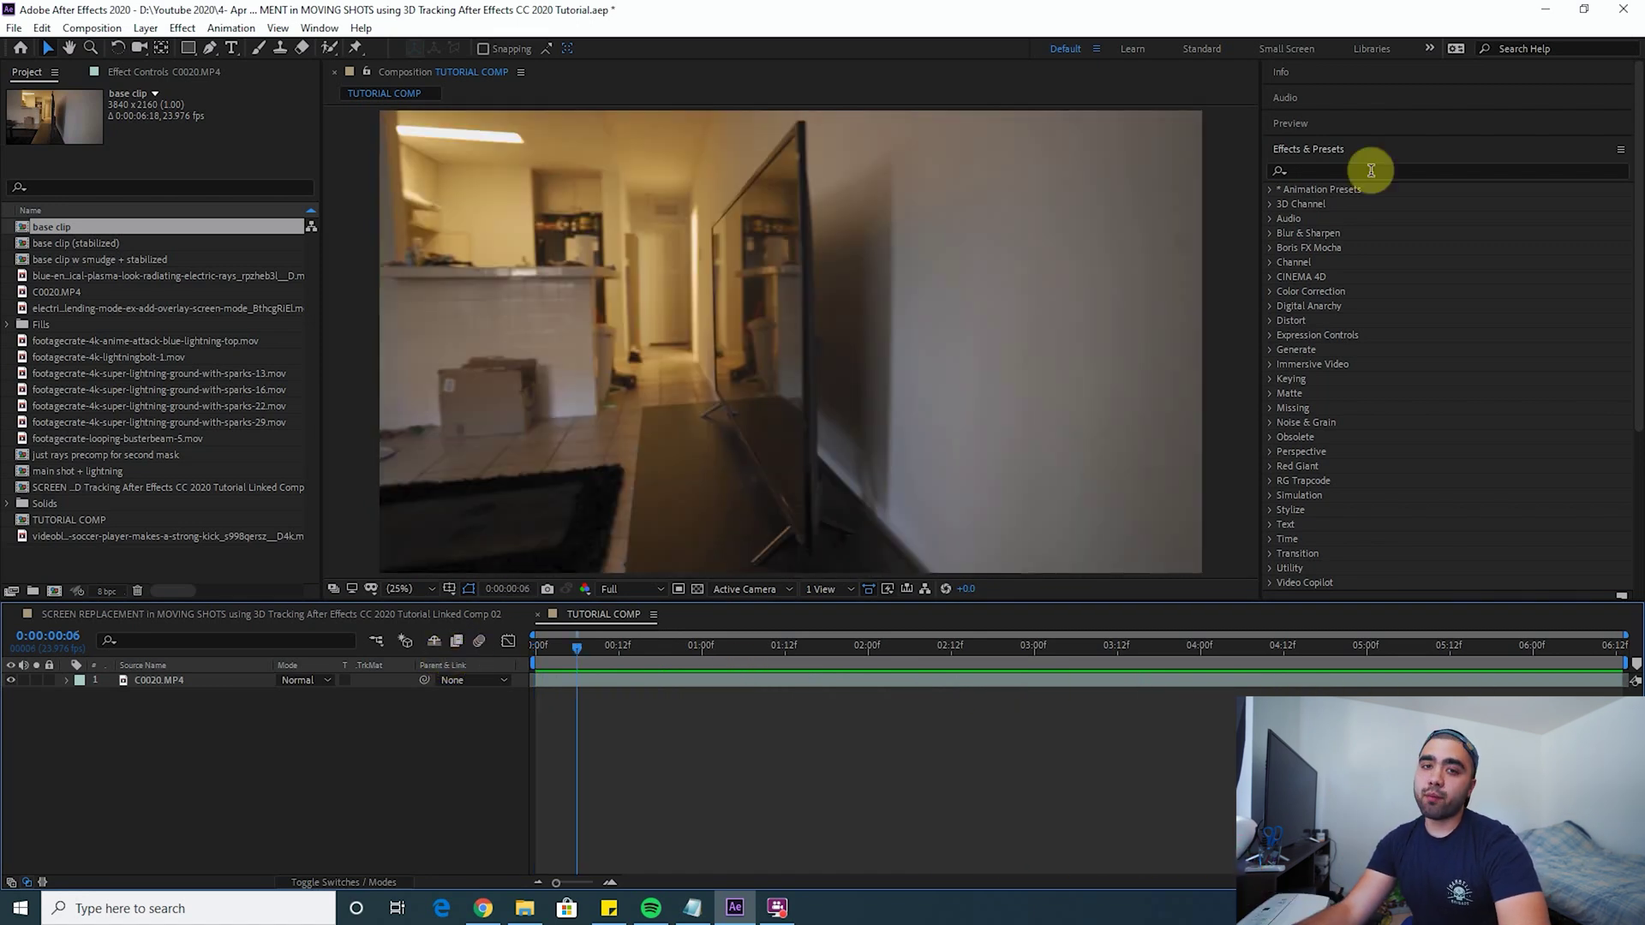
Apply the Warp Stabilizer effect to the C0020.MP4 base clip and play back the stabilized shot.
left_click(1371, 170)
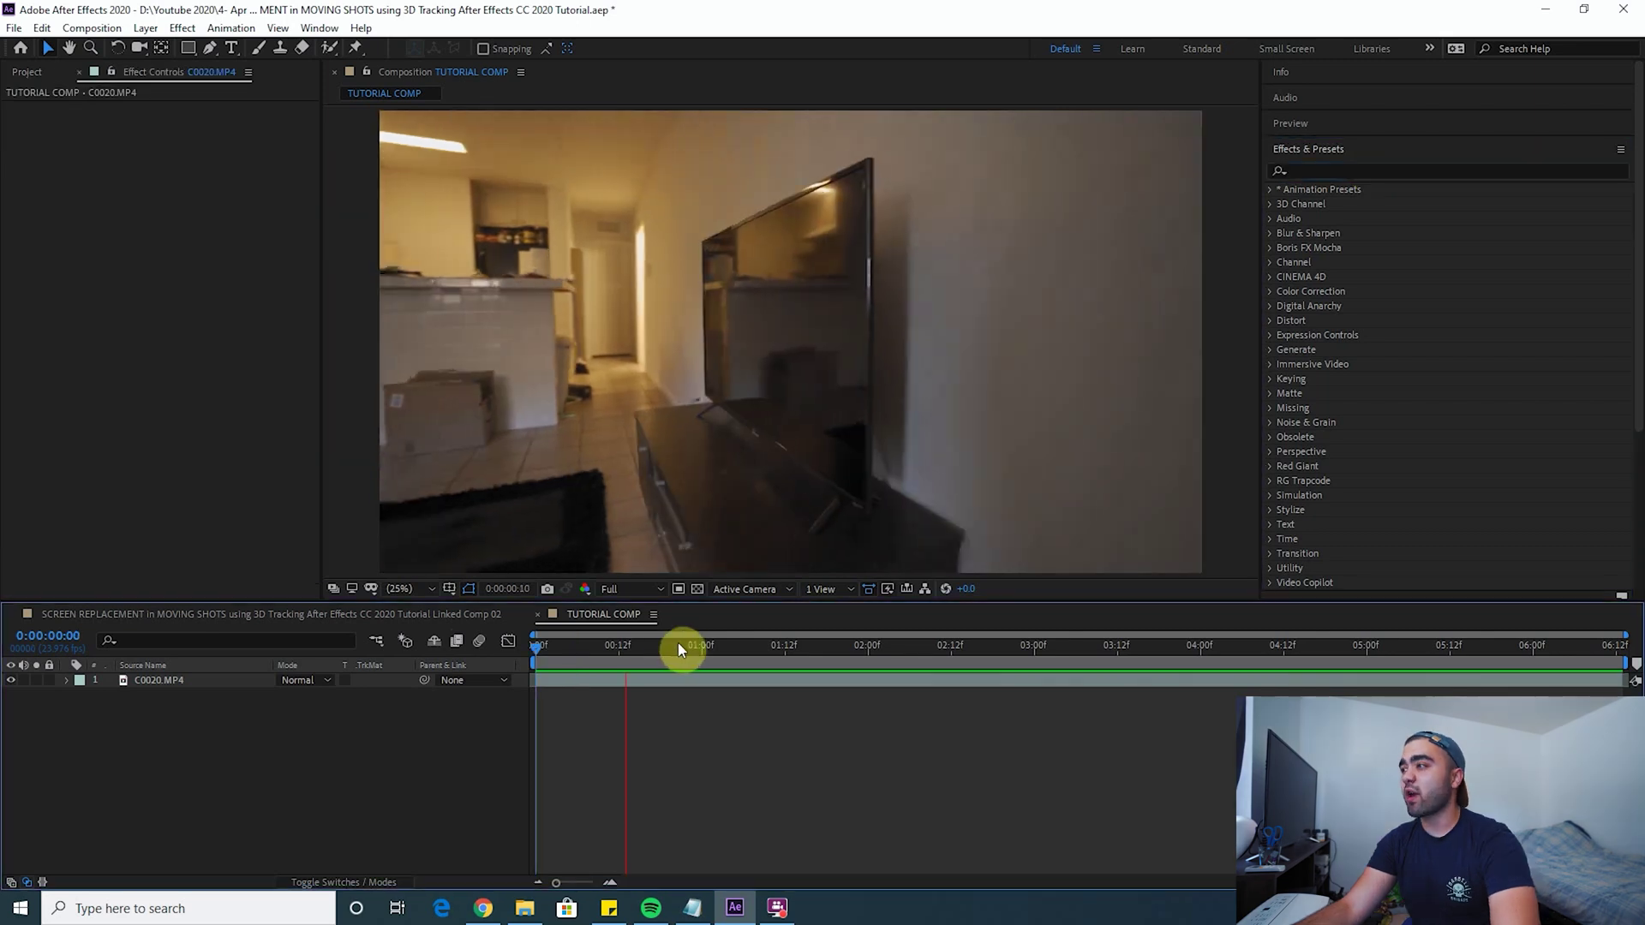
left_click_drag(653, 649, 464, 655)
left_click(1389, 173)
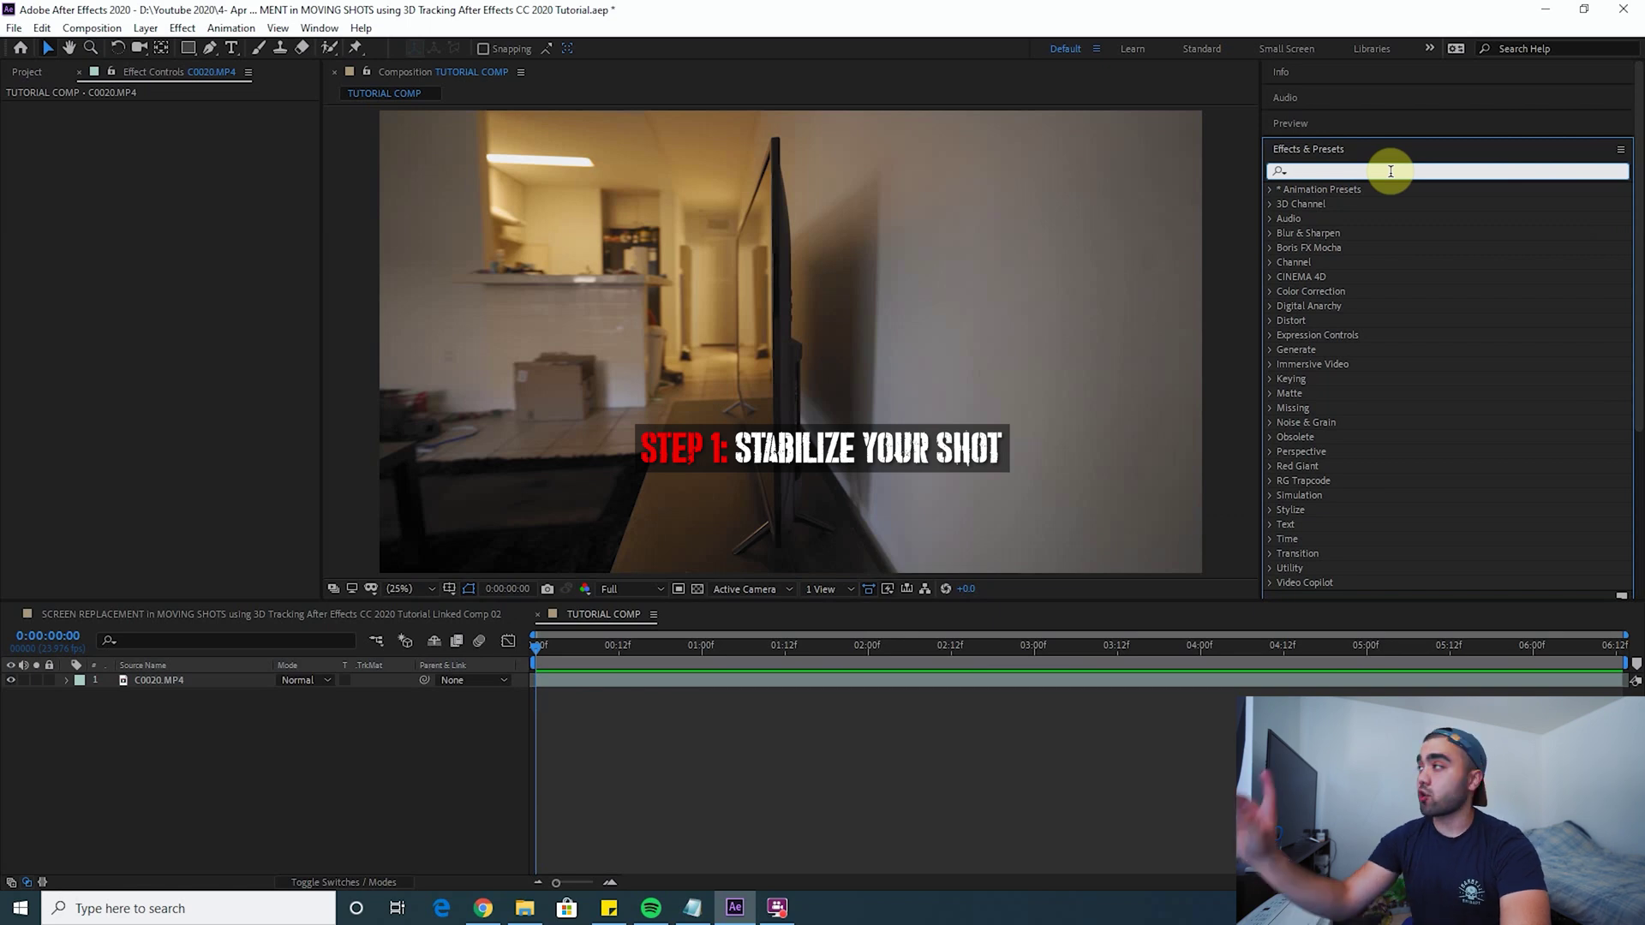
type("warp stabilize")
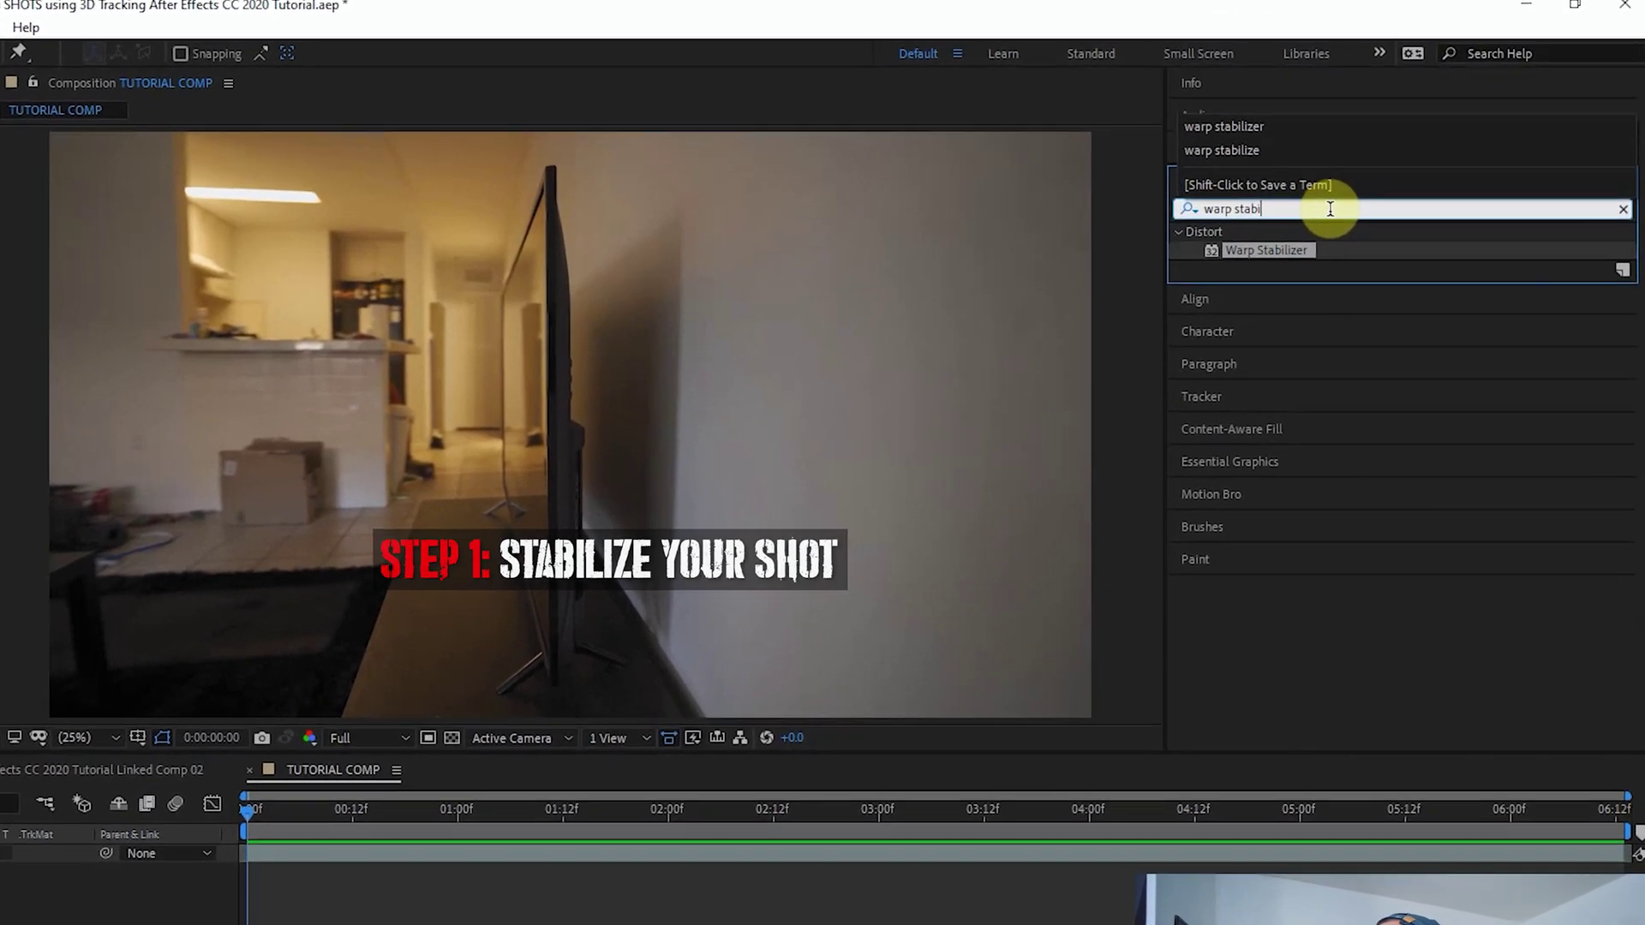
type("r")
left_click_drag(1249, 260, 984, 488)
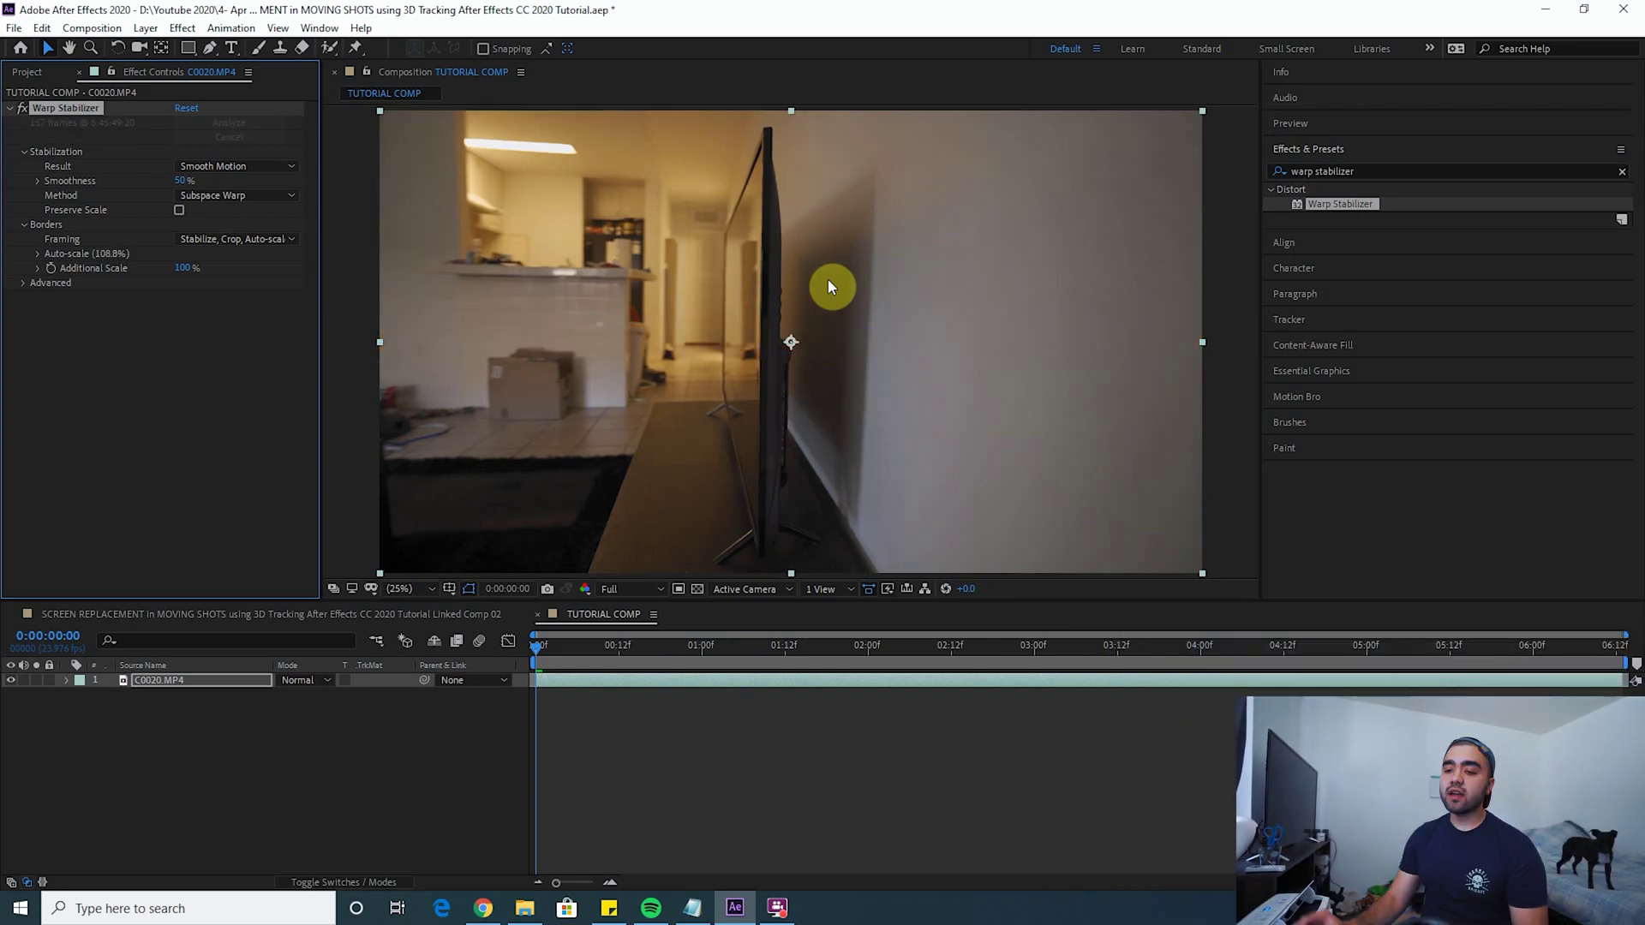
key("space")
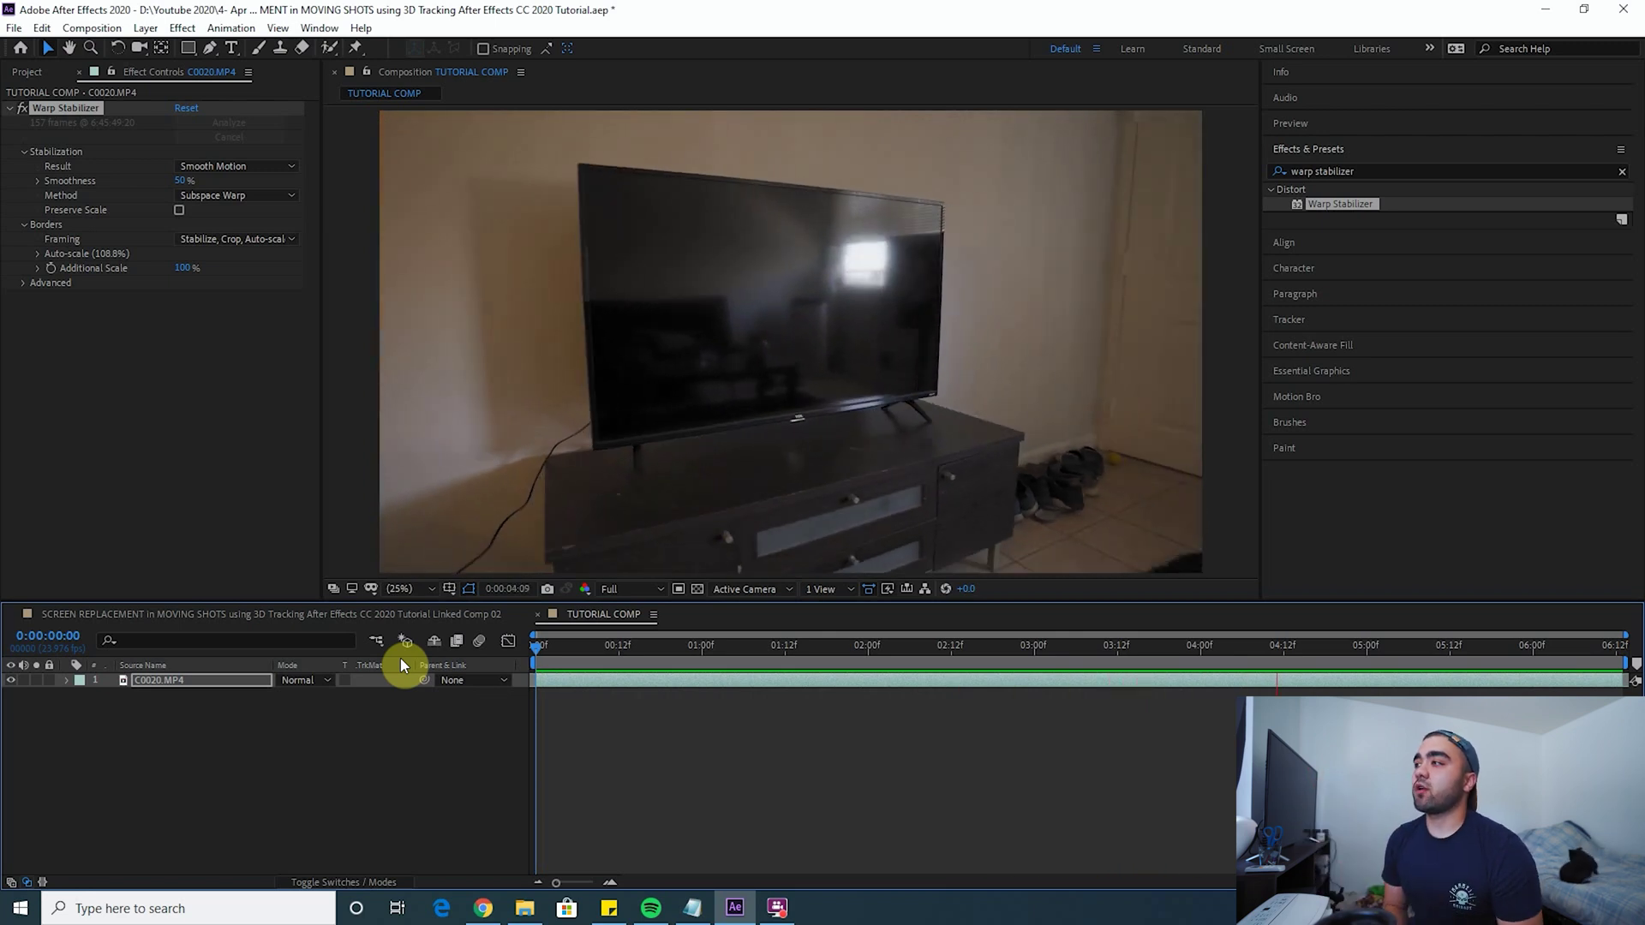
key("space")
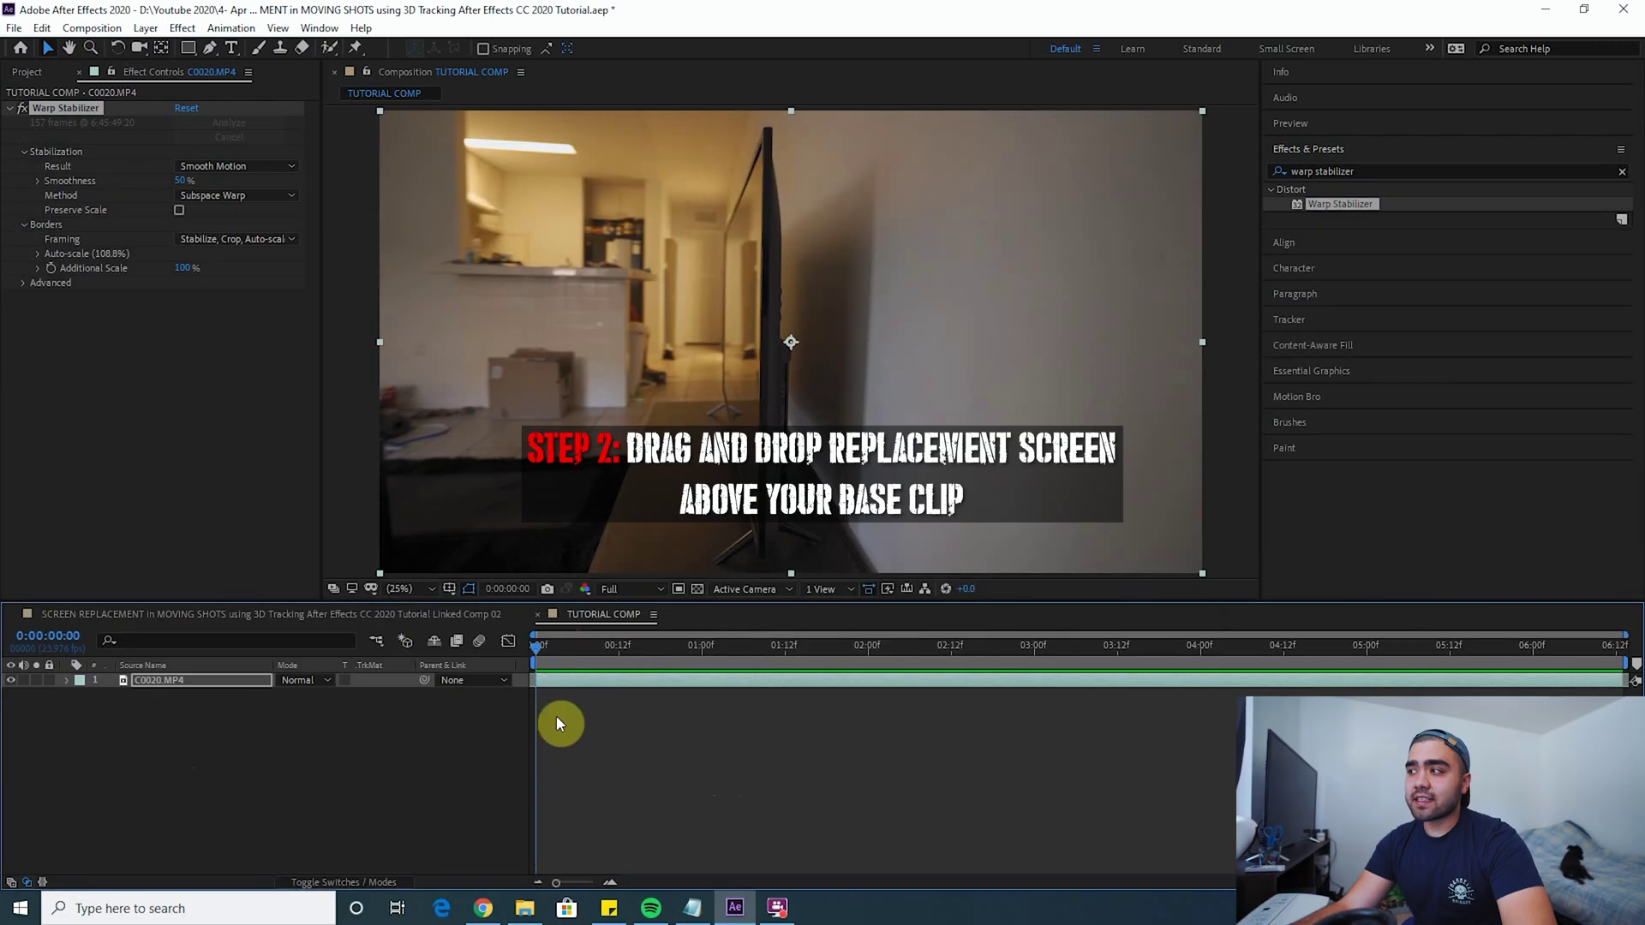
Place the videoblocks soccer-player footage above the C0020.MP4 layer and apply the Corner Pin effect to it.
left_click(40, 73)
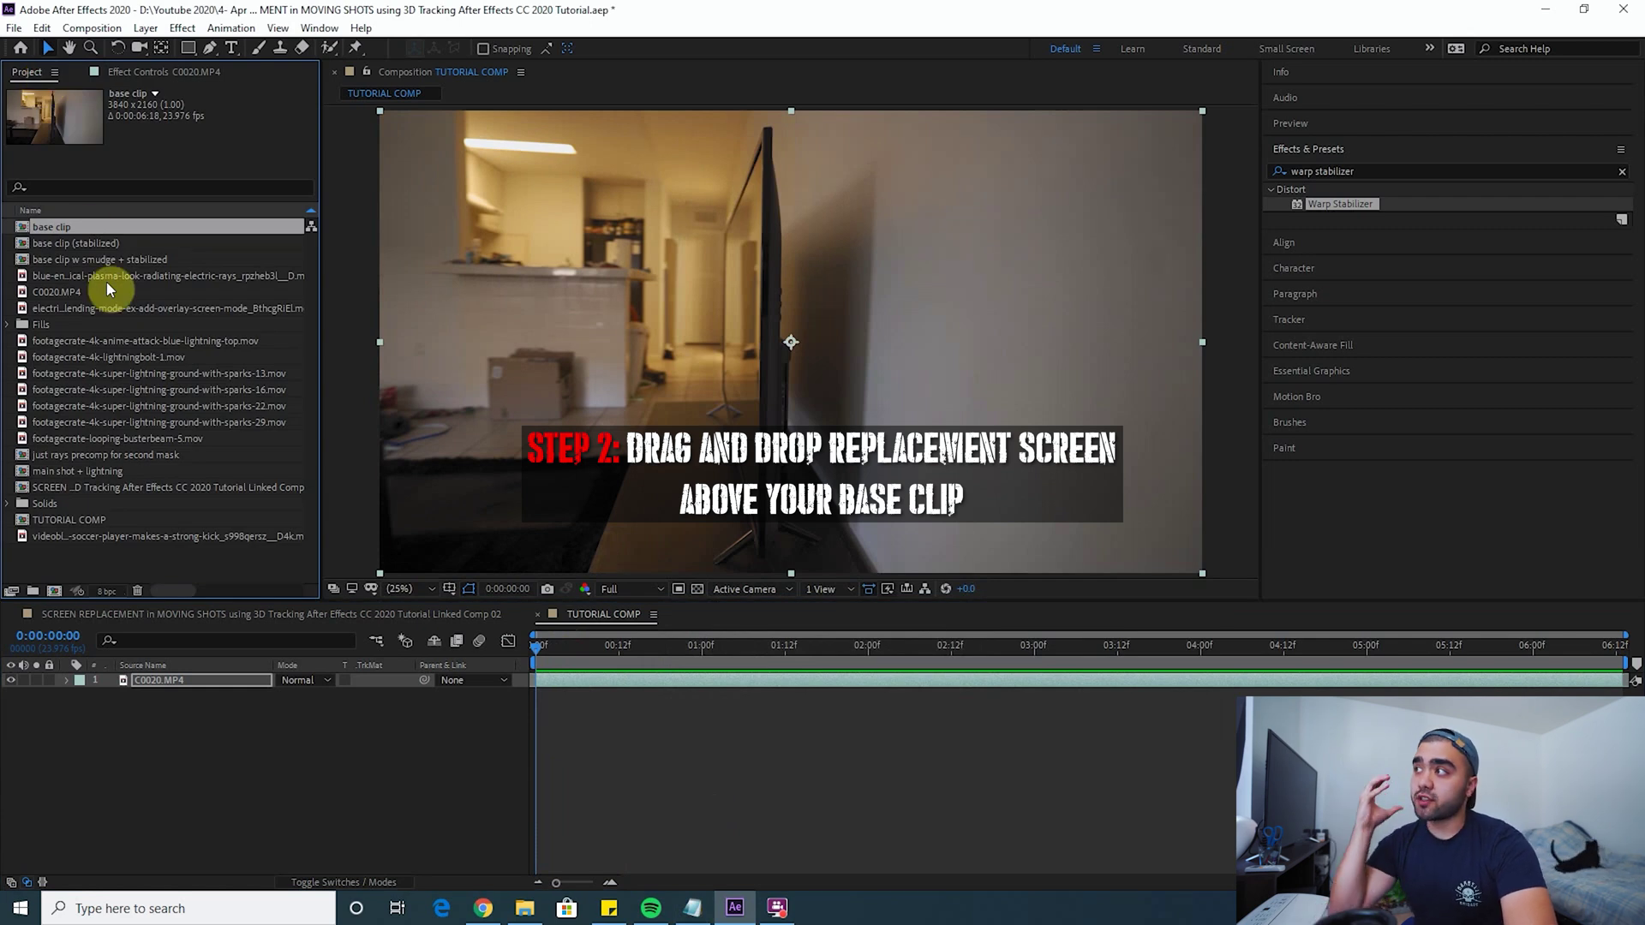
left_click_drag(163, 537, 232, 681)
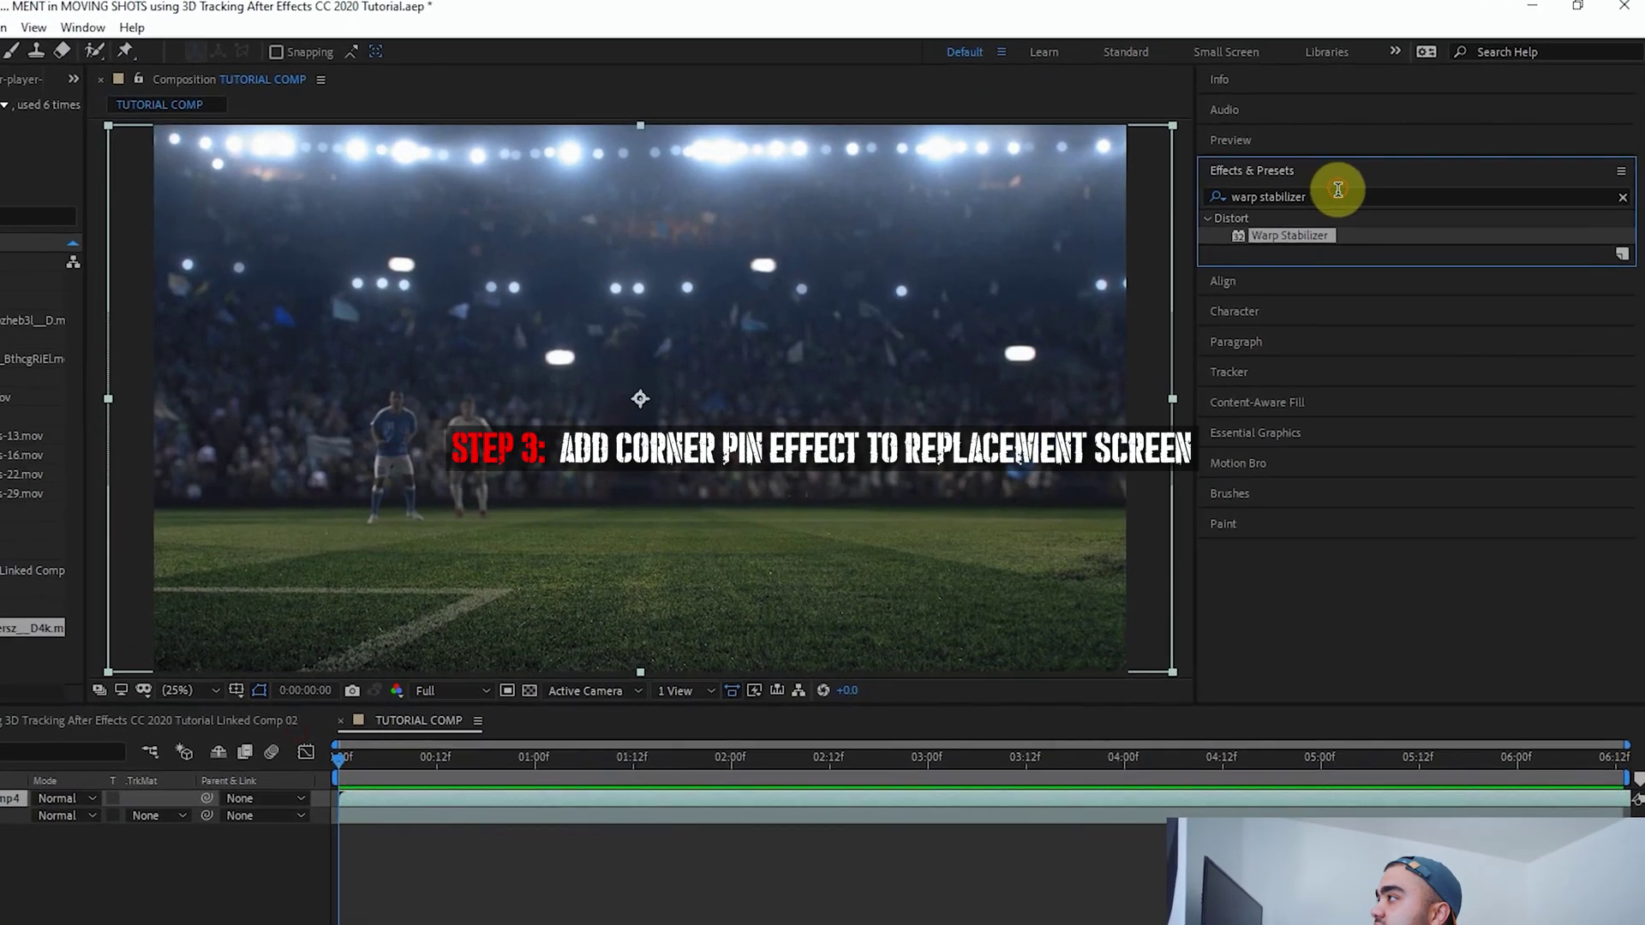
left_click(1366, 171)
type("corner pin")
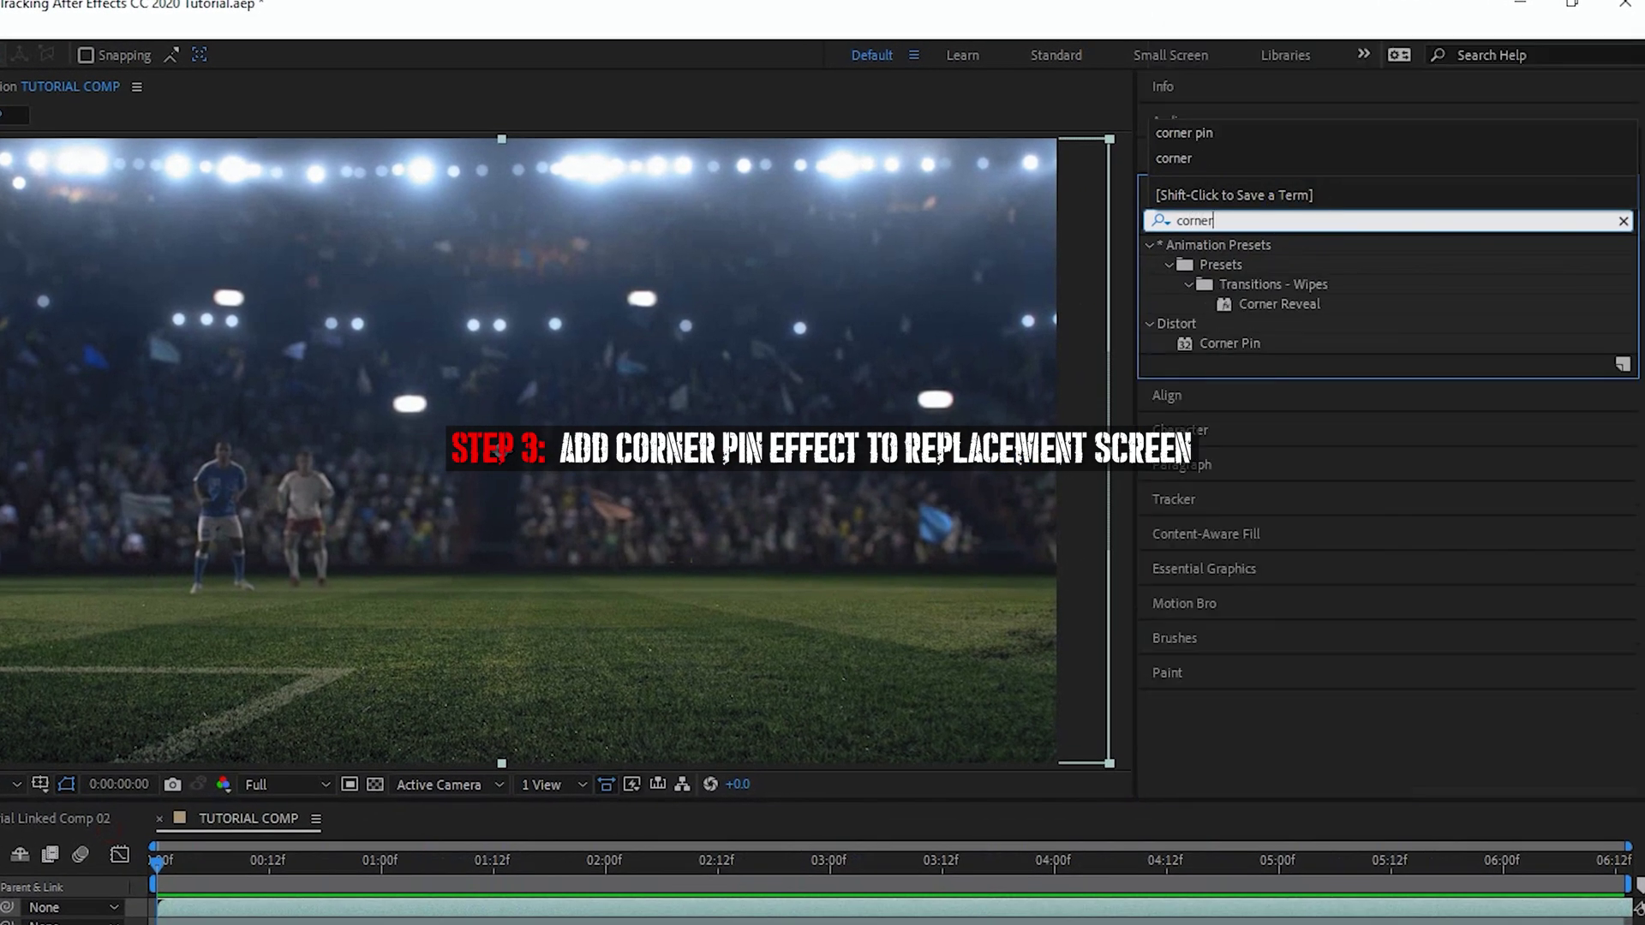
left_click_drag(1229, 264, 403, 906)
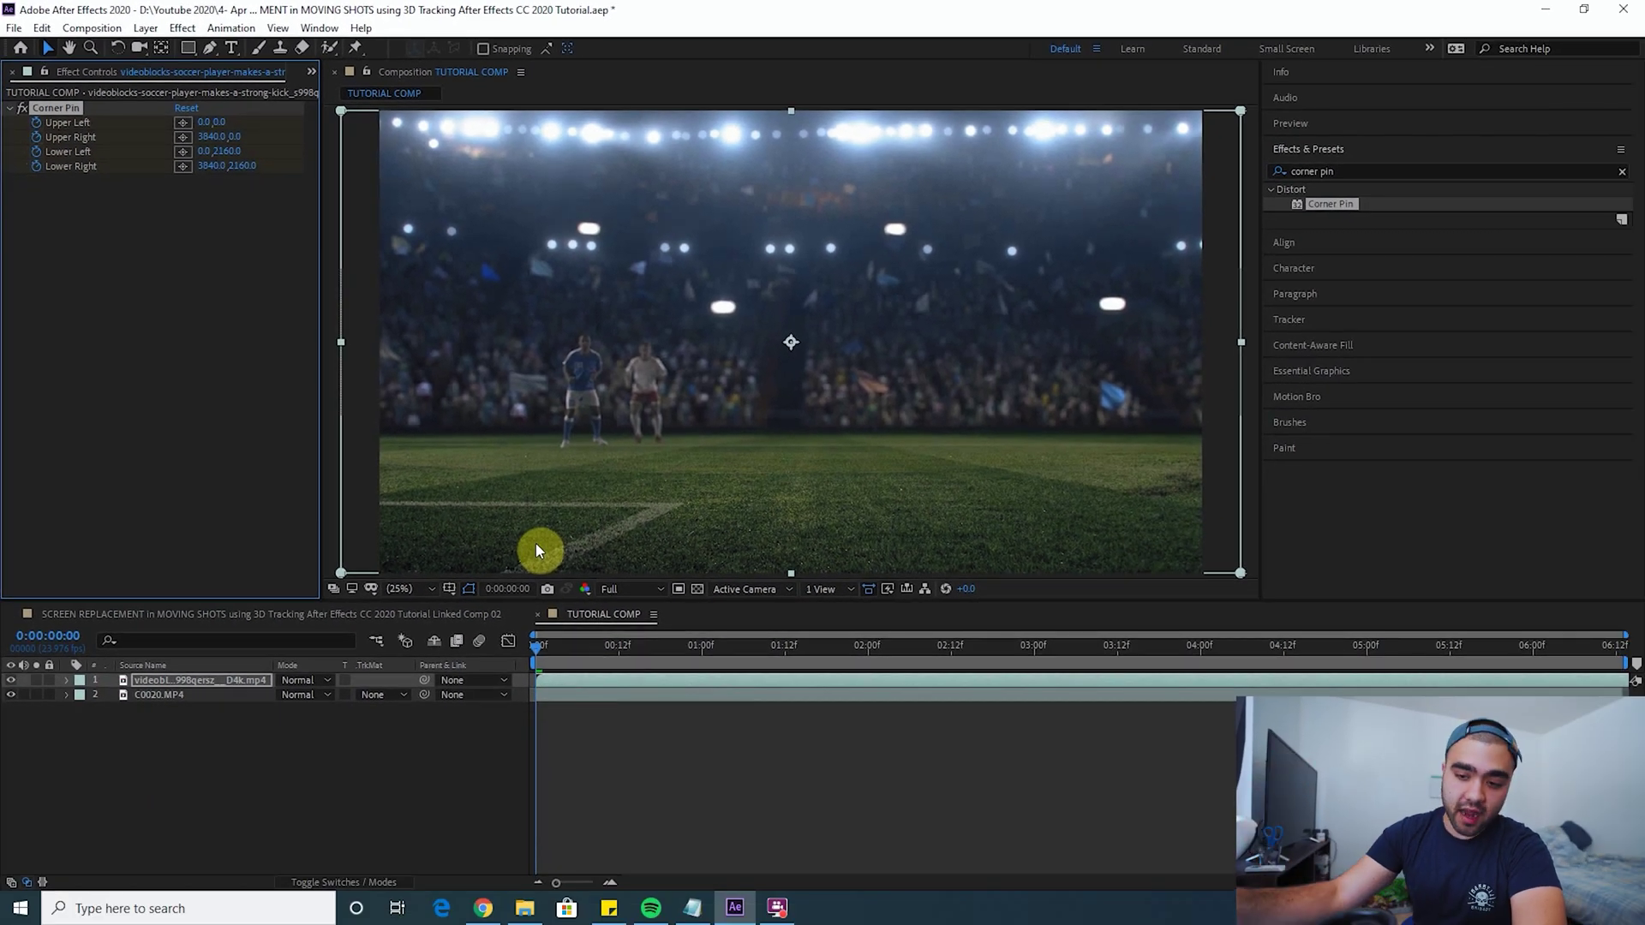
Reveal the soccer layer's keyframes and, at frame 0, pin its two left corners to the TV's far edge, about x 1640.
key("u")
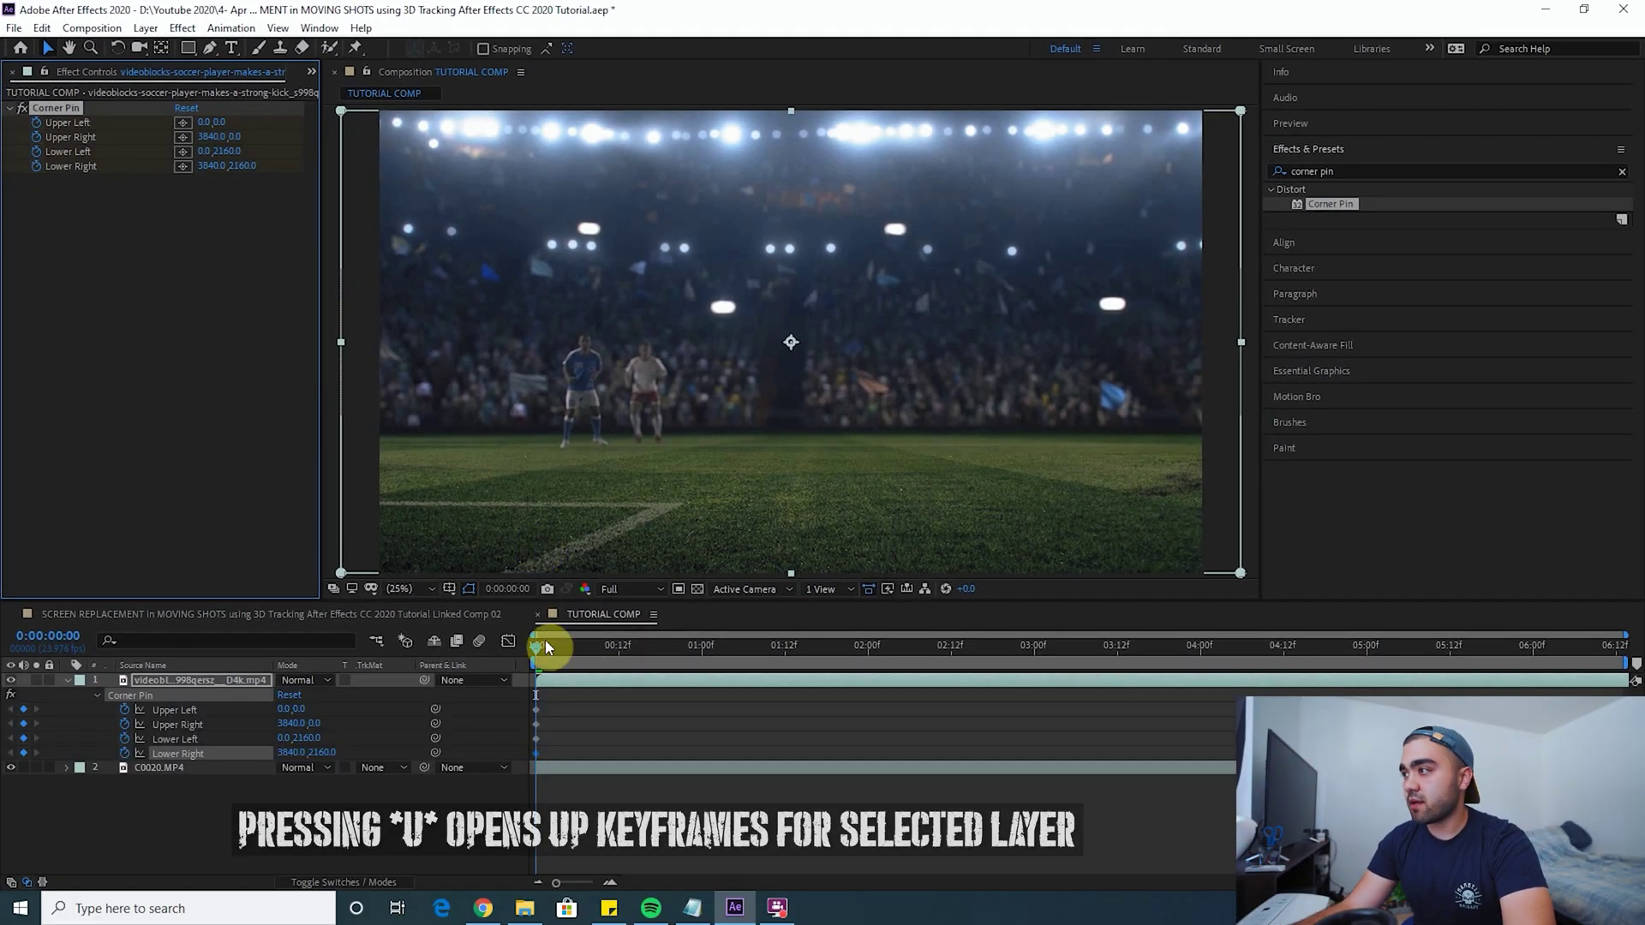
mouse_move(541, 650)
left_mouse_down()
mouse_move(609, 673)
mouse_move(684, 667)
mouse_move(519, 653)
left_mouse_up()
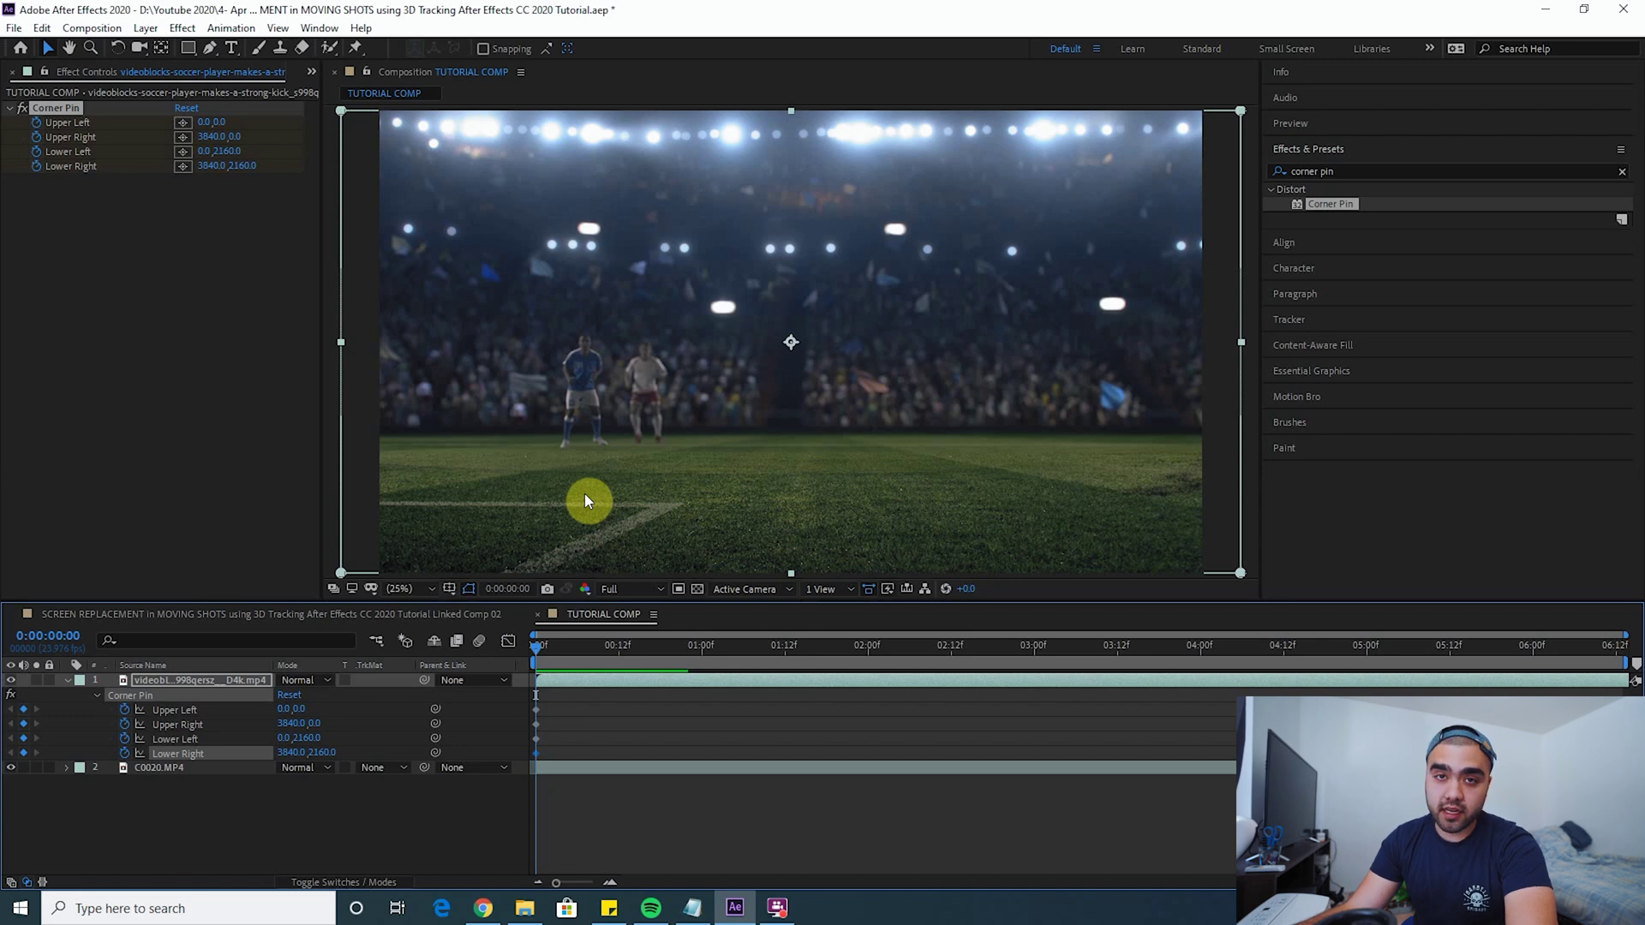
left_click_drag(377, 116, 727, 233)
left_click_drag(379, 573, 723, 388)
left_click_drag(728, 234, 726, 238)
Pin the soccer layer's right corners to the TV's near edge, at about 1789, 176 for the upper and 1749, 1960 for the lower.
key("space")
left_click_drag(882, 346, 753, 237)
left_click_drag(851, 209, 757, 344)
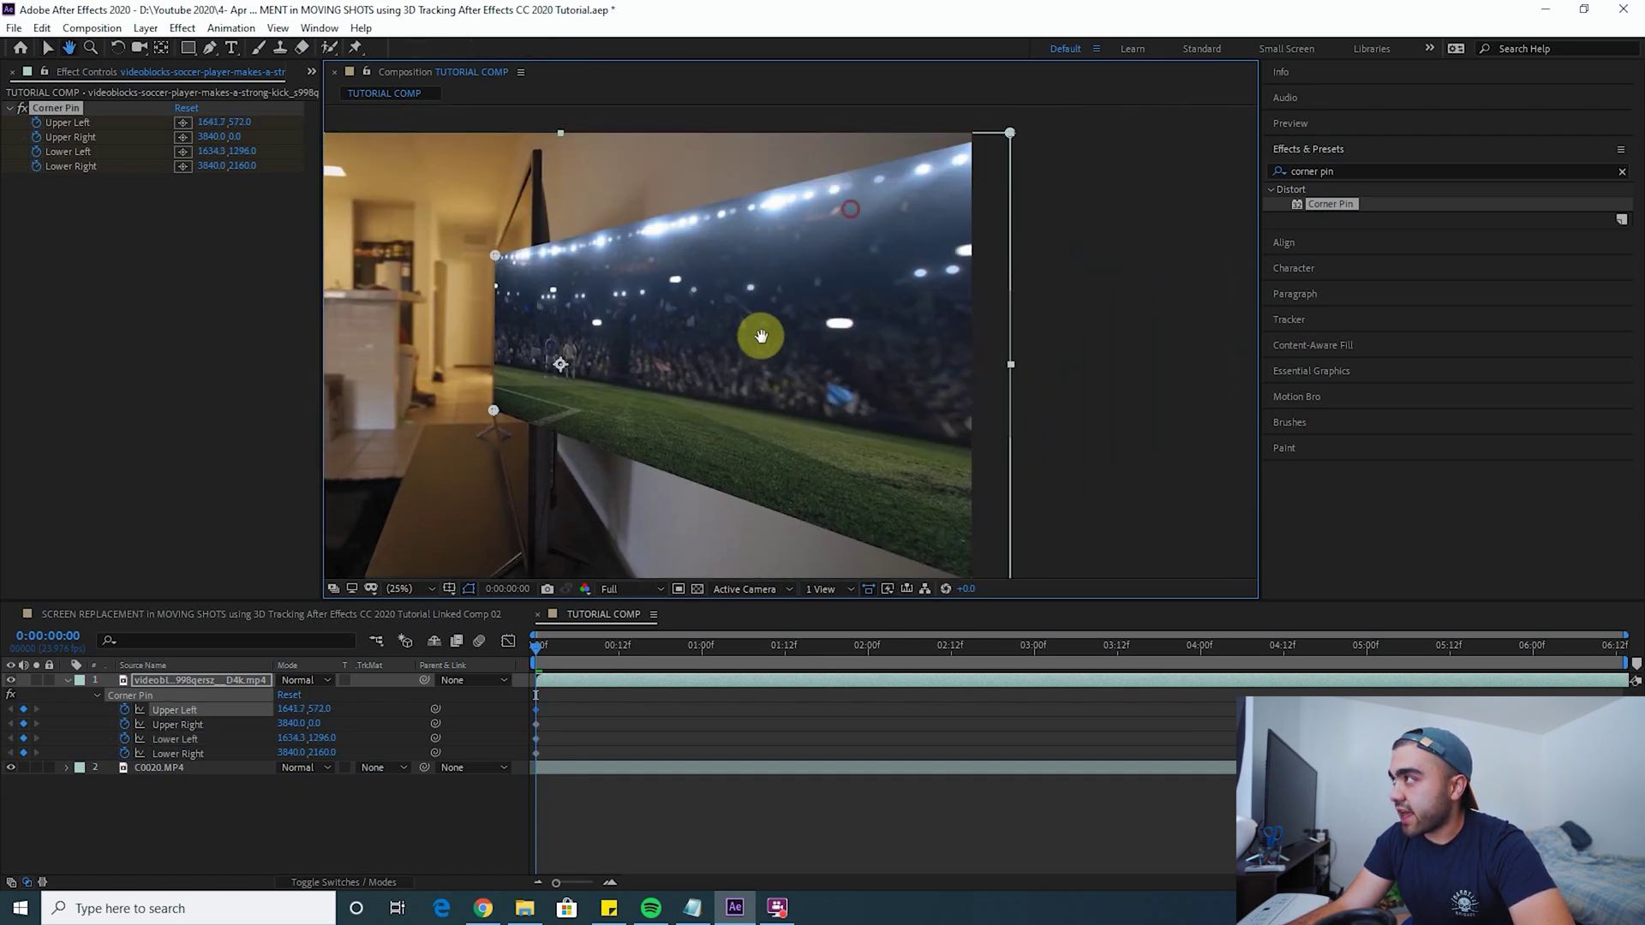
left_click_drag(1010, 134, 528, 169)
key("space")
left_click_drag(608, 428, 625, 190)
key("v")
left_click_drag(1026, 356, 586, 314)
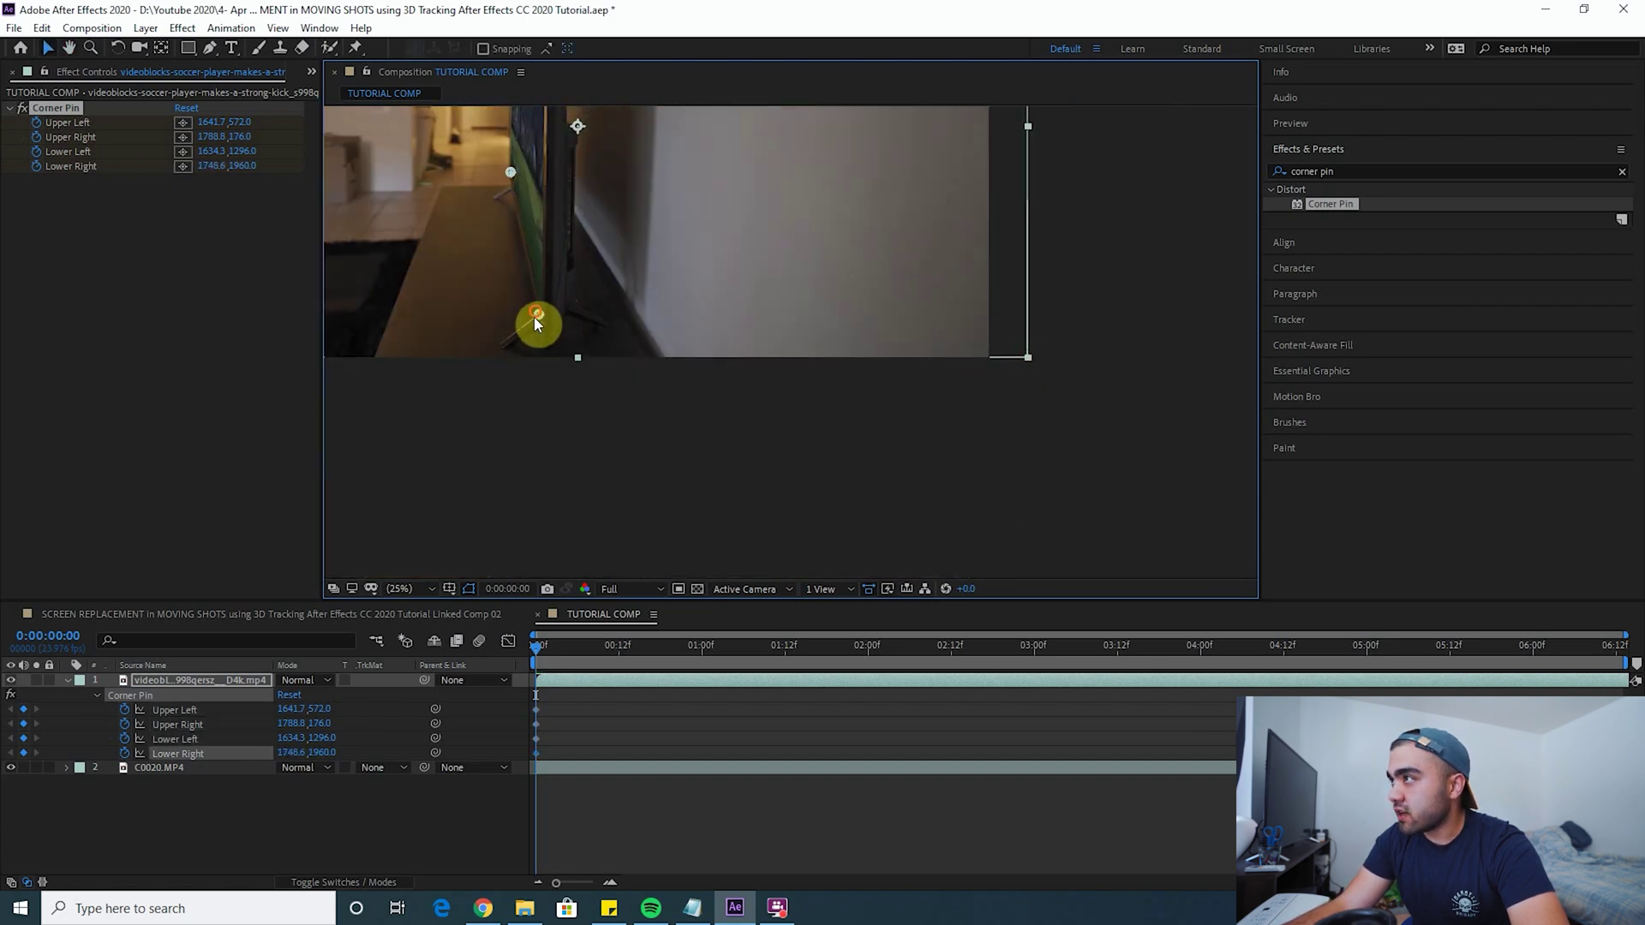
Refine the Lower Right pin to 1775.1, 1984.0 and the Upper Right pin to 1796.2, 147.0 on the TV's edge.
scroll(506, 343, "up", 3)
key("space")
left_click_drag(474, 345, 925, 422)
left_click_drag(551, 275, 839, 290)
left_click_drag(623, 312, 820, 344)
left_click_drag(855, 344, 880, 366)
scroll(882, 370, "up", 10)
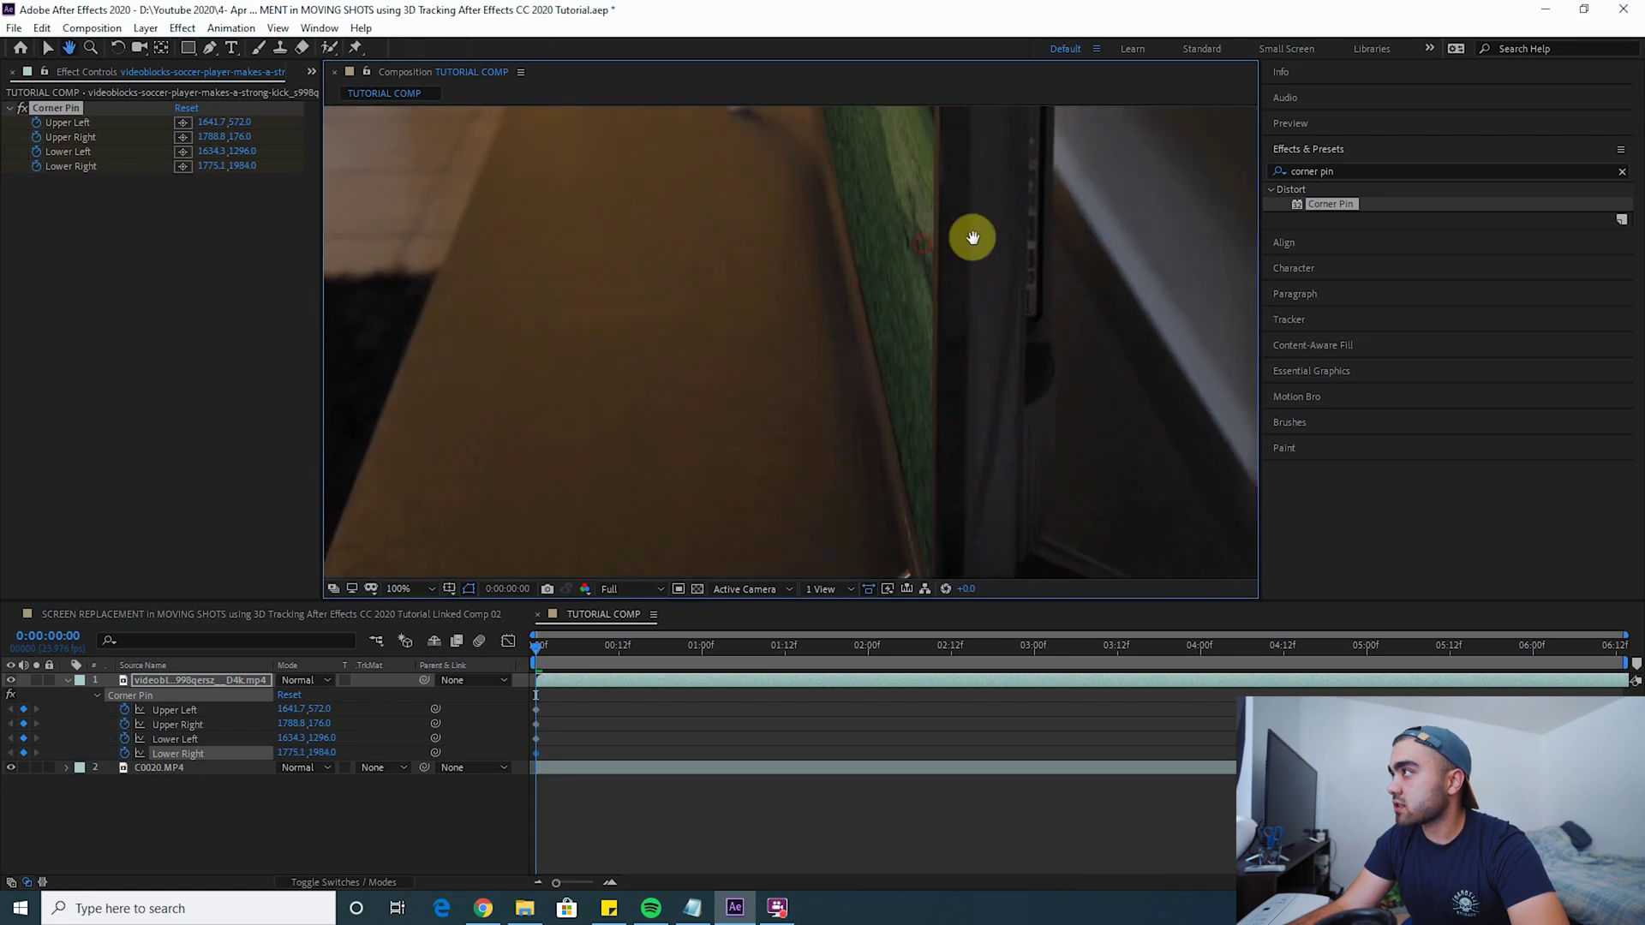
scroll(883, 299, "up", 8)
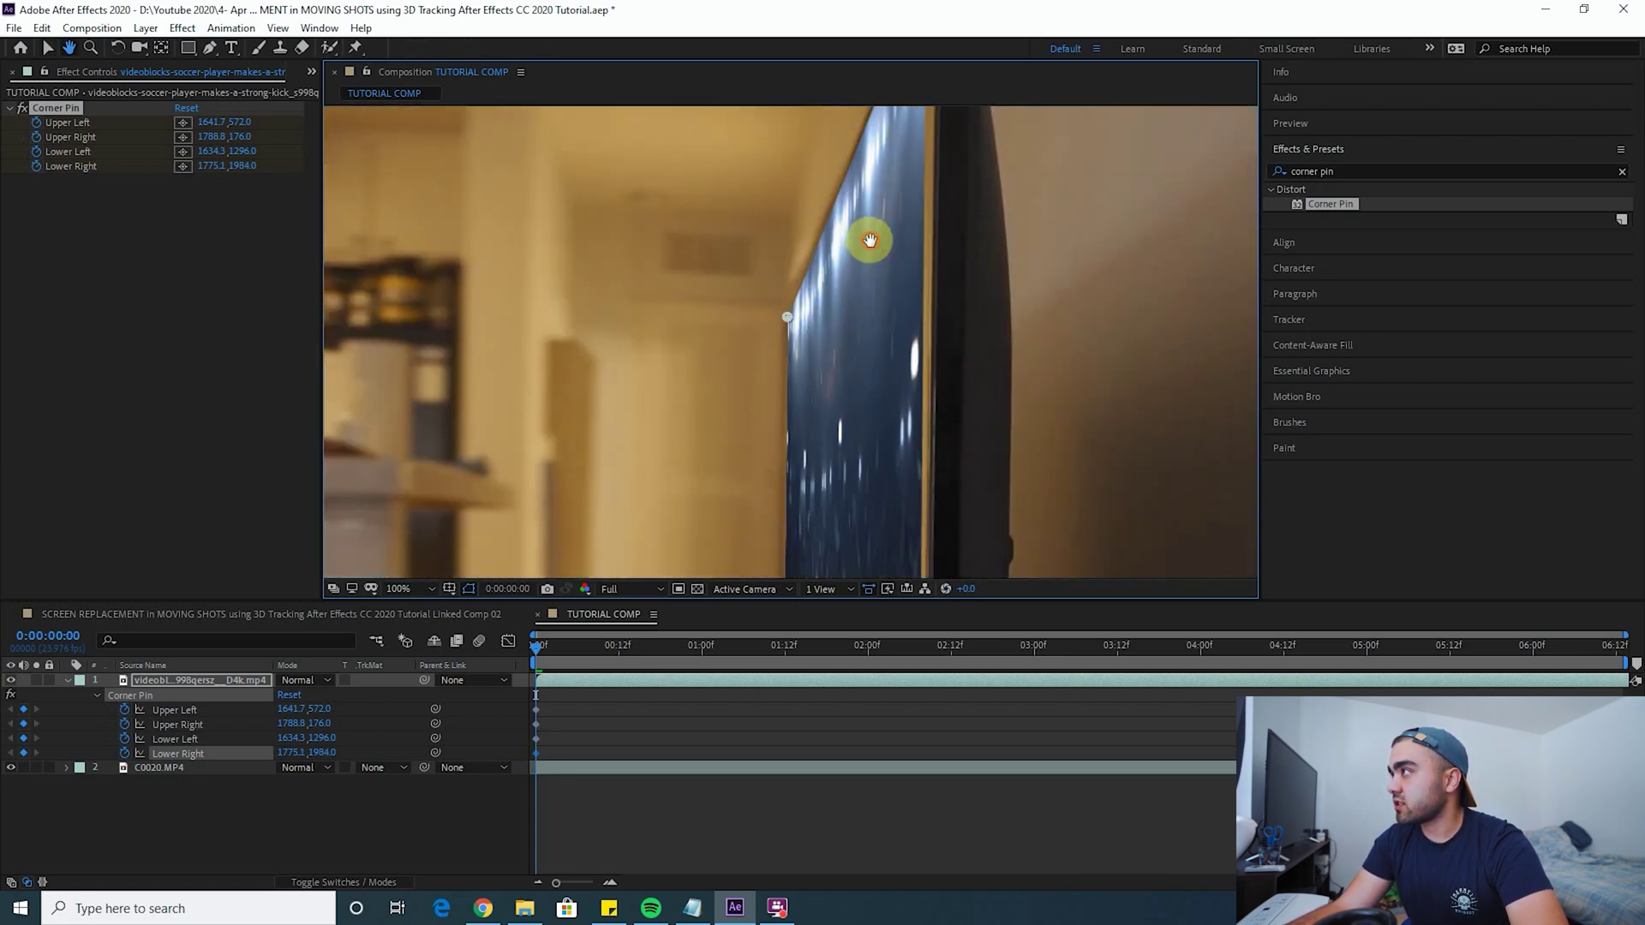
left_click_drag(929, 197, 932, 194)
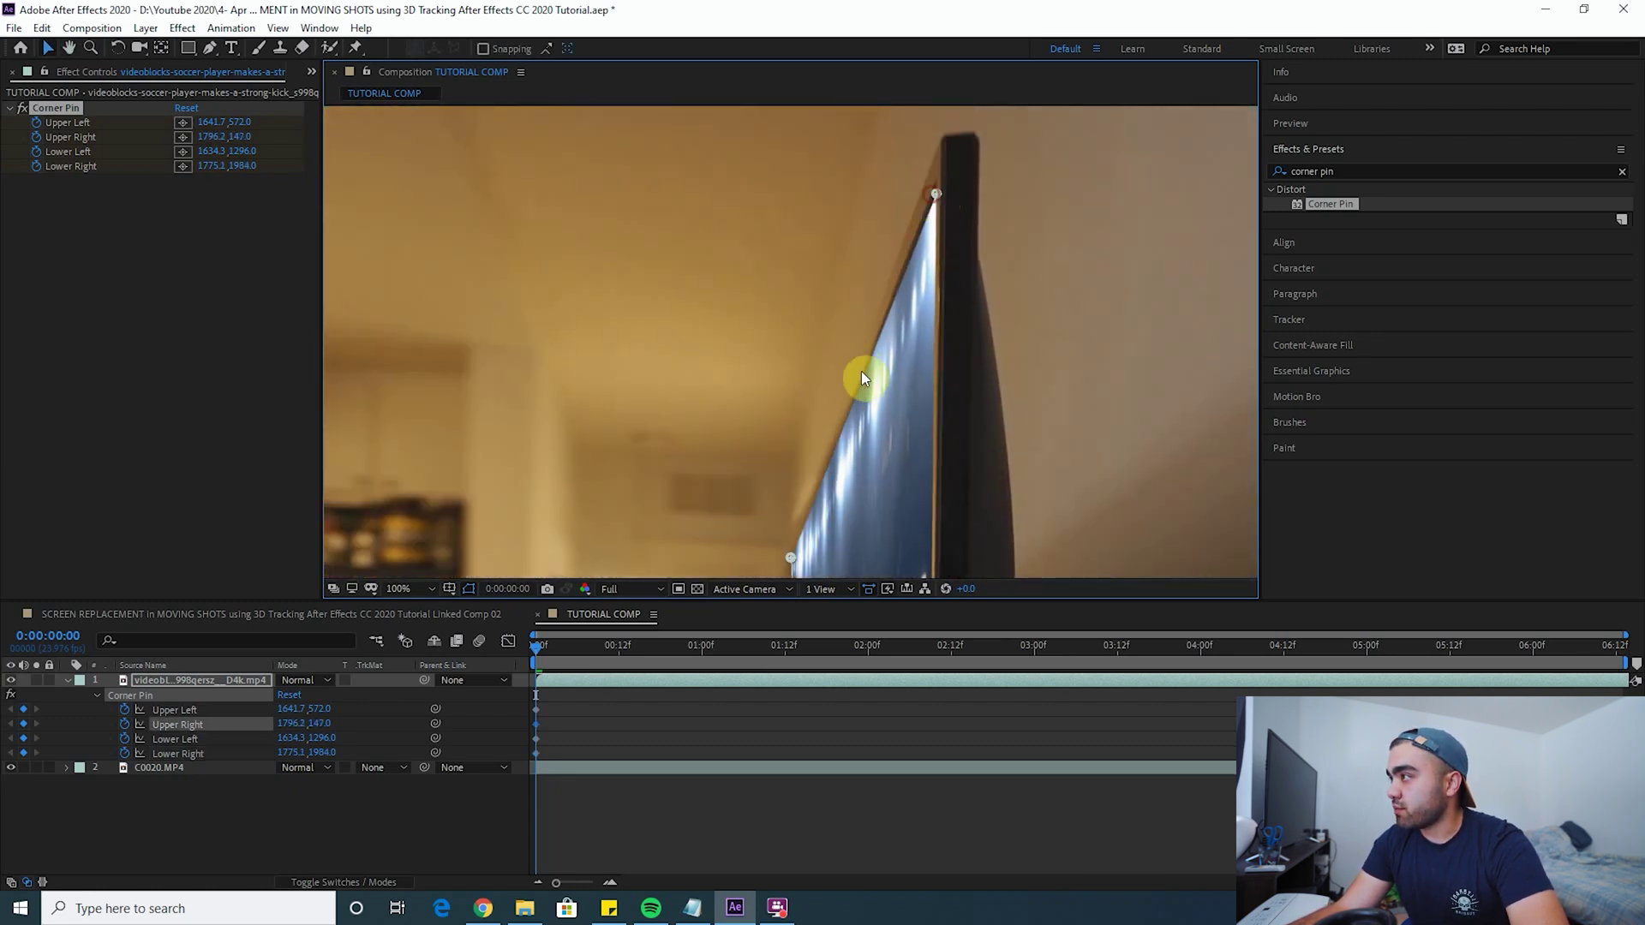
scroll(851, 505, "down", 6)
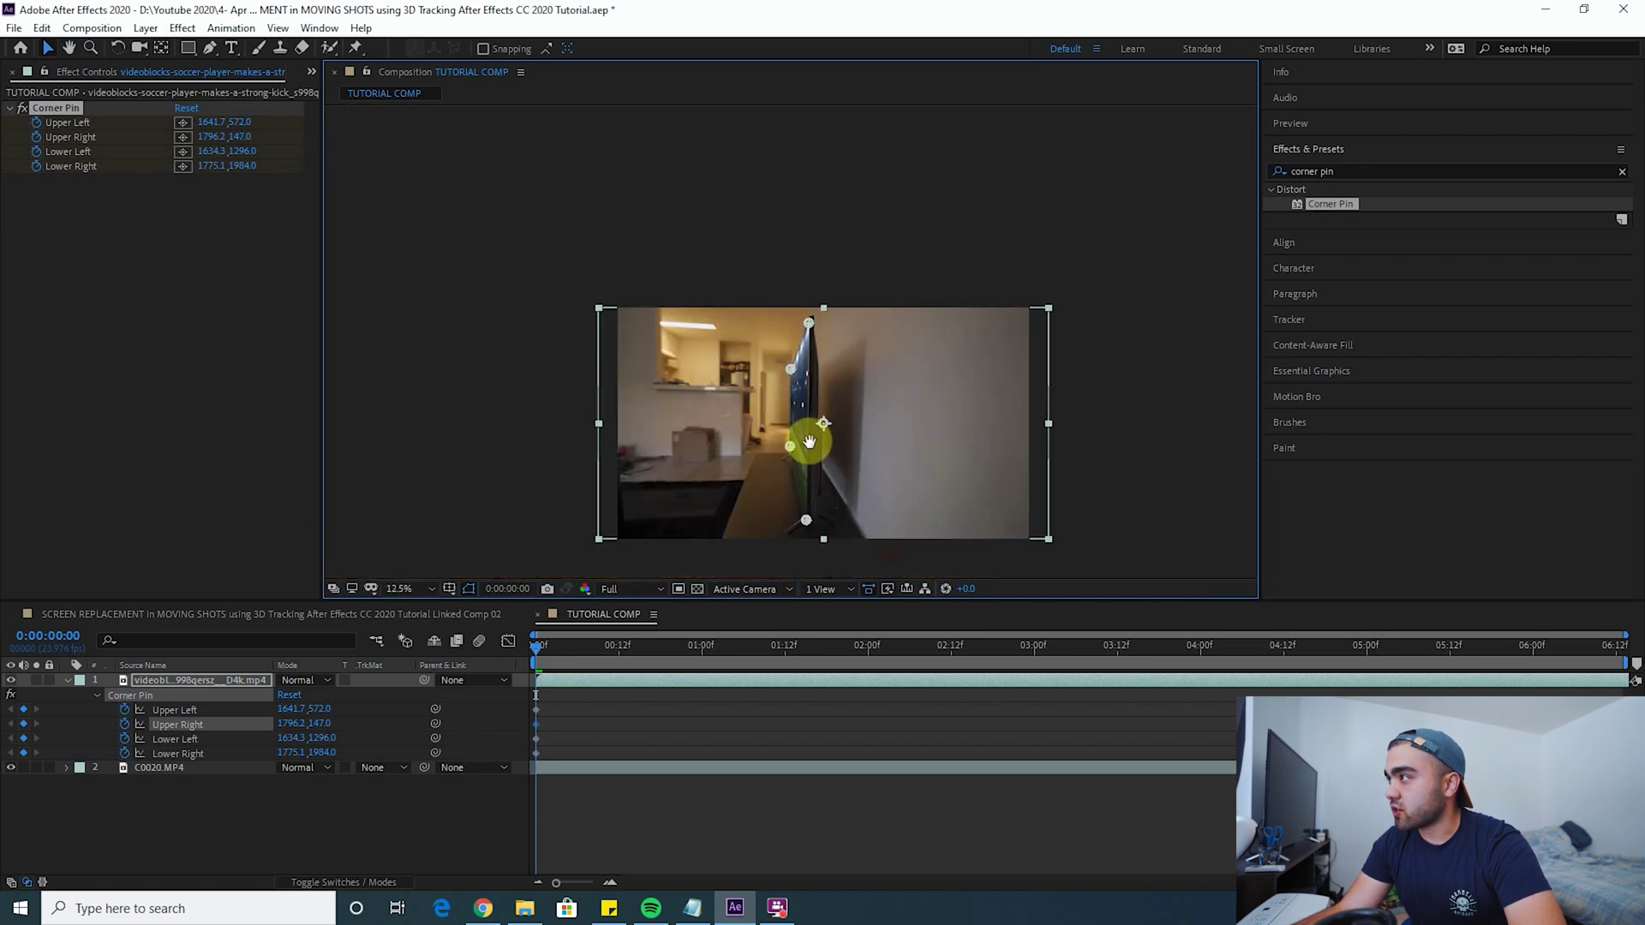
left_click(693, 827)
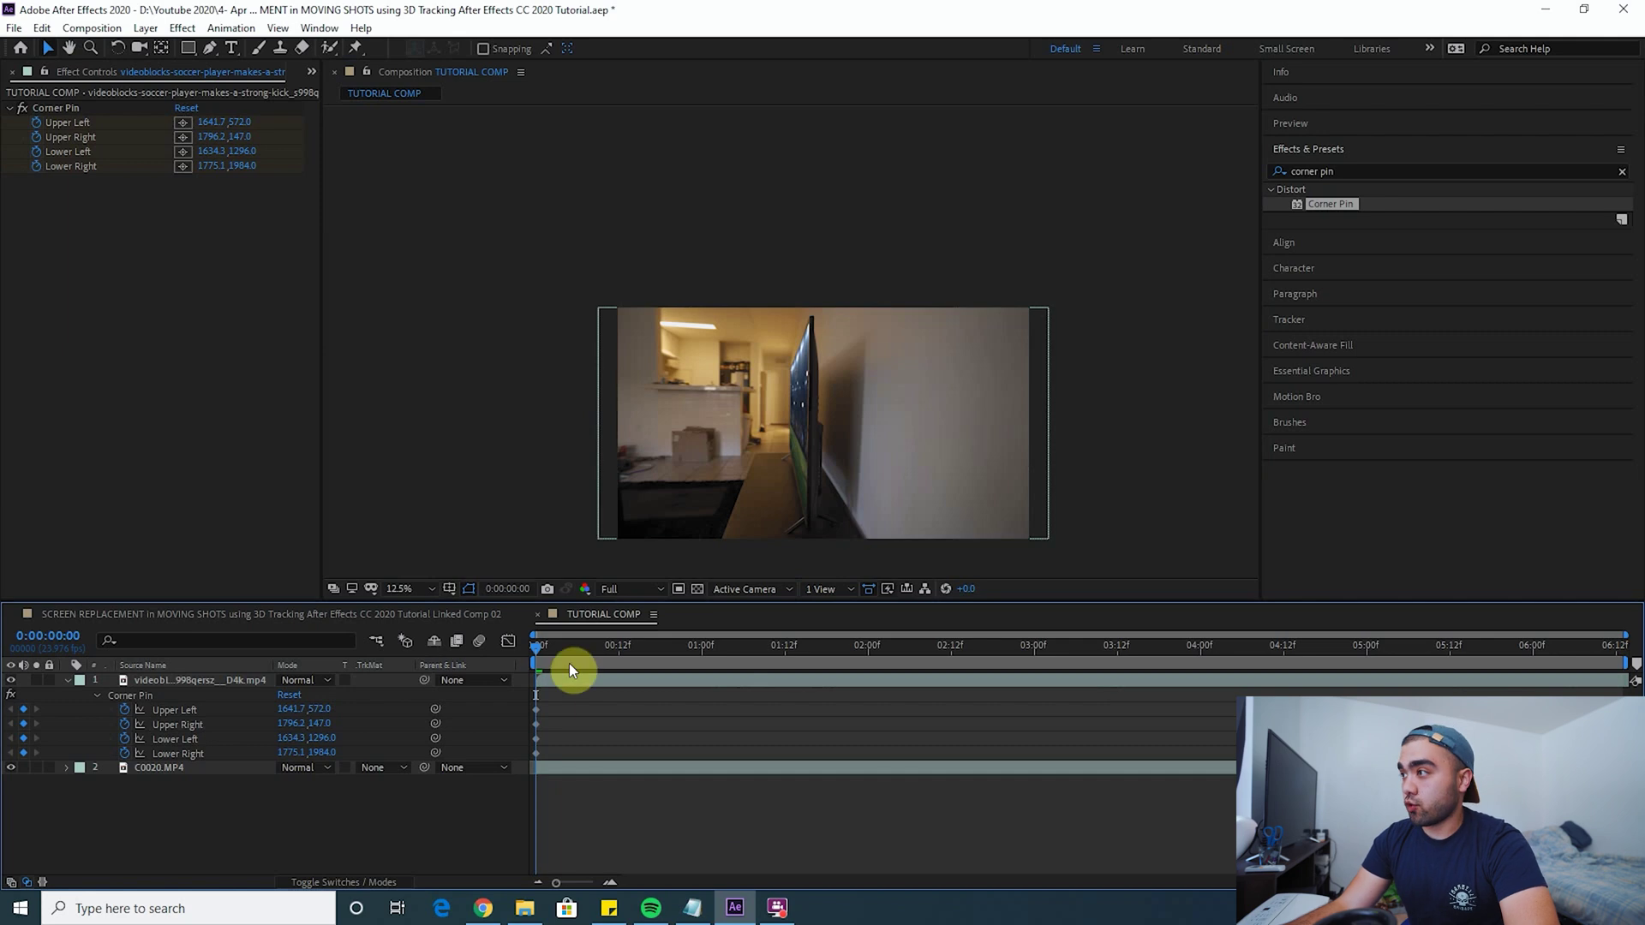
Keyframe the Upper Right pin on every frame from 1 to 7 so it follows the TV's upper-right corner.
left_click_drag(566, 658, 536, 677)
left_click(608, 882)
left_click(608, 882)
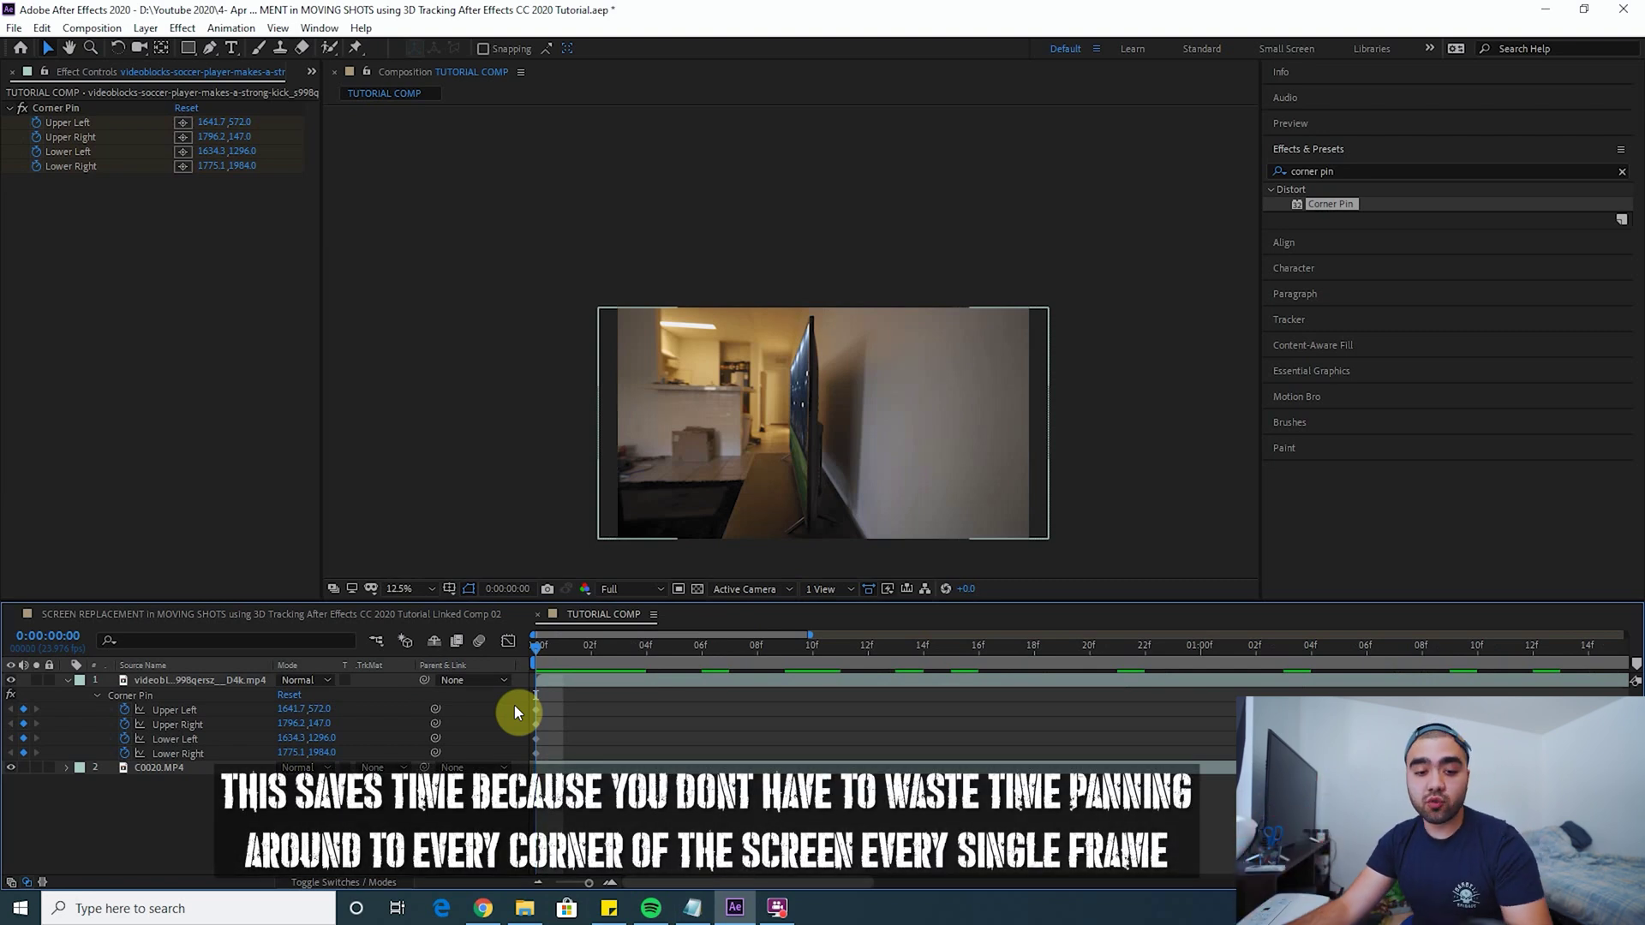
scroll(782, 448, "up", 4)
key("h")
key("v")
left_click(619, 683)
key("Page_Down")
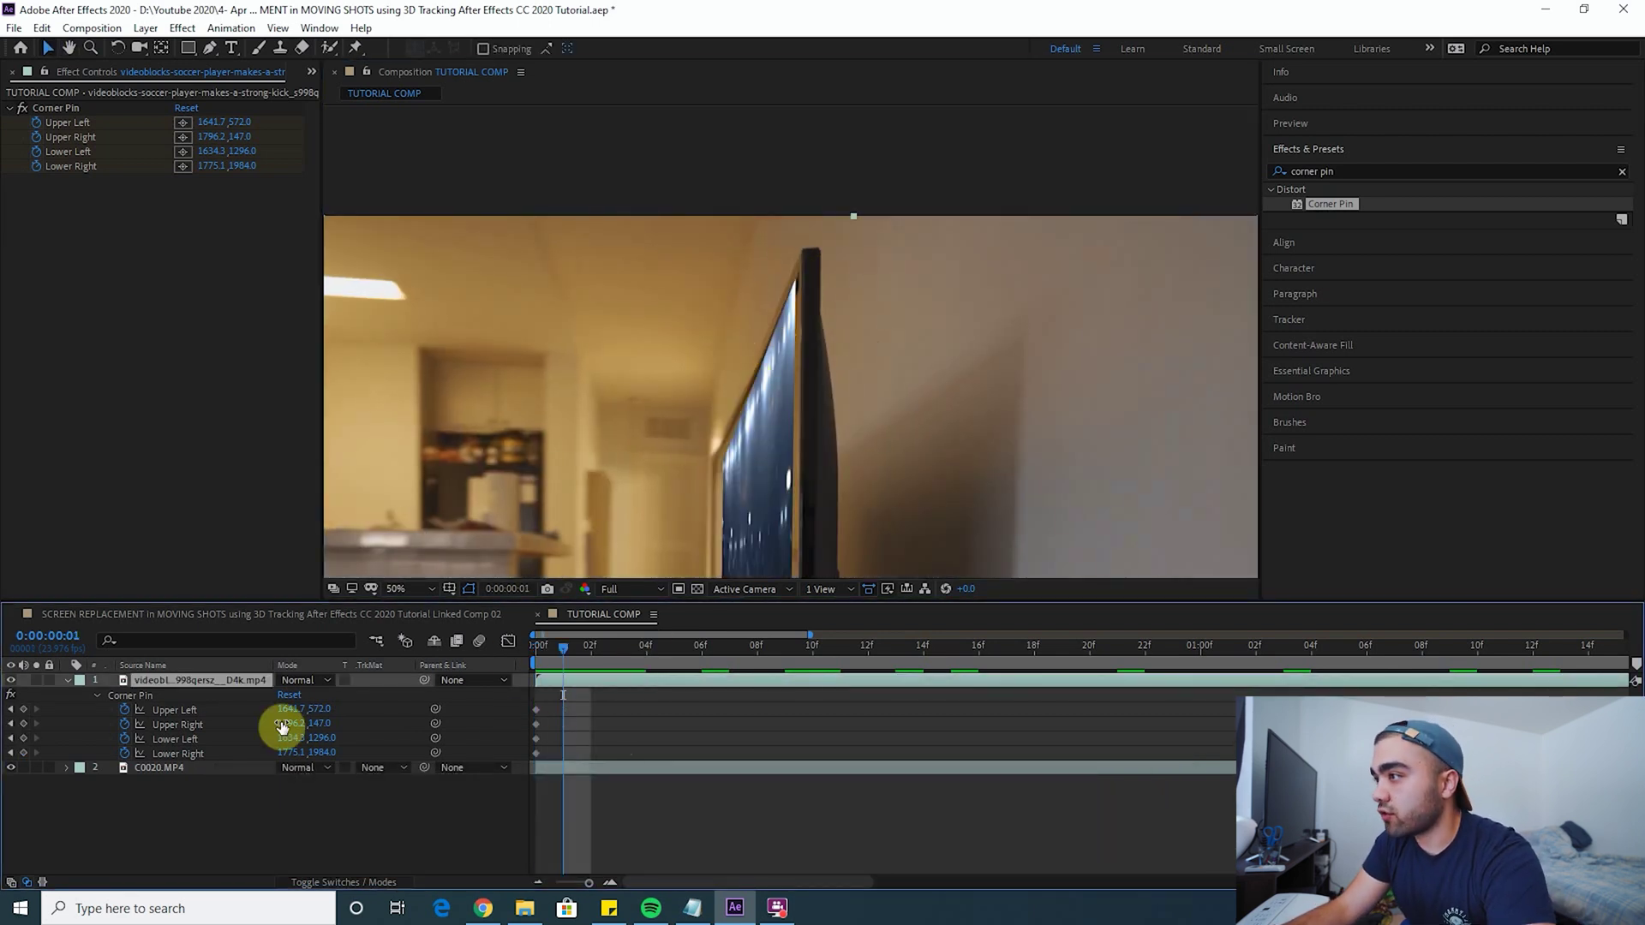
left_click_drag(800, 216, 934, 209)
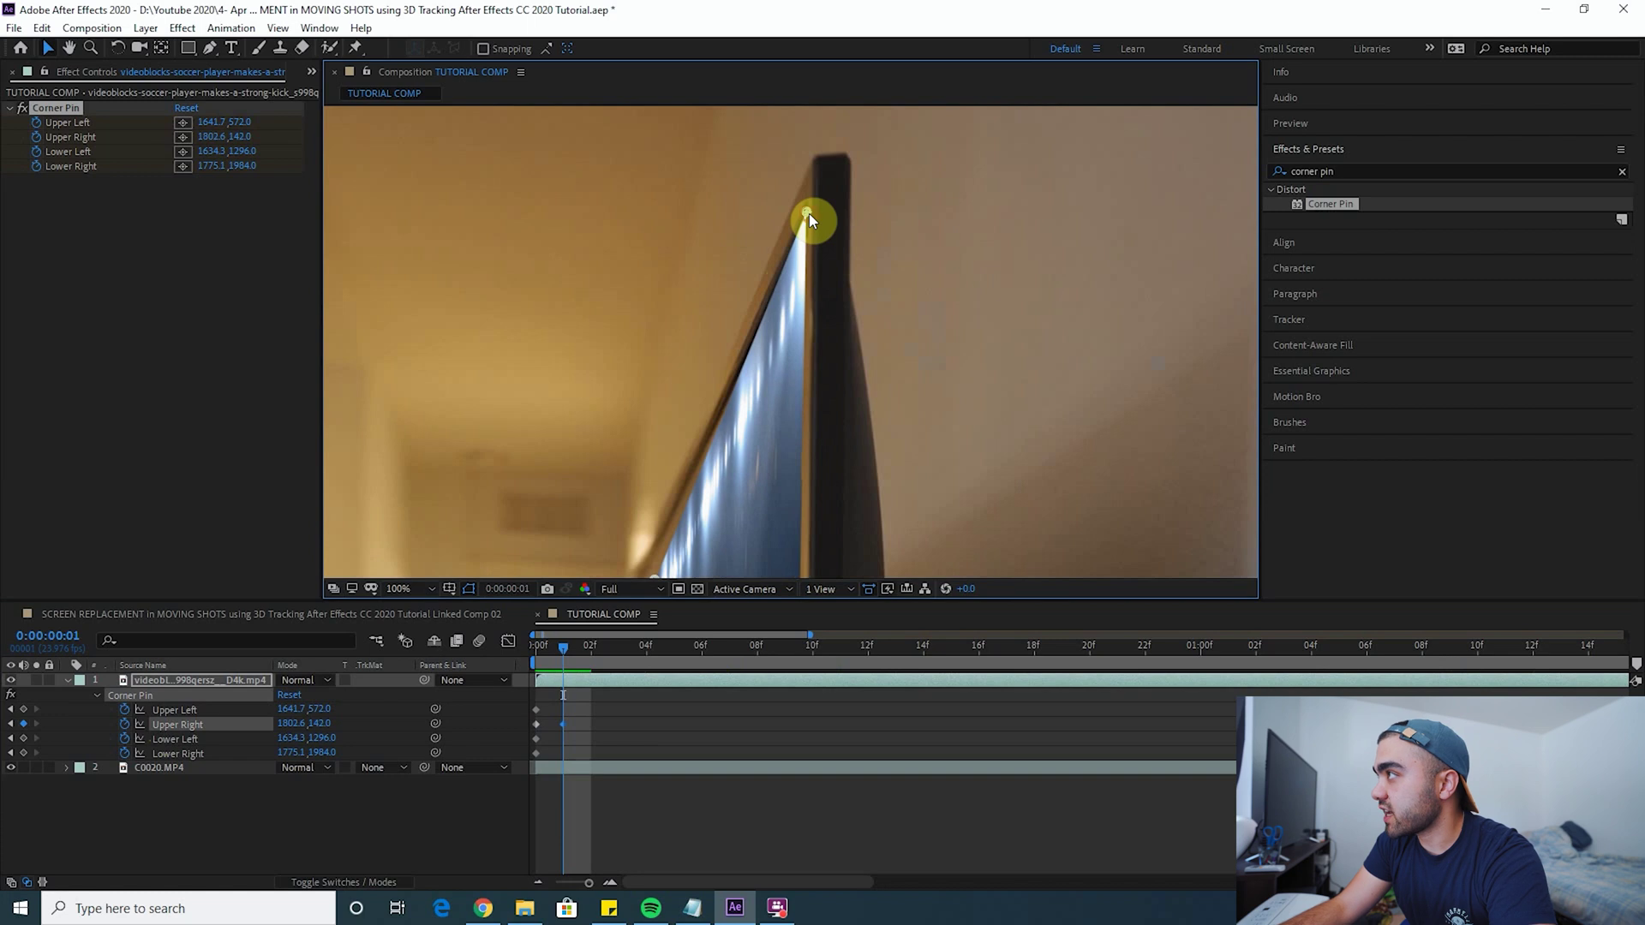
key("Page_Down")
key("Page_Down")
key("Page_Down")
key("Page_Down")
key("Page_Down")
key("Page_Down")
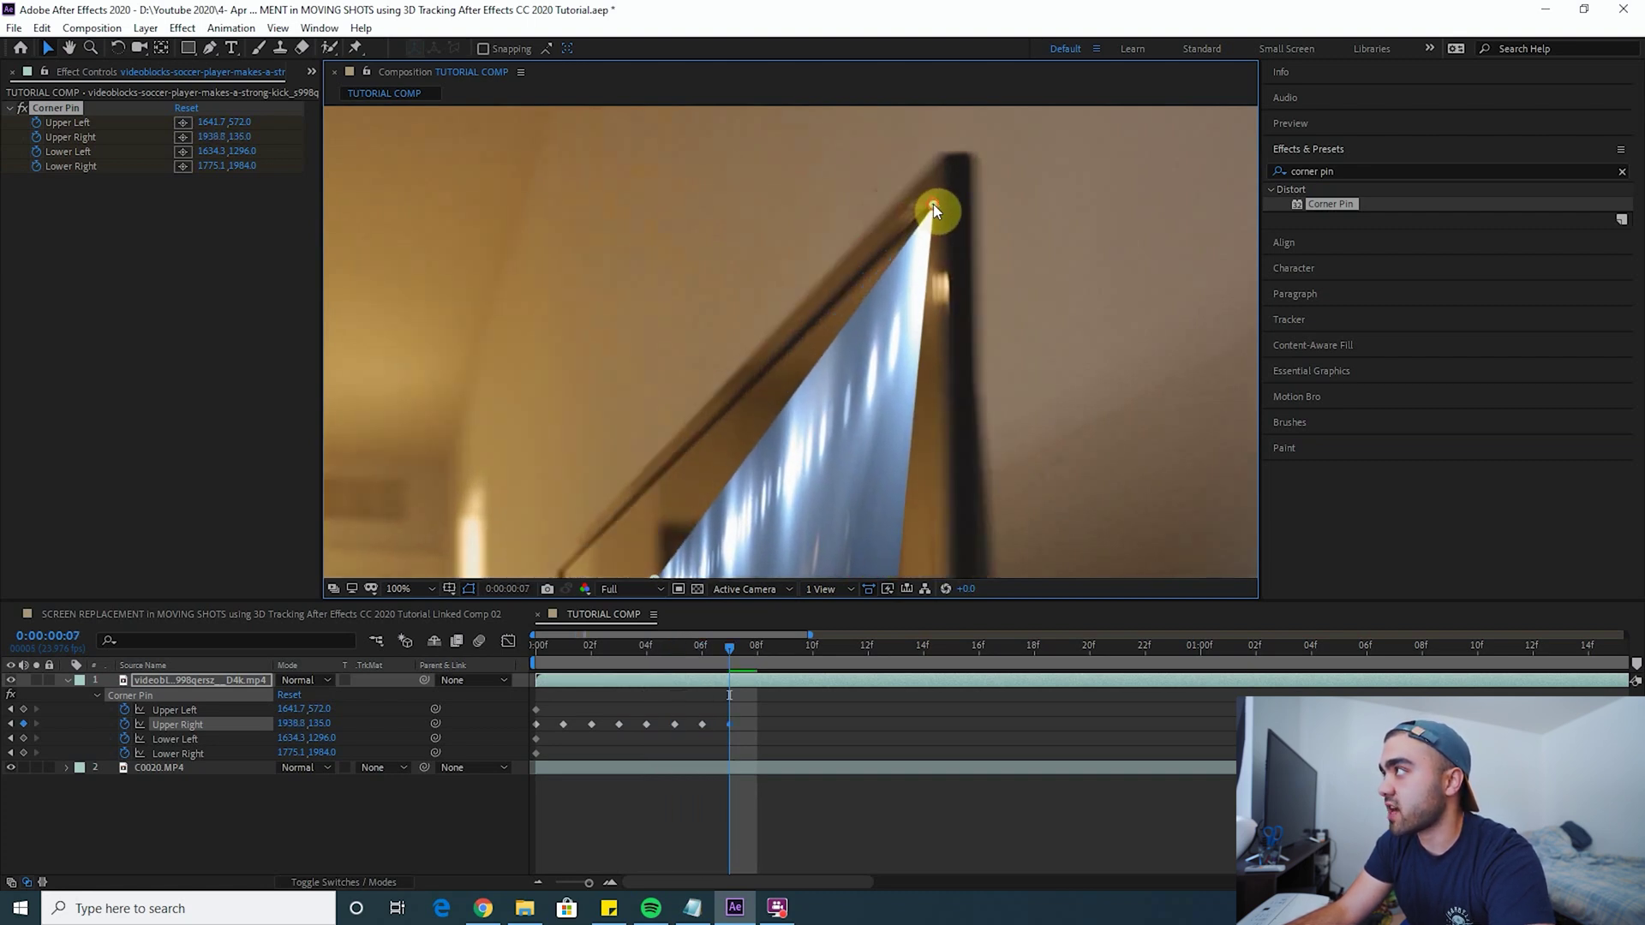
Continue keyframing the Upper Right pin frame by frame from frame 8 through 0:00:06:06 and on, and return to the first frame.
key("Page_Down")
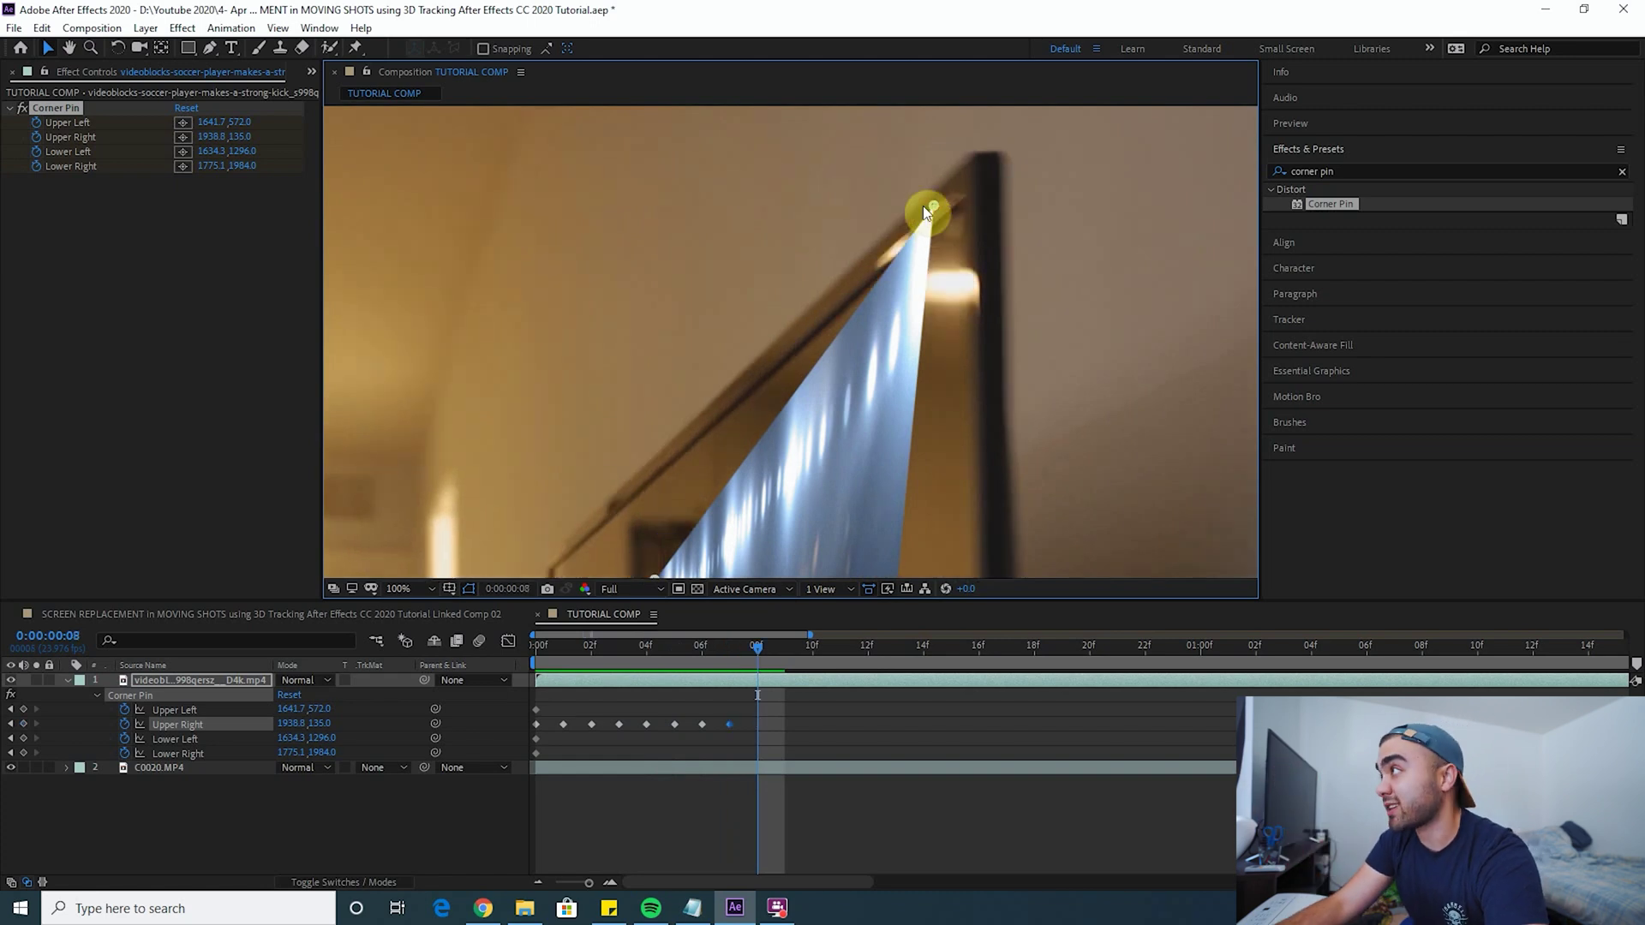
left_click_drag(937, 202, 992, 202)
key("Page_Down")
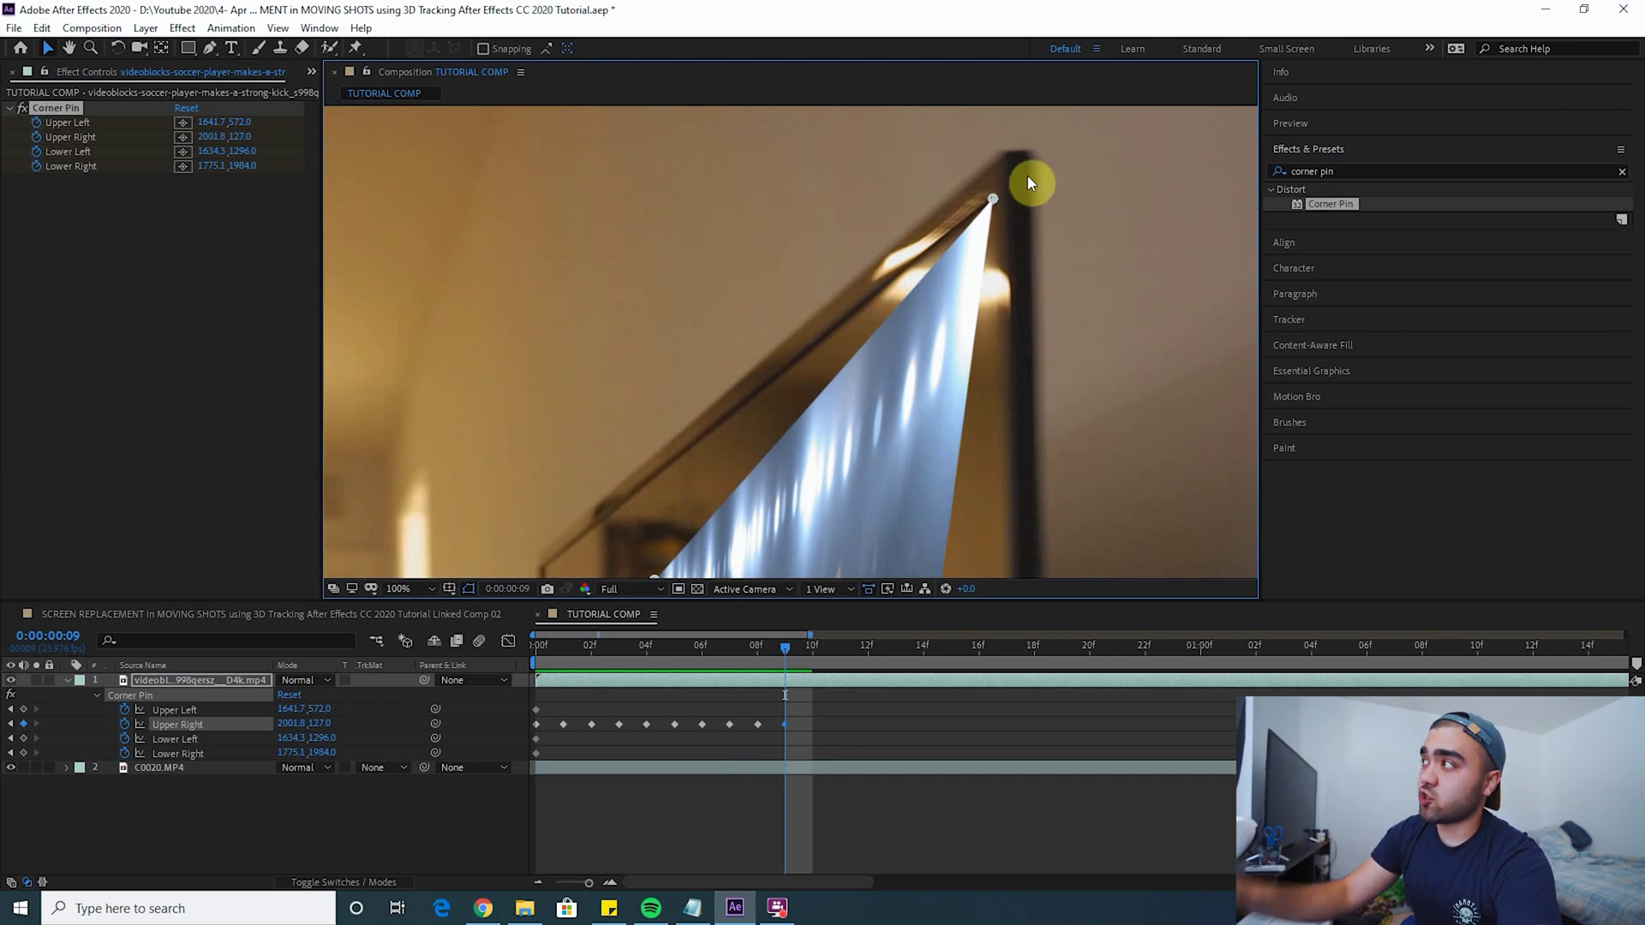
key("Page_Down")
left_click_drag(994, 202, 1023, 199)
key("Page_Down")
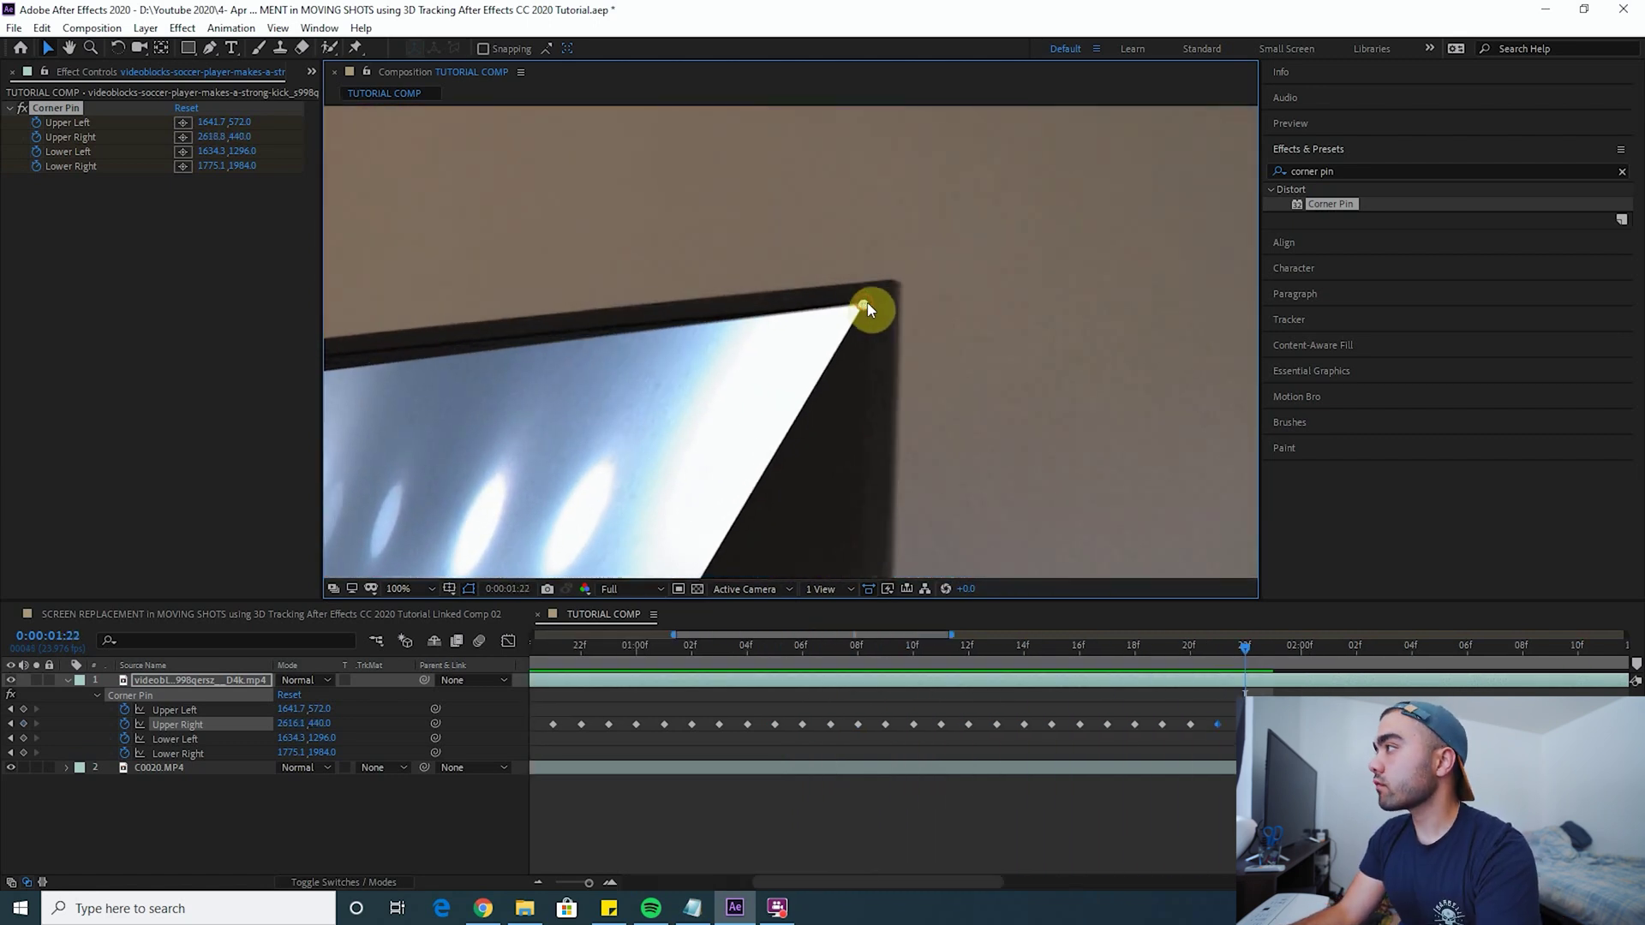
key("Page_Down")
mouse_move(867, 304)
left_mouse_down()
mouse_move(929, 332)
mouse_move(884, 350)
mouse_move(684, 236)
mouse_move(419, 374)
mouse_move(573, 411)
left_mouse_up()
scroll(929, 333, "up", 1)
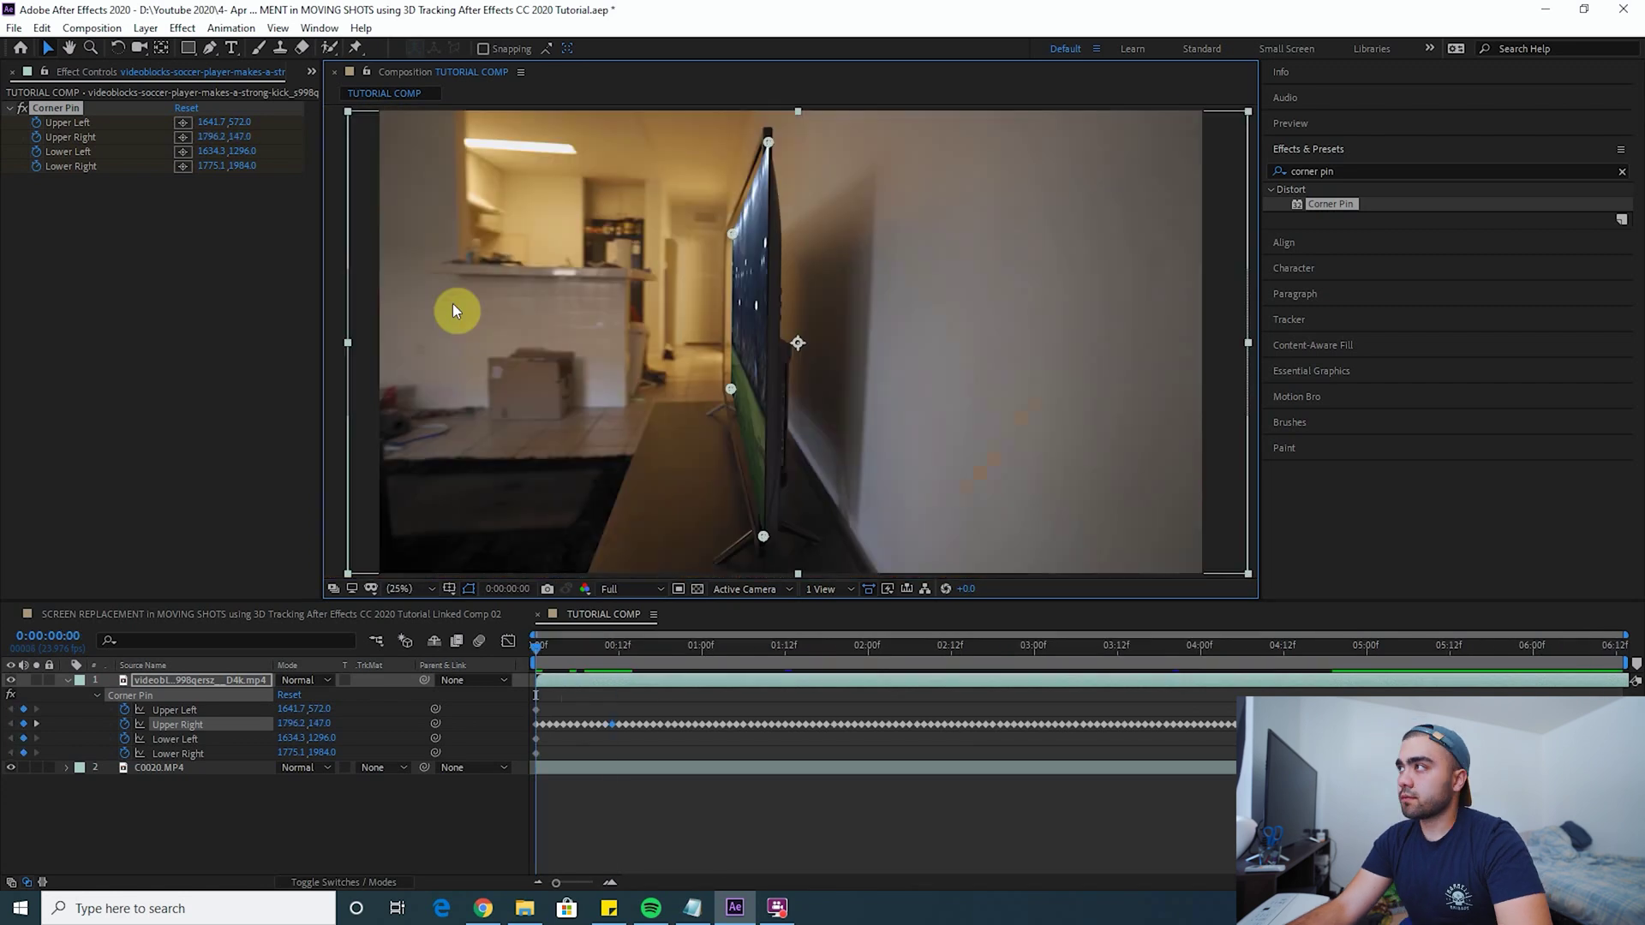
scroll(746, 187, "up", 4)
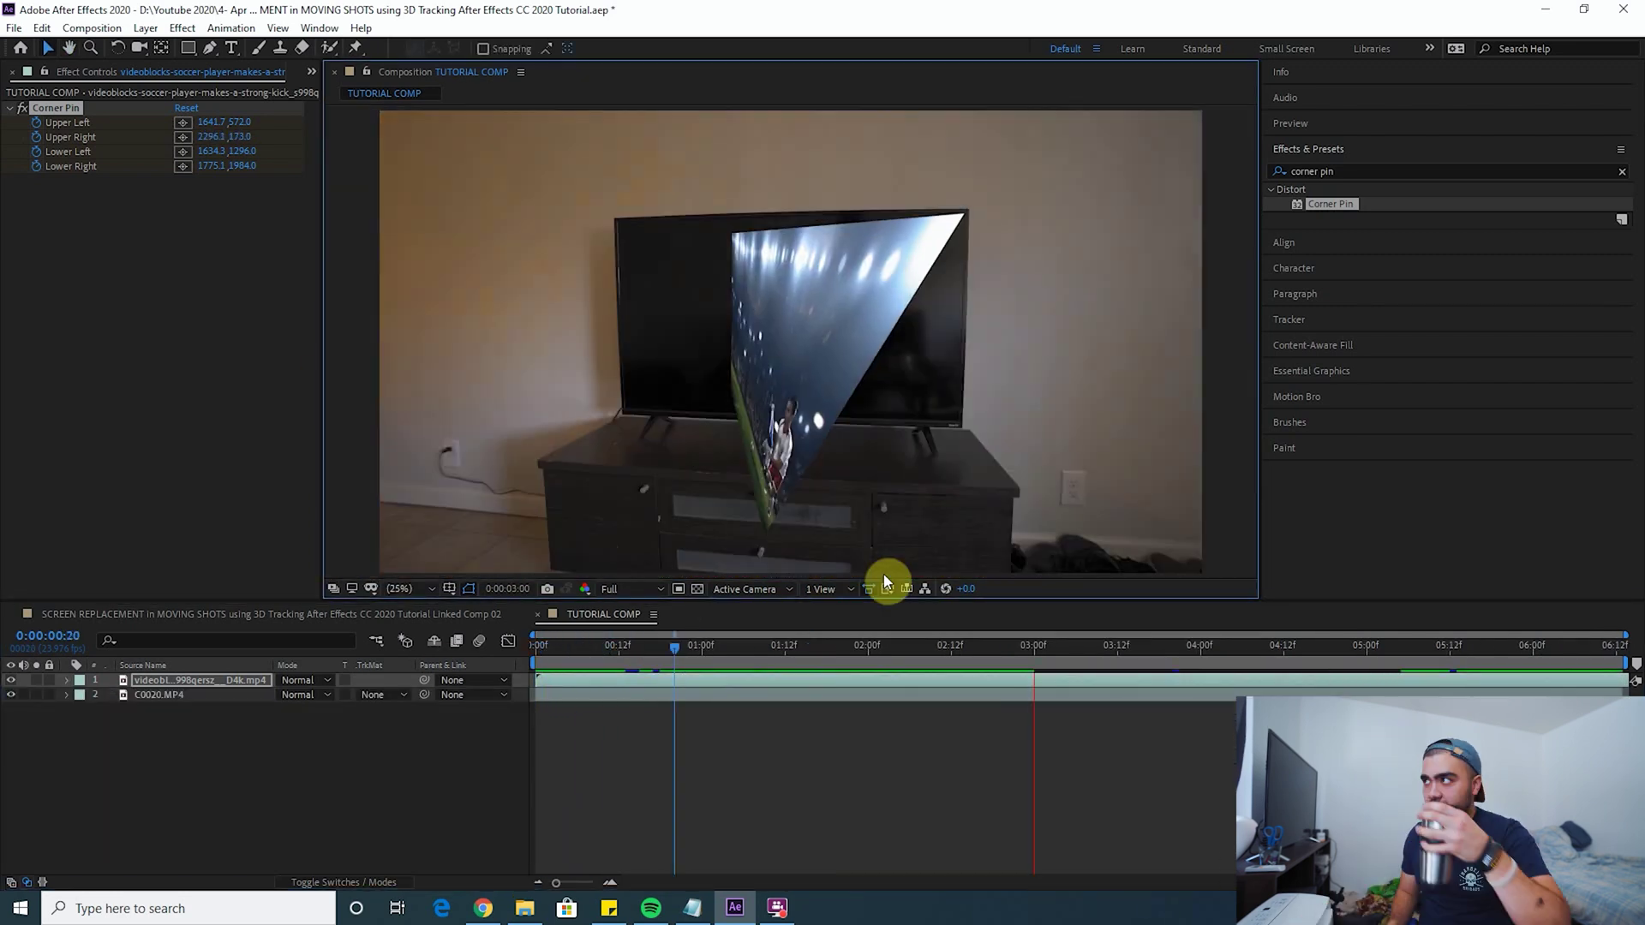
left_click_drag(551, 647, 486, 671)
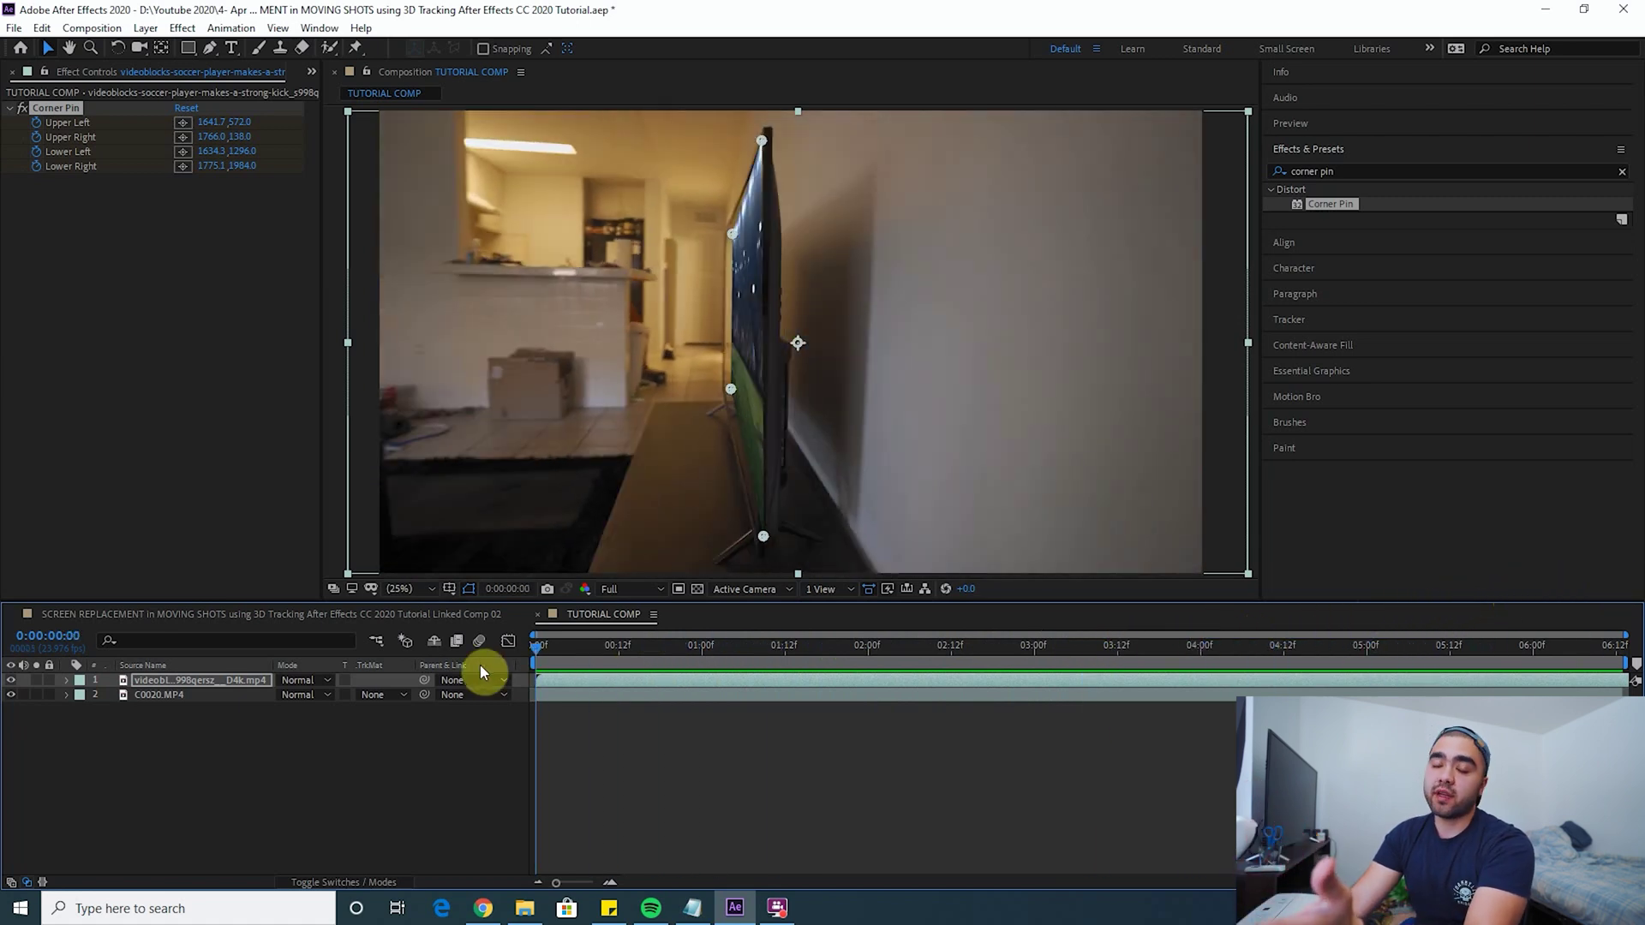
Keyframe the Lower Right pin frame by frame so it follows the TV's lower-right corner, through 0:00:03:17 and on.
key("u")
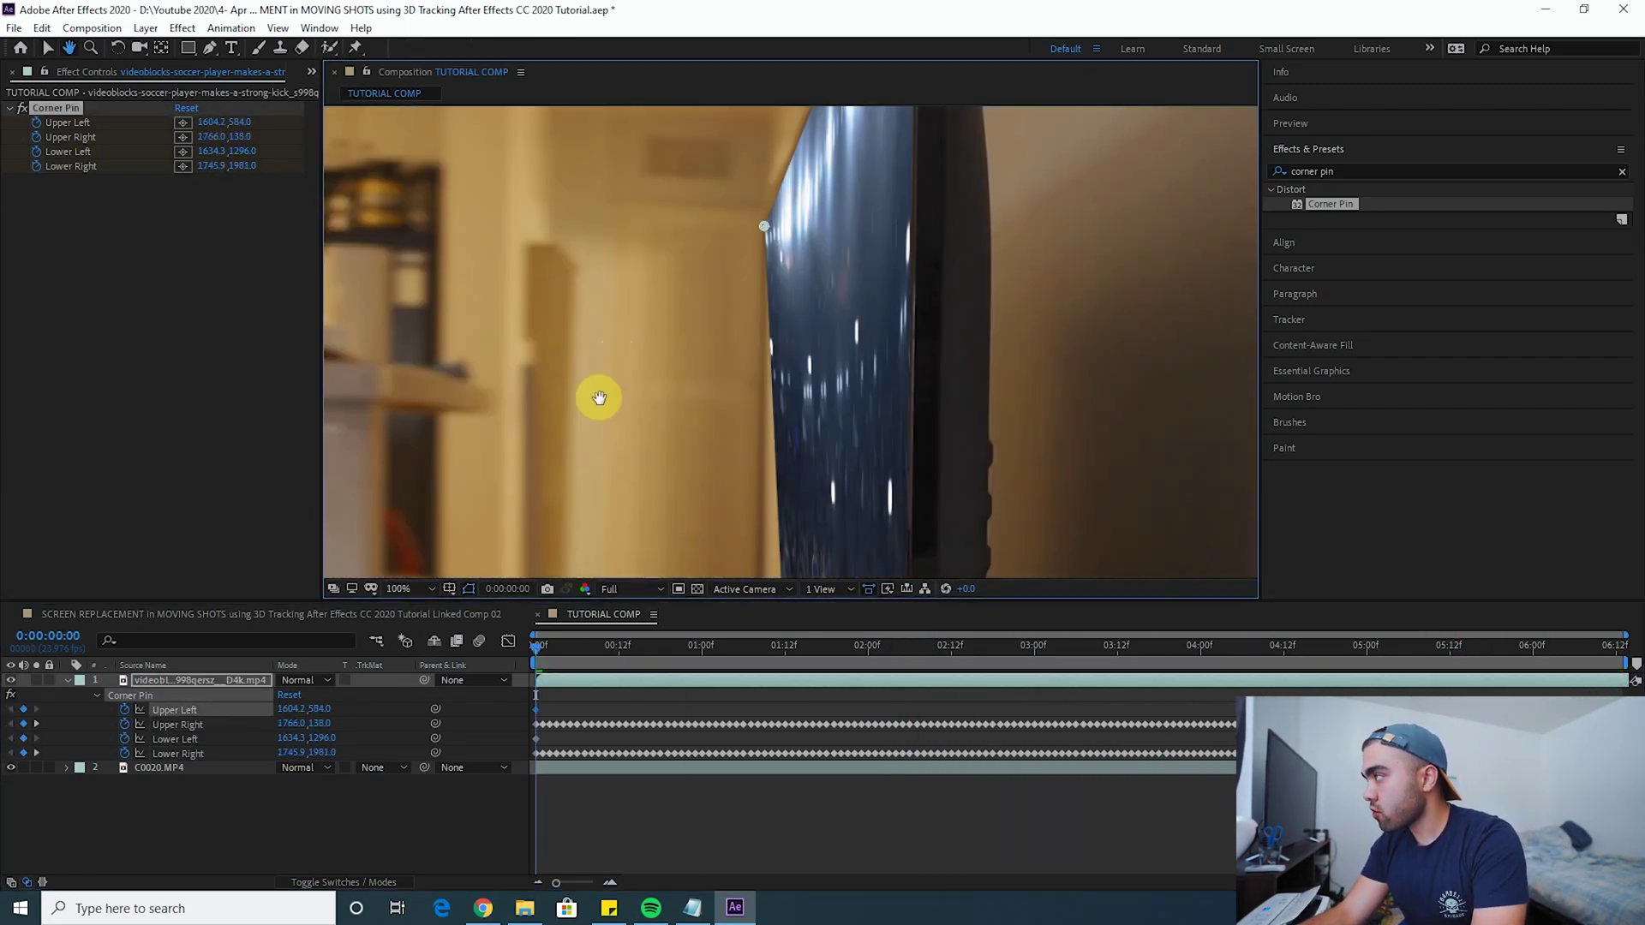
key("Page_Down")
mouse_move(764, 226)
left_mouse_down()
mouse_move(558, 224)
mouse_move(731, 217)
mouse_move(594, 165)
mouse_move(816, 224)
left_mouse_up()
key("Page_Down")
Return to the clip's start and keyframe the remaining left corner pins frame by frame along the TV's far edge.
key("Page_Down")
key("Page_Down")
key("Home")
key("Page_Down")
mouse_move(852, 368)
left_mouse_down()
mouse_move(457, 476)
mouse_move(466, 397)
mouse_move(815, 404)
mouse_move(1051, 525)
left_mouse_up()
key("Page_Down")
key("Page_Up")
key("Page_Up")
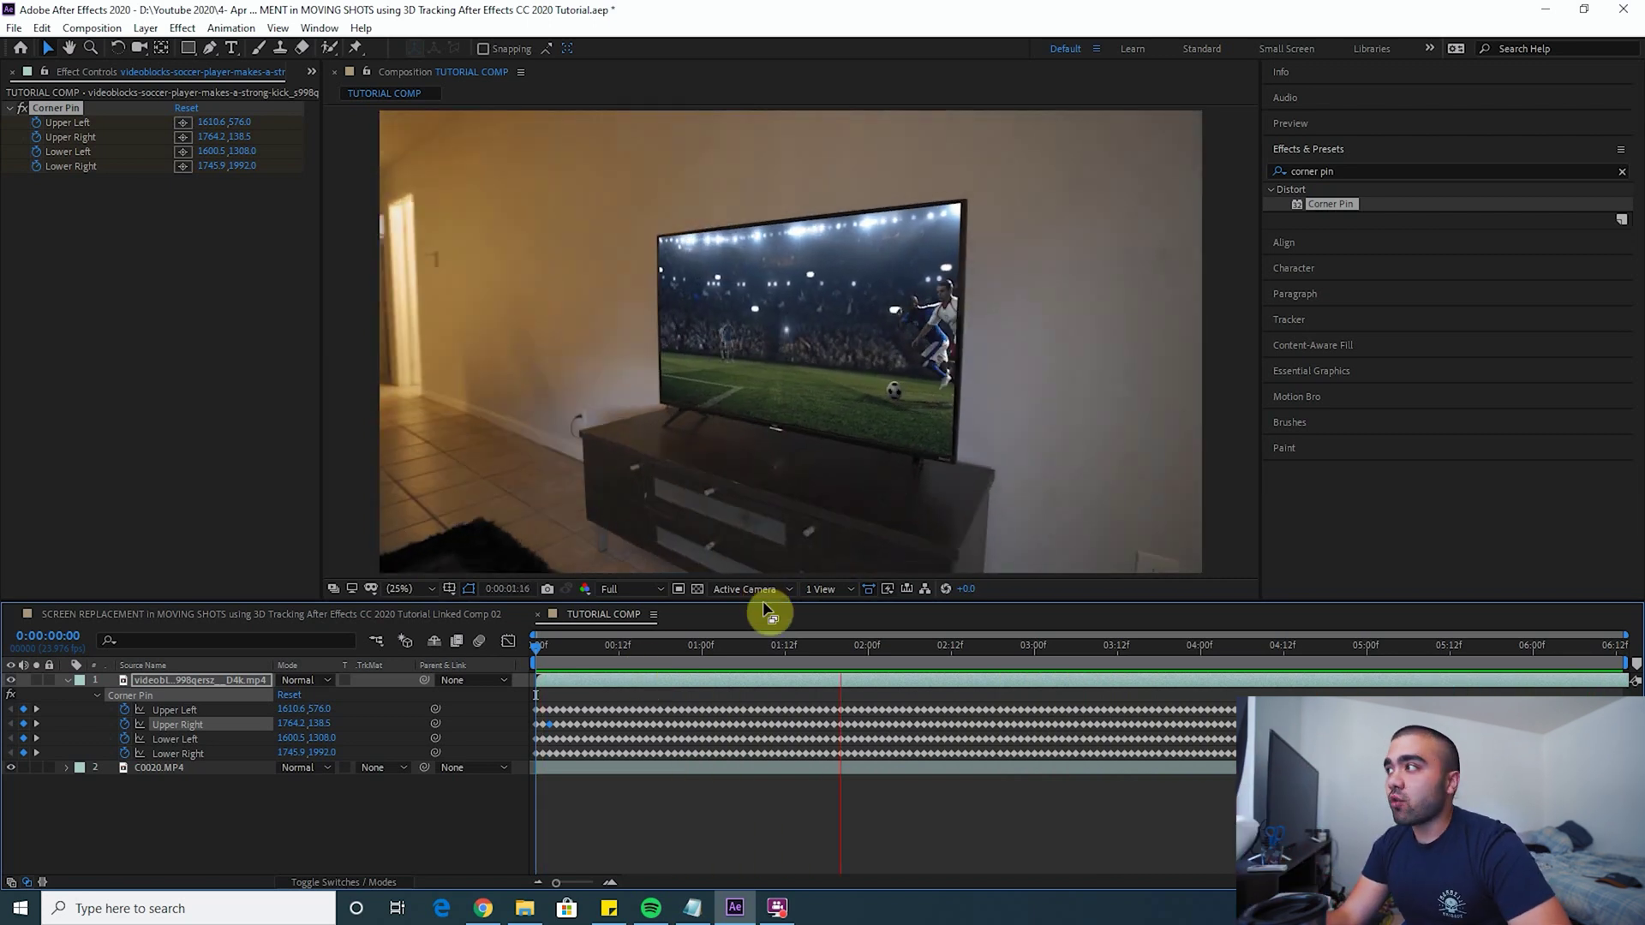
Stop the playback at 0:00:02:22 and examine the replacement's fit along the TV's lower bezel around the TCL logo.
key("space")
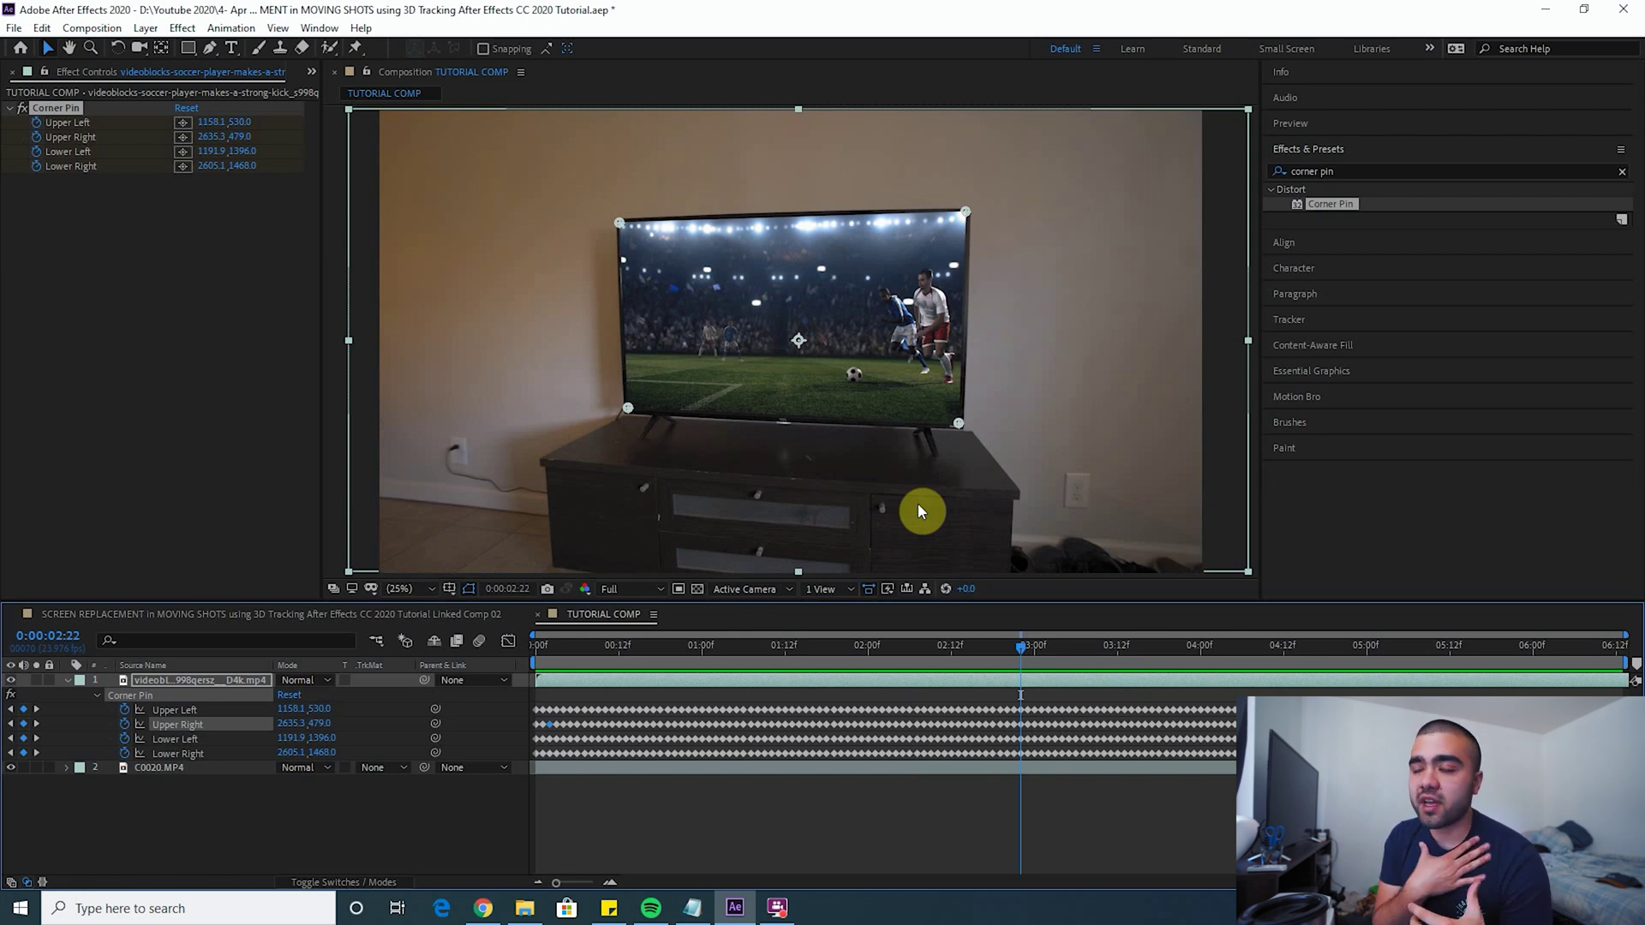
scroll(912, 257, "up", 4)
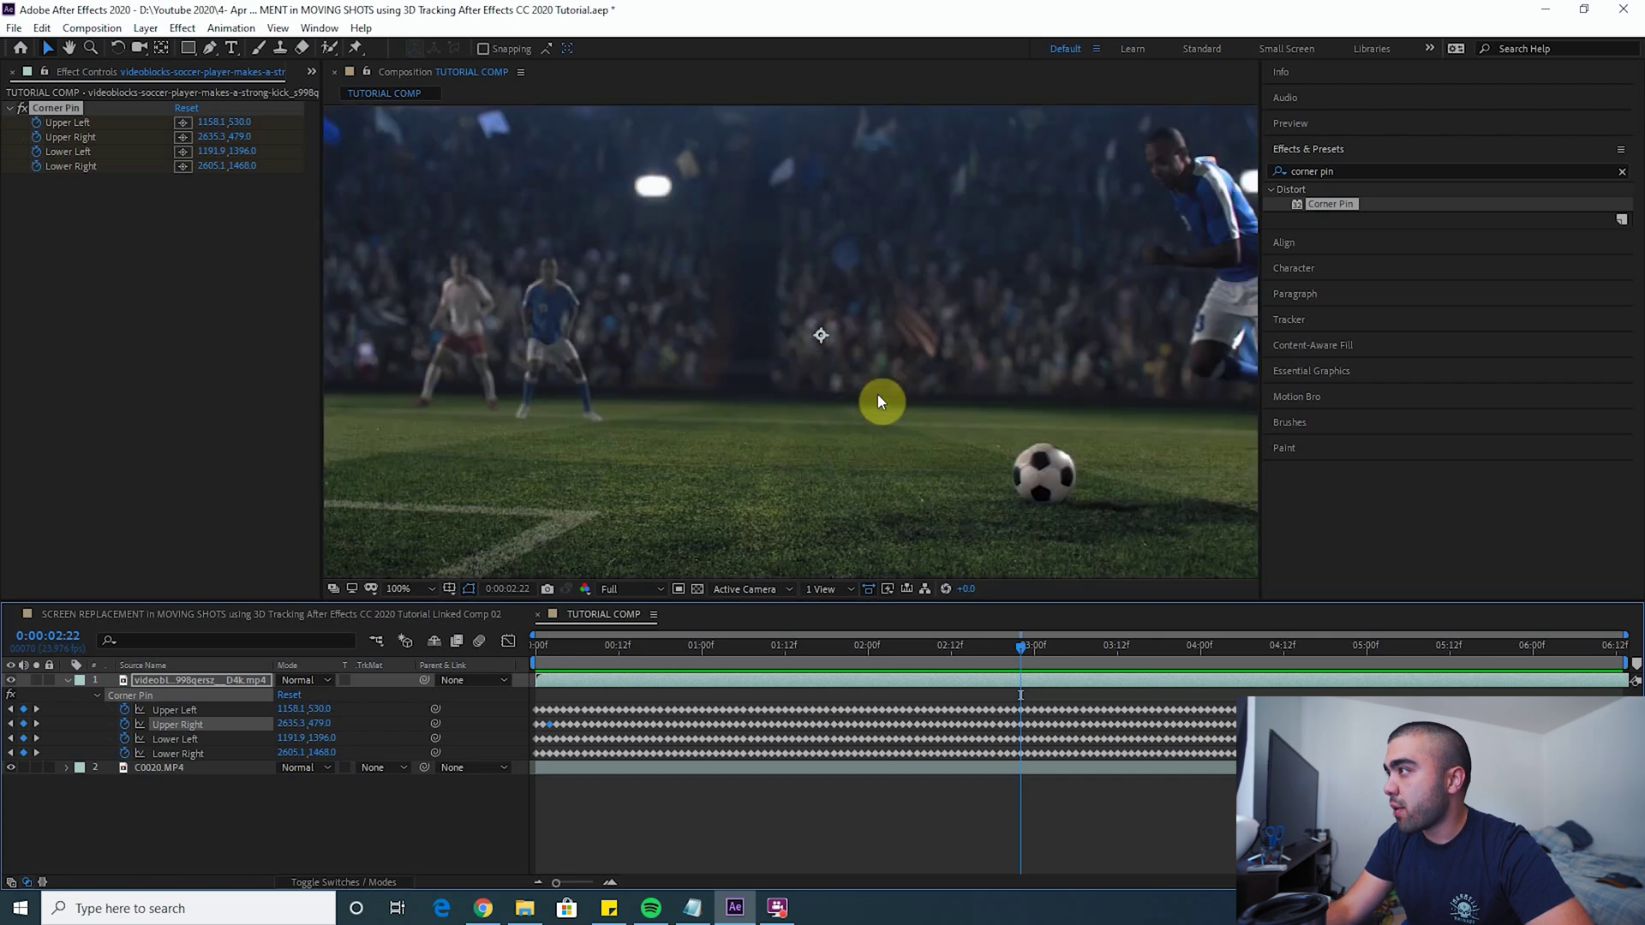
left_click_drag(859, 451, 832, 367)
scroll(800, 382, "down", 2)
scroll(756, 268, "up", 4)
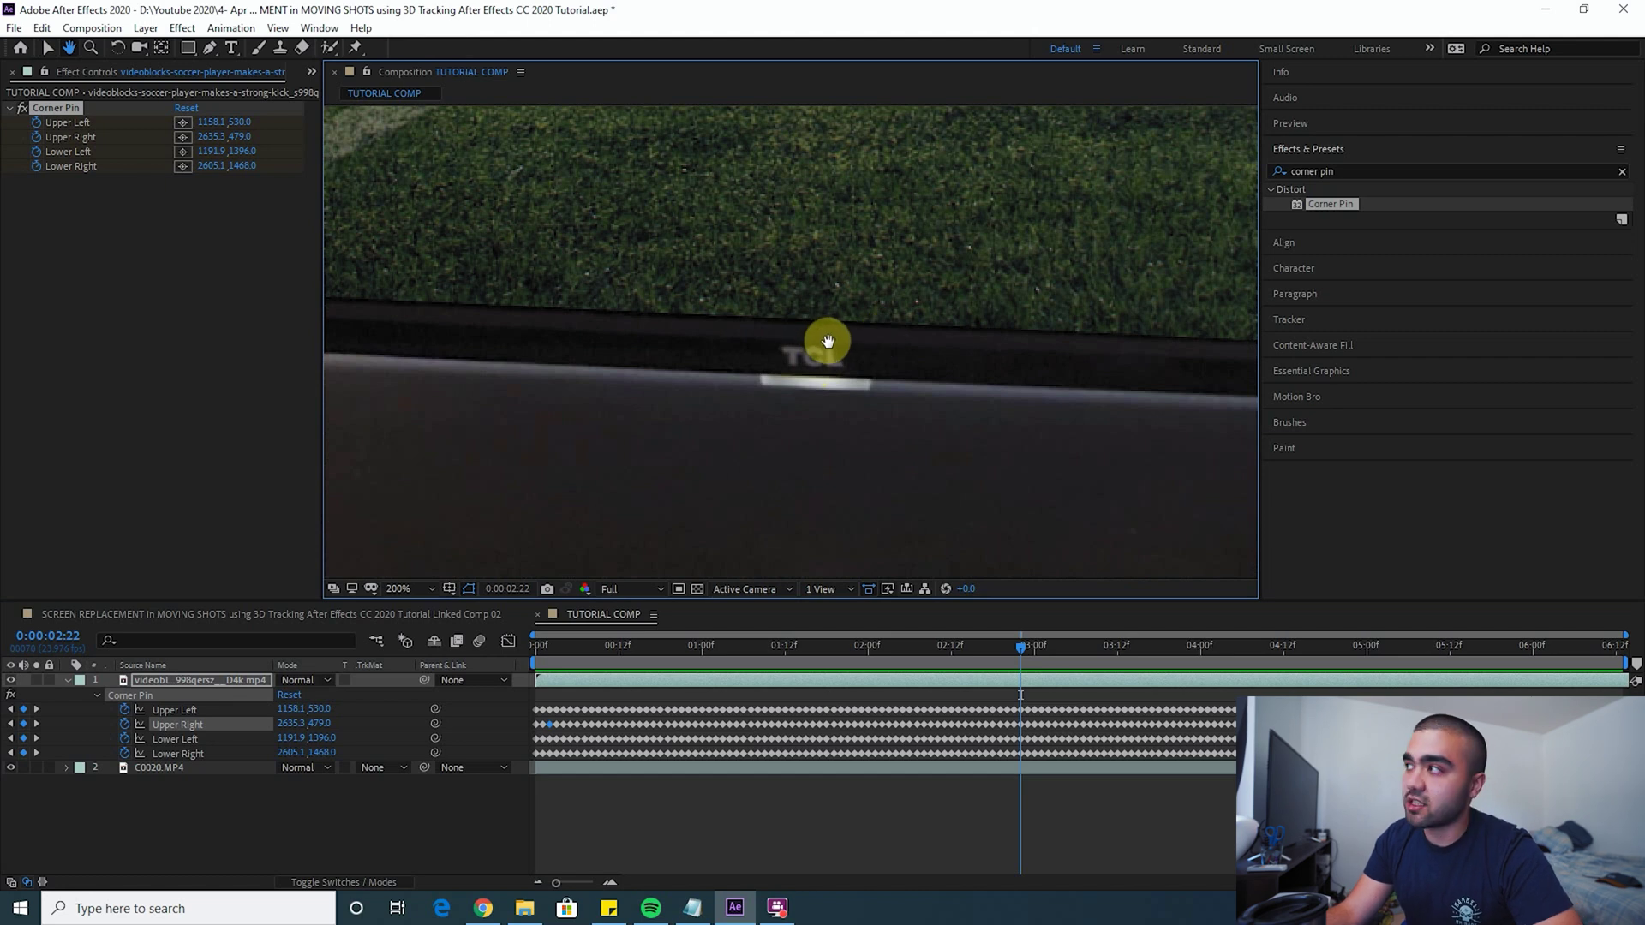
scroll(844, 334, "down", 2)
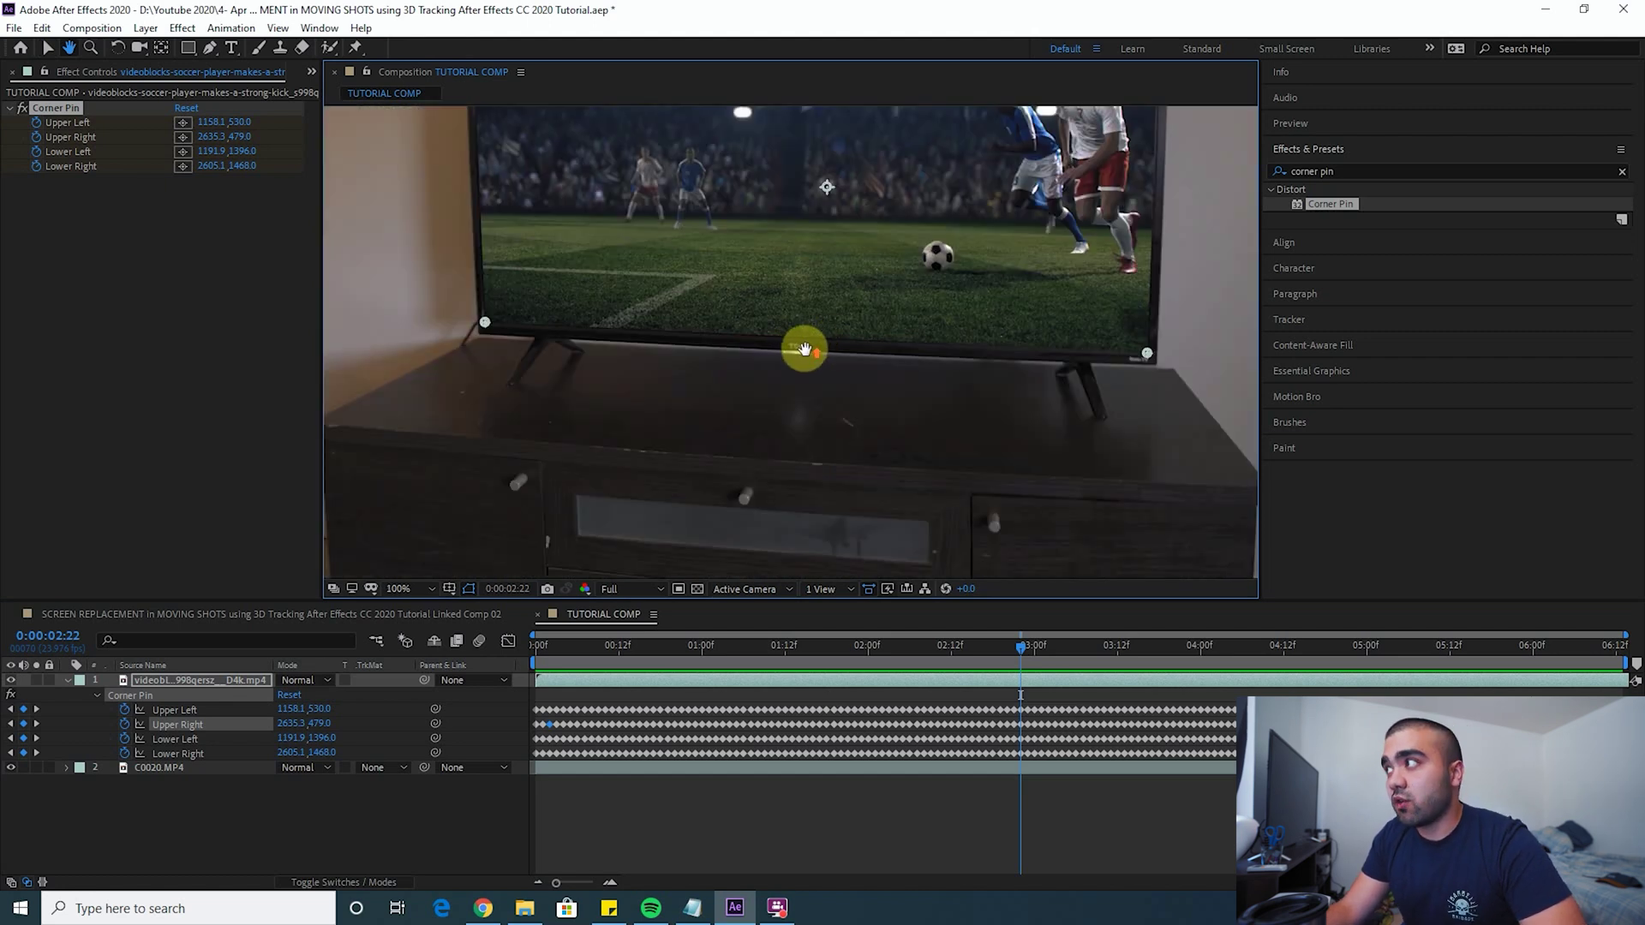
scroll(805, 348, "up", 4)
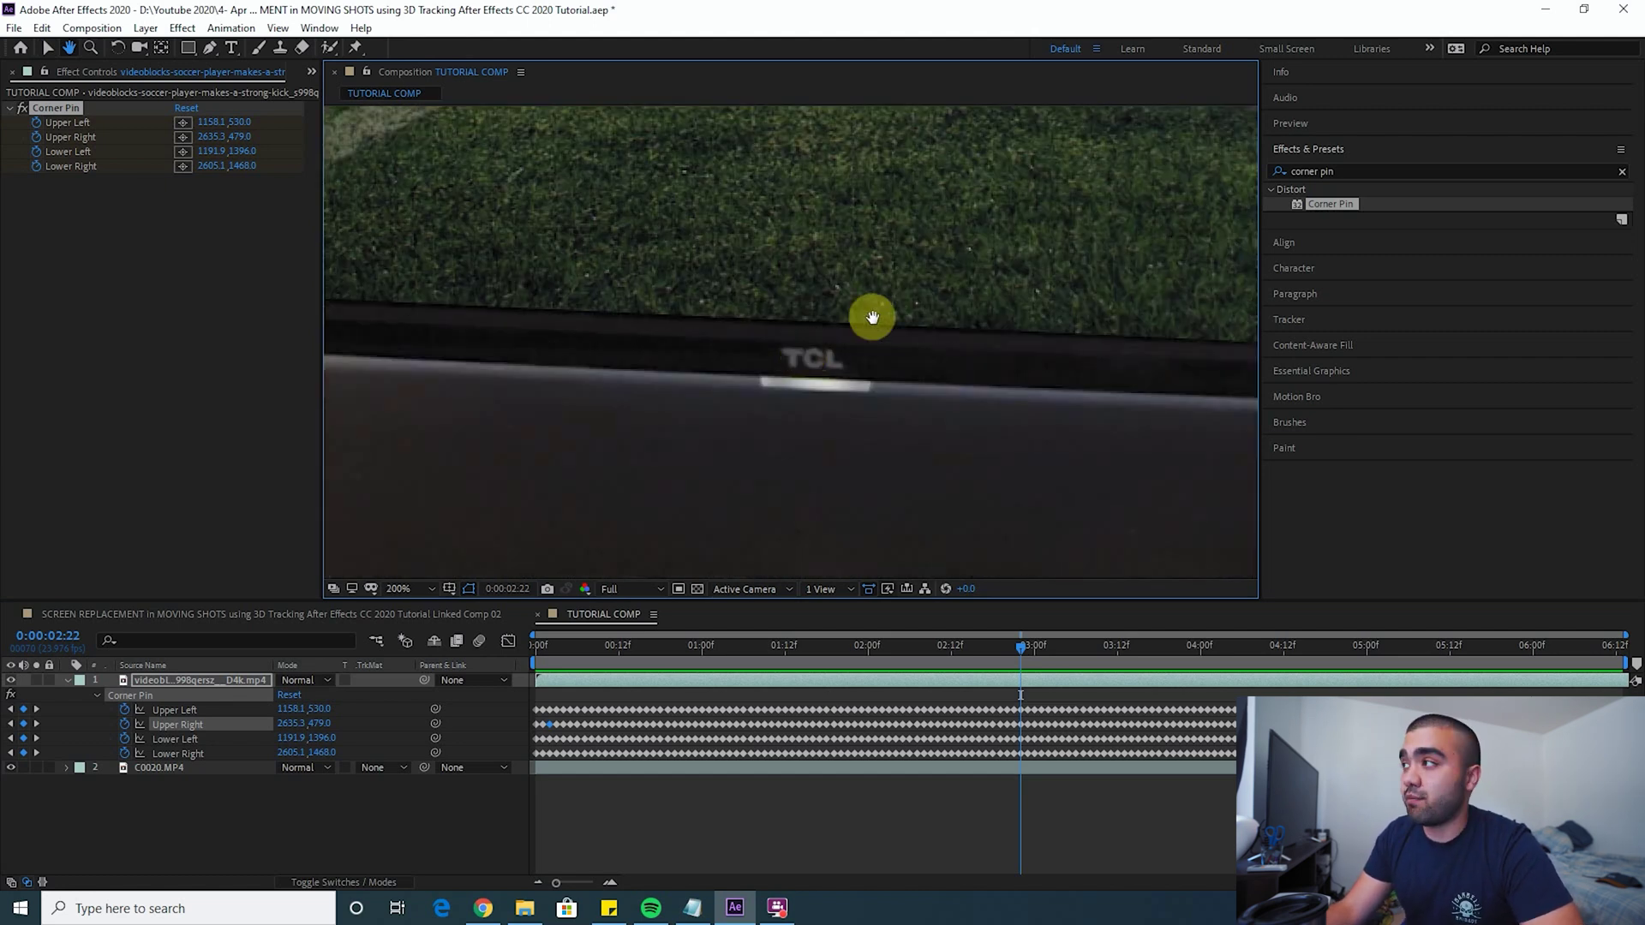
scroll(805, 346, "down", 2)
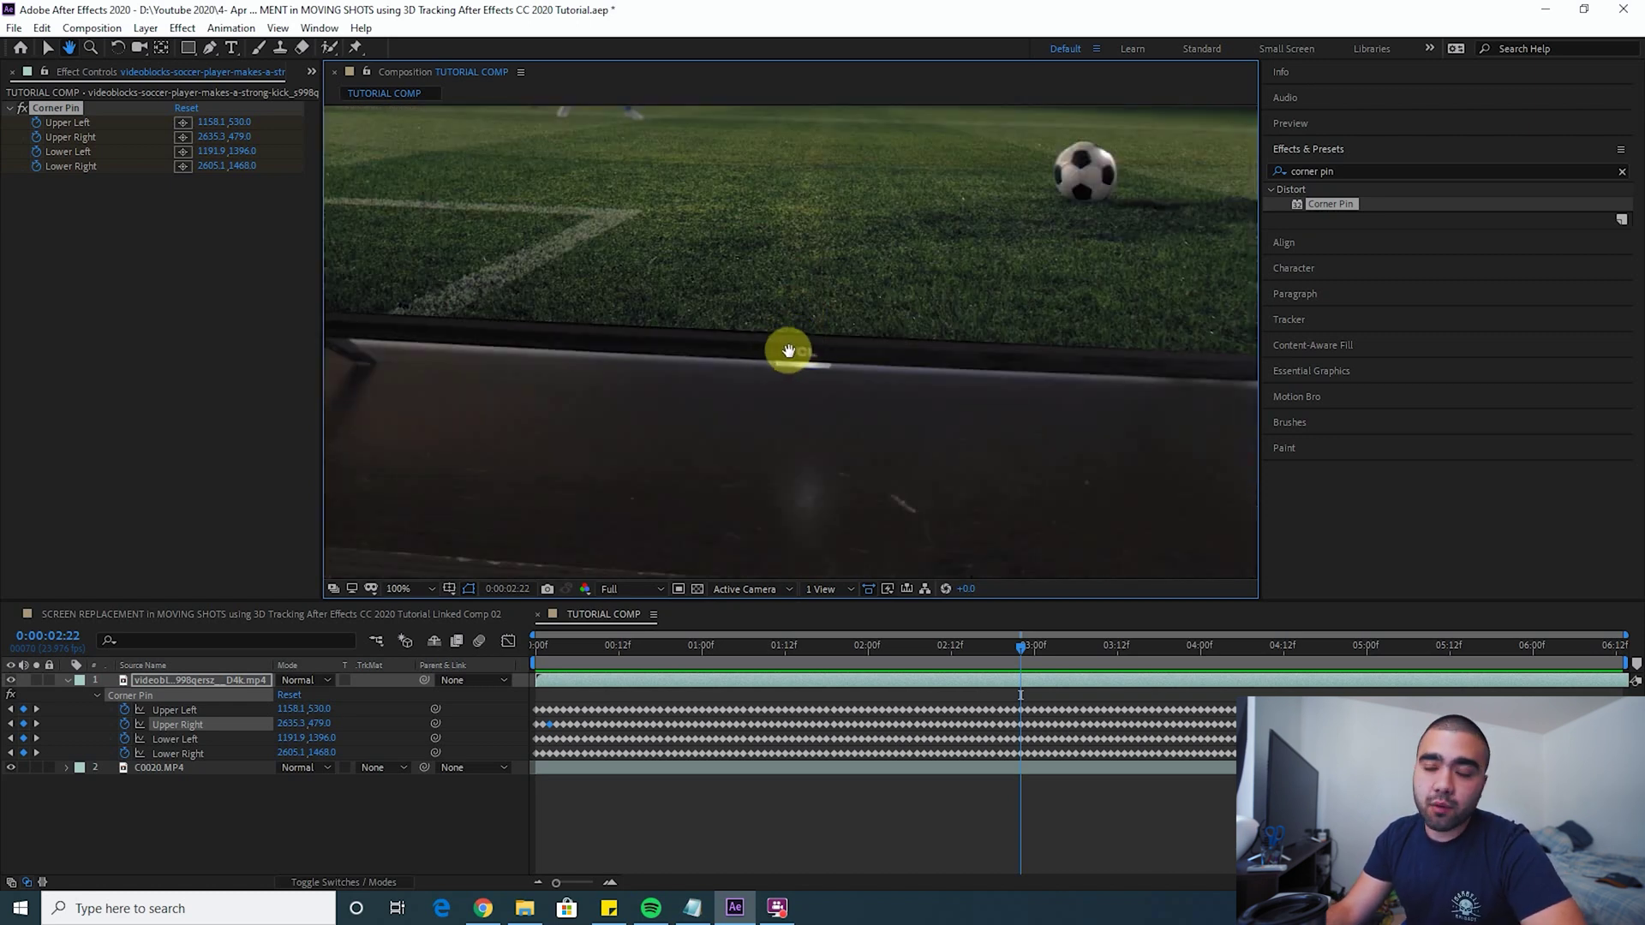
Examine the corner-pinned soccer footage along the TV's bezel and at 0:00:01:21, and return to the first frame.
scroll(816, 409, "down", 2)
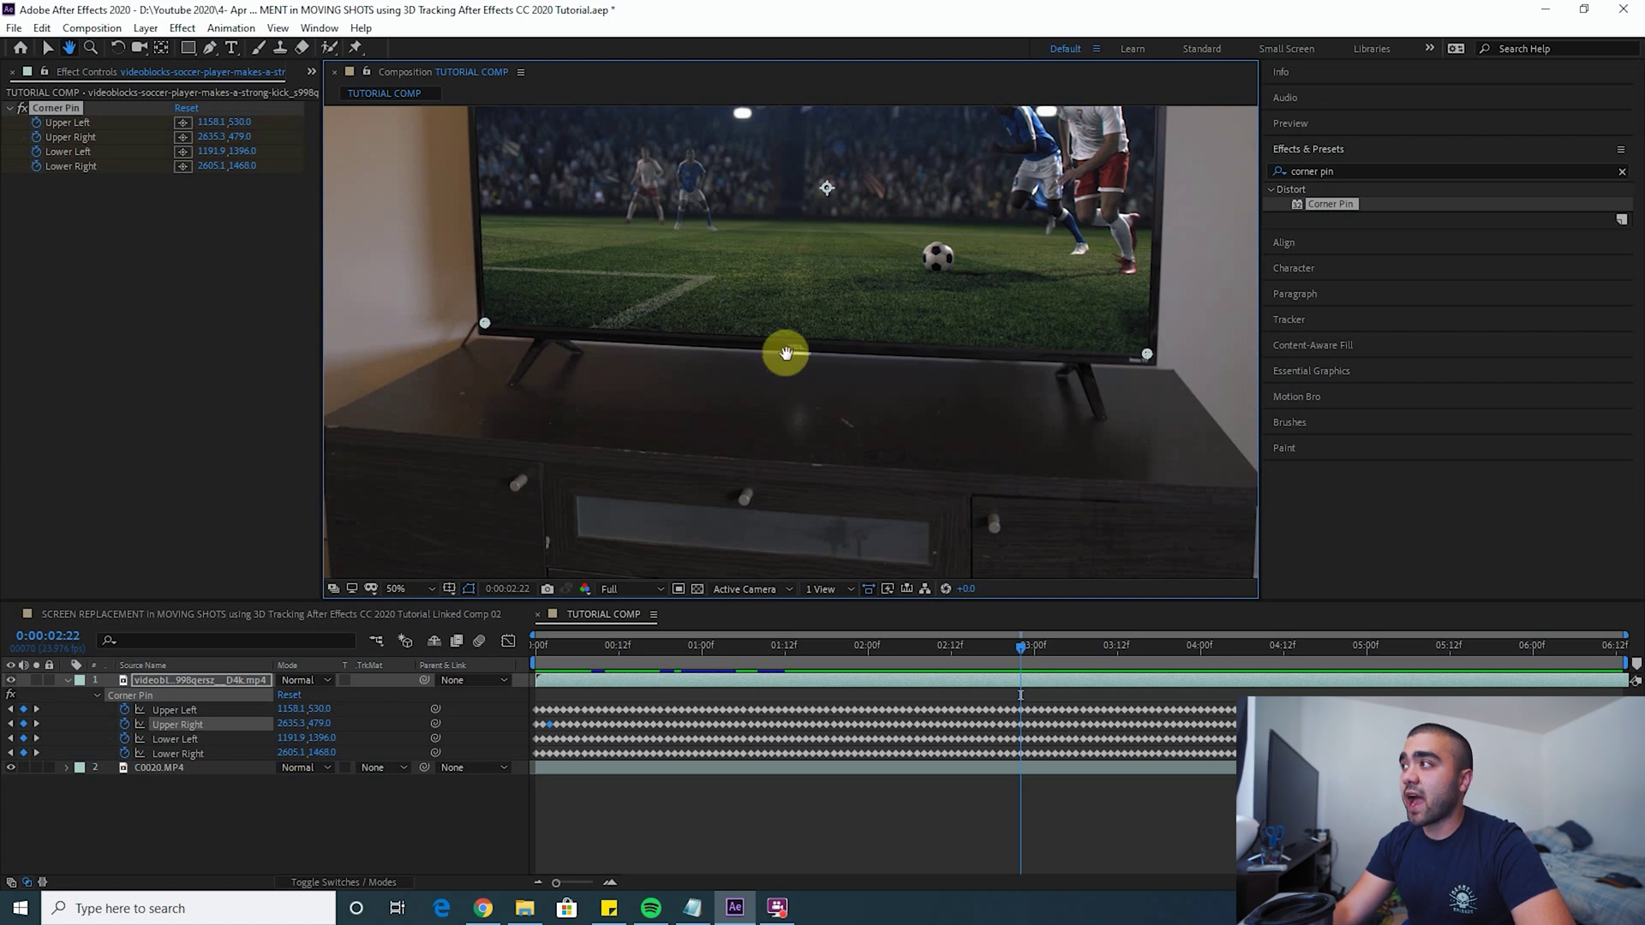
scroll(783, 352, "up", 3)
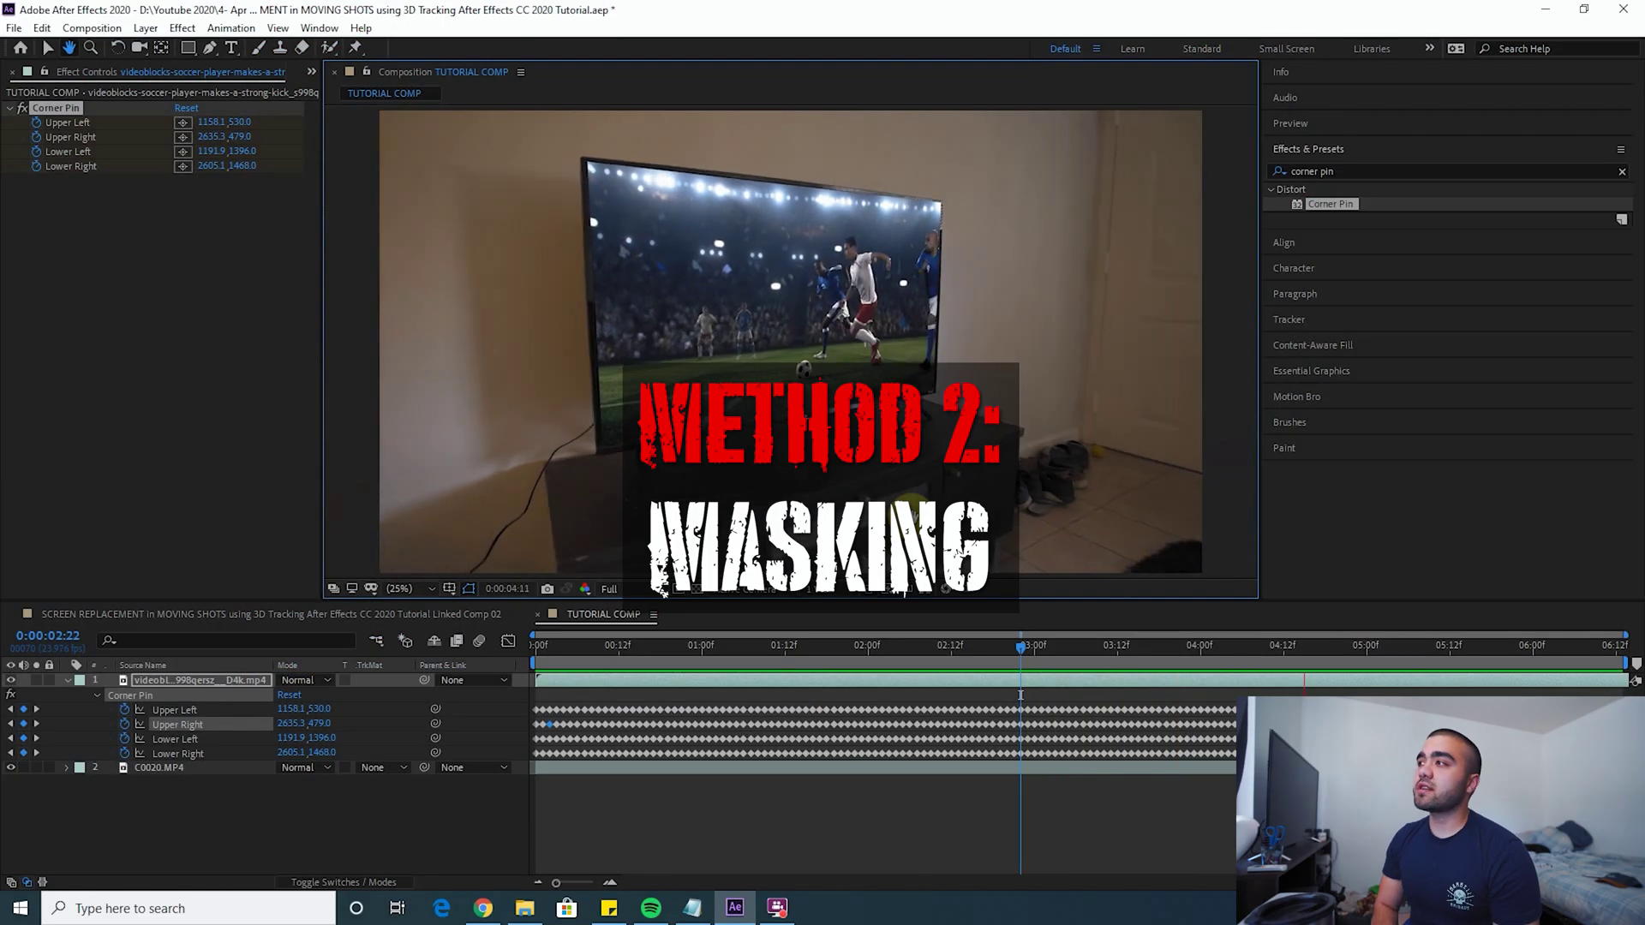
left_click(848, 647)
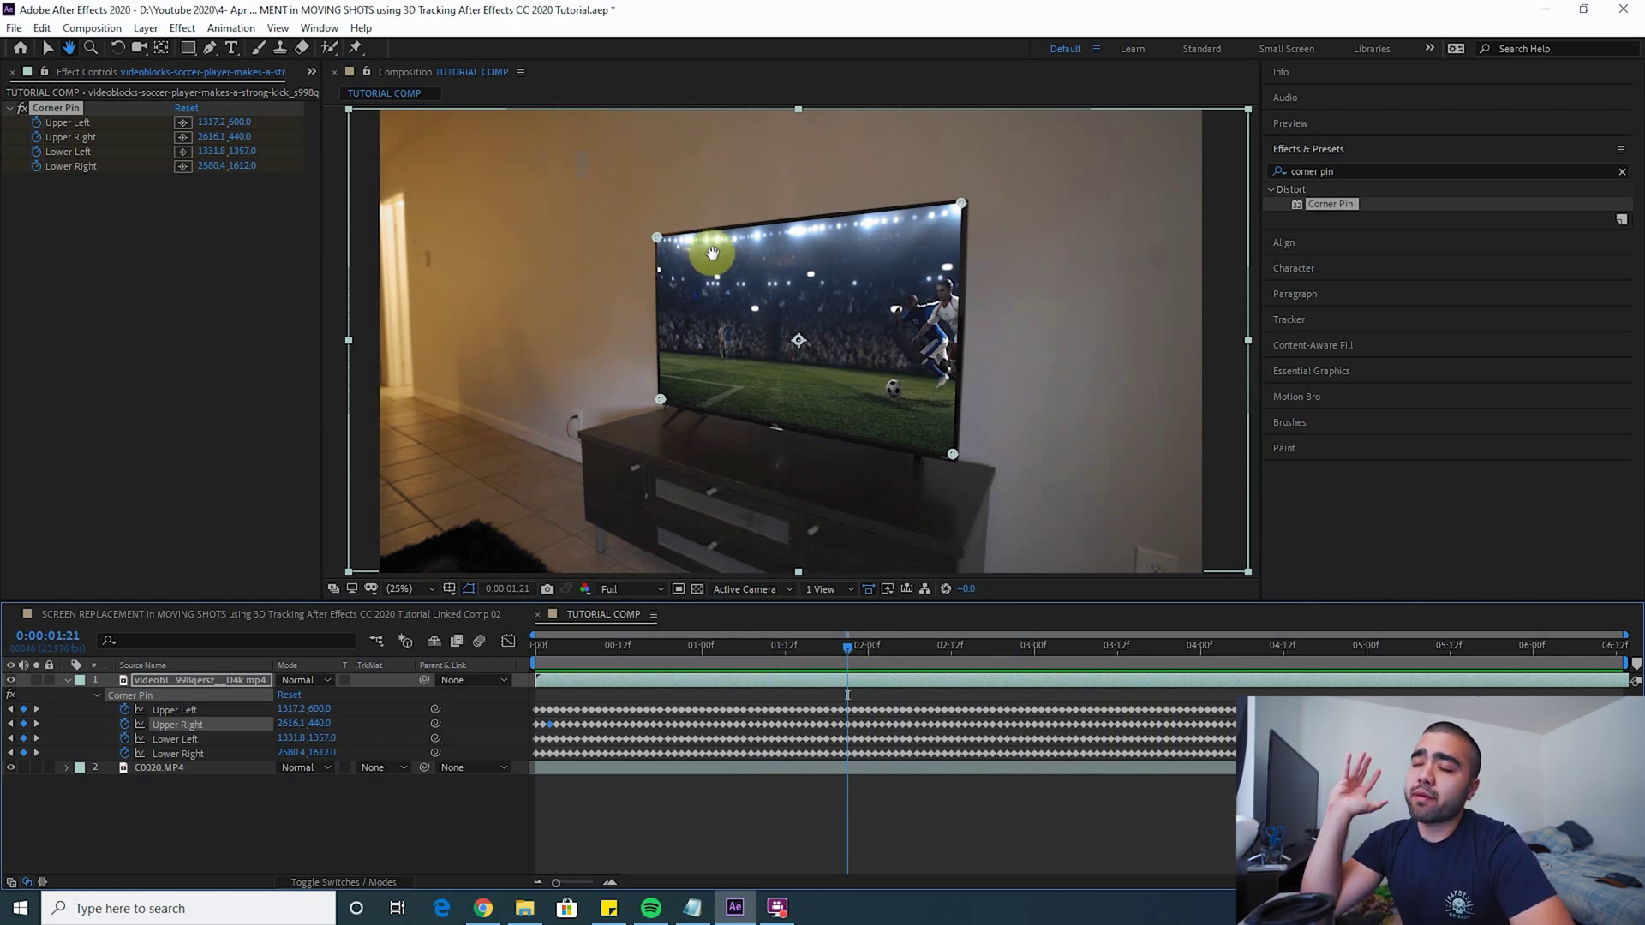
key("Home")
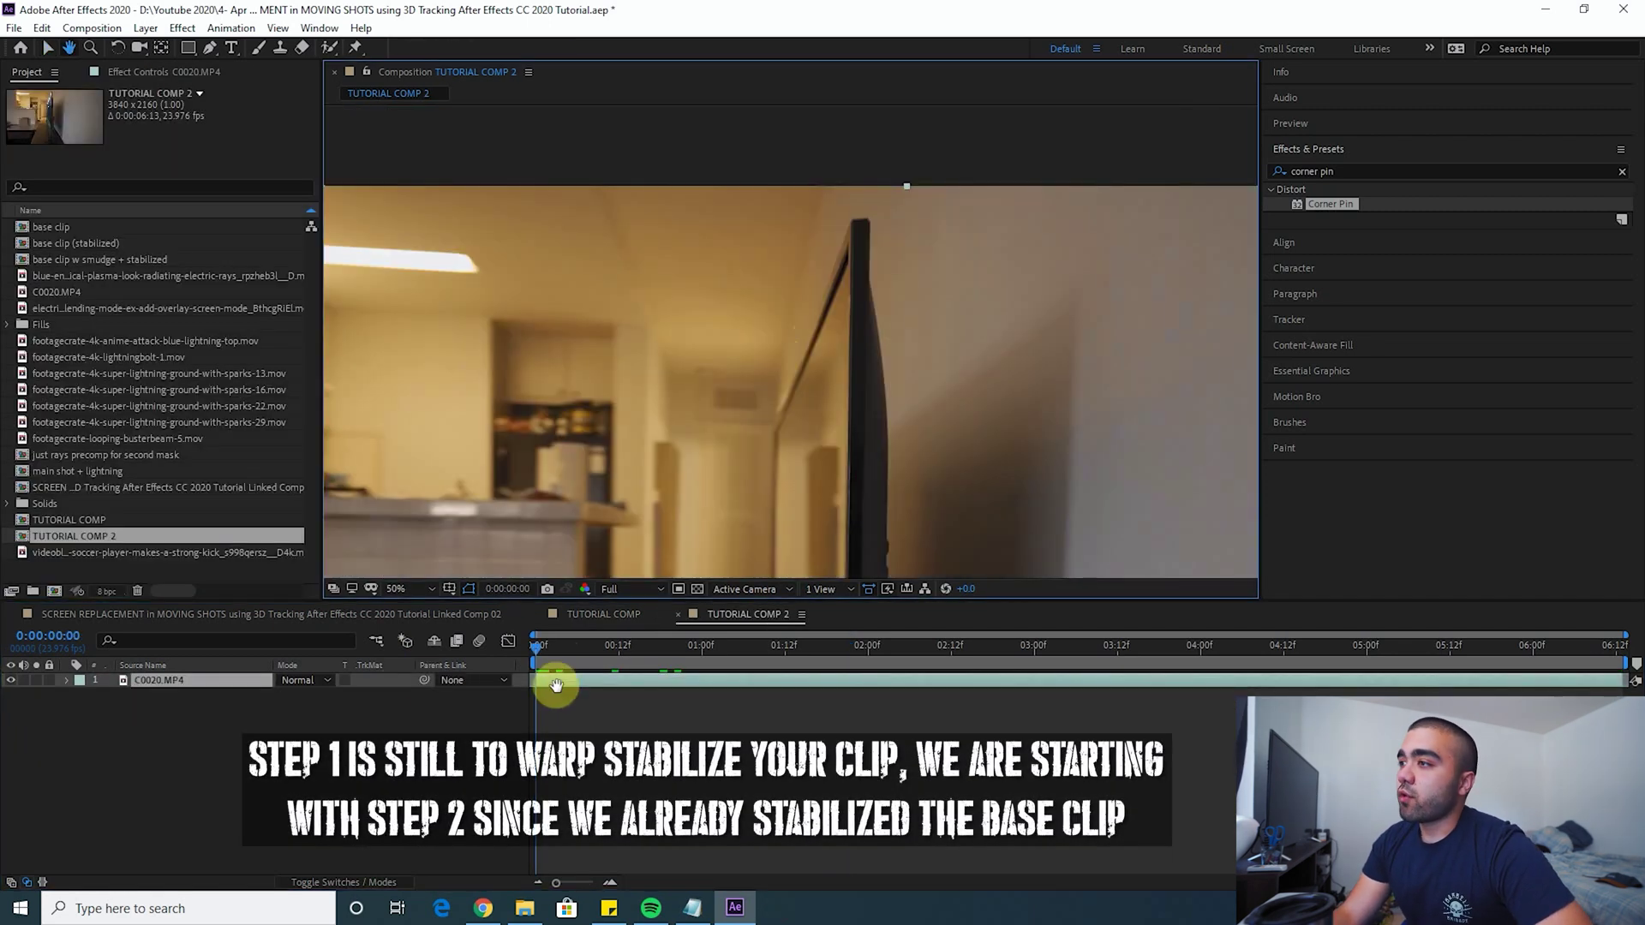
Pre-compose the stabilized C0020.MP4 layer in TUTORIAL COMP 2 as "base tv clip", moving all attributes into the new composition.
left_click(166, 681)
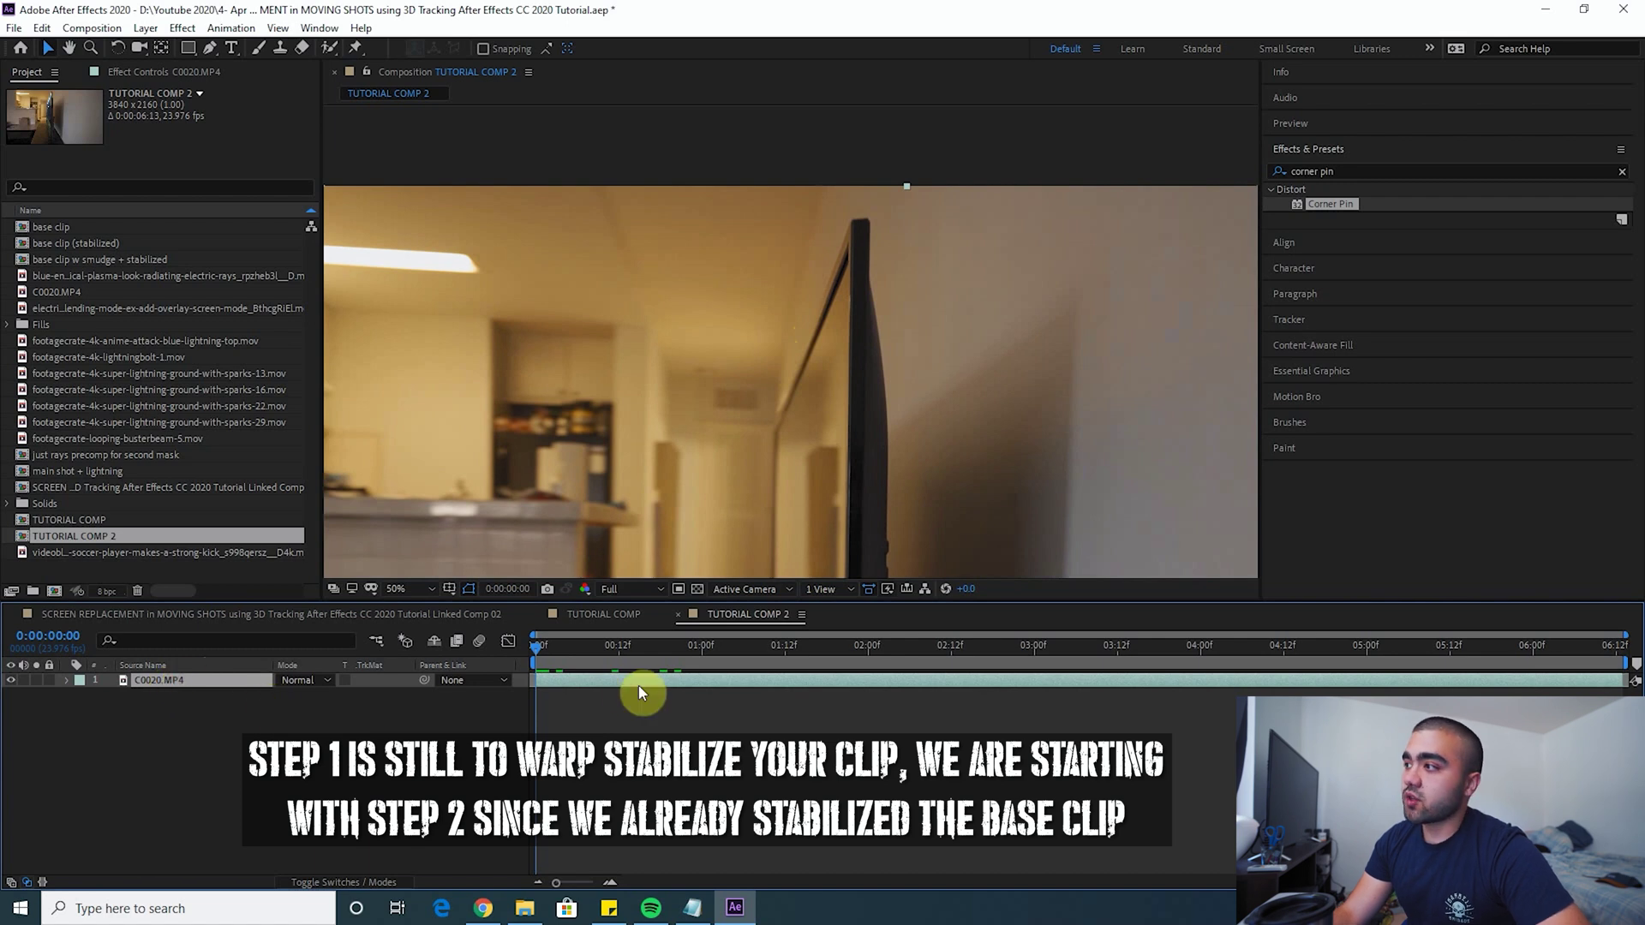
left_click(125, 71)
right_click(676, 685)
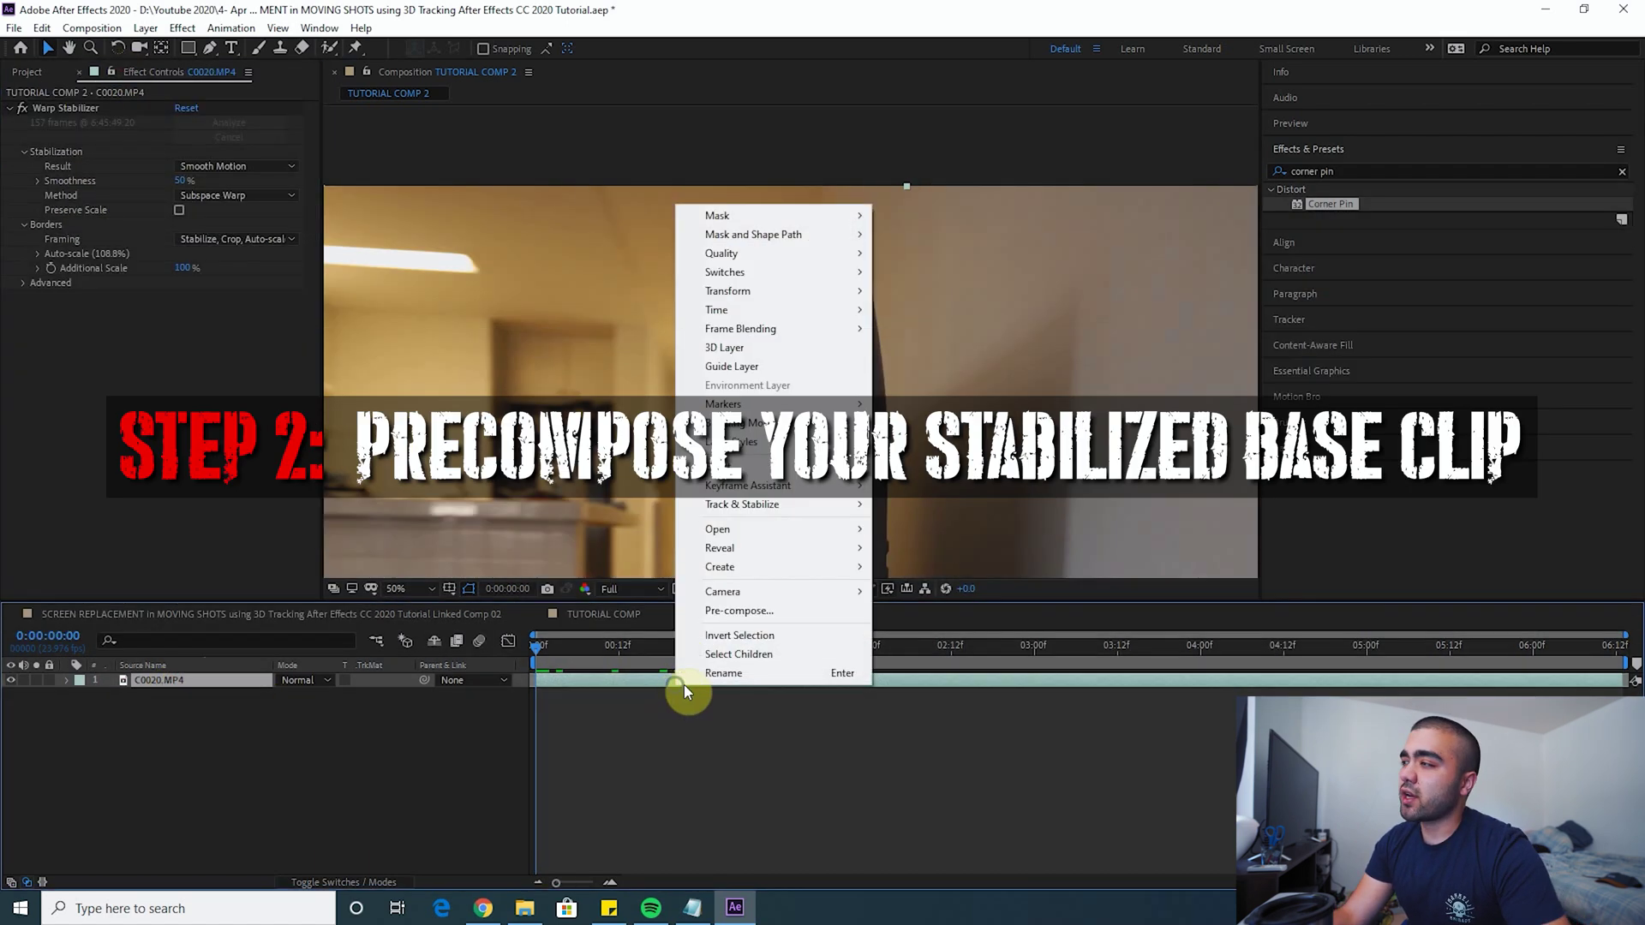
left_click(742, 610)
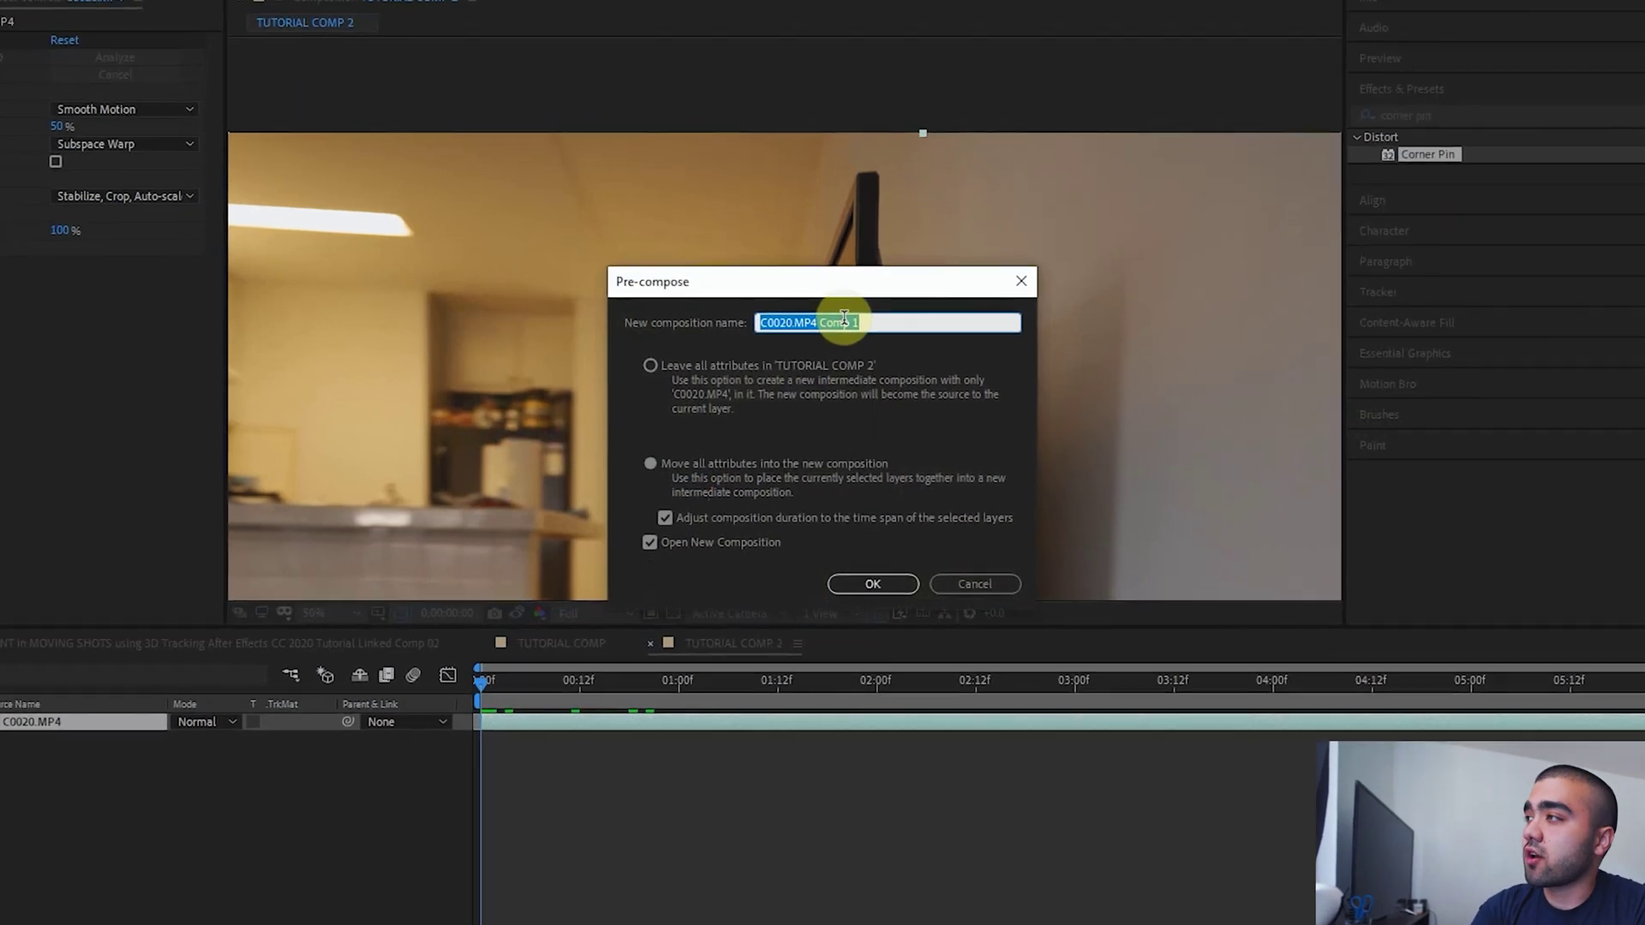
type("base tv clip")
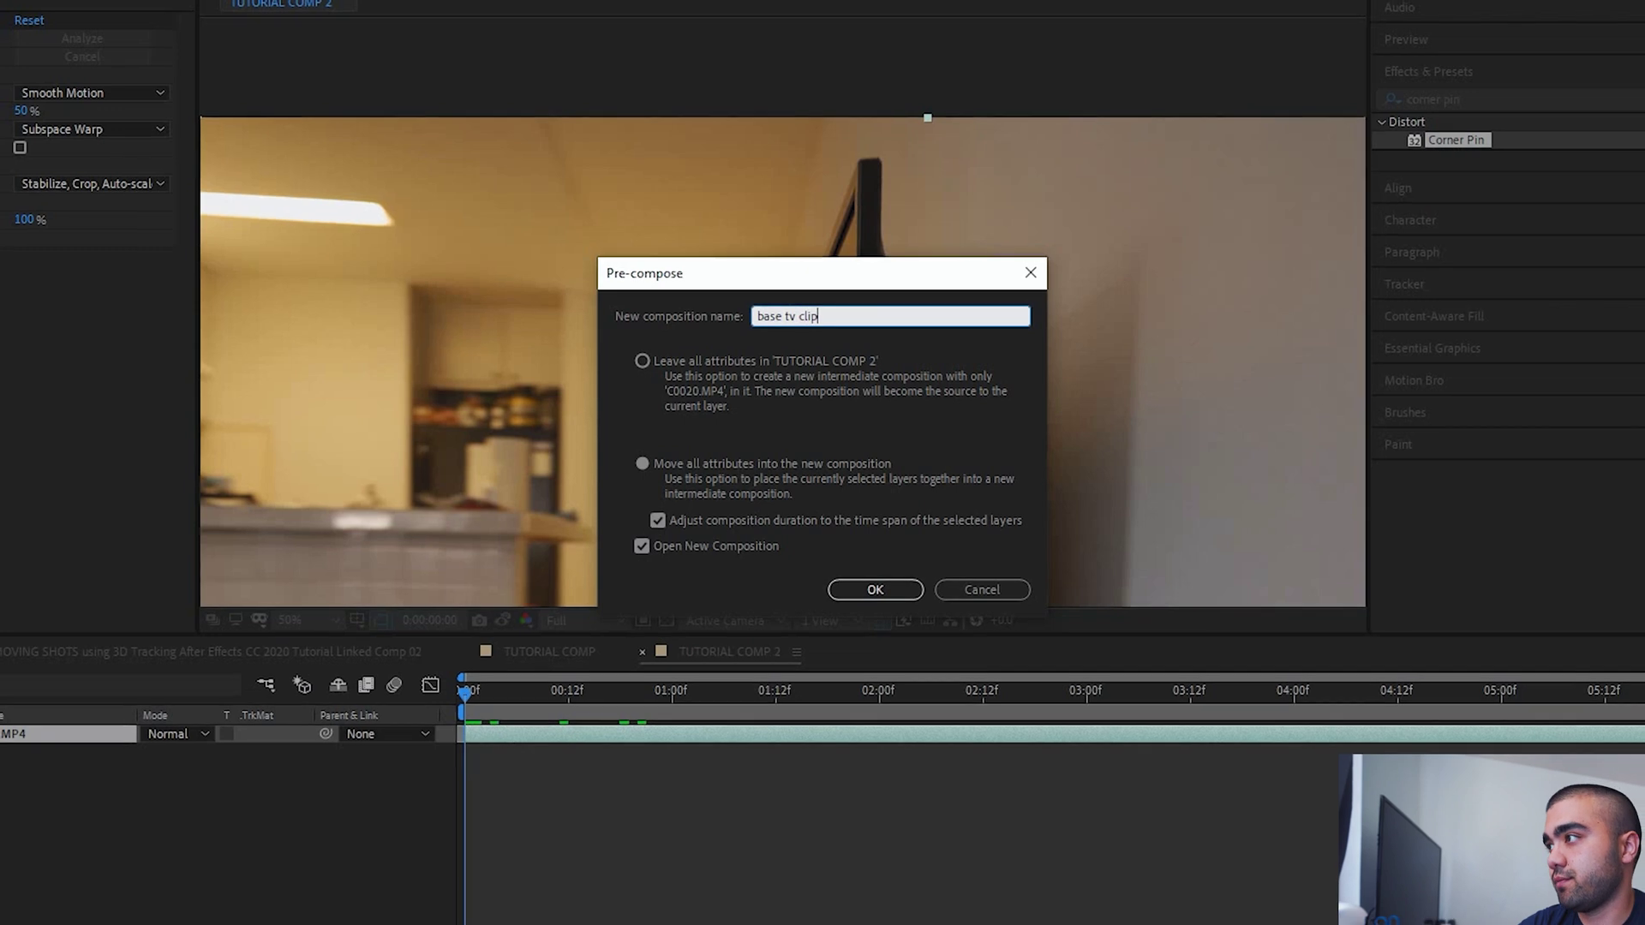
key("Return")
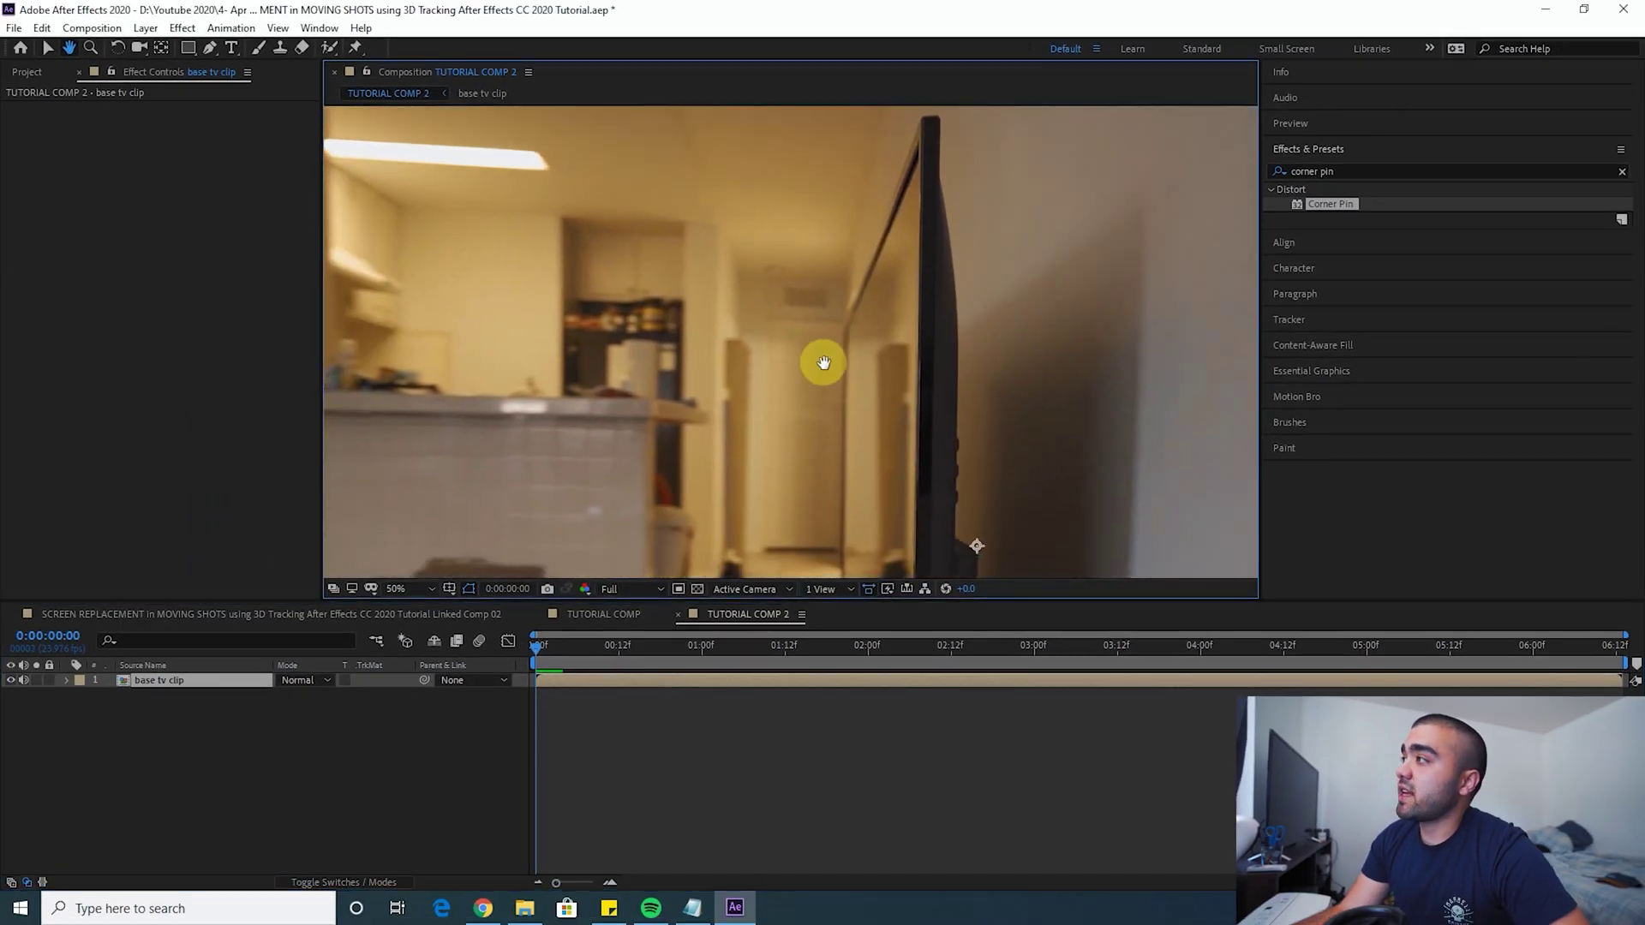
Draw a closed four-point Pen tool mask along the inner corners of the TV screen on the first frame.
scroll(789, 378, "up", 4)
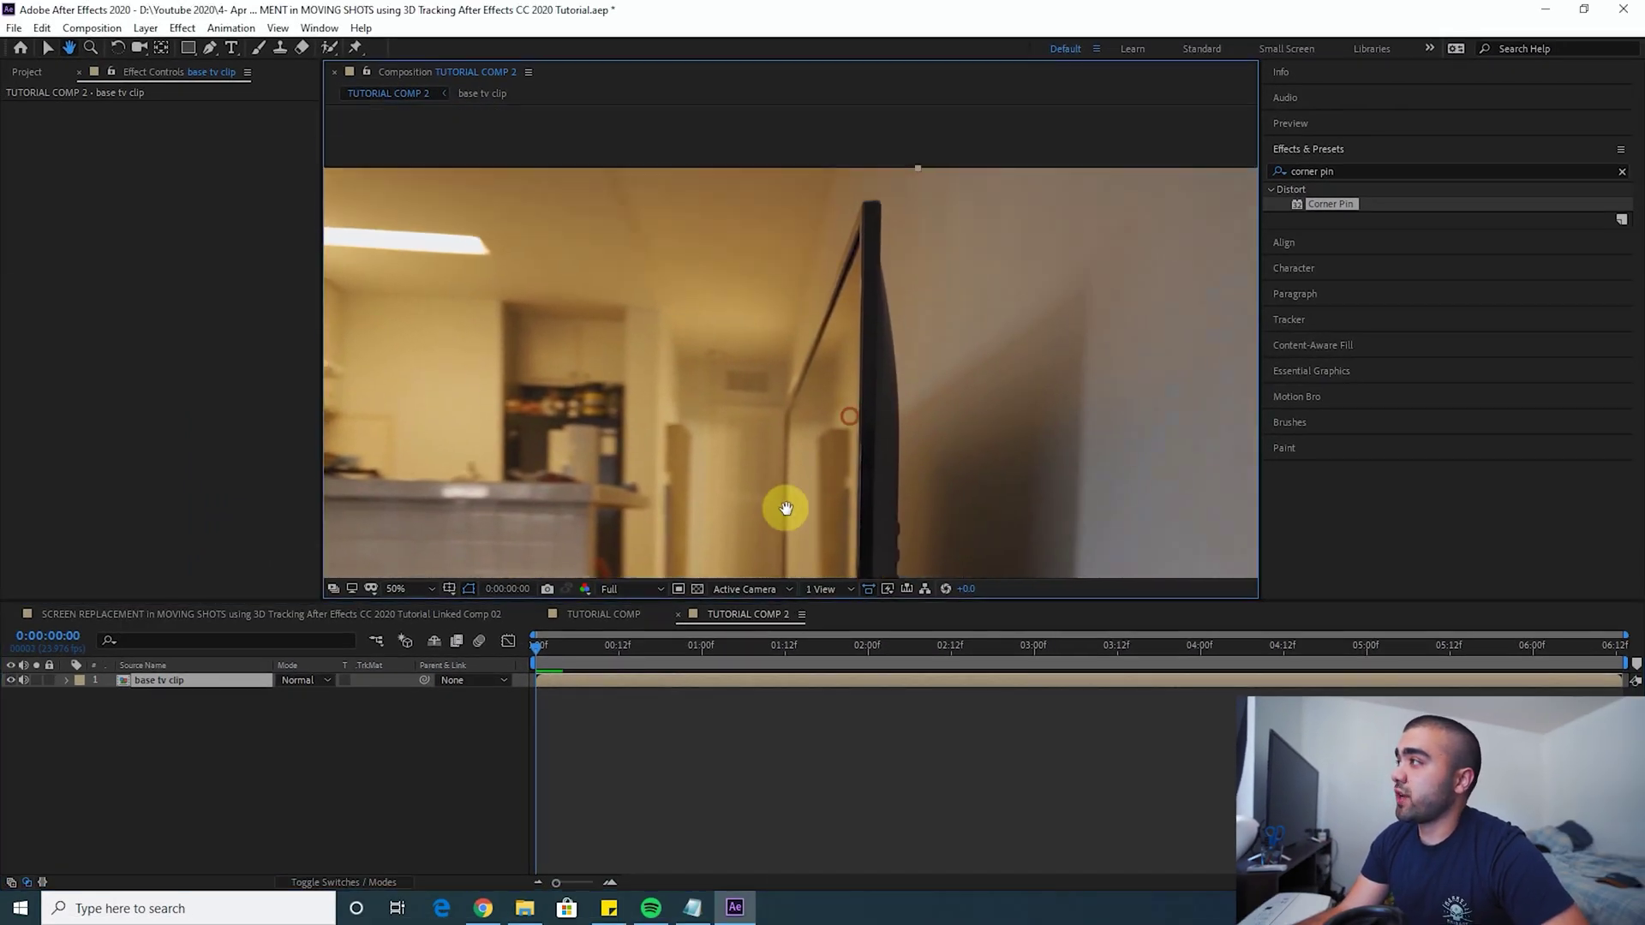
key("g")
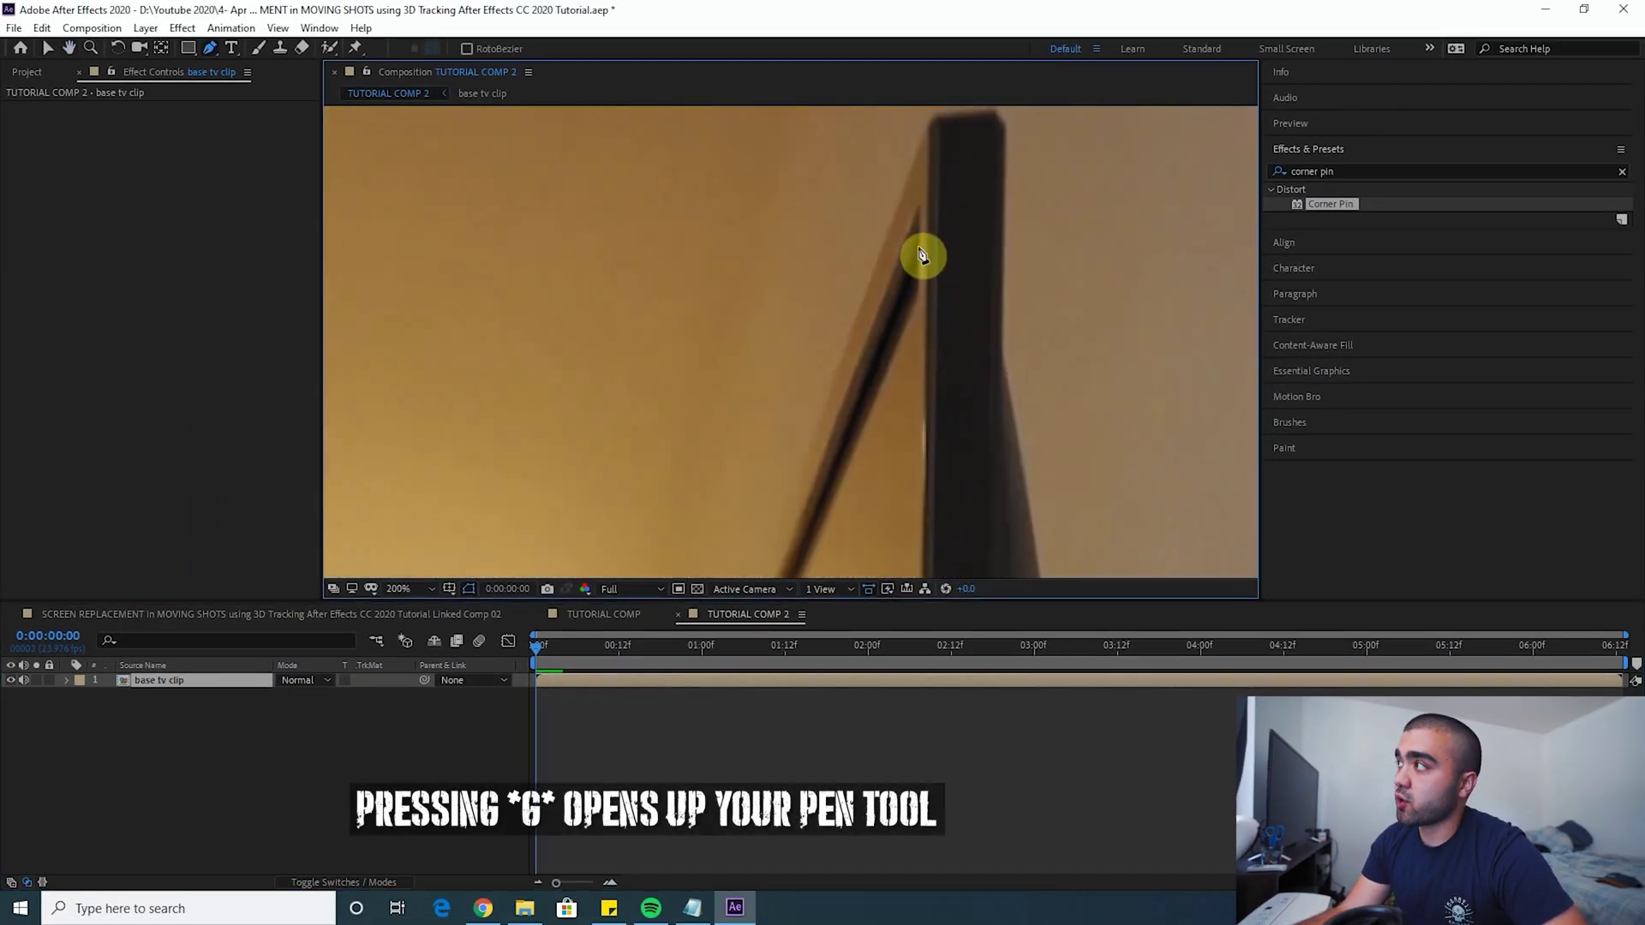
left_click(918, 241)
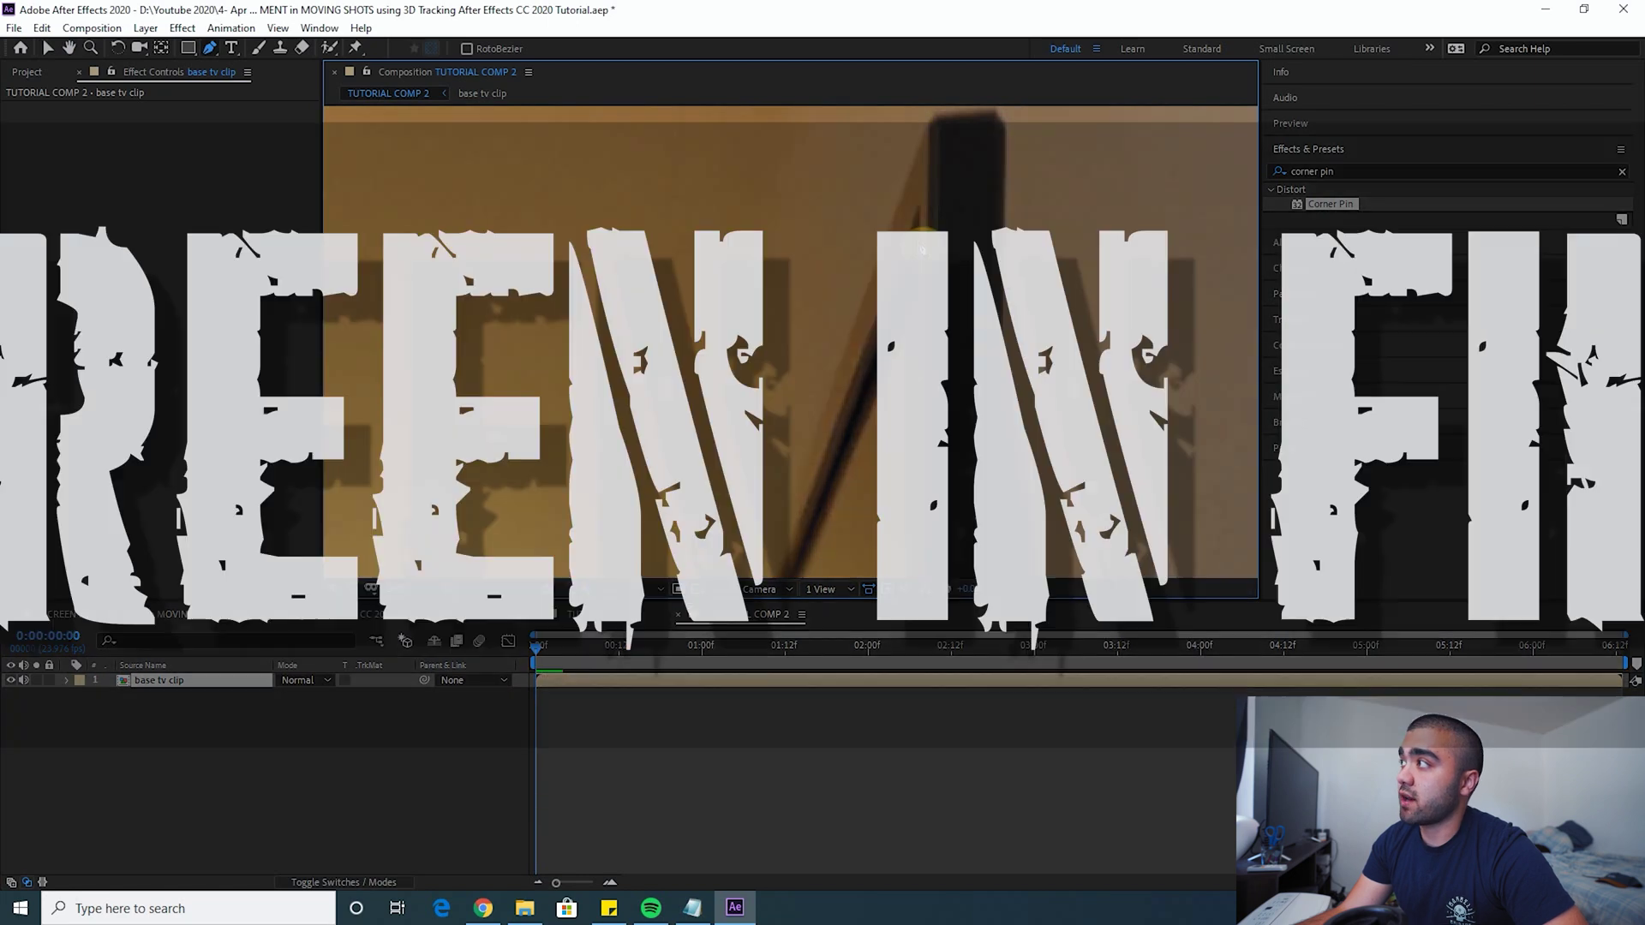
key("space")
left_click_drag(888, 363, 831, 386)
left_click_drag(774, 481, 1013, 320)
left_click(1004, 313)
key("h")
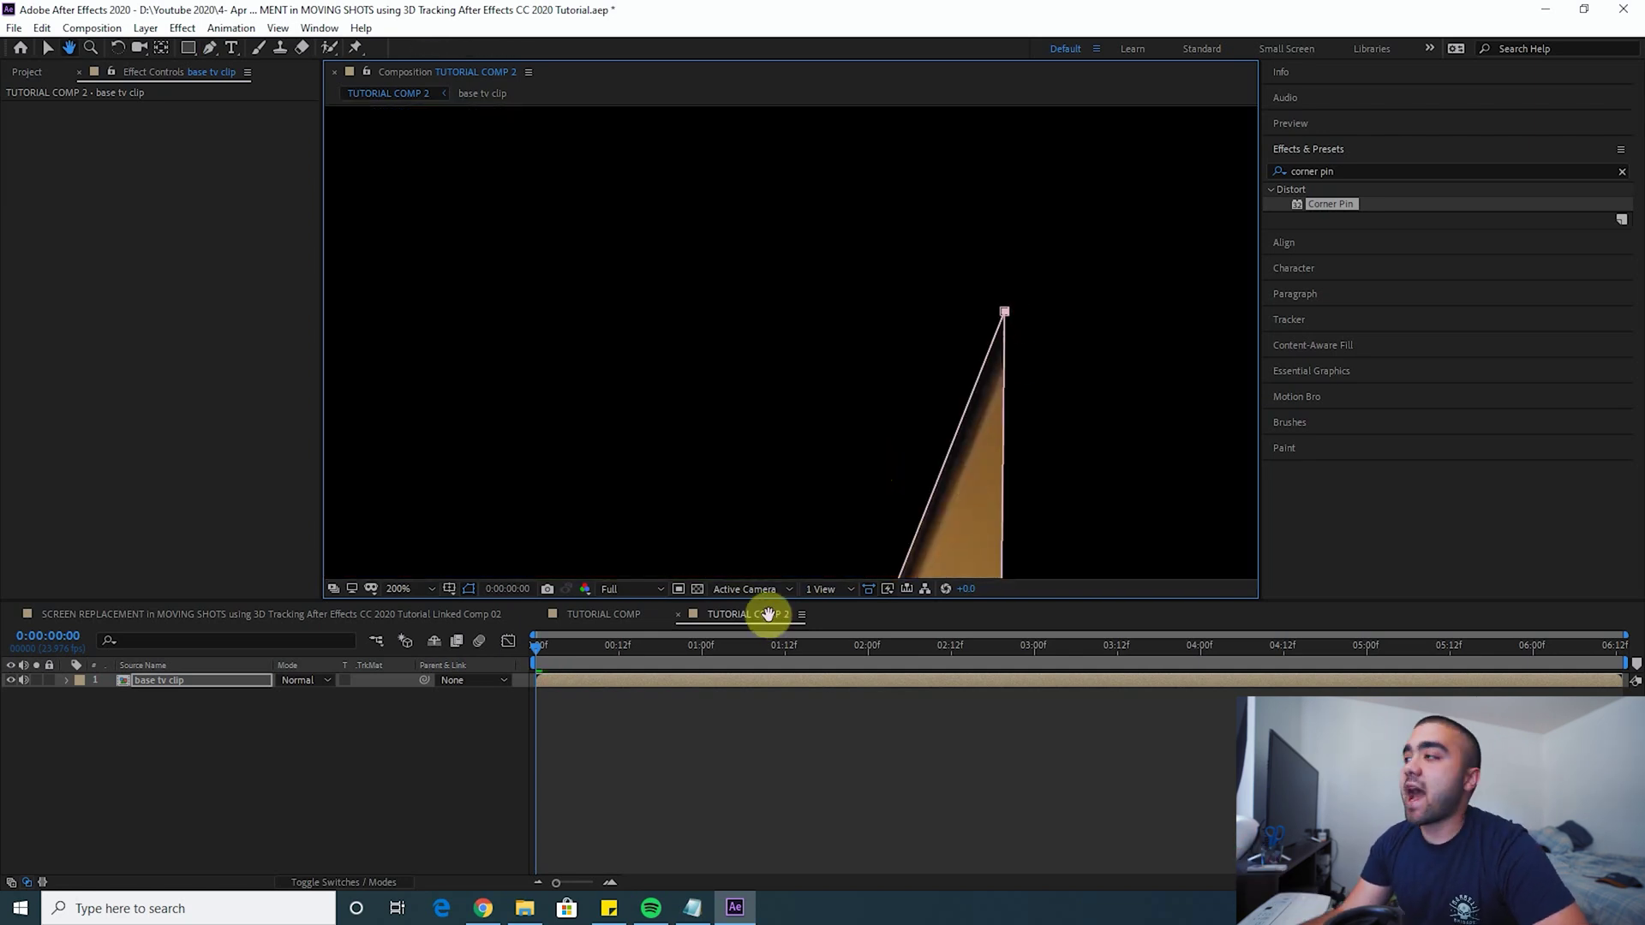
scroll(874, 360, "down", 6)
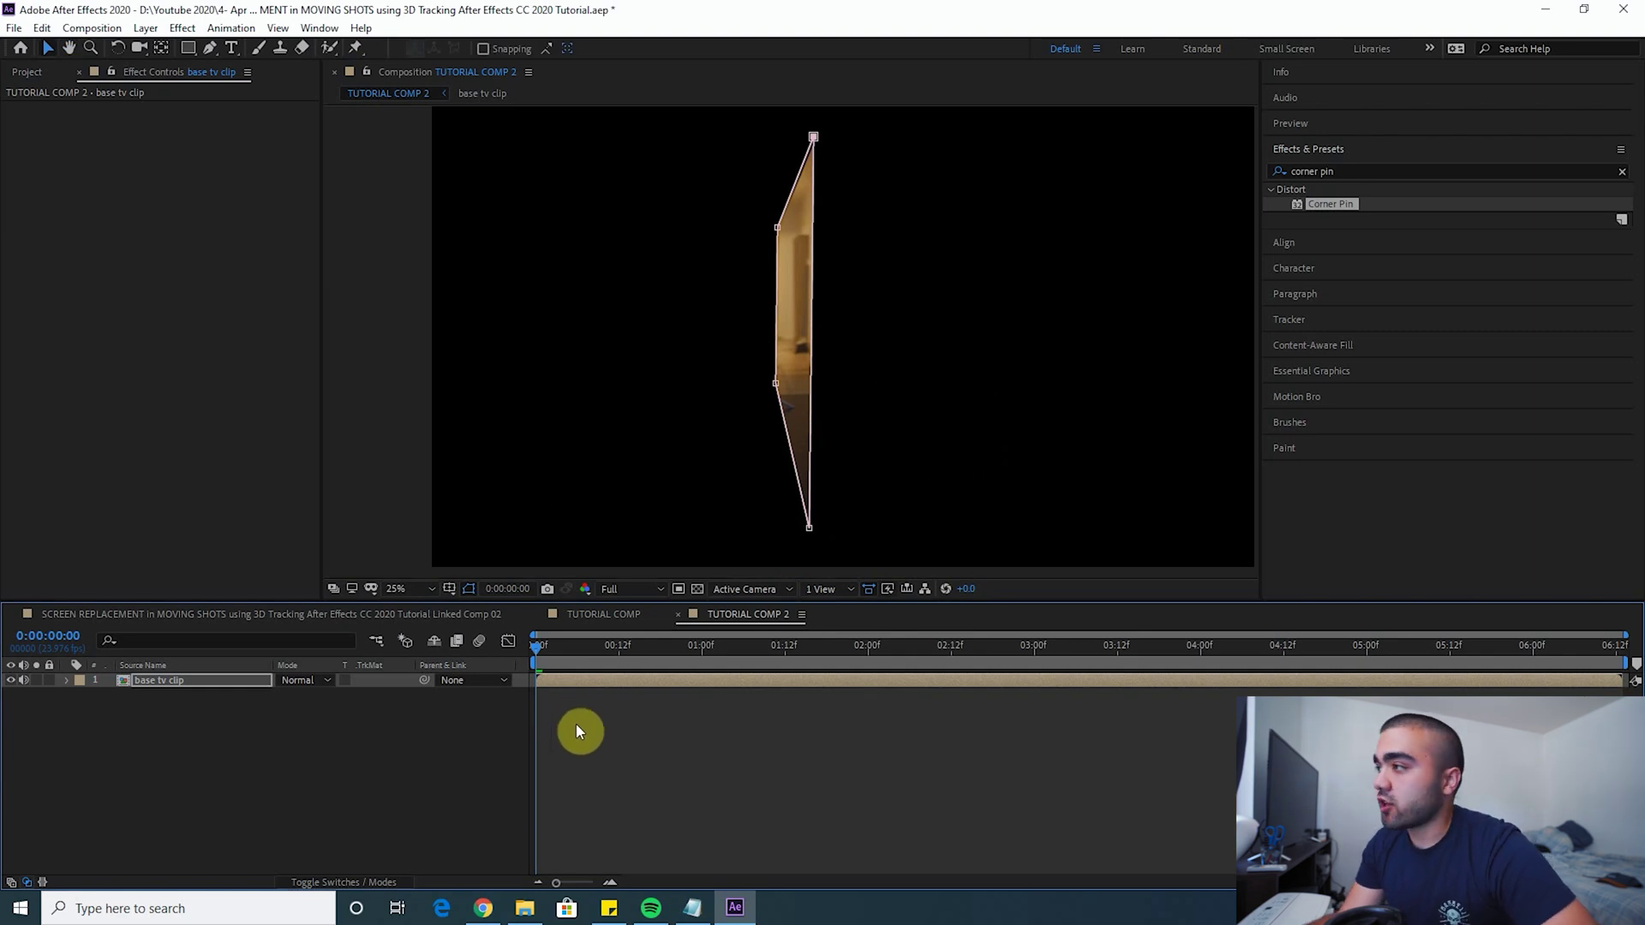
Set Mask 1 on the base tv clip layer to Subtract and start keyframing its Mask Path at the first frame.
left_click(172, 680)
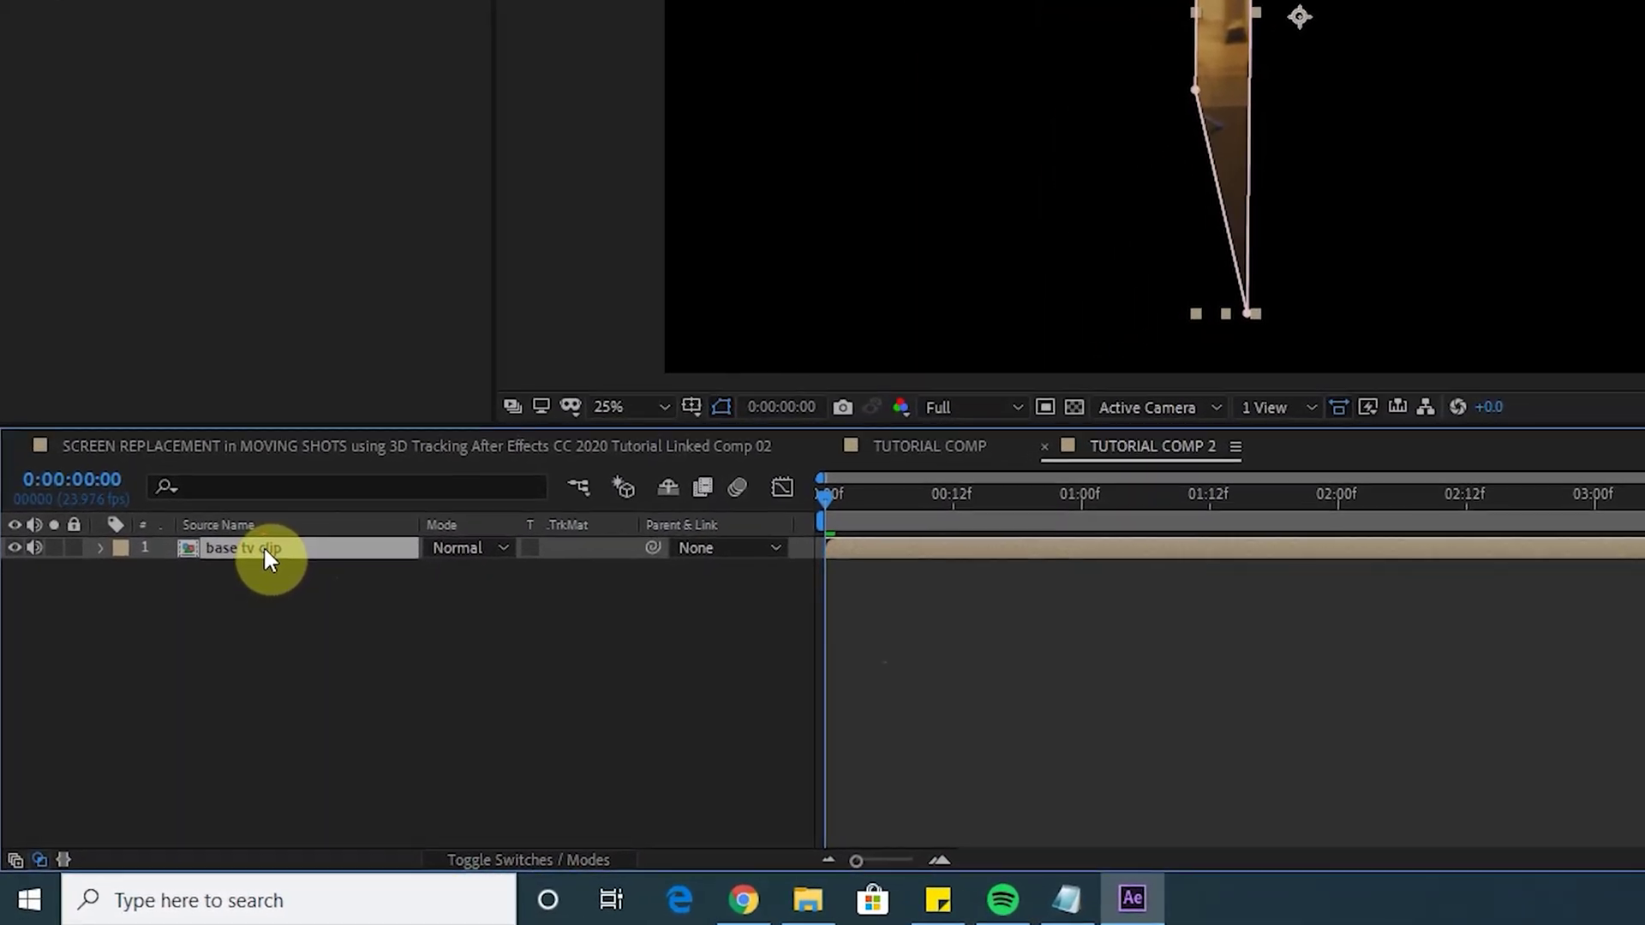
key("m")
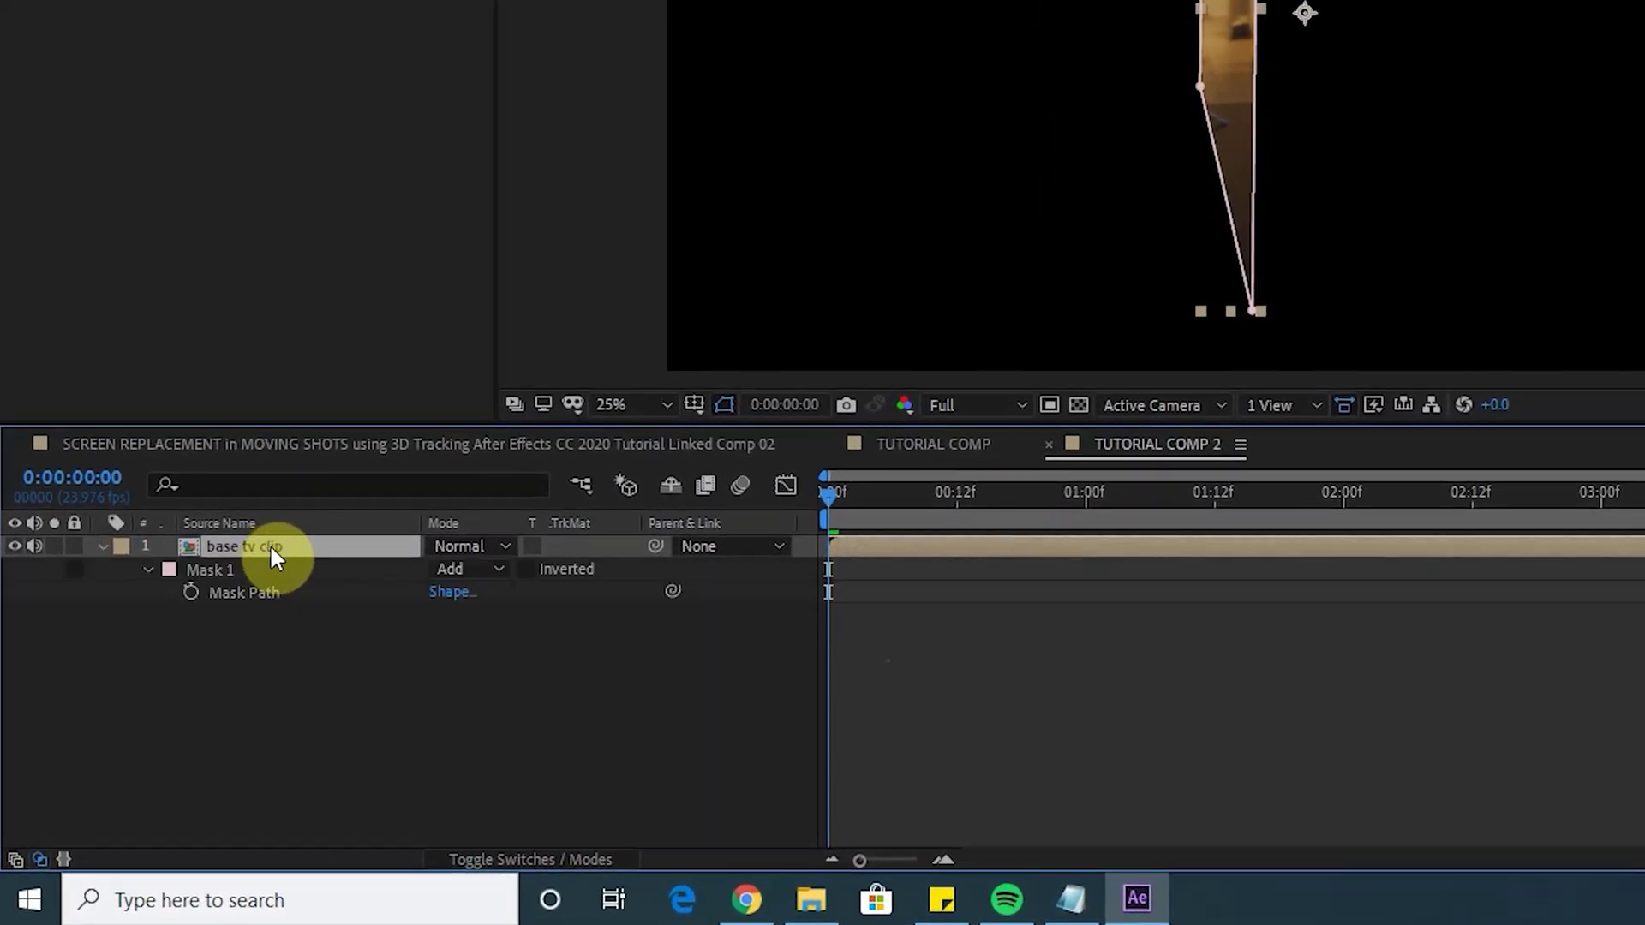
left_click(495, 567)
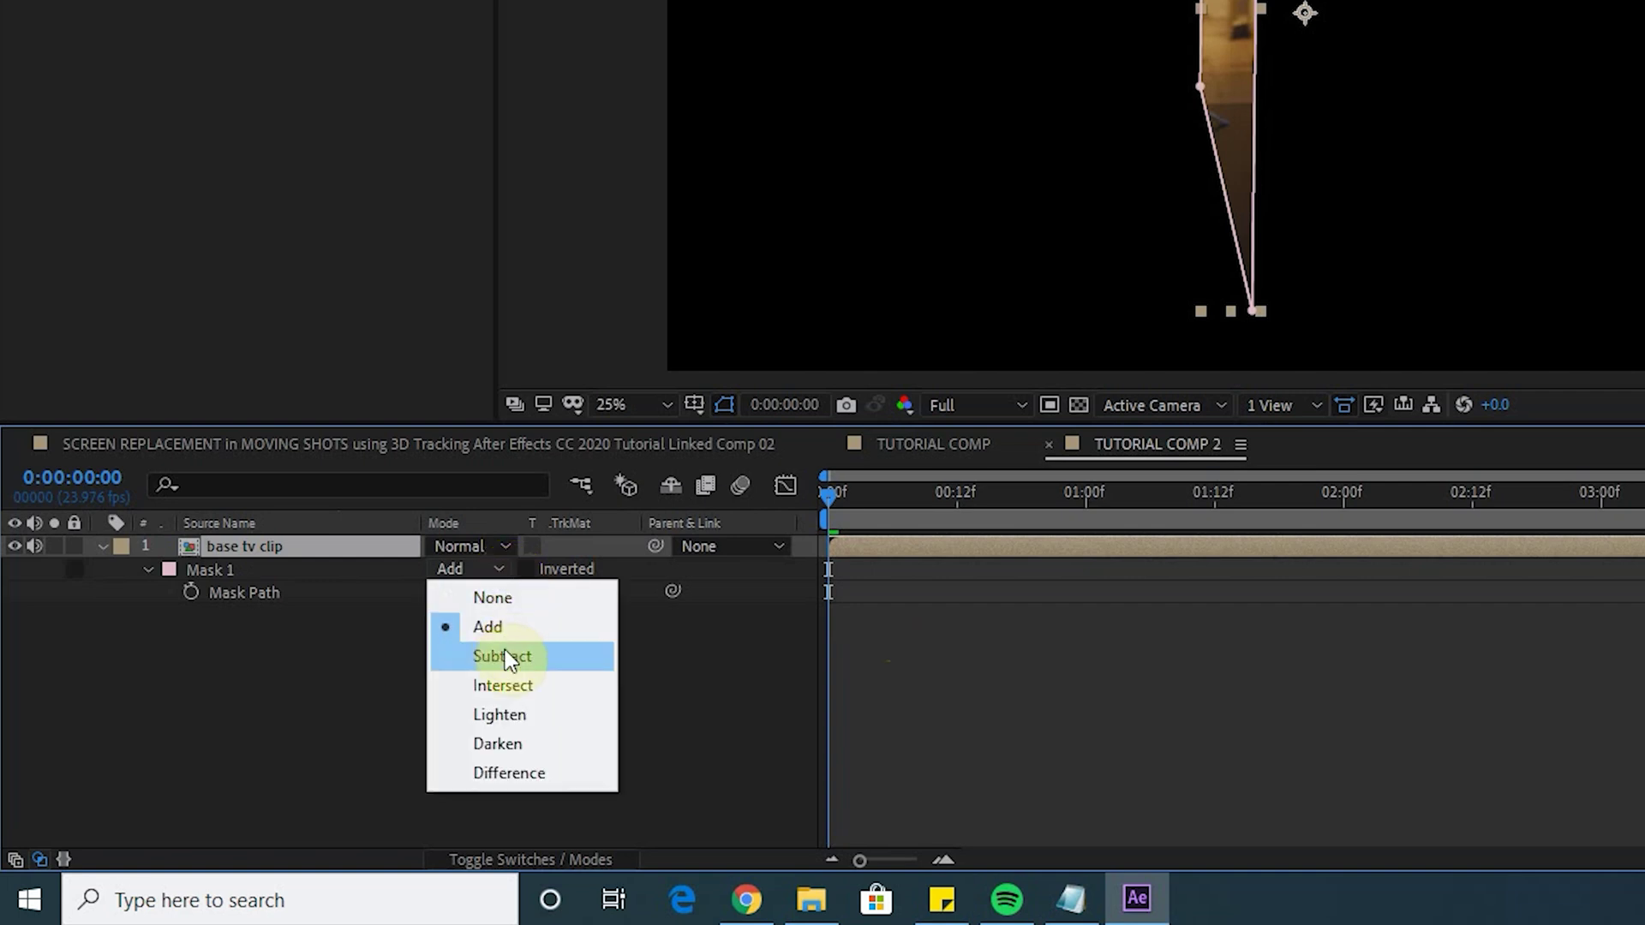
left_click(508, 658)
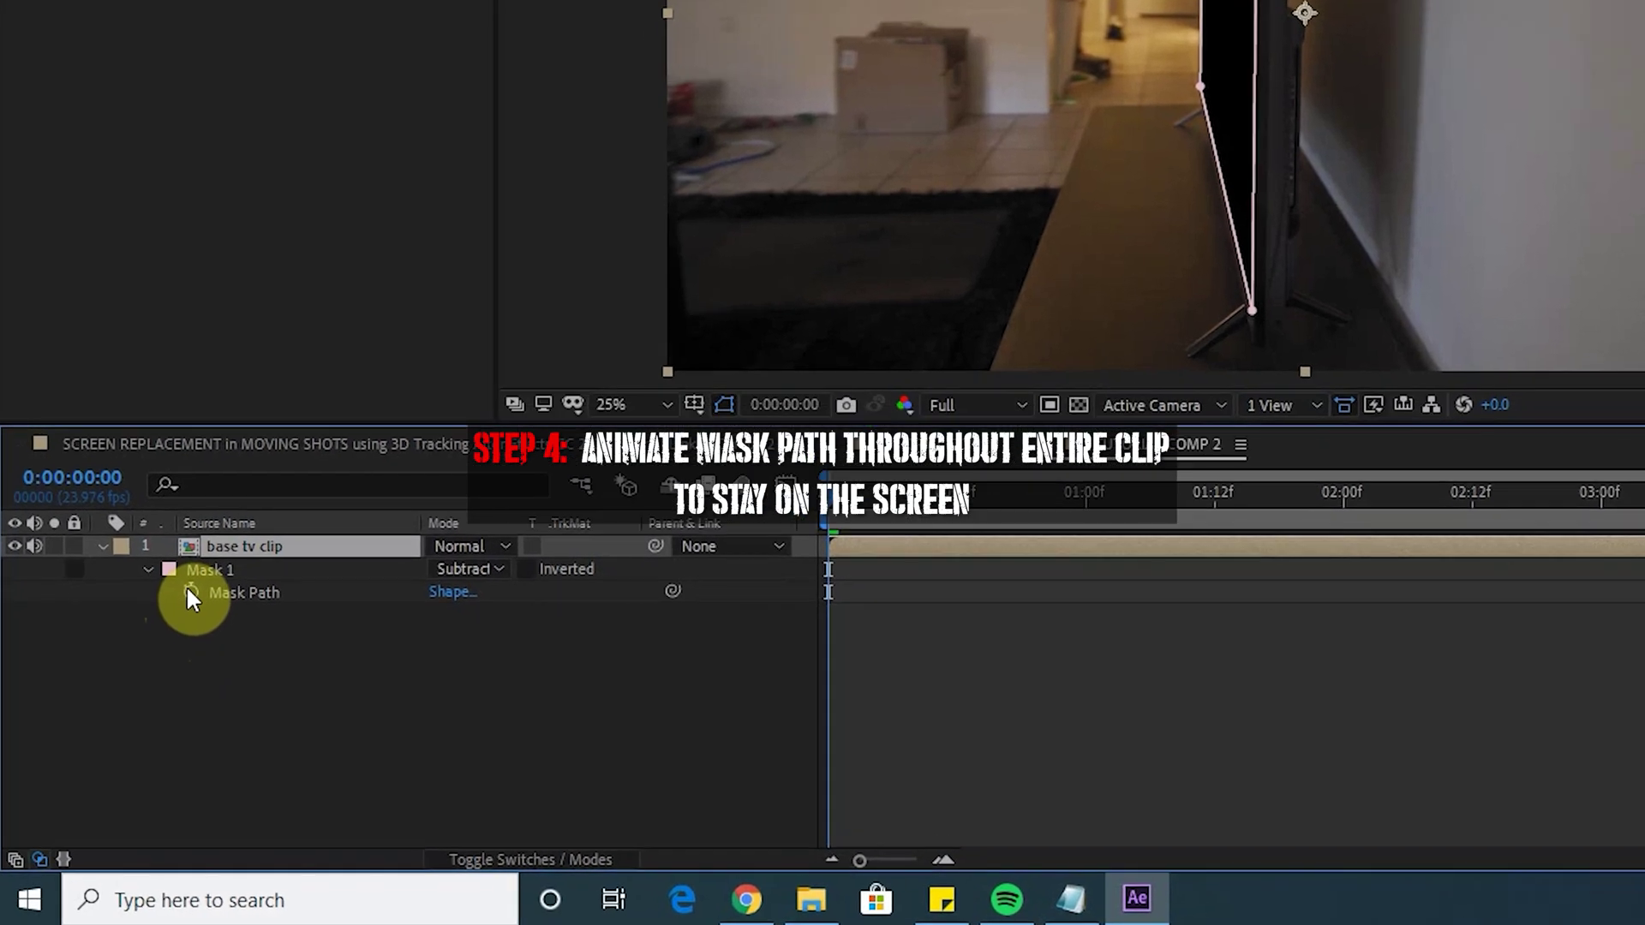
left_click(124, 710)
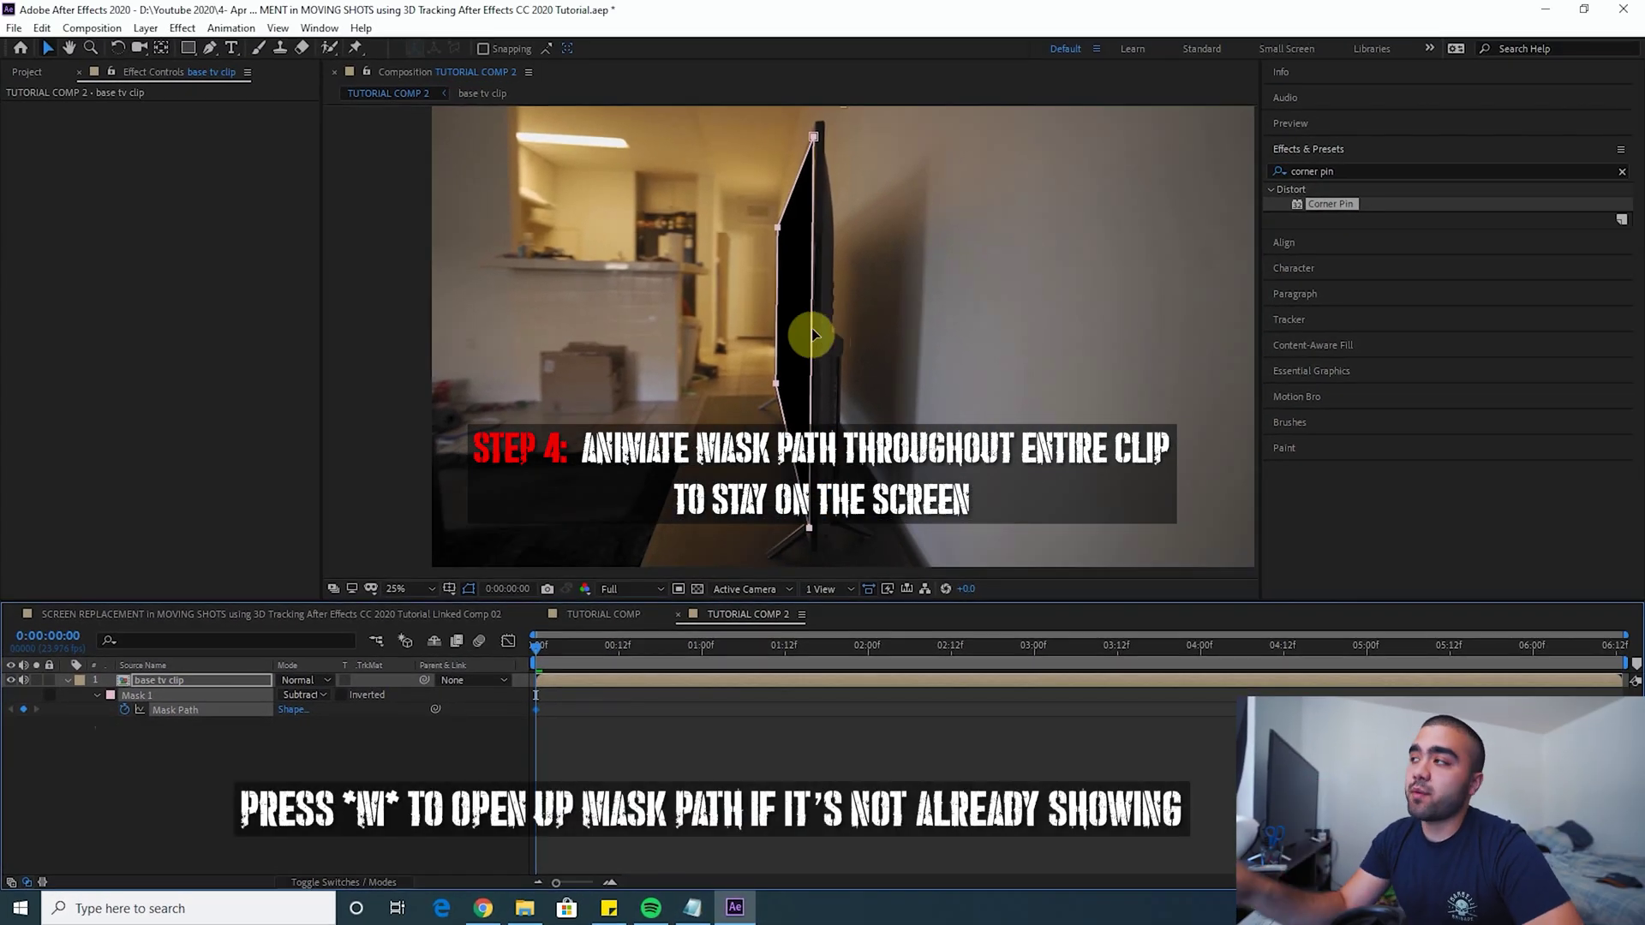
Duplicate the base tv clip layer and delete the mask from the lower copy so it serves as a reference.
left_click(575, 678)
key("ctrl+d")
left_click(167, 727)
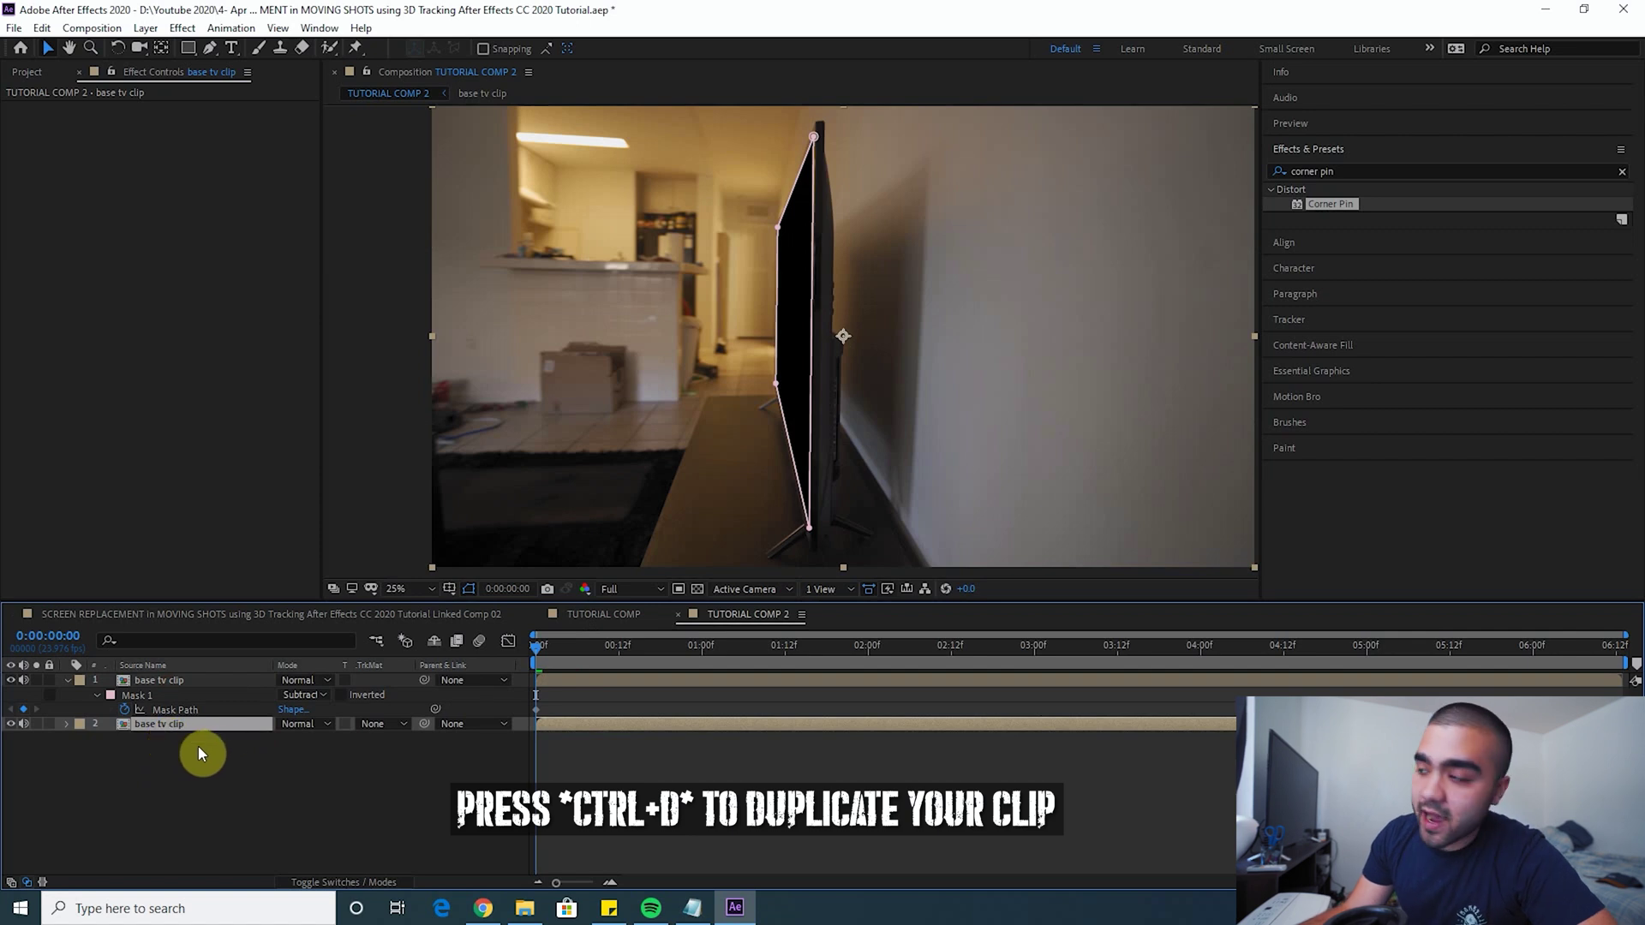
key("m")
left_click(147, 738)
key("Delete")
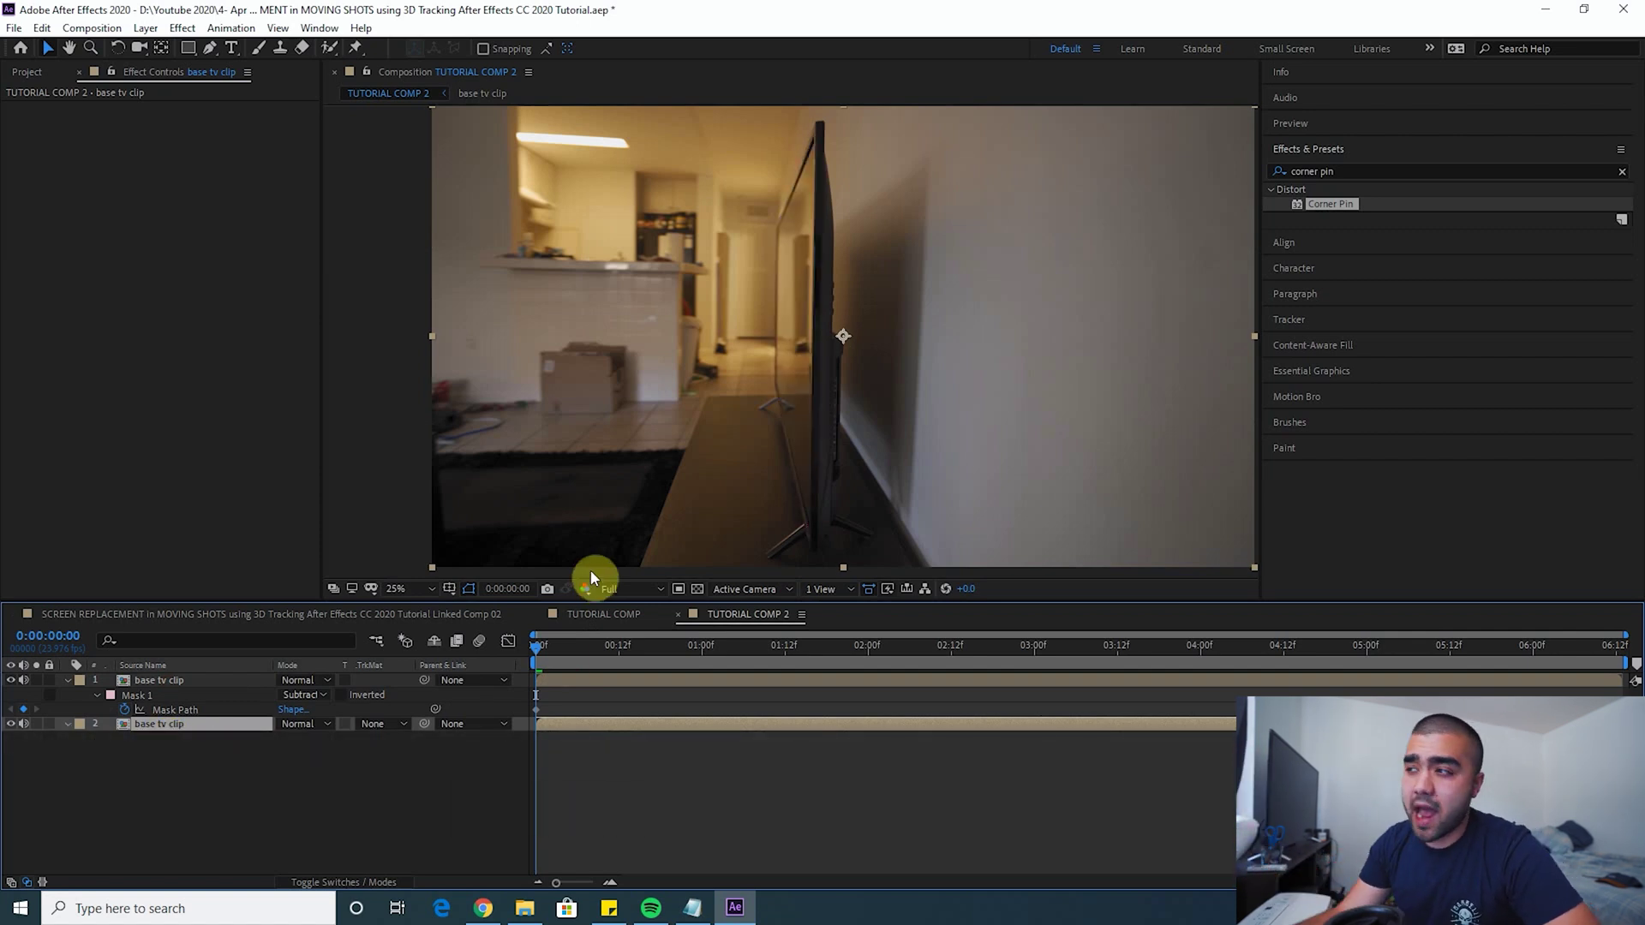
Keyframe the upper layer's Mask Path frame by frame through the clip so it follows the TV screen's corners.
key("period")
left_click(552, 677)
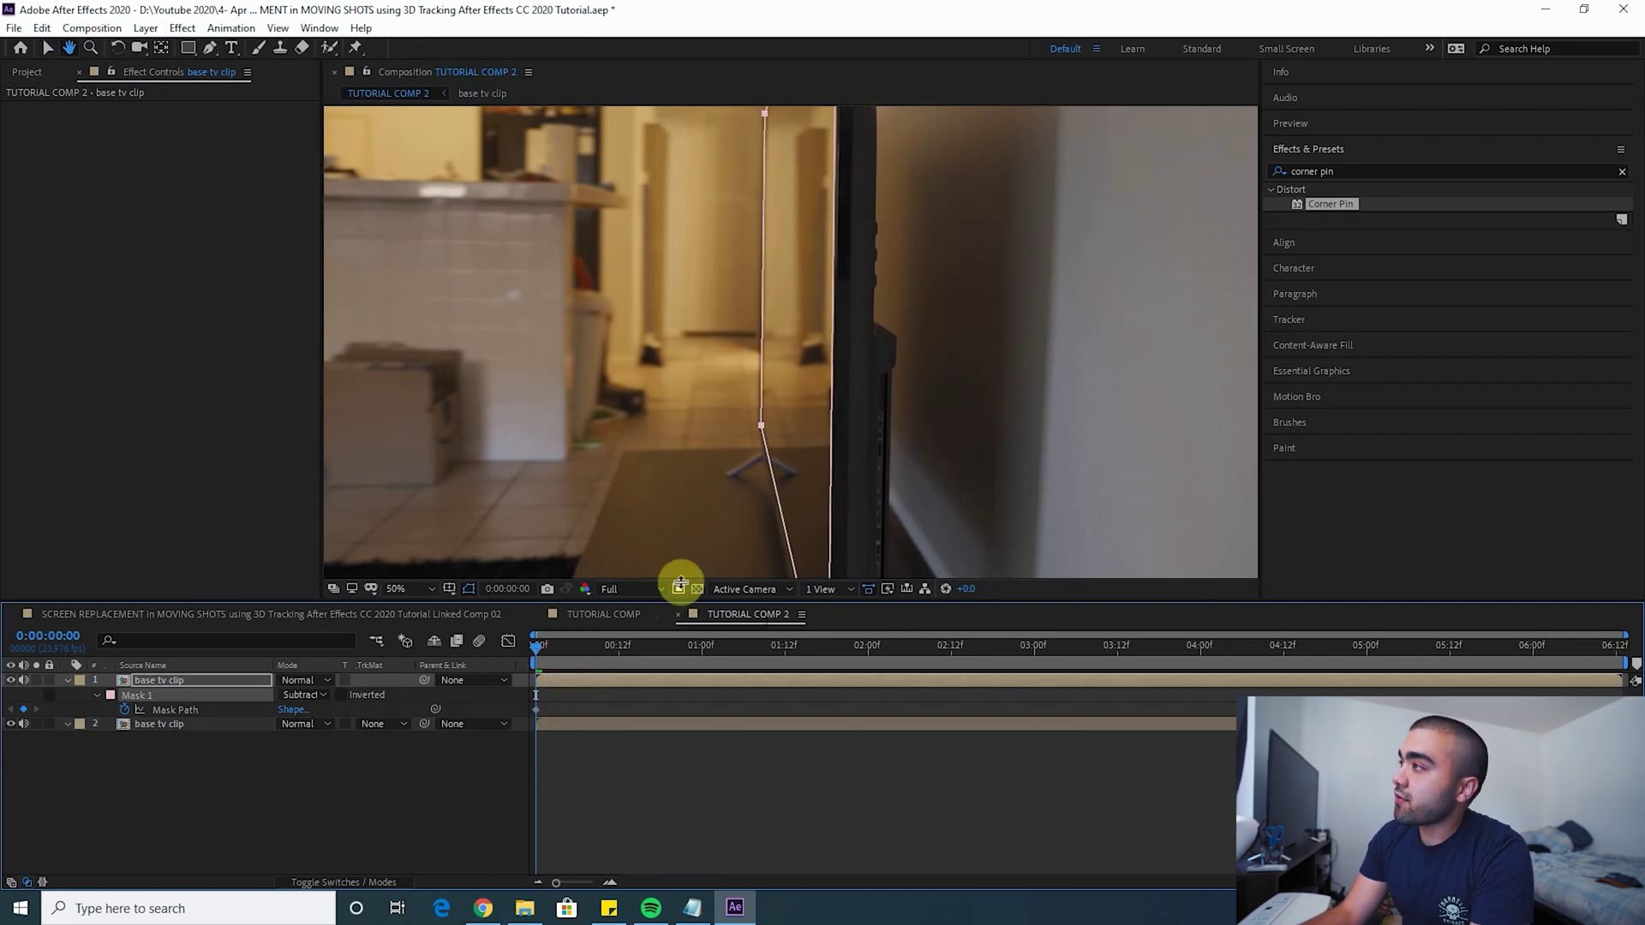
key("Page_Down")
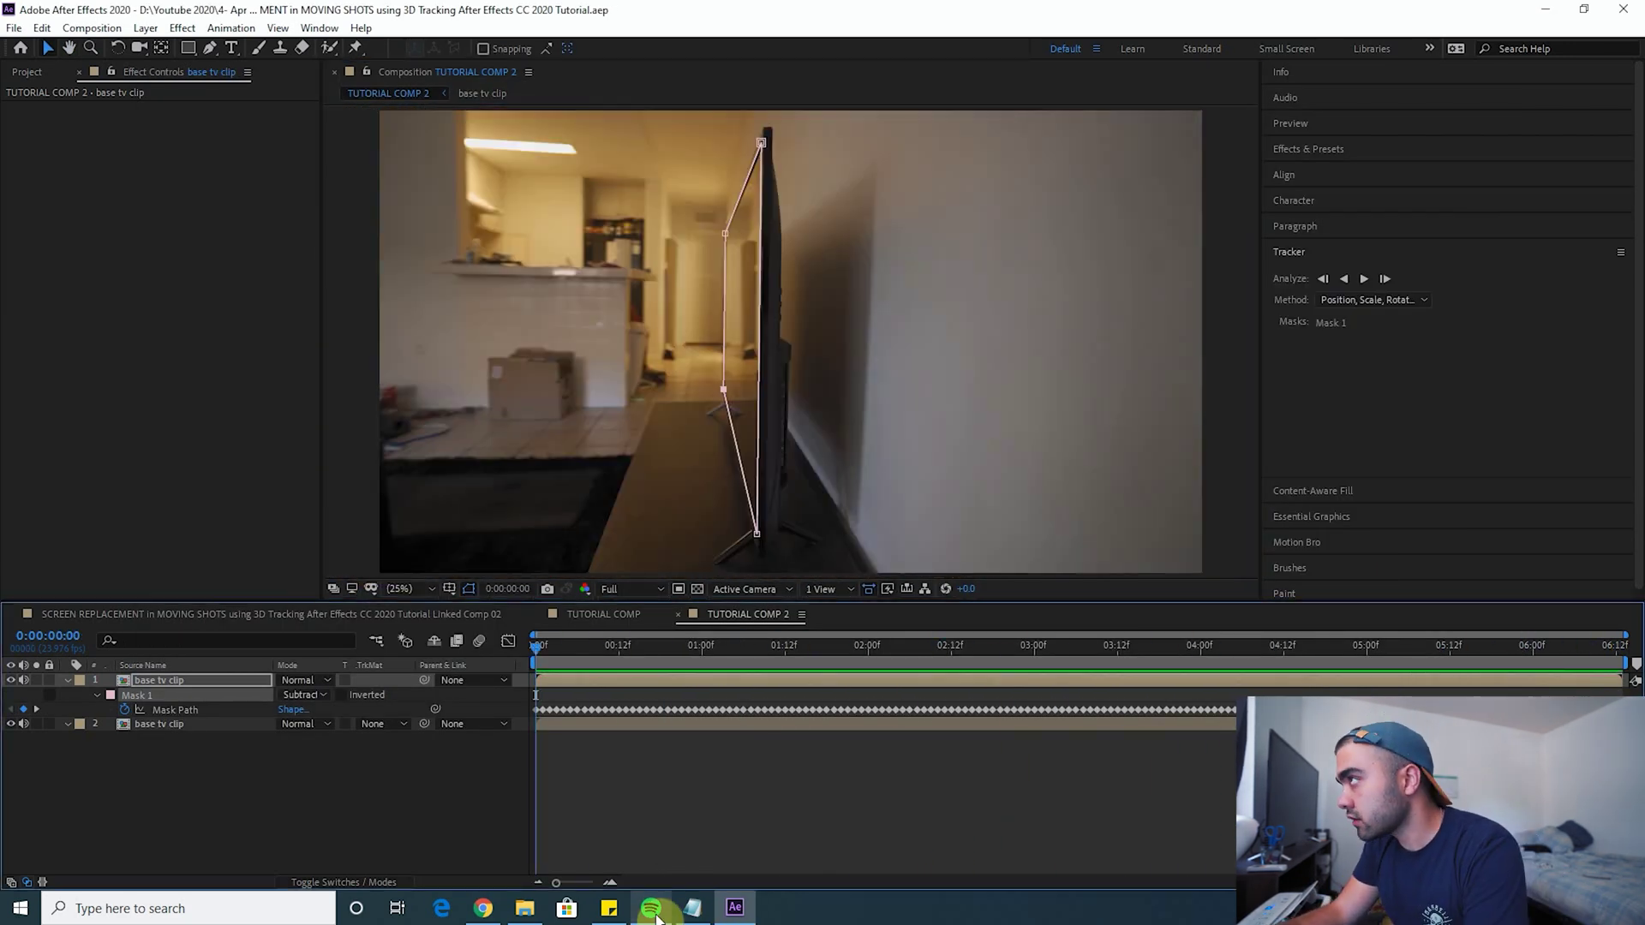
At 0:00:03:03, add a mask vertex midway along the TV's top edge and align it with the inner bezel.
left_click(624, 656)
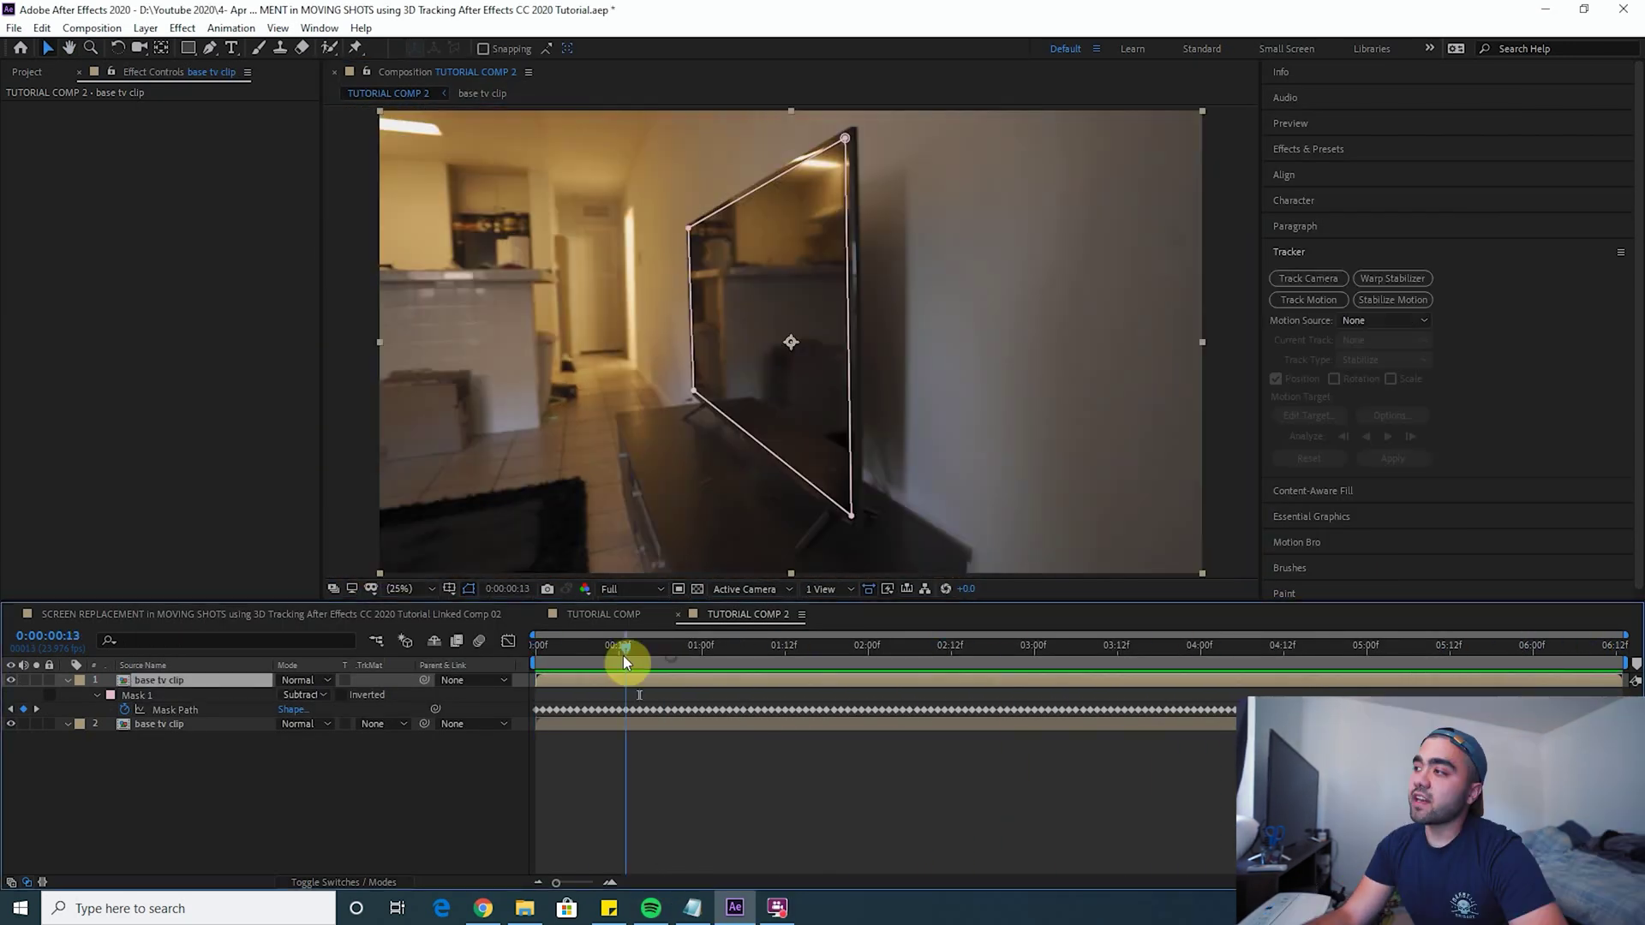
left_click_drag(624, 655, 477, 610)
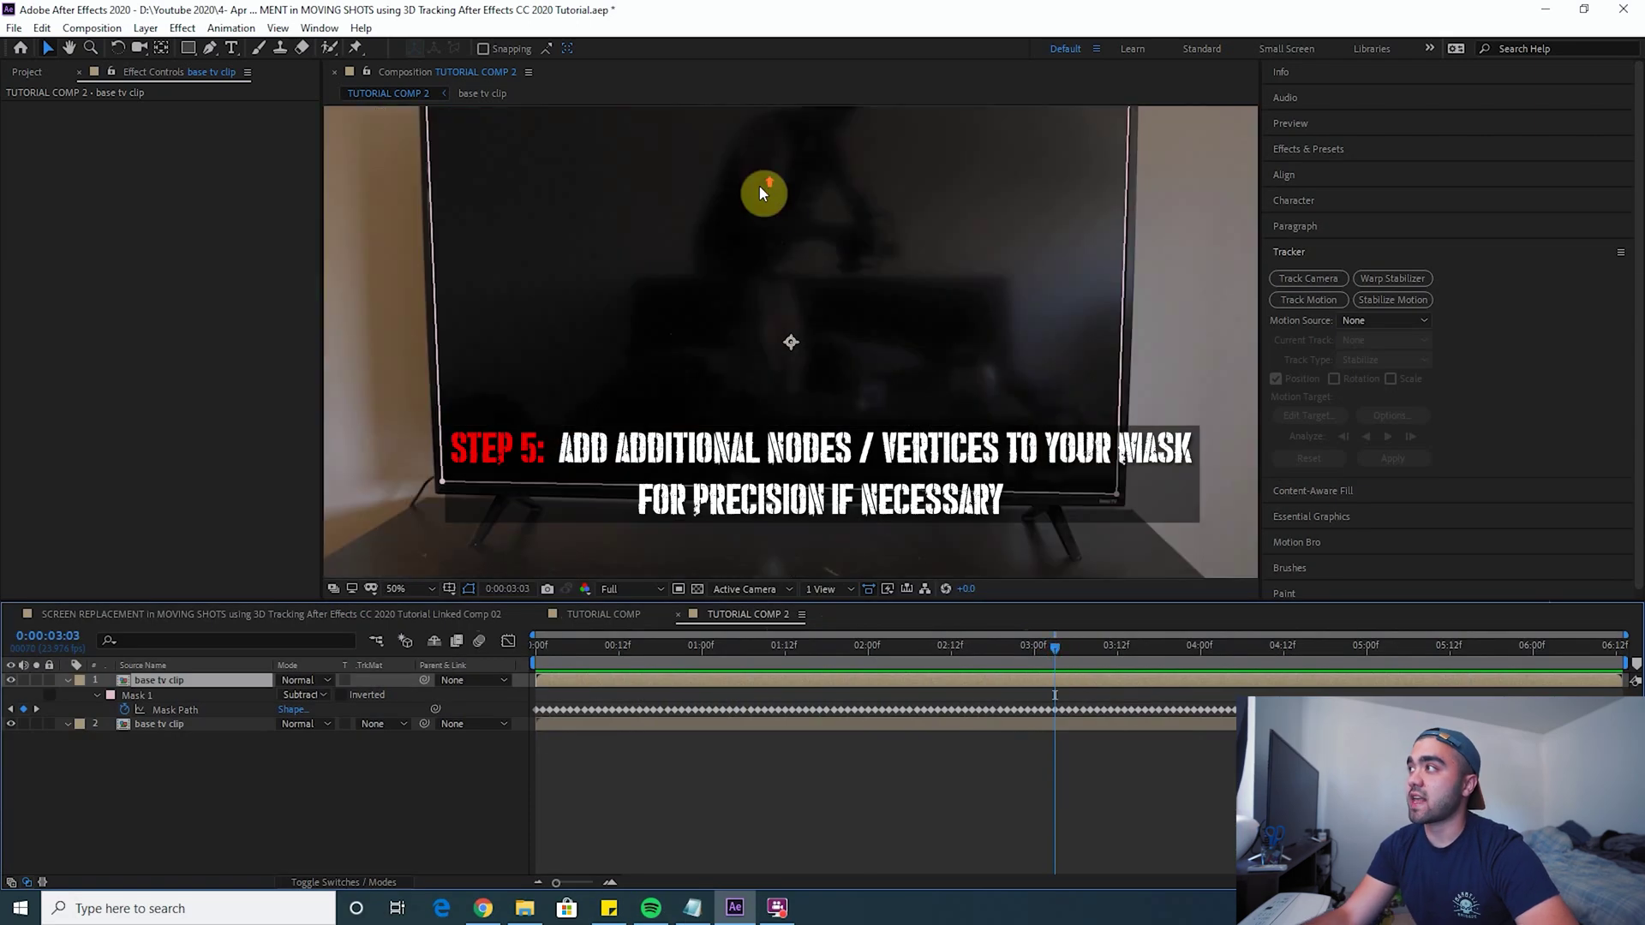
left_click_drag(771, 206, 789, 334)
scroll(861, 515, "up", 2)
scroll(779, 346, "down", 4)
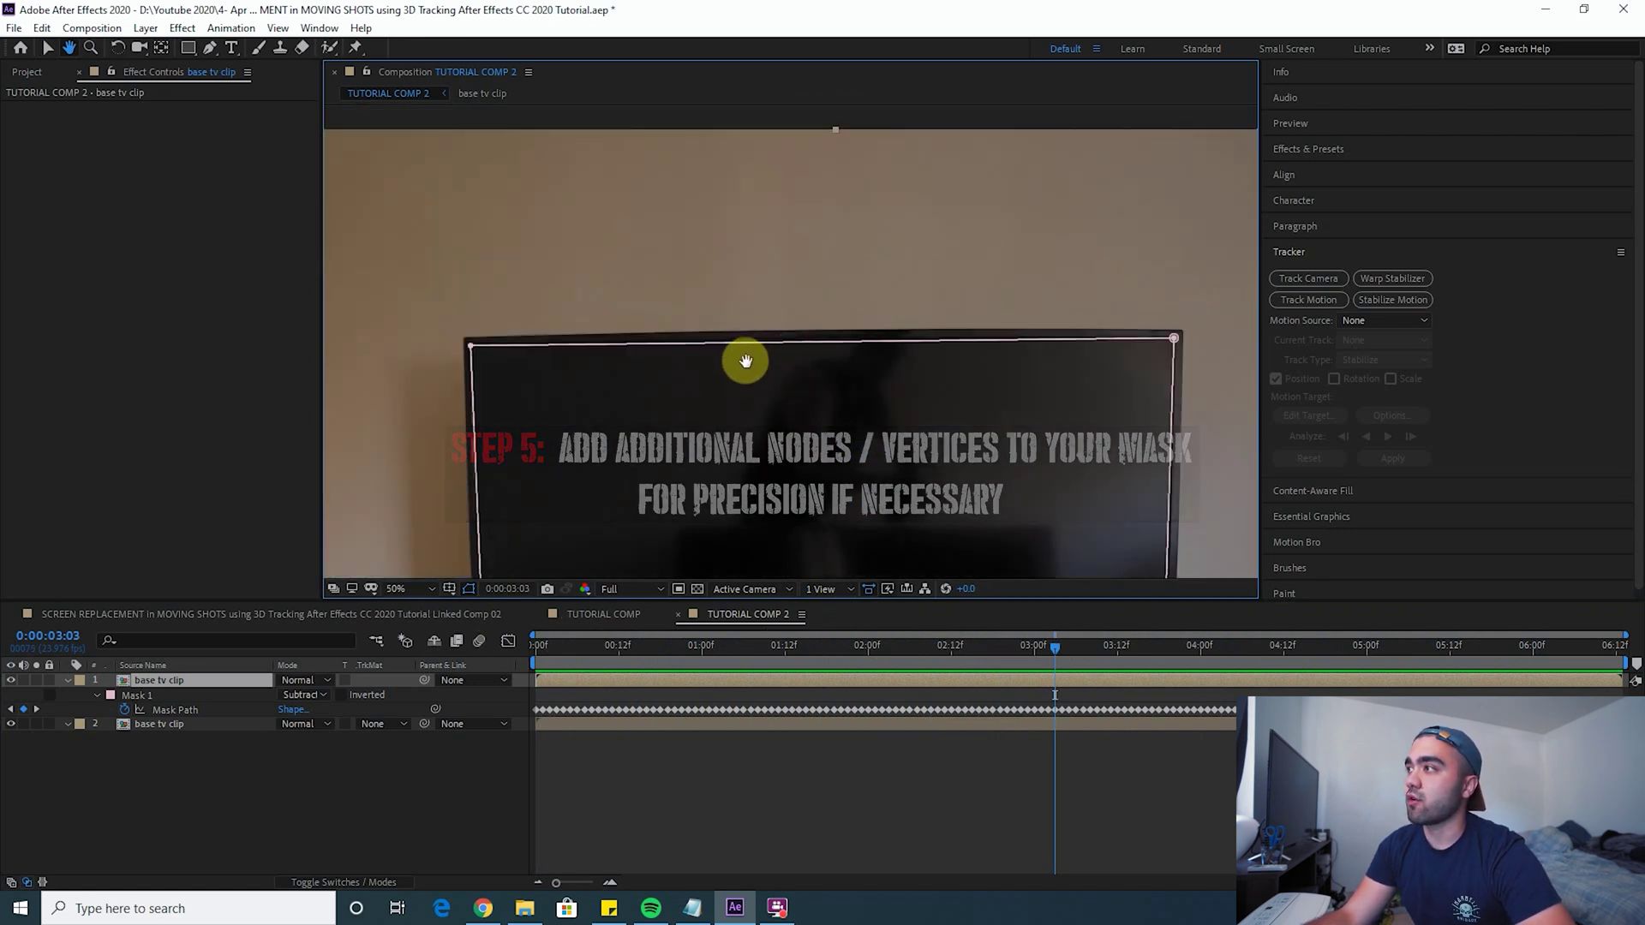
scroll(801, 346, "up", 2)
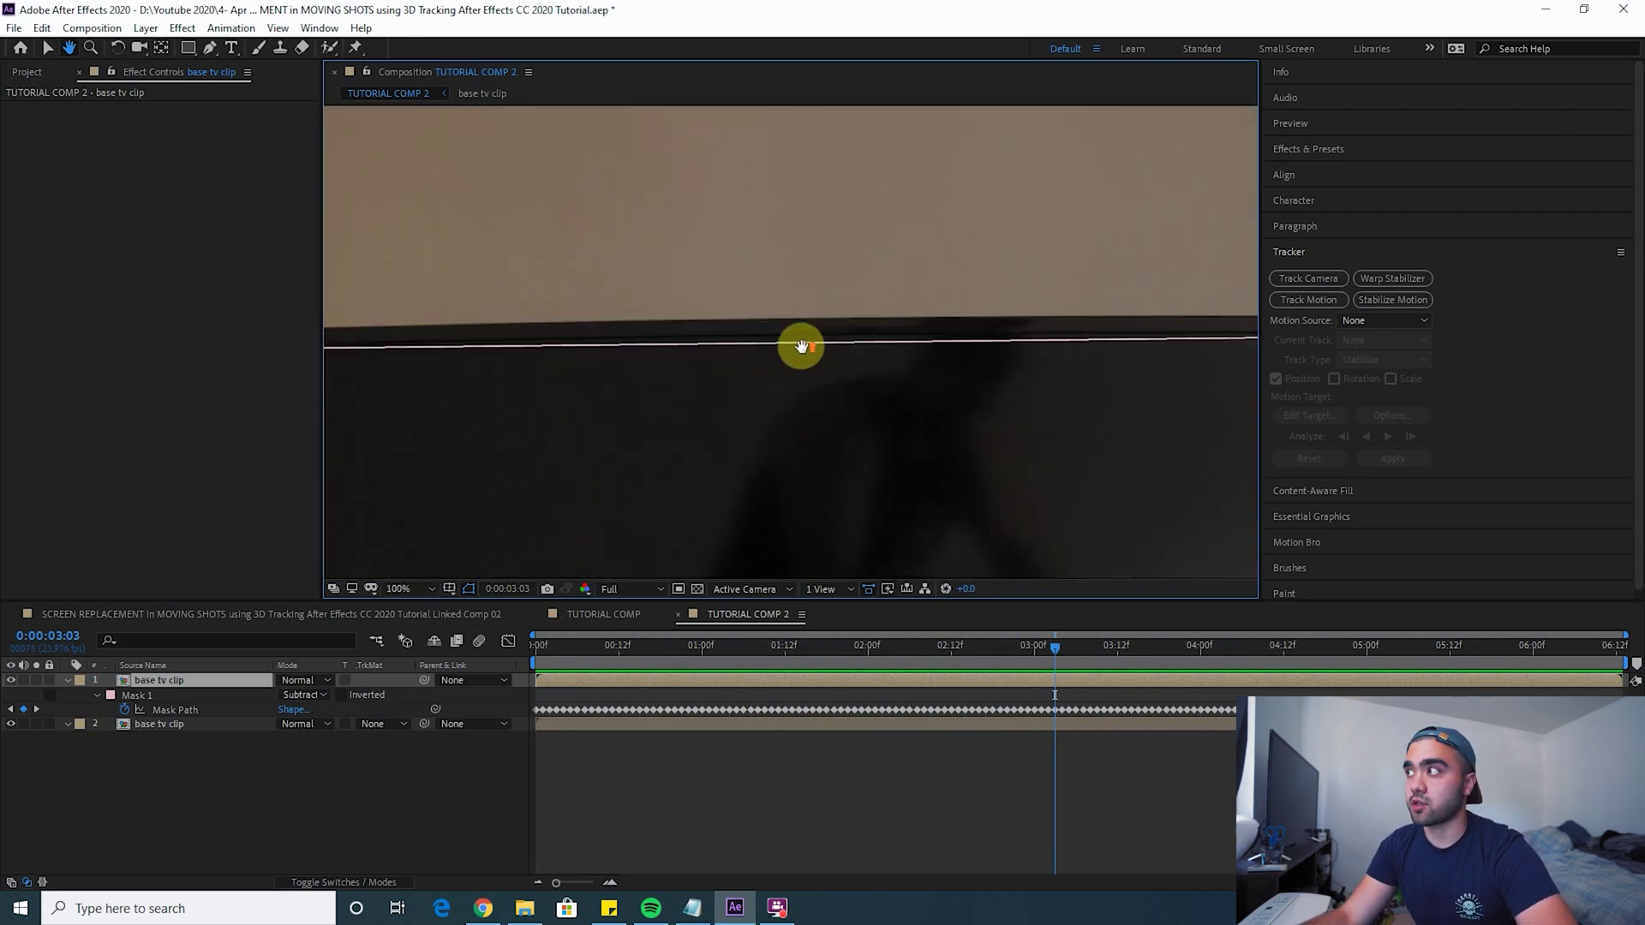
scroll(801, 346, "up", 1)
key("g")
mouse_move(821, 345)
left_mouse_down()
mouse_move(839, 343)
mouse_move(775, 345)
mouse_move(821, 331)
left_mouse_up()
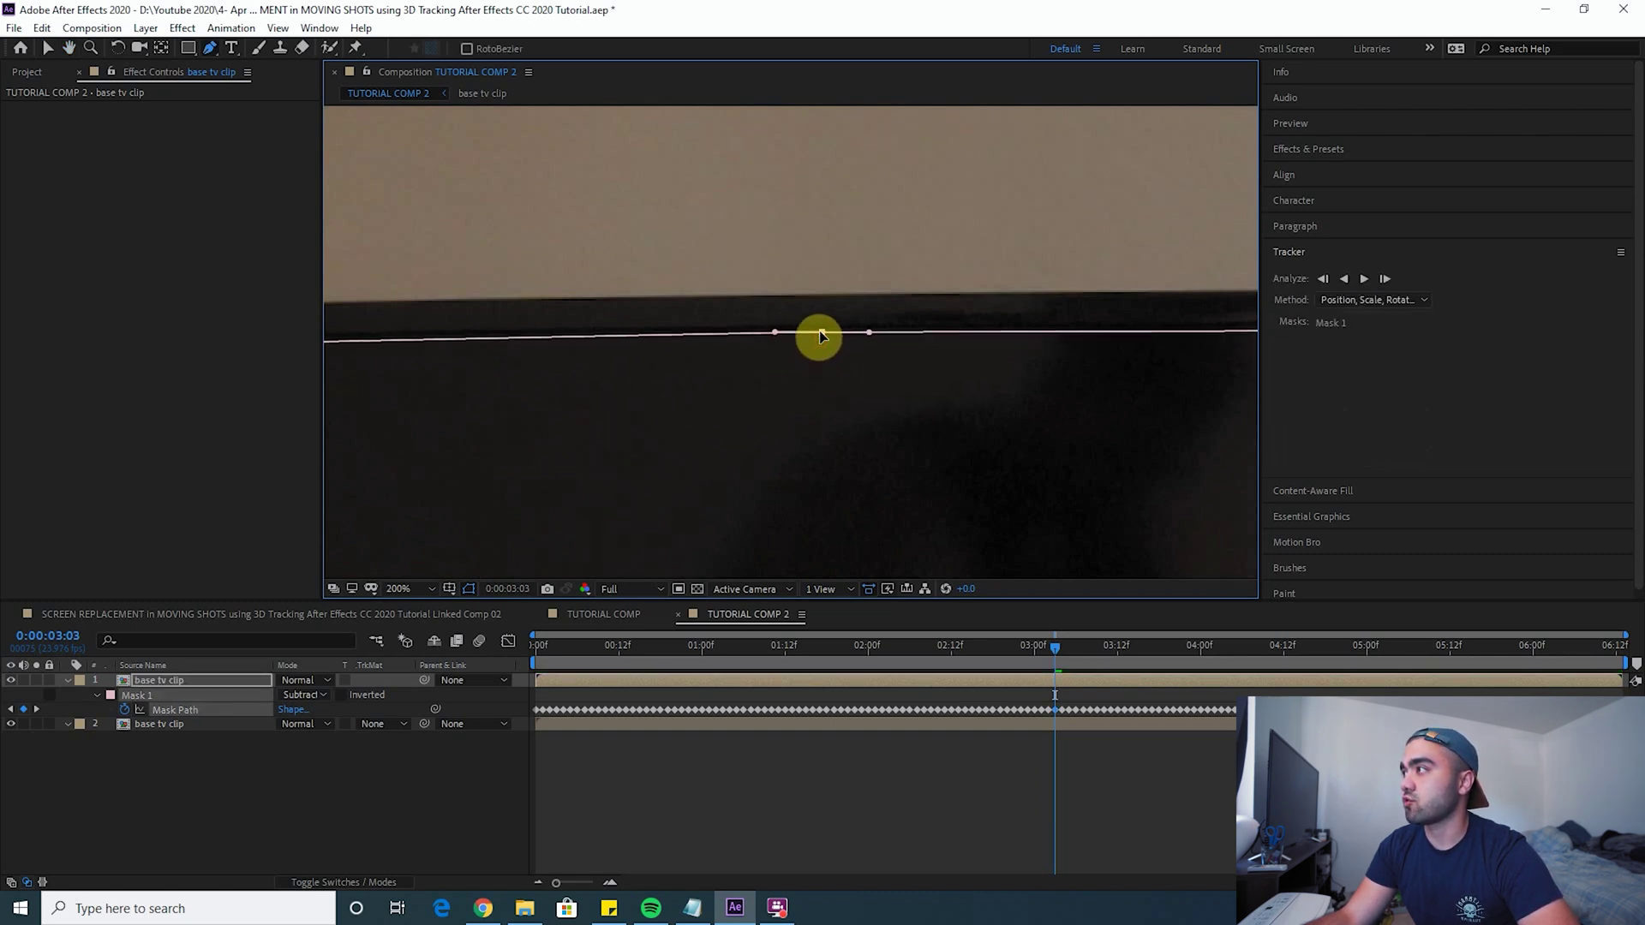
scroll(821, 339, "down", 2)
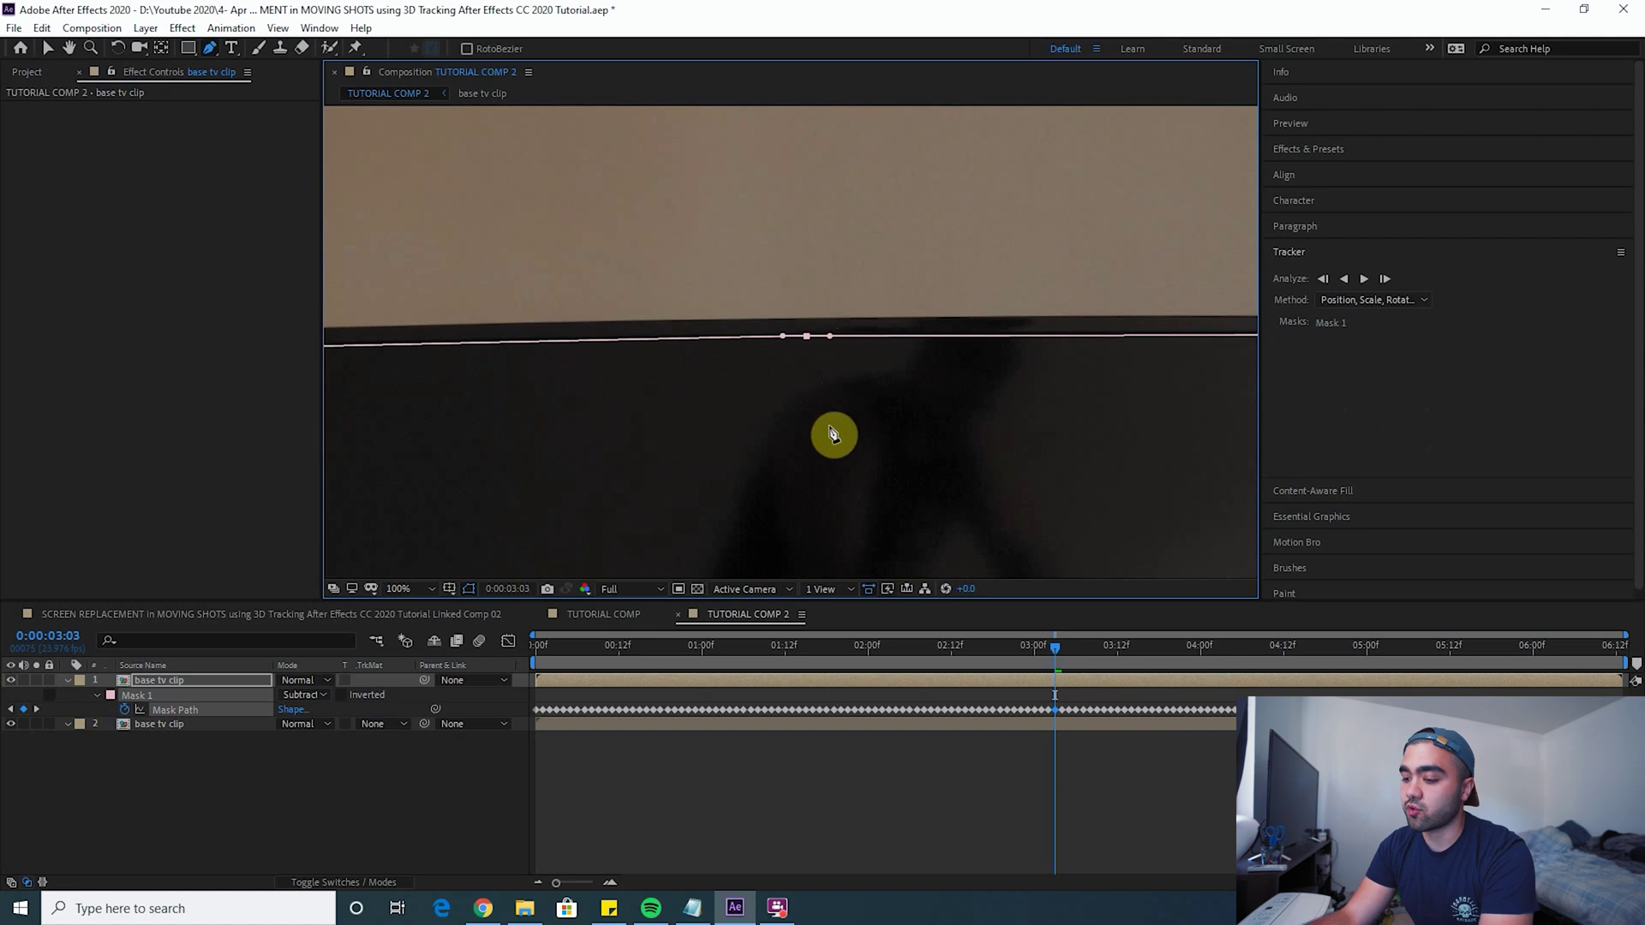
Step back frame by frame from 0:00:03:03 past 0:00:02:21, fitting the added top-edge vertex to the bezel.
key("Page_Up")
left_click_drag(790, 343, 823, 345)
key("Page_Up")
left_click(796, 347)
key("Page_Up")
key("Page_Up")
key("Page_Up")
scroll(827, 354, "up", 1)
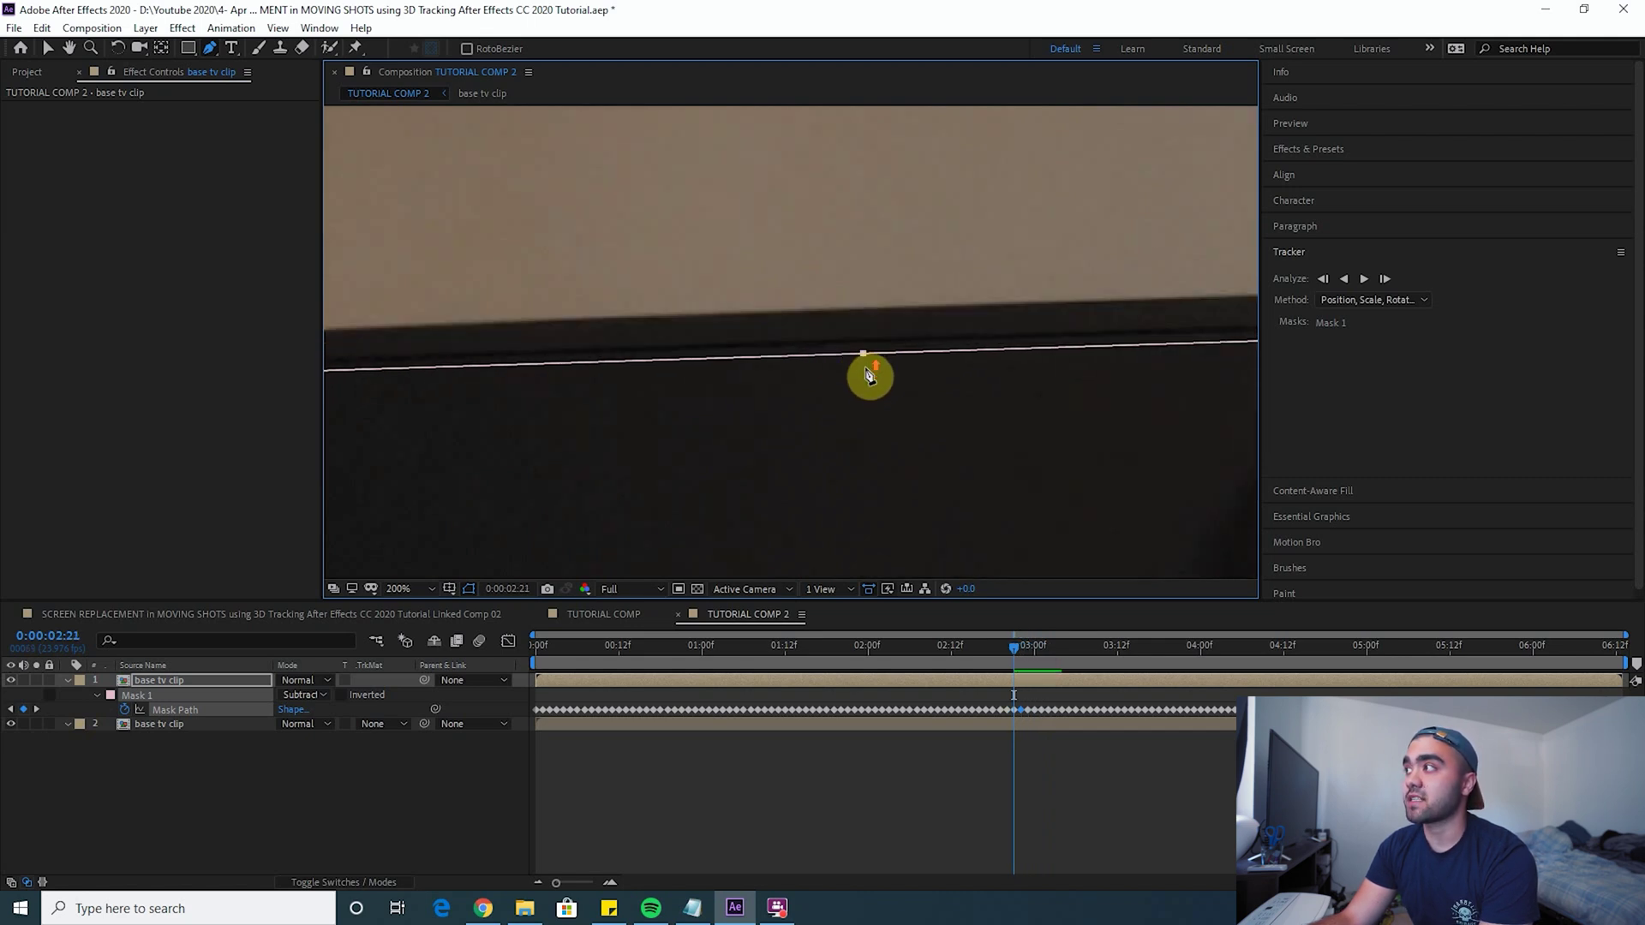
key("Page_Up")
key("Page_Up")
key("Page_Up")
key("Page_Up")
key("Page_Up")
key("Page_Up")
key("Page_Up")
key("Page_Up")
key("Page_Up")
key("Page_Up")
key("Page_Up")
key("Page_Up")
key("Page_Up")
key("Page_Up")
key("Page_Up")
key("Page_Up")
key("Page_Up")
key("Page_Up")
key("Page_Up")
key("Page_Up")
key("Page_Up")
key("Page_Up")
key("Page_Up")
Continue fitting the mask's added vertices to the bezel frame by frame forward from 0:00:03:10 through the rest of the clip.
left_click(1105, 647)
scroll(752, 371, "down", 2)
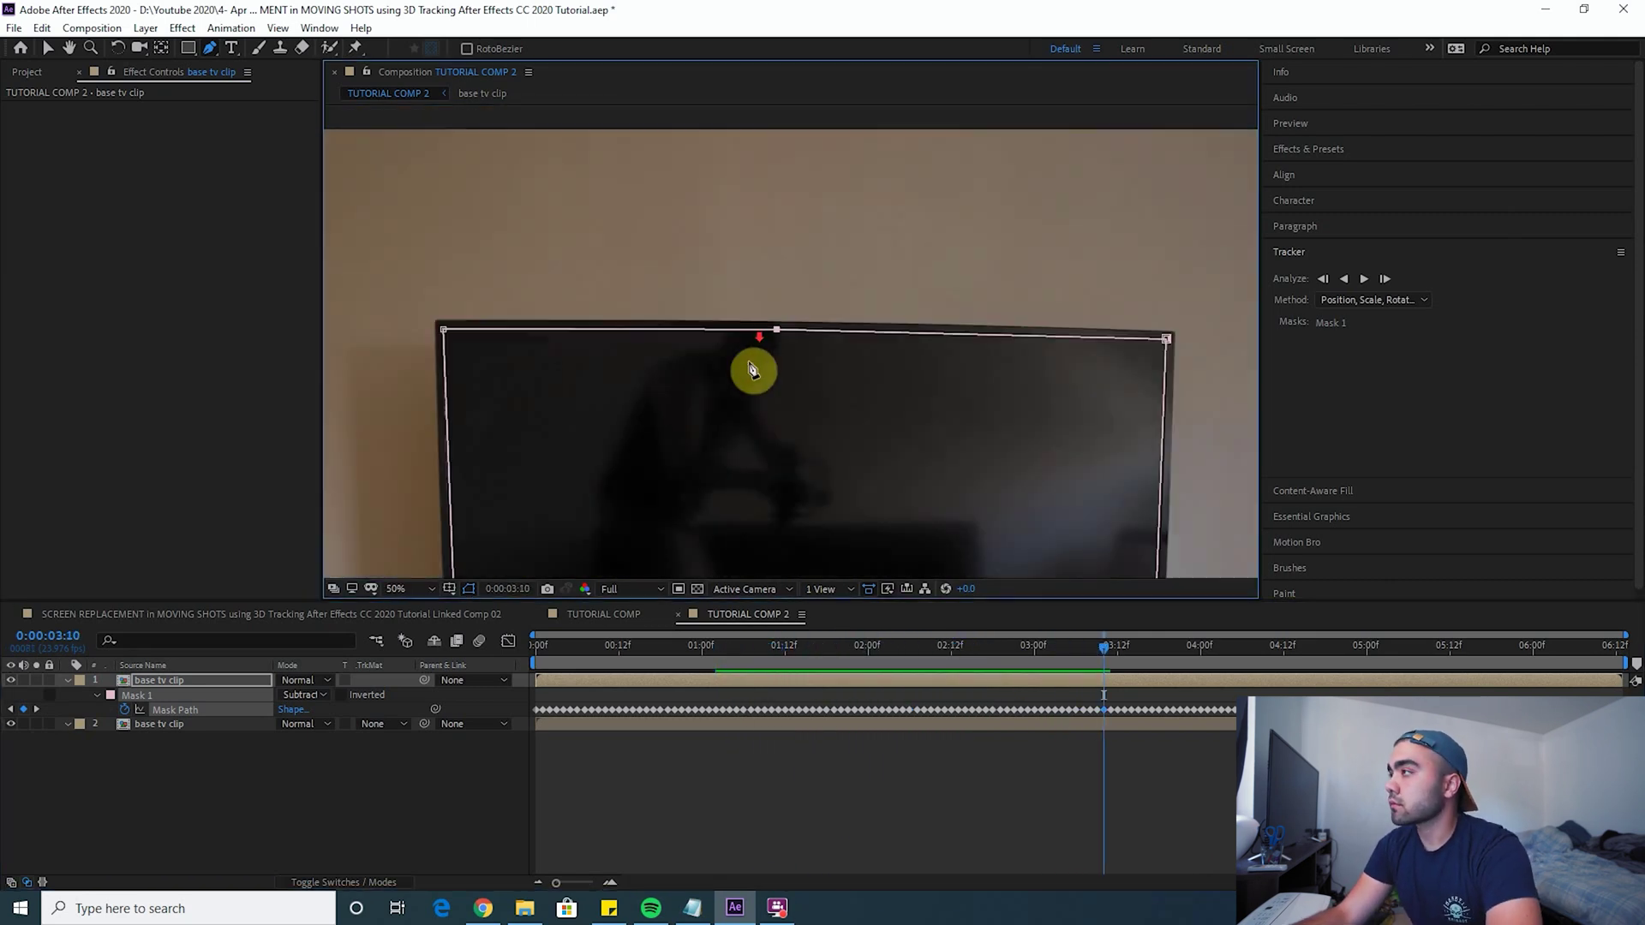
scroll(752, 371, "up", 2)
key("Page_Down")
key("Page_Down")
key("Page_Down")
key("Page_Down")
key("Page_Down")
key("Page_Down")
key("Page_Down")
key("Page_Down")
key("Page_Down")
key("Page_Down")
key("Page_Down")
key("Page_Down")
key("Page_Down")
key("Page_Down")
key("Page_Down")
key("Page_Down")
key("Page_Down")
key("Page_Down")
key("Page_Down")
key("Page_Down")
scroll(757, 262, "down", 1)
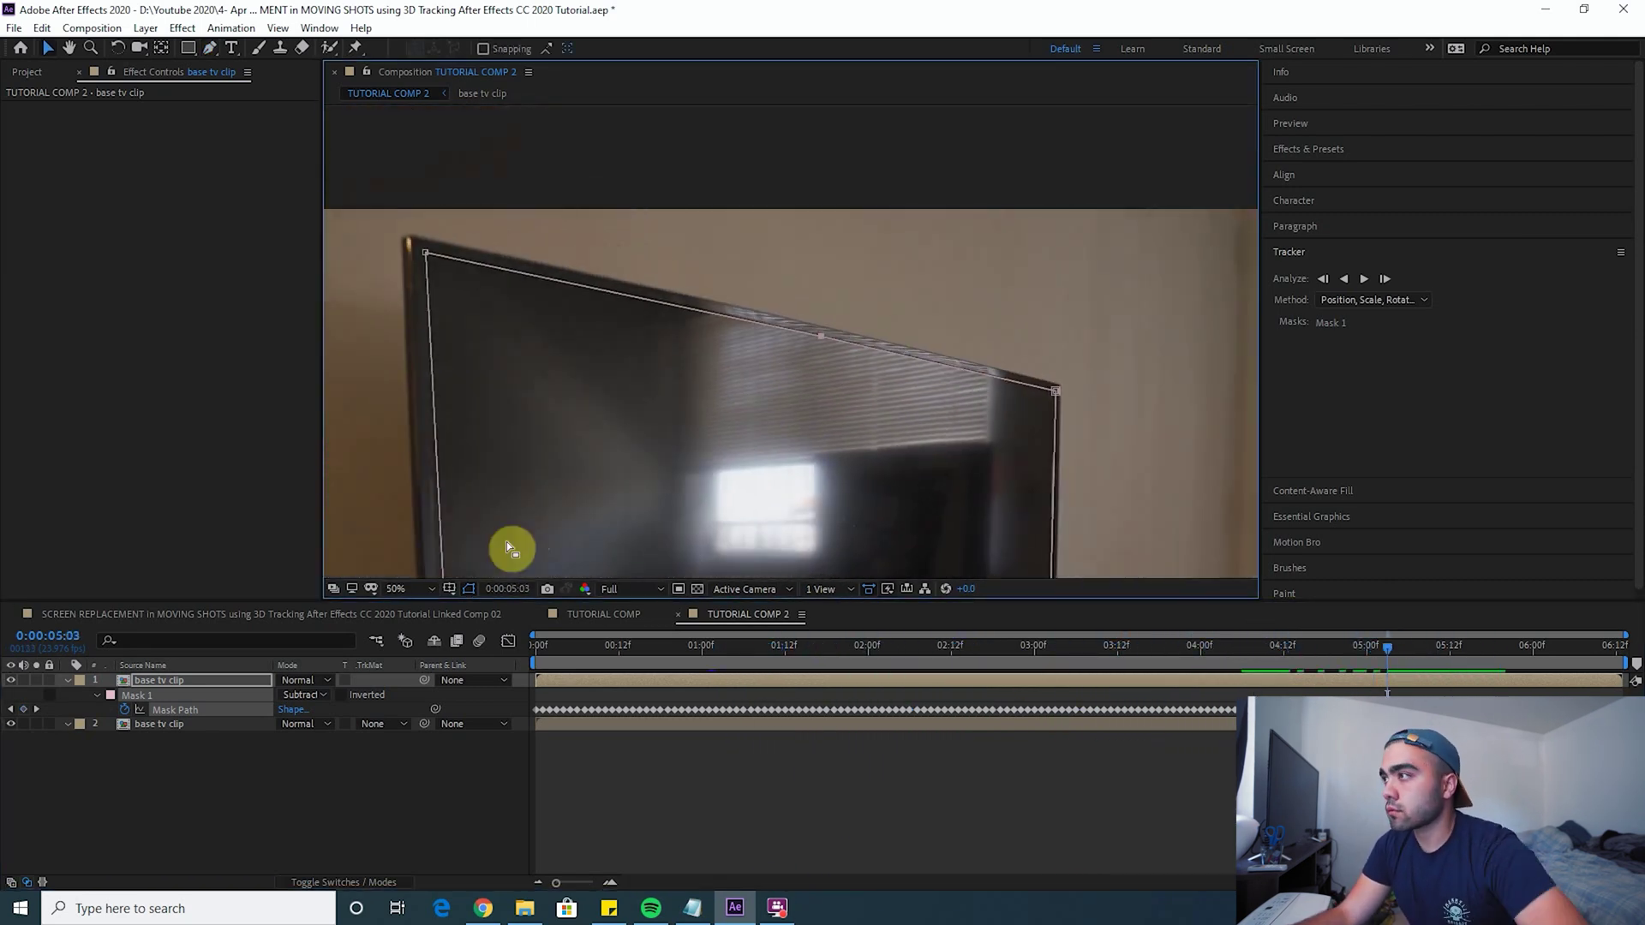
key("shift+slash")
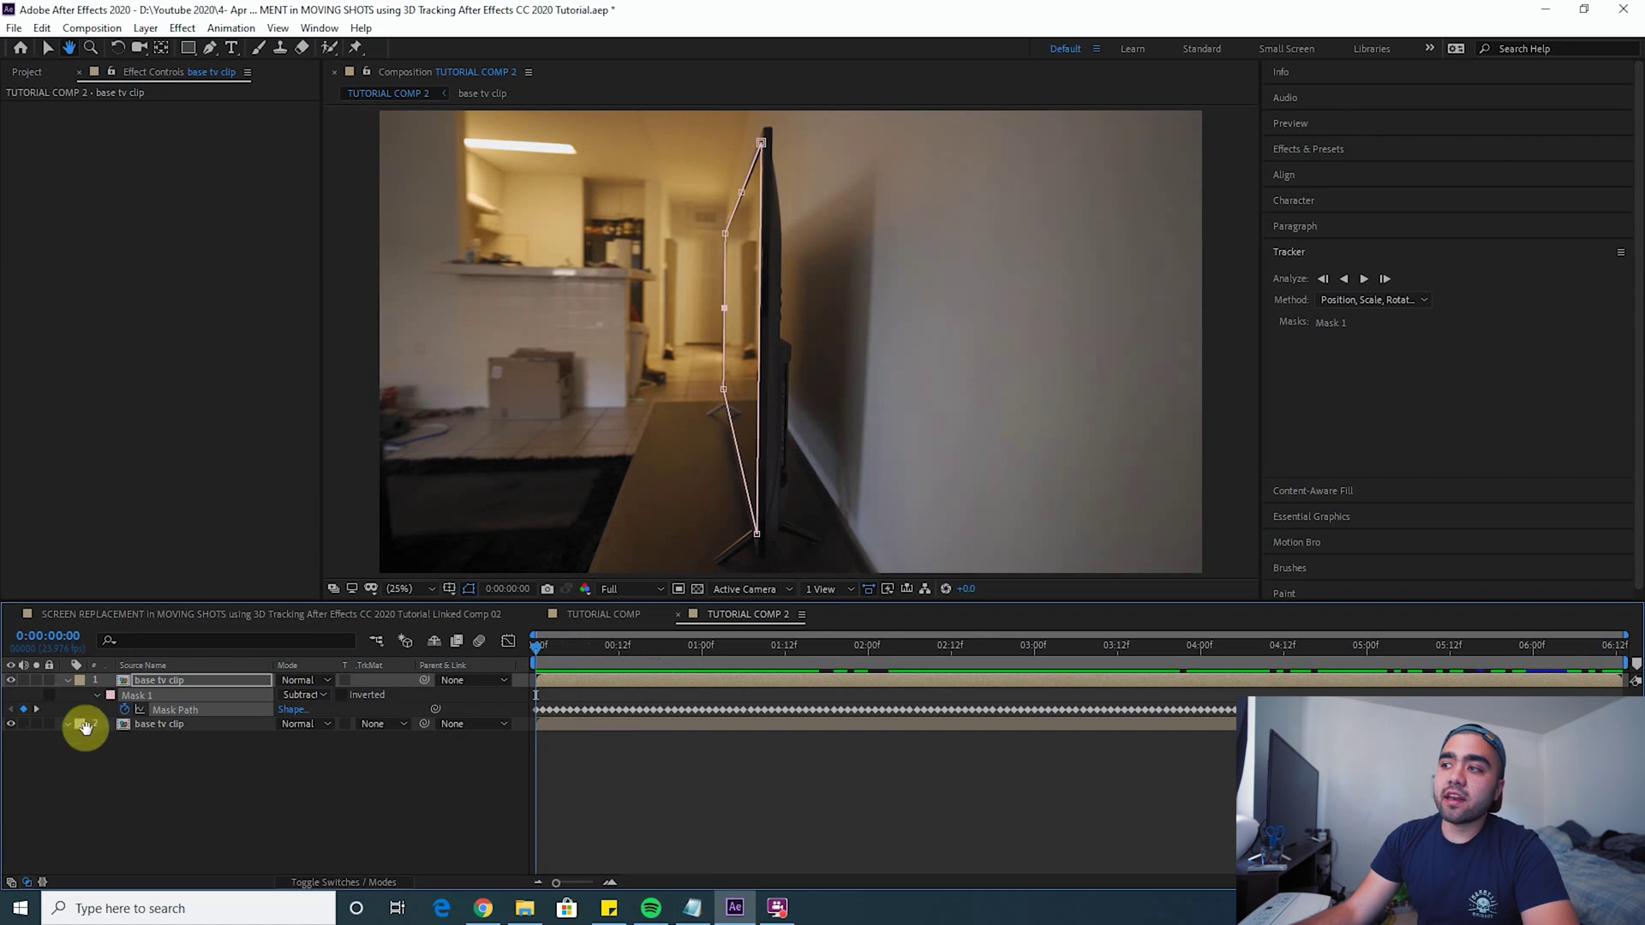
Hide and delete the unmasked lower base tv clip layer, and check the screen cutout up to 0:00:01:23.
left_click(149, 727)
left_click(180, 678)
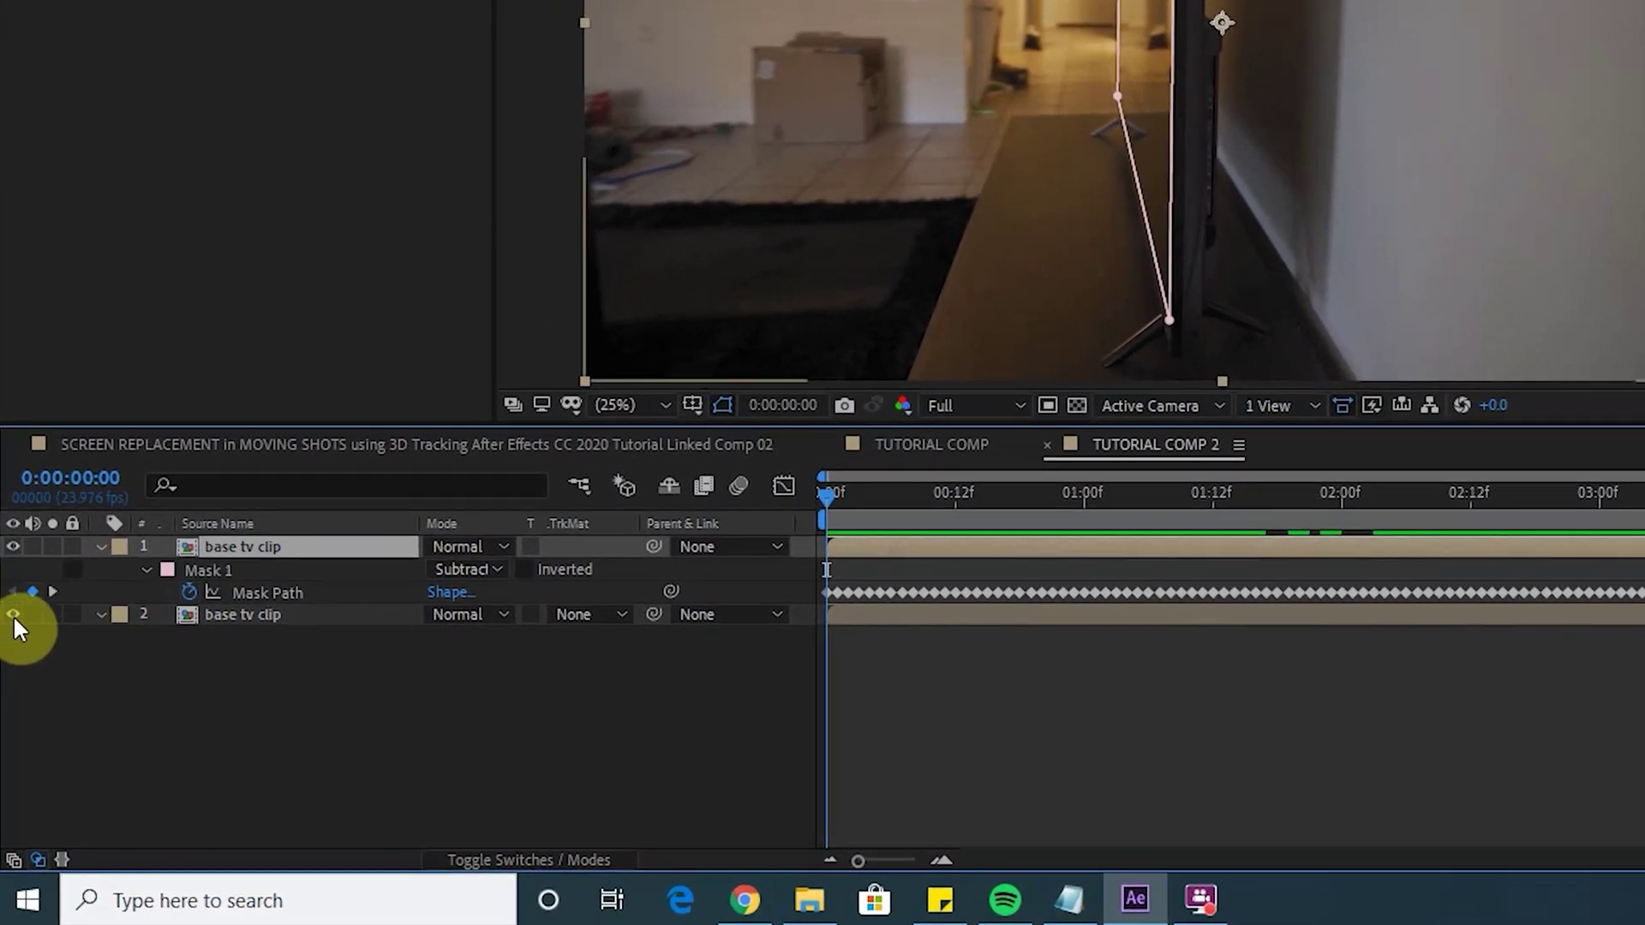
left_click(13, 614)
left_click(274, 614)
key("Delete")
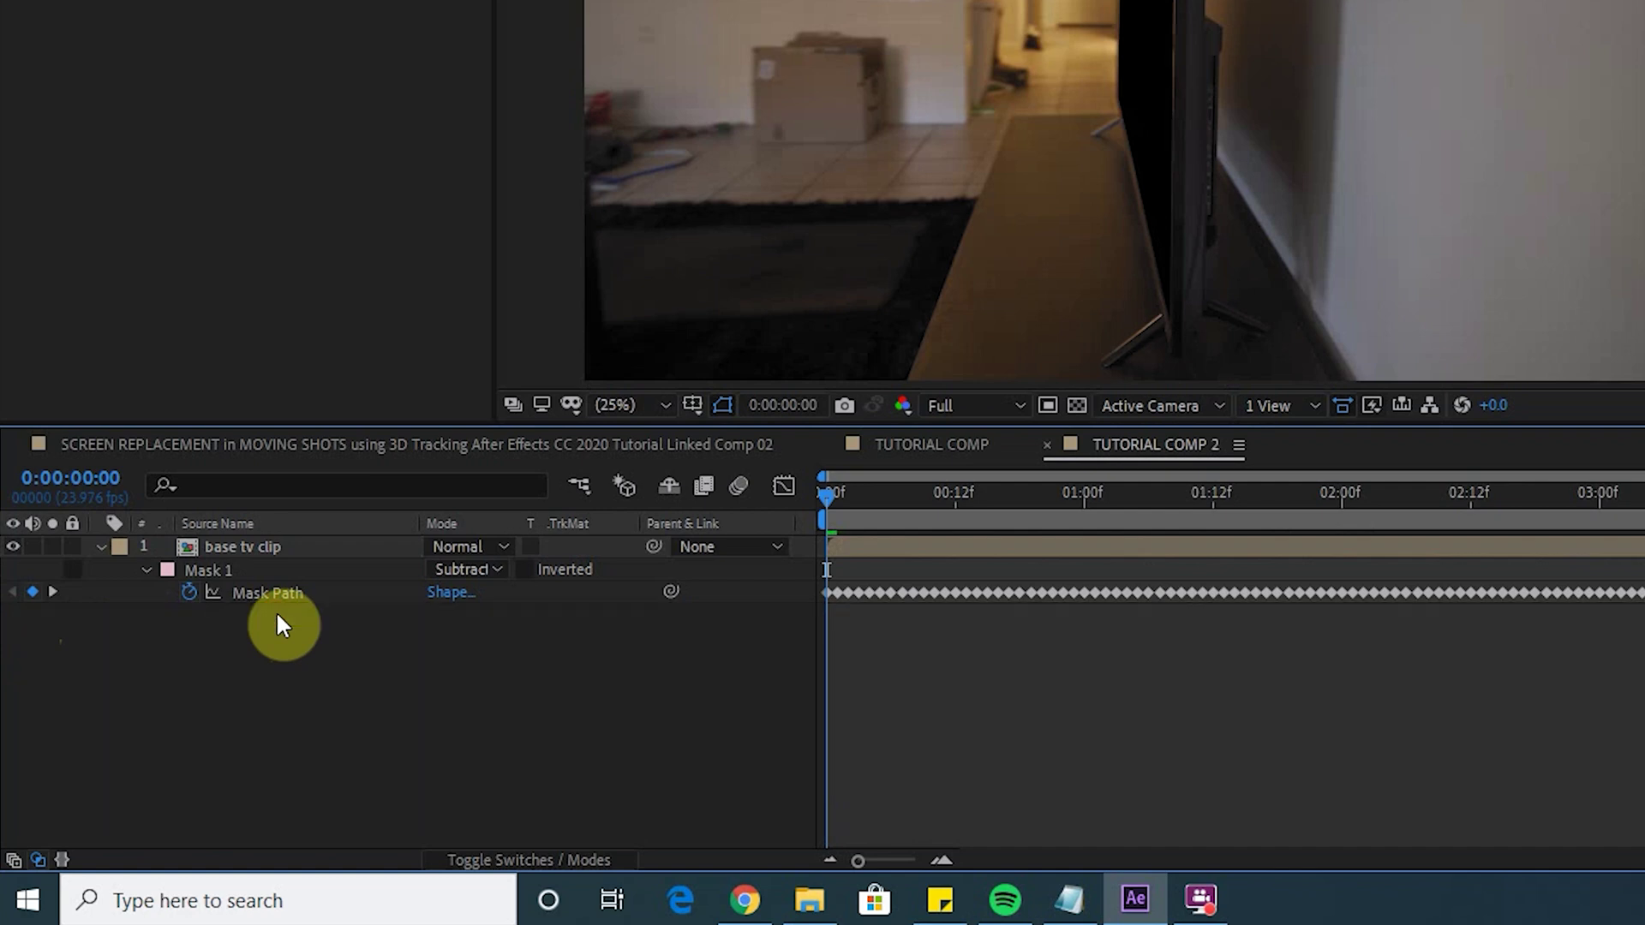
key("space")
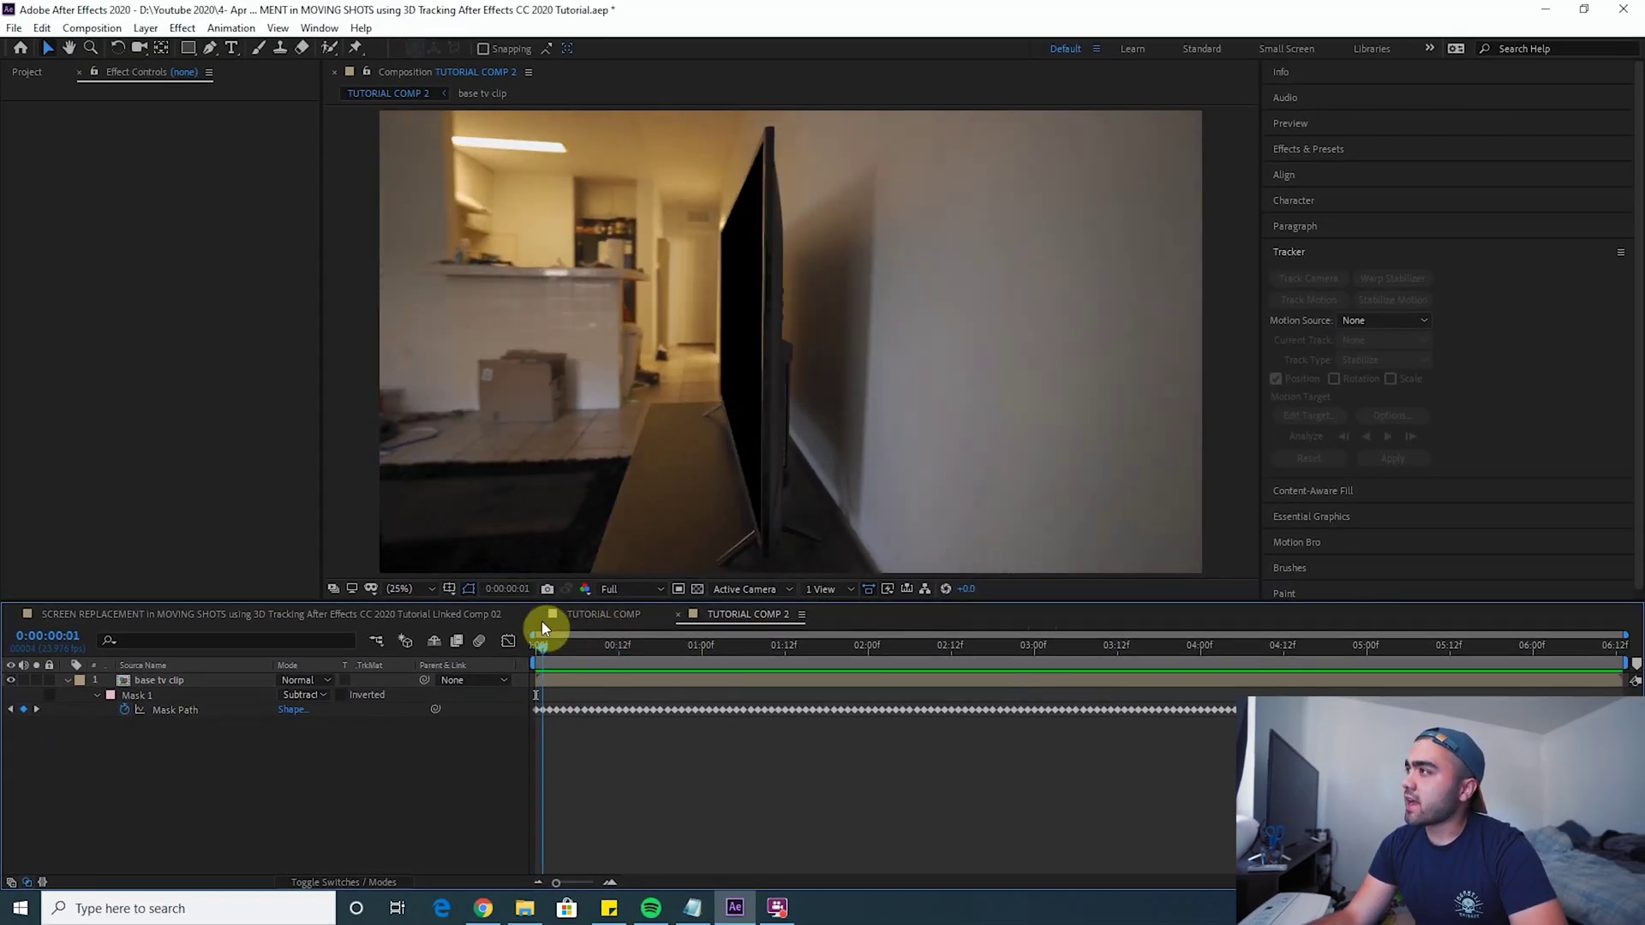
left_click_drag(542, 624, 860, 634)
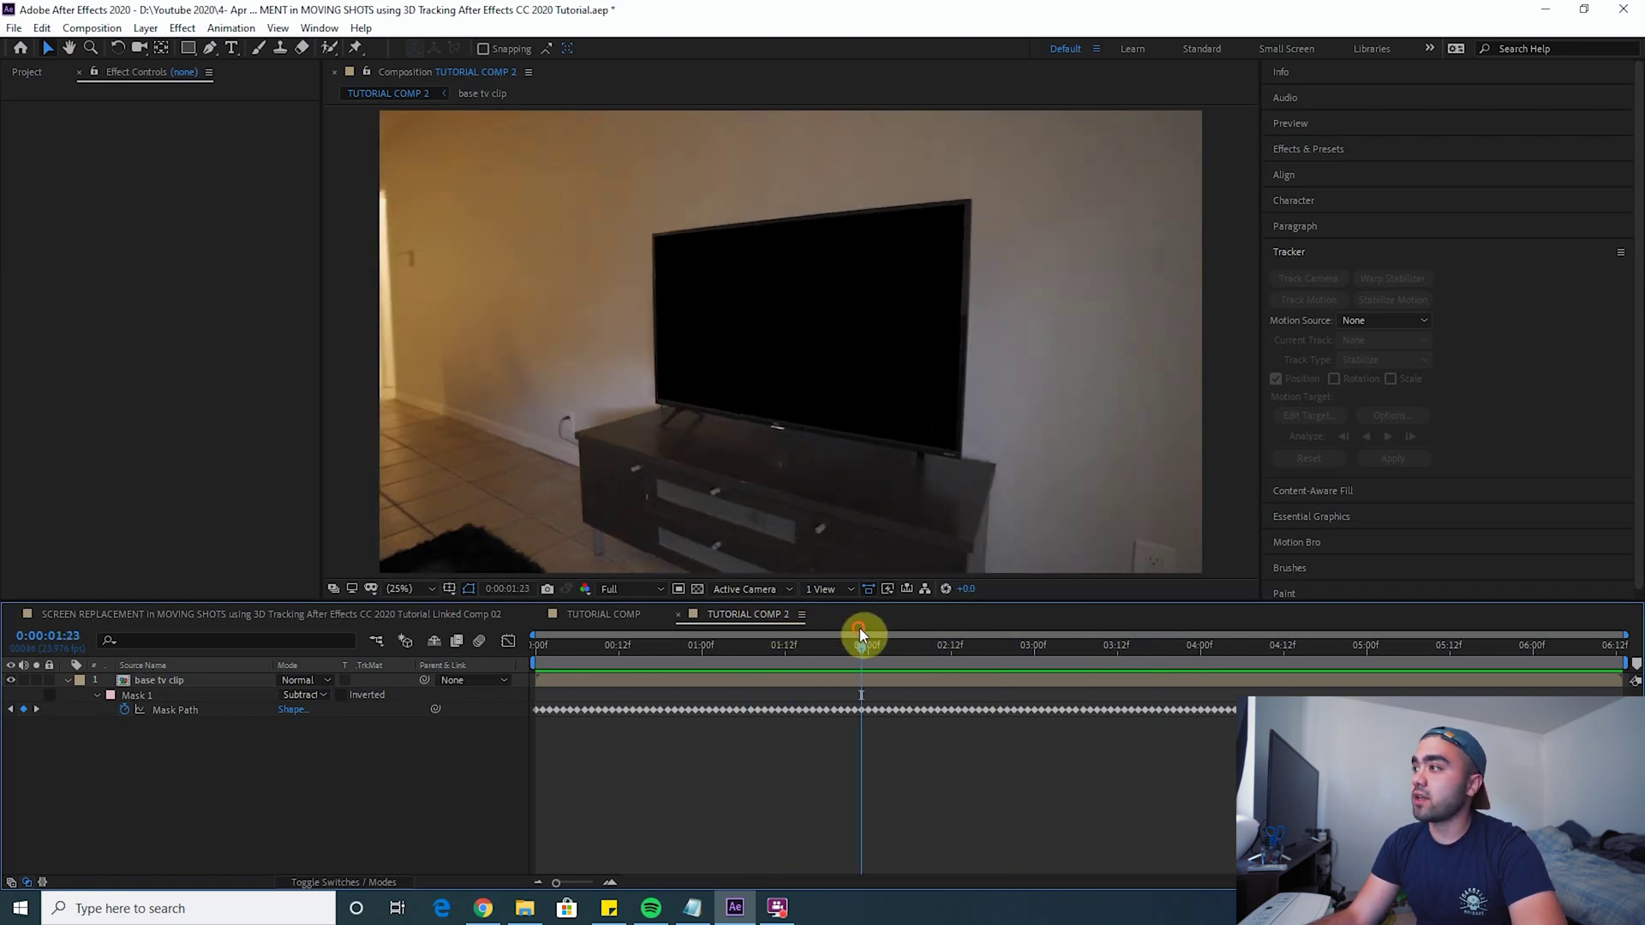
Place the soccer-player strong-kick video beneath the masked base tv clip layer, and check the composite at 0:00:02:20.
left_click(27, 72)
left_click(115, 569)
left_click_drag(115, 565, 593, 737)
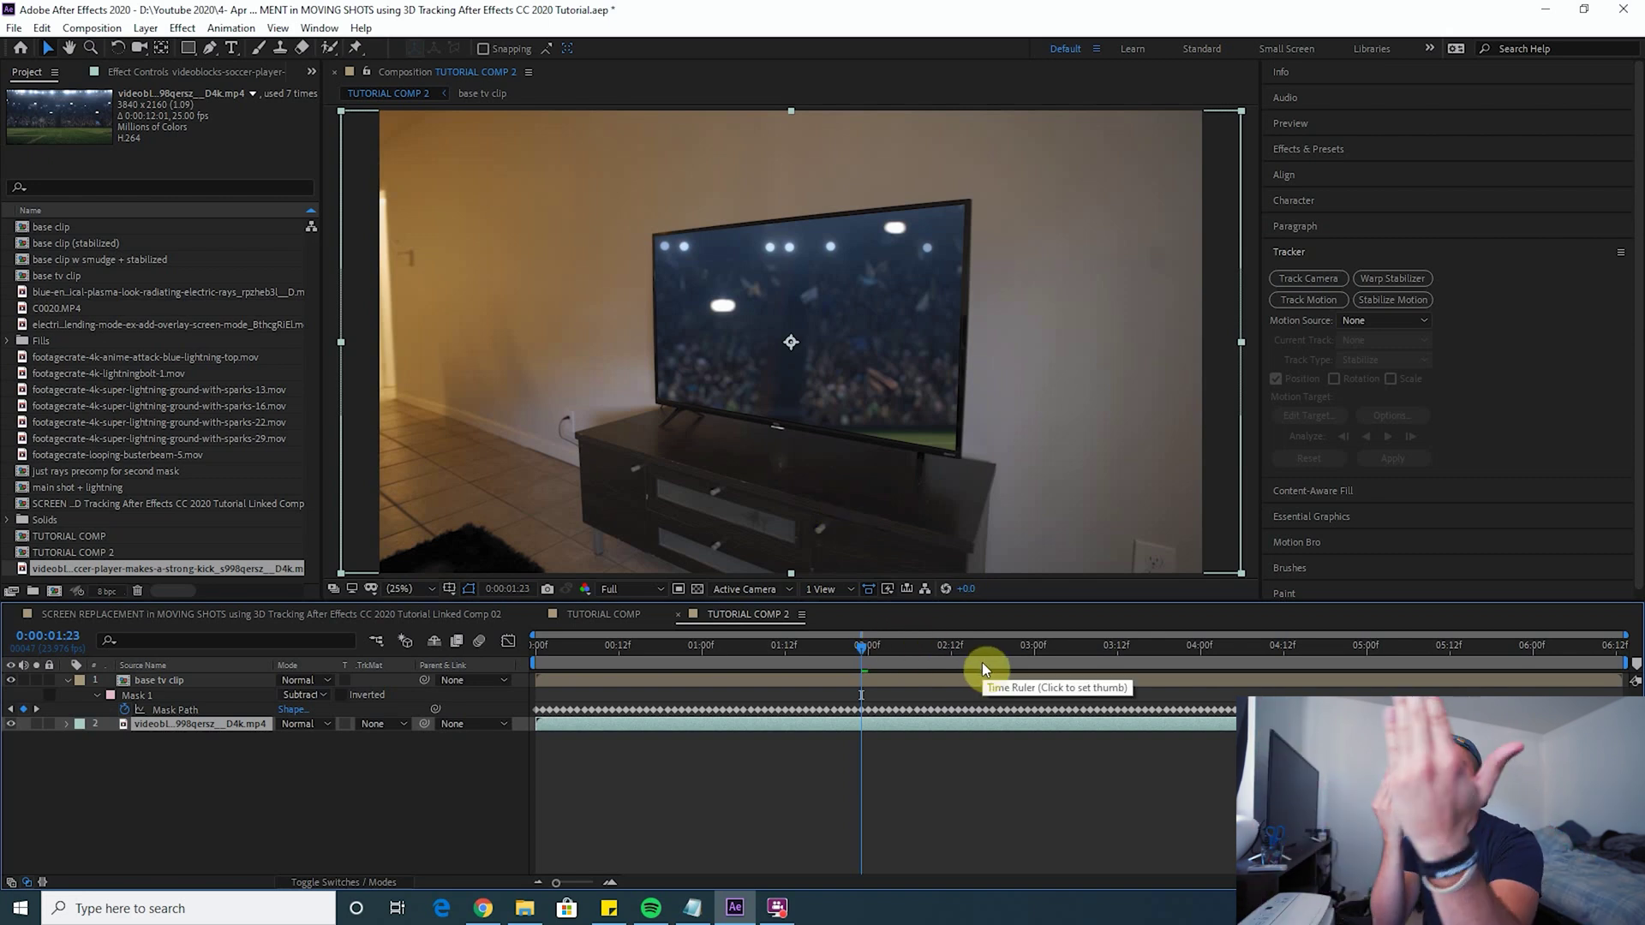
mouse_move(982, 662)
left_mouse_down()
mouse_move(1025, 653)
mouse_move(1004, 656)
left_mouse_up()
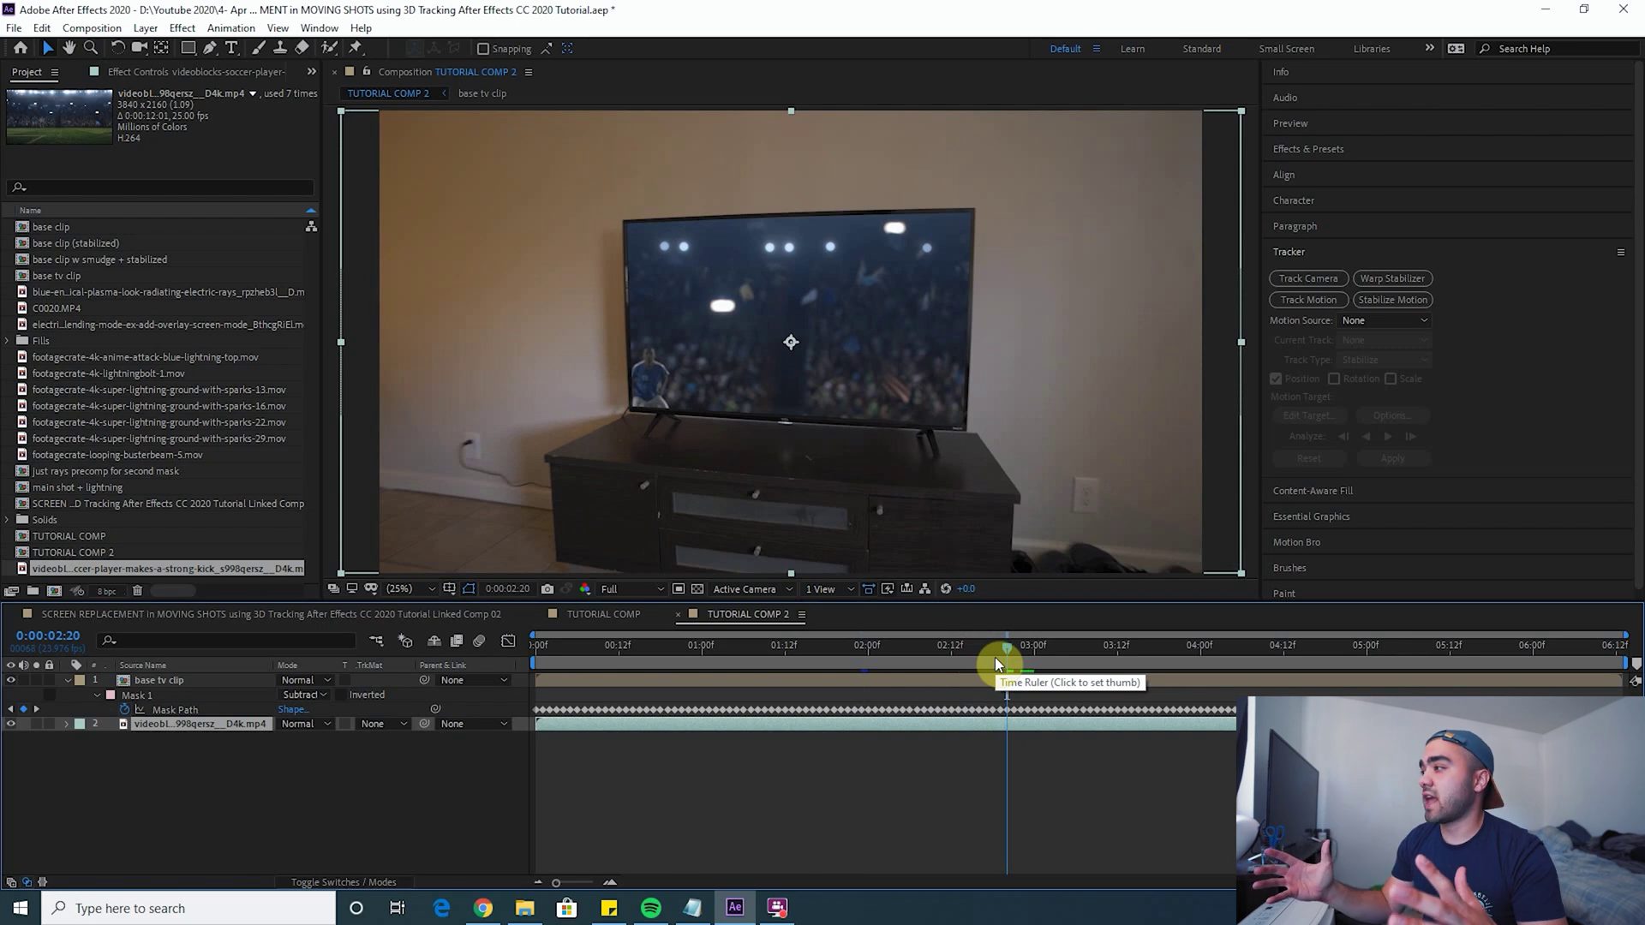
Cut the soccer layer at 0:00:02:20, discard its remainder, and start the electric lightning clip there beneath base tv clip.
key("ctrl+shift+d")
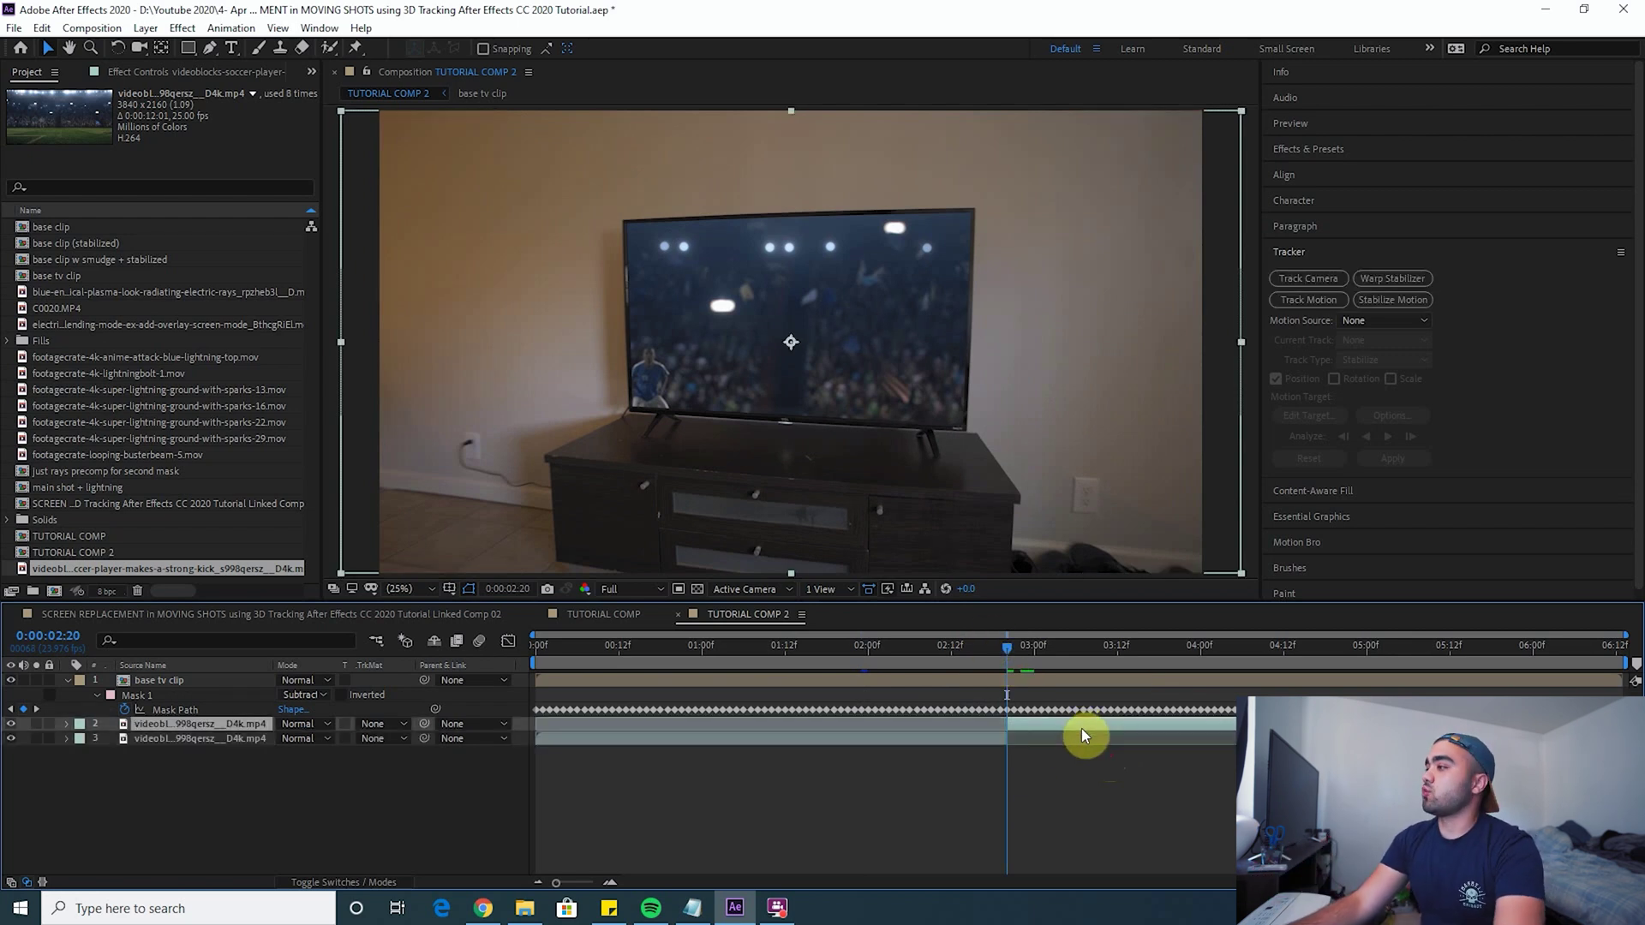
key("Delete")
left_click(991, 724)
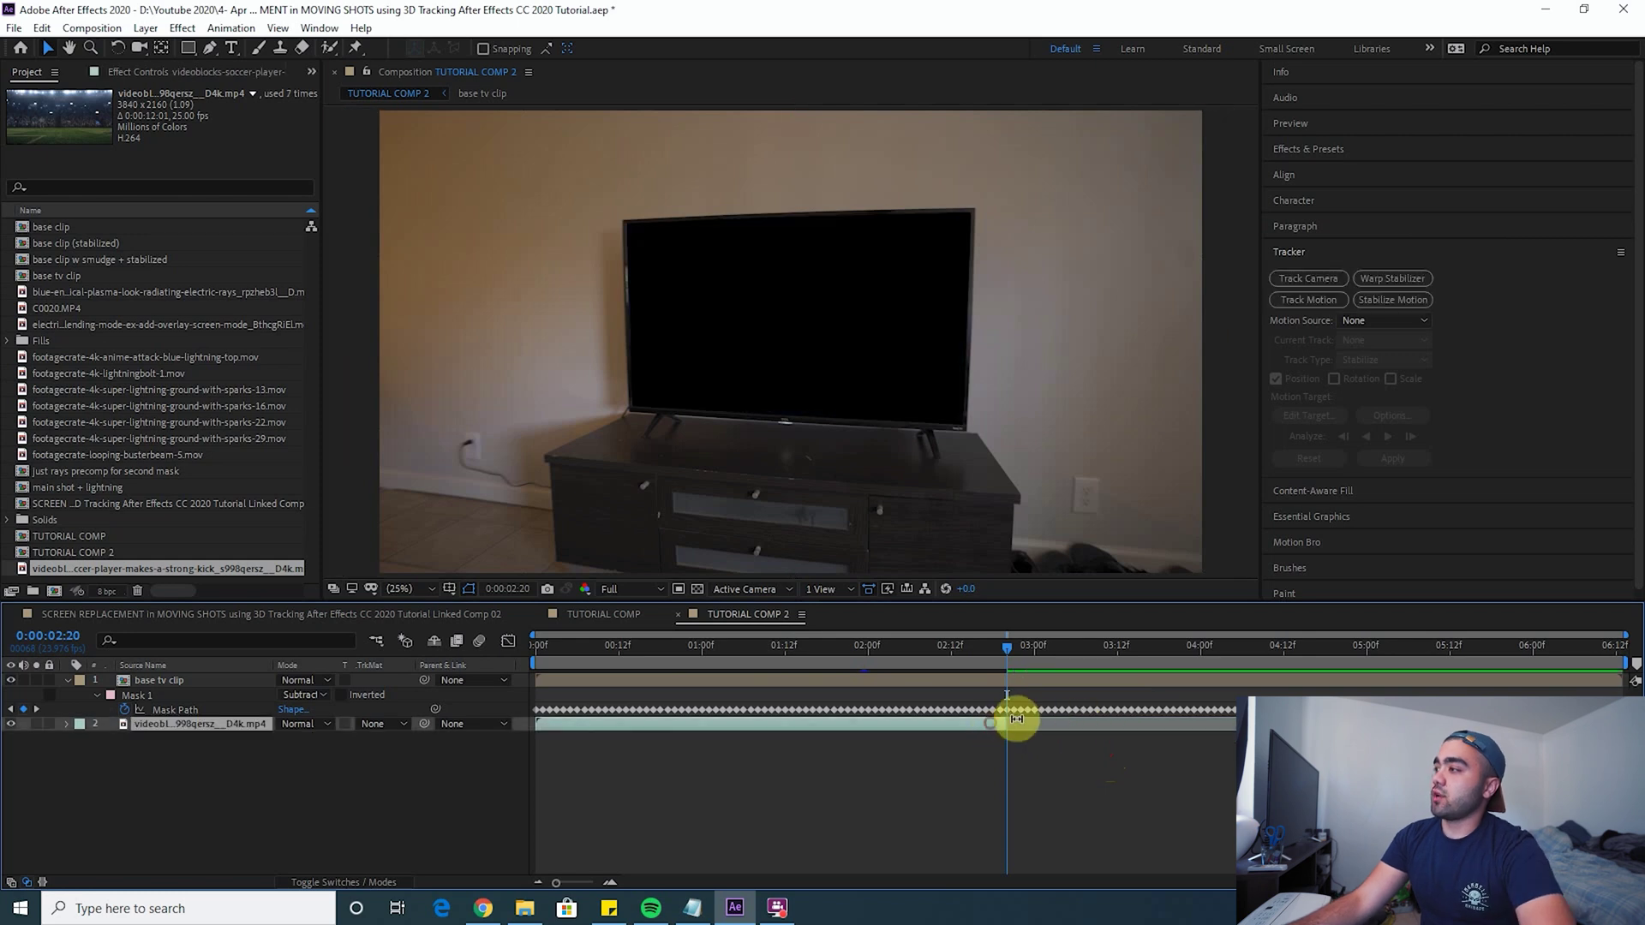
left_click_drag(139, 326, 1031, 727)
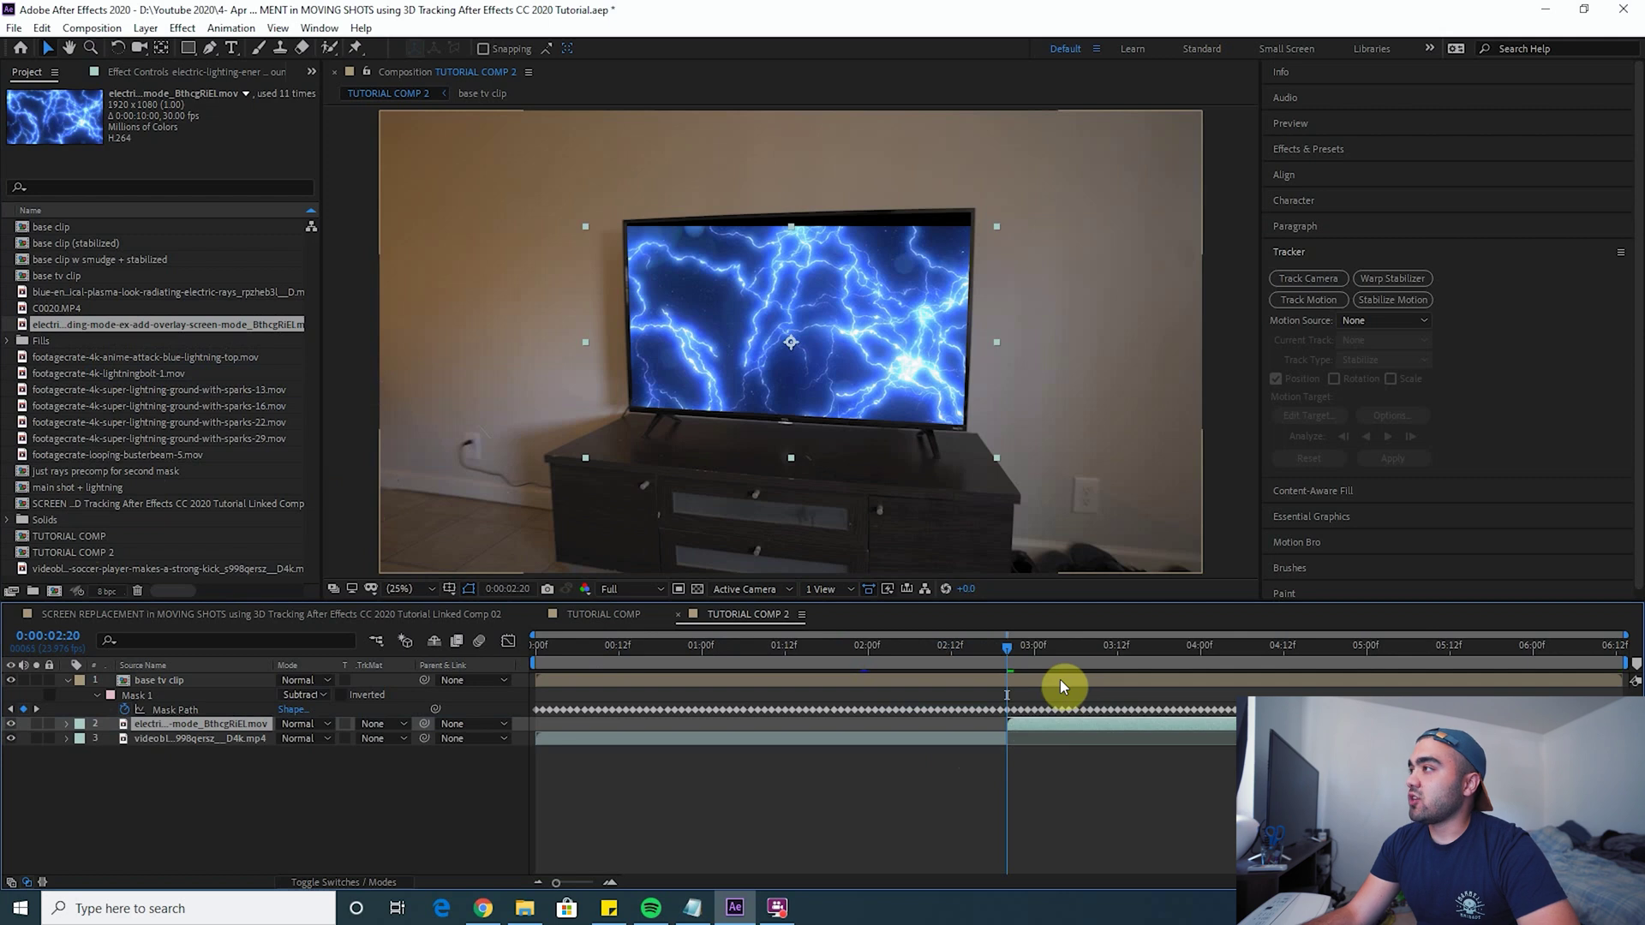
key("space")
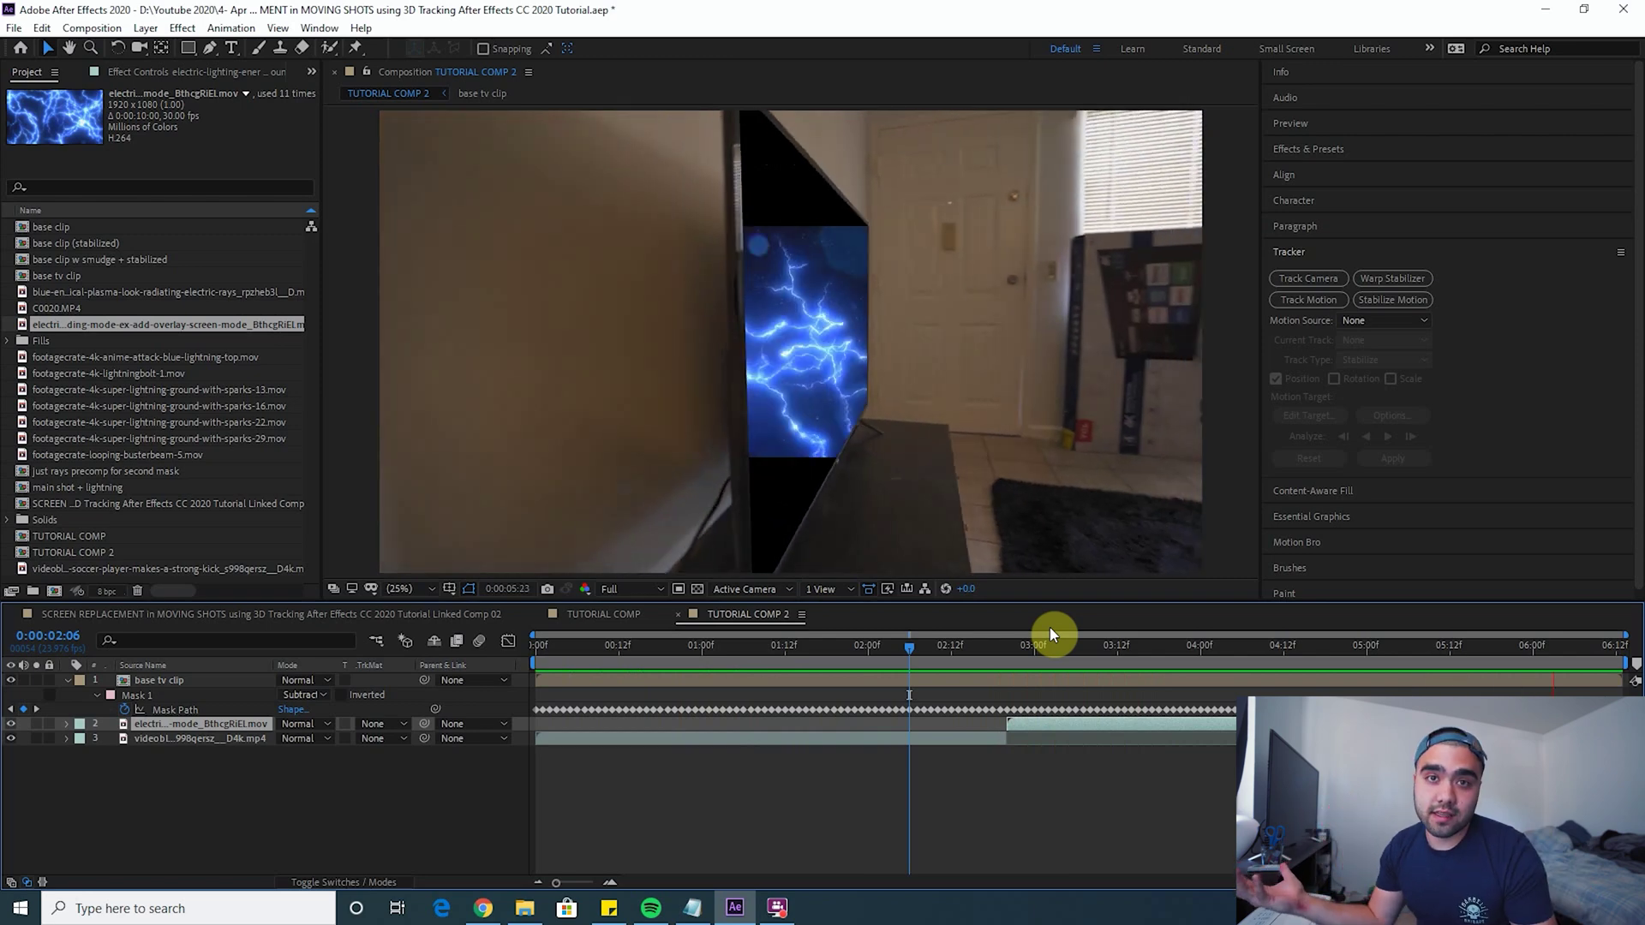
Make the soccer and electric lightning layers 3D.
left_click(600, 737)
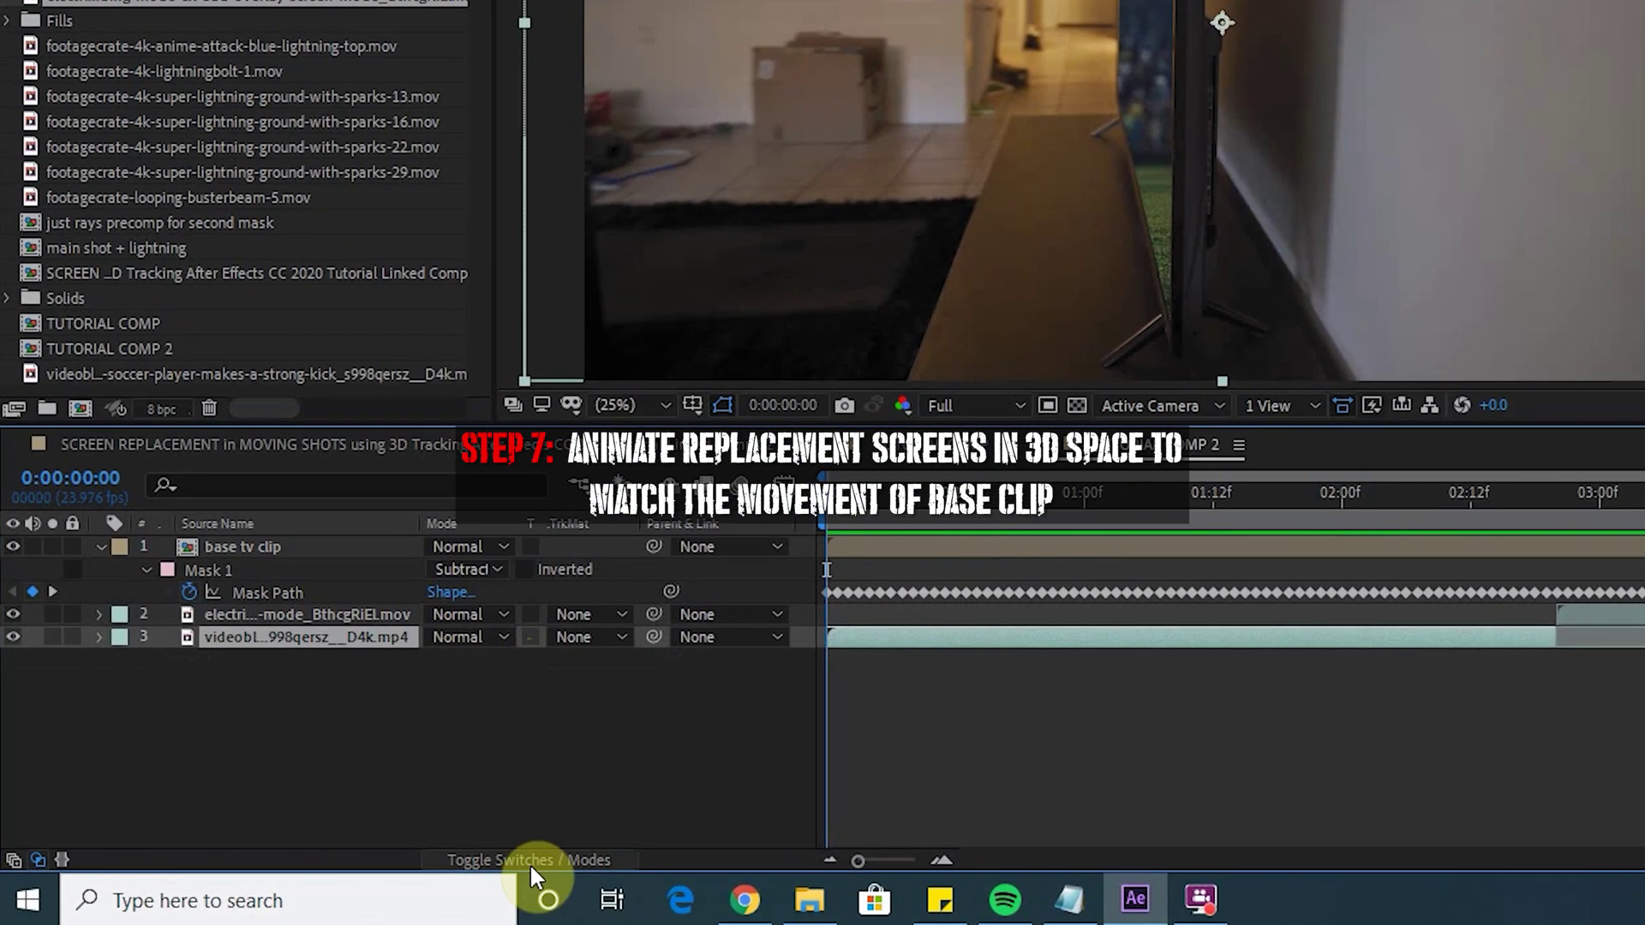
left_click(529, 862)
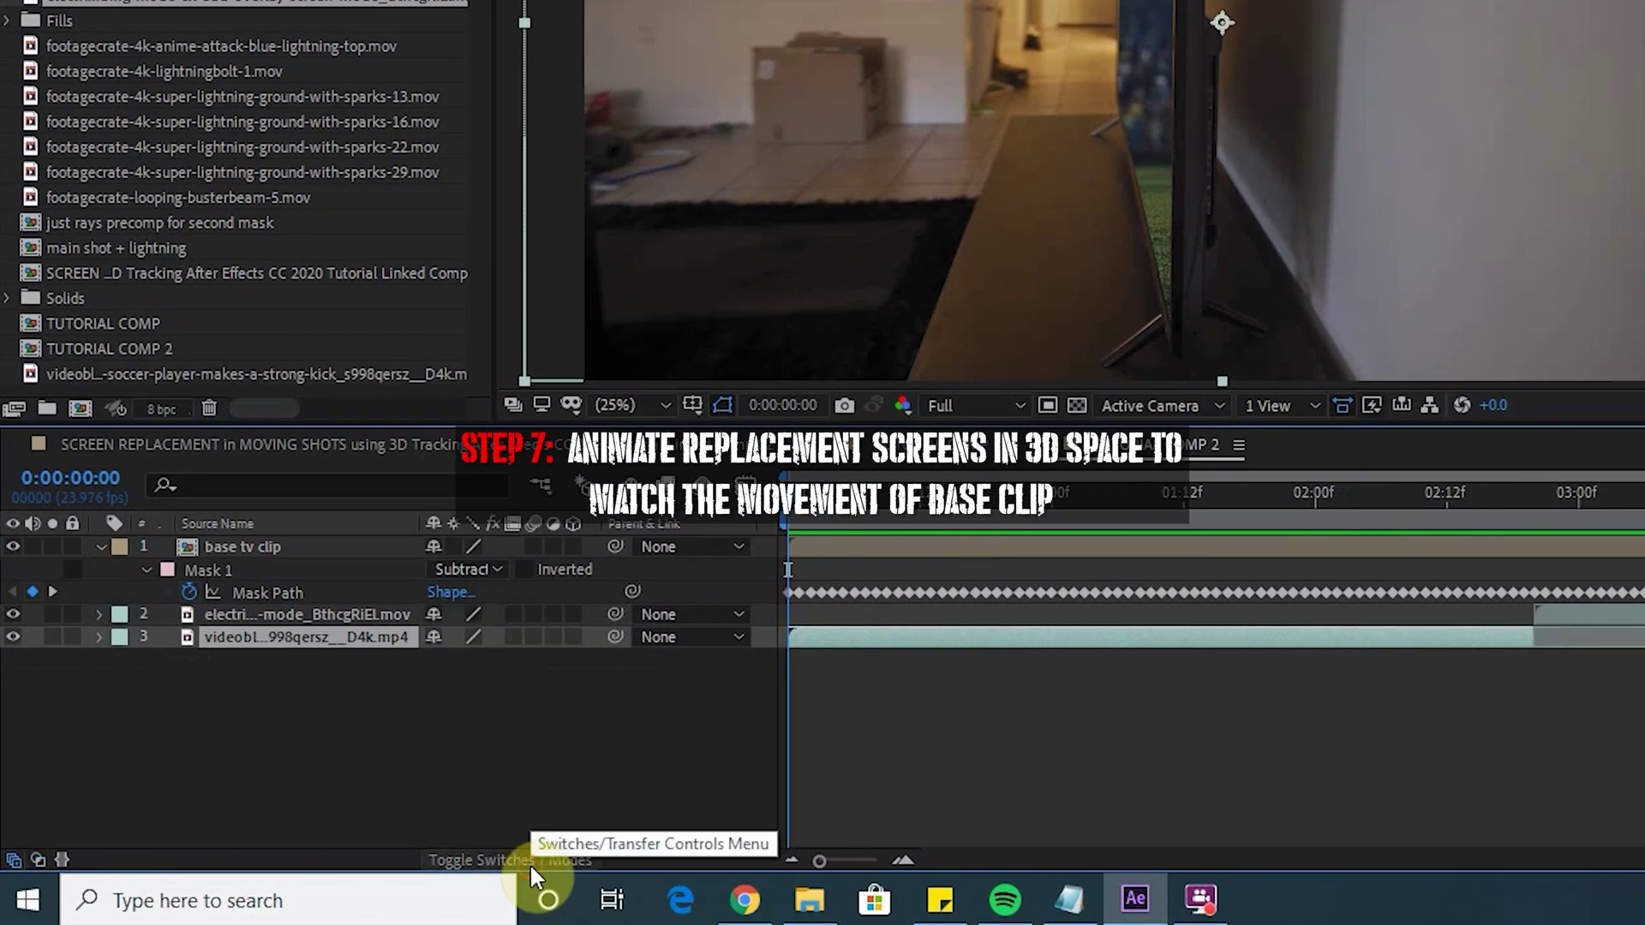
left_click(572, 637)
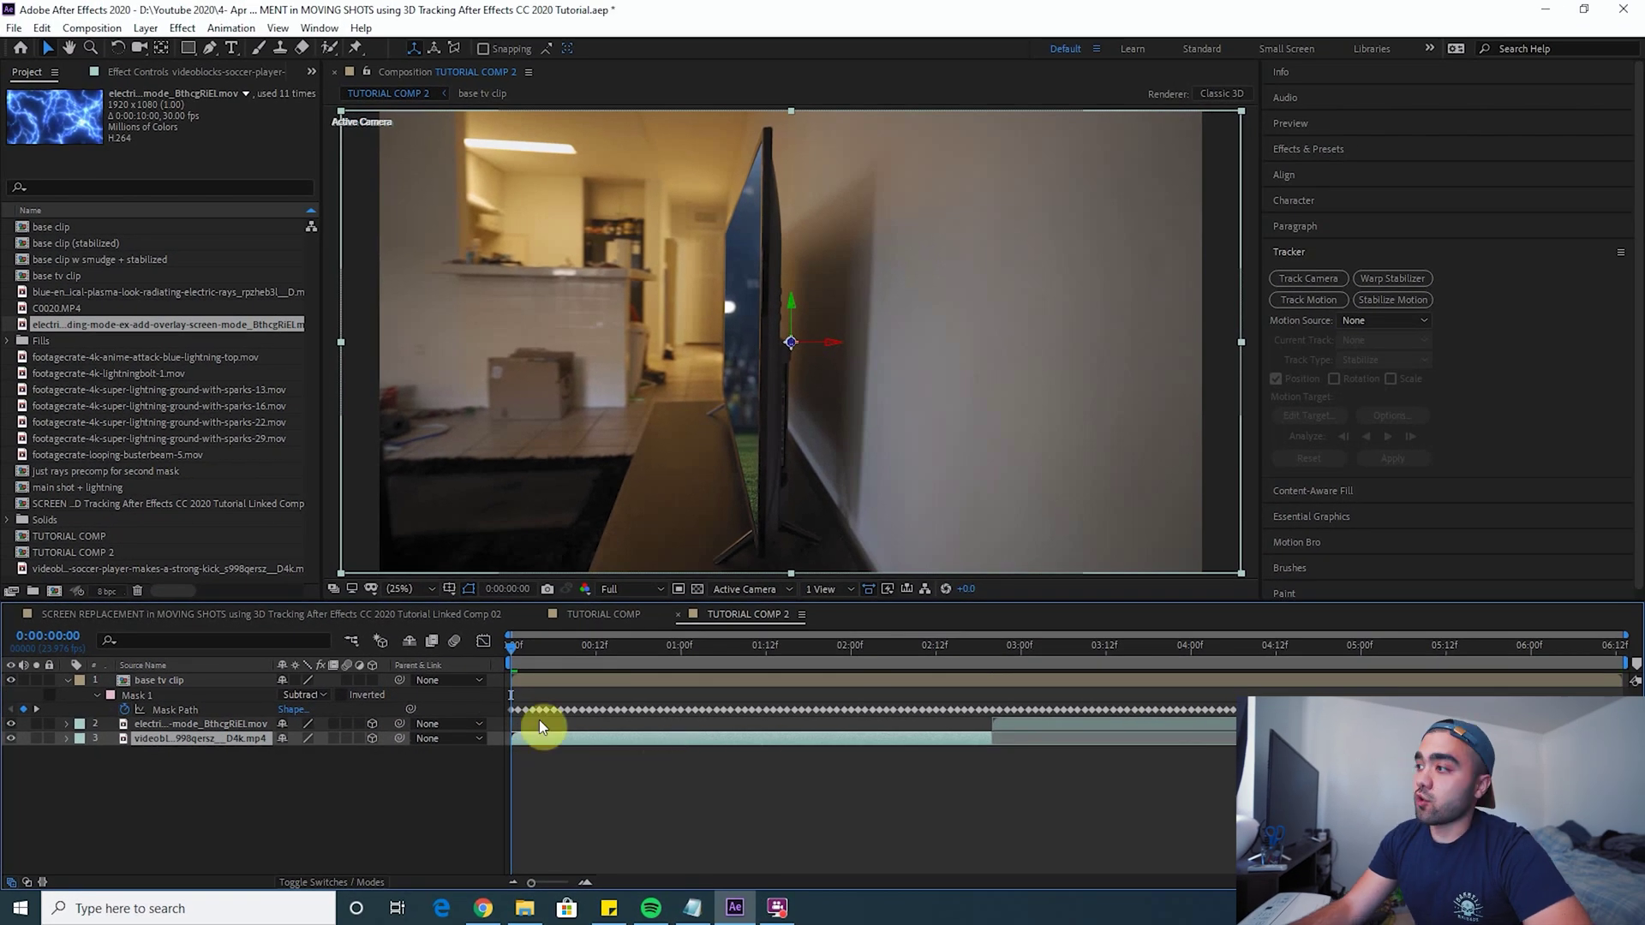
Add Scale, Position and Orientation keyframes to the soccer layer at 0:00:00:00, and reveal all its keyframed properties.
key("s")
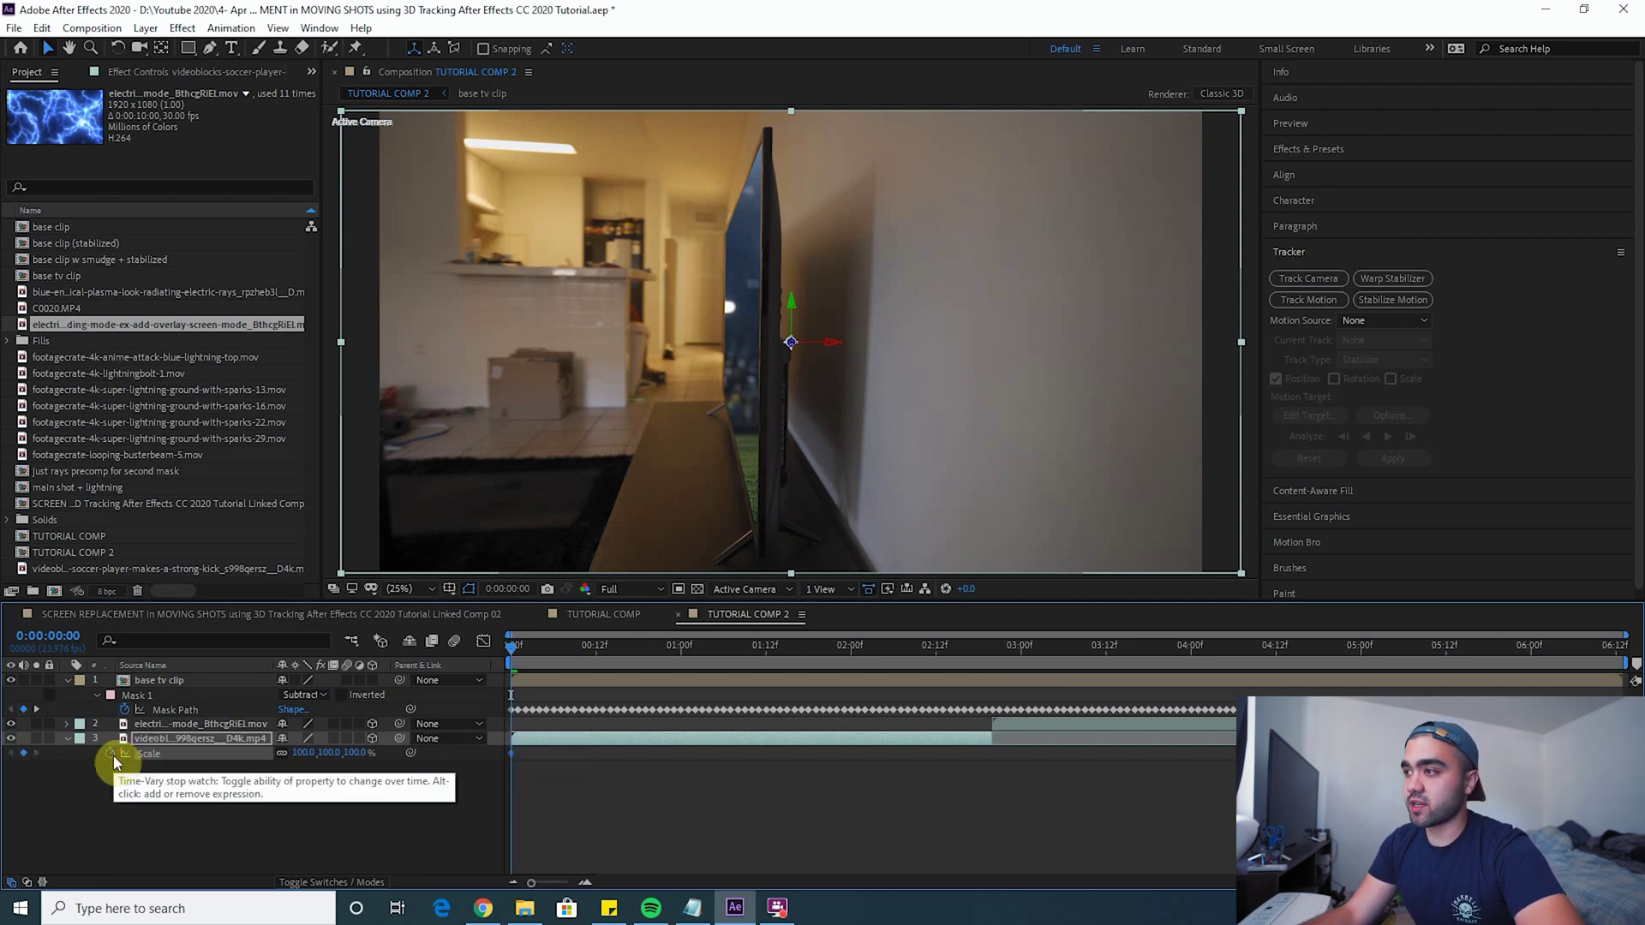
key("p")
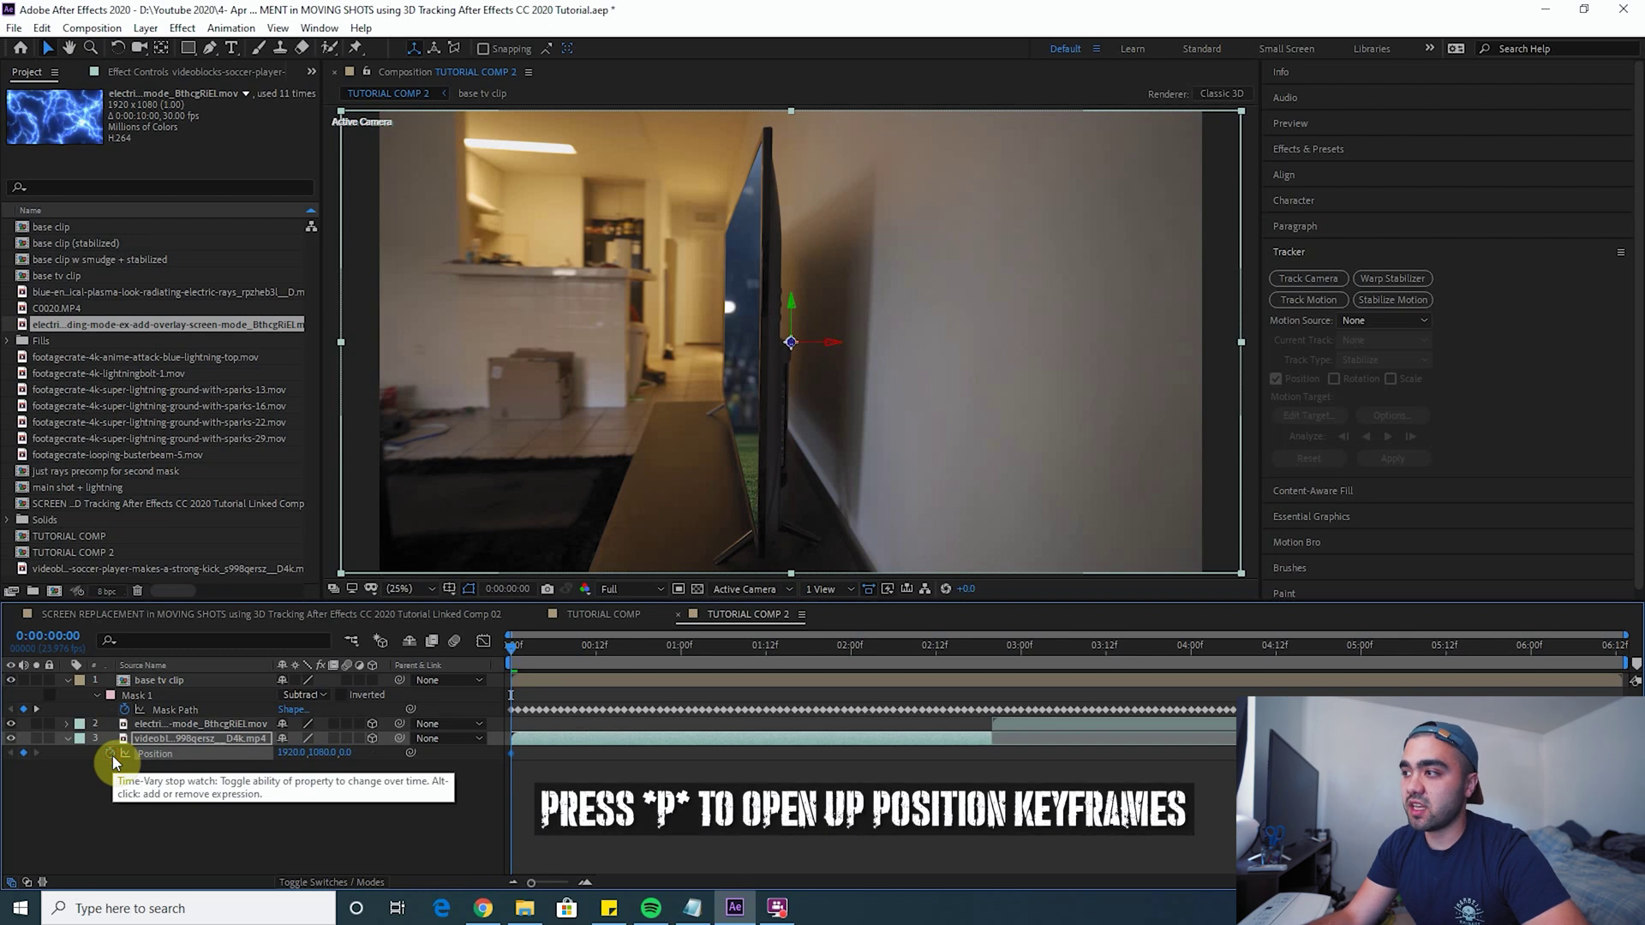
key("r")
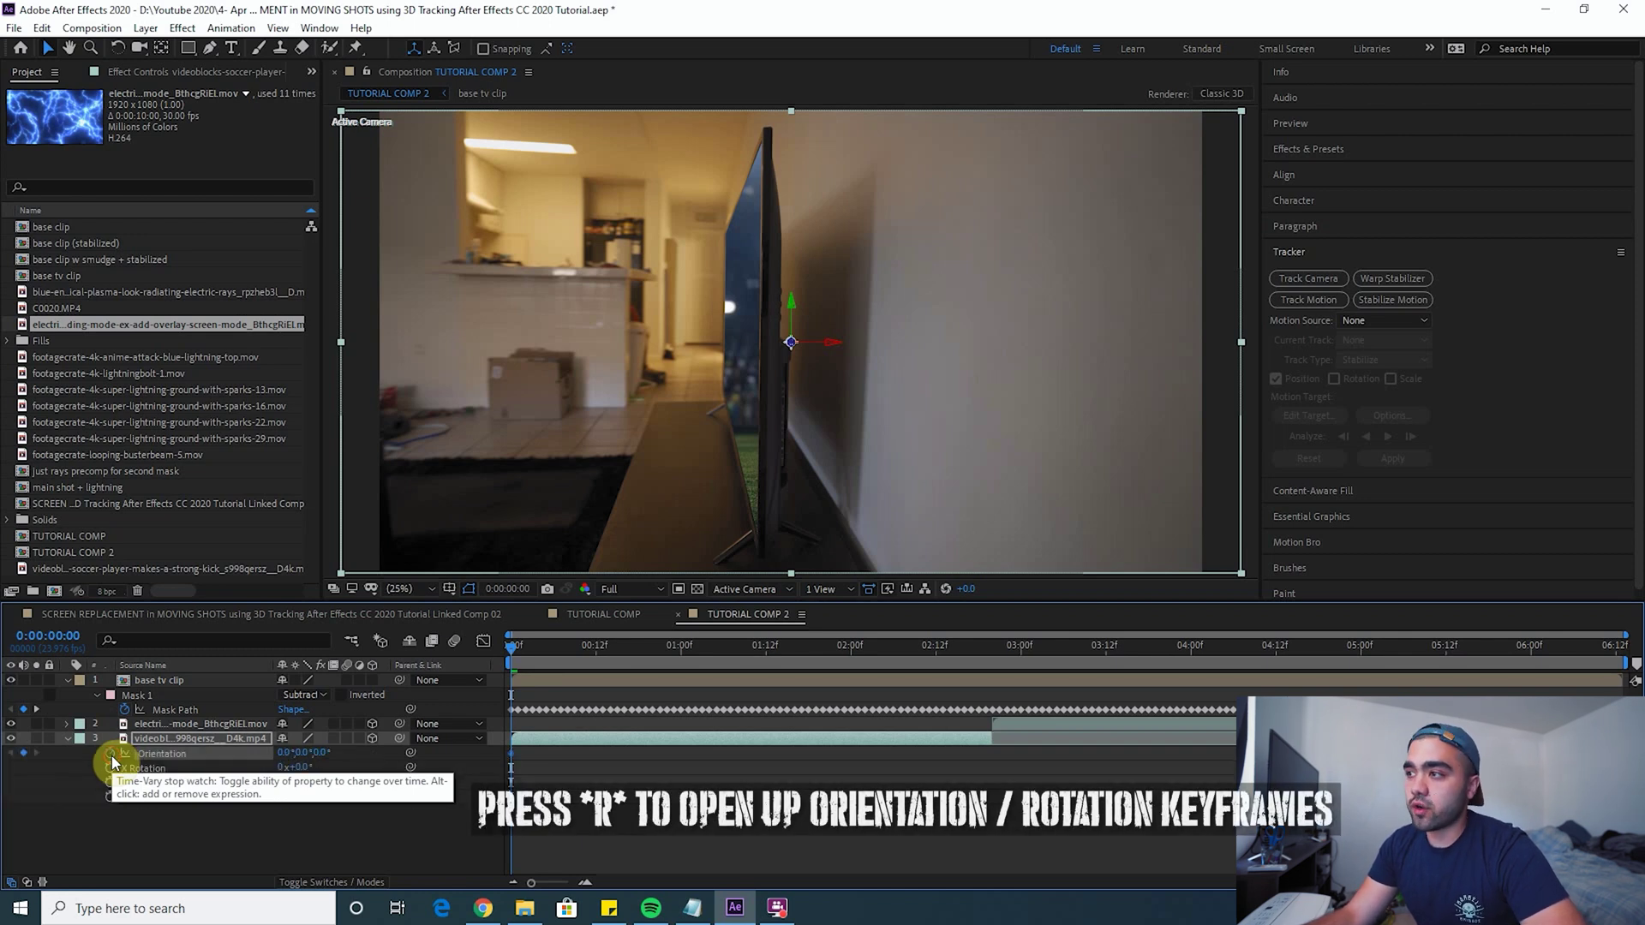
key("u")
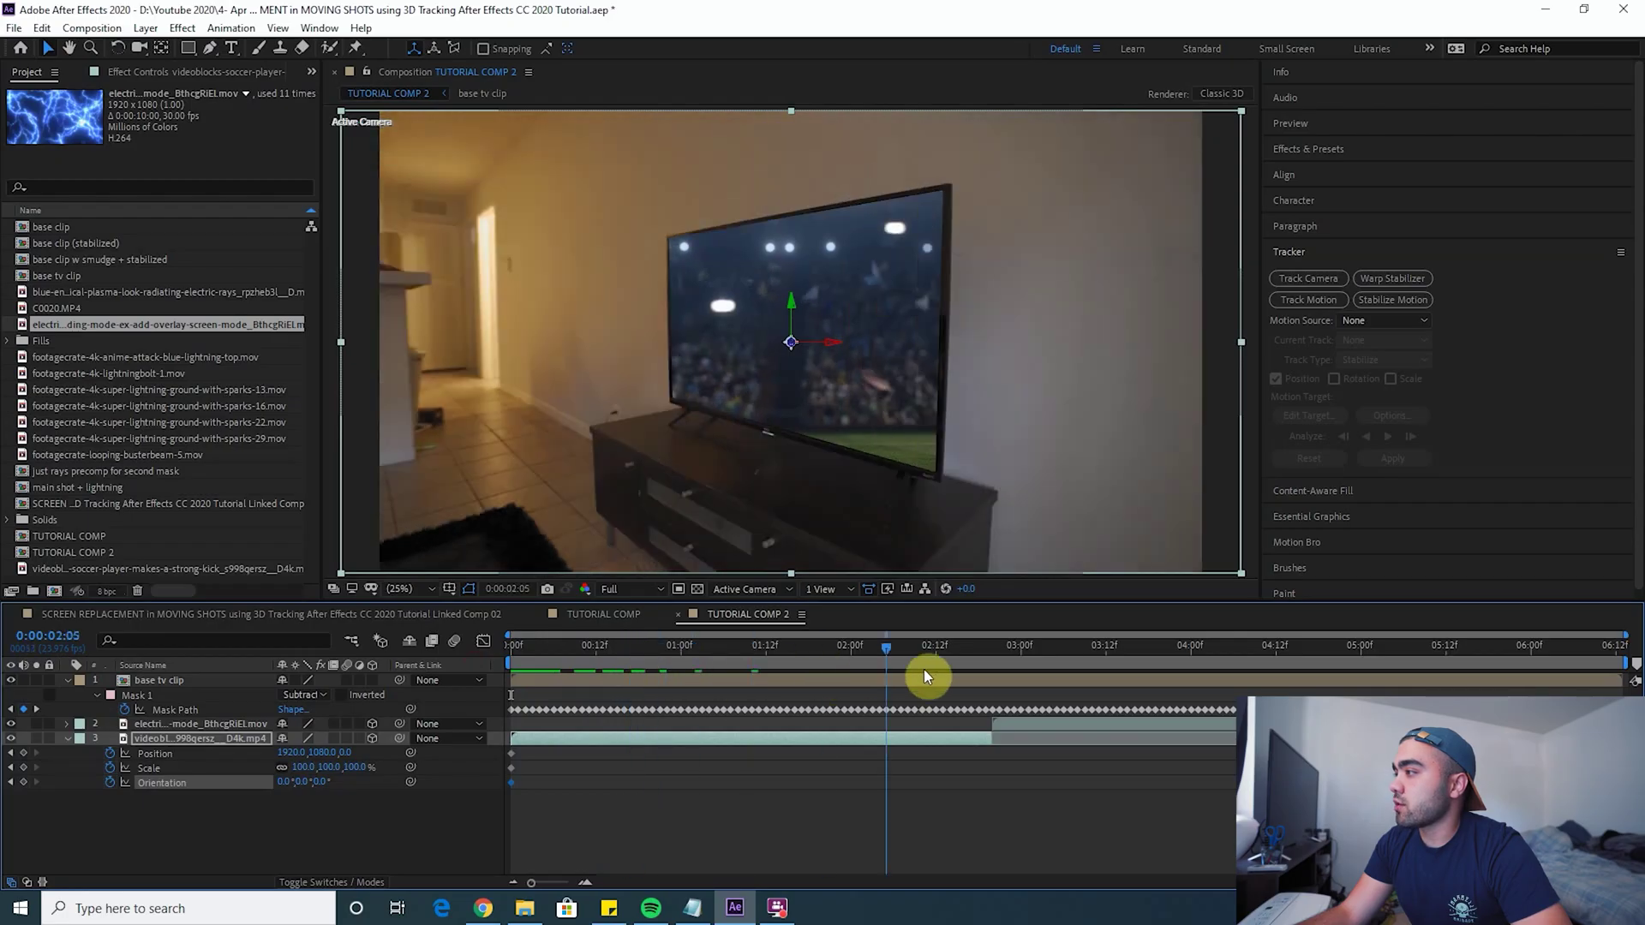
At 0:00:02:19, fit the soccer layer to the TV with scale 45%, orientation 0°, 16°, 1° and position about 1960.7, 967.9, 0.
left_click(986, 671)
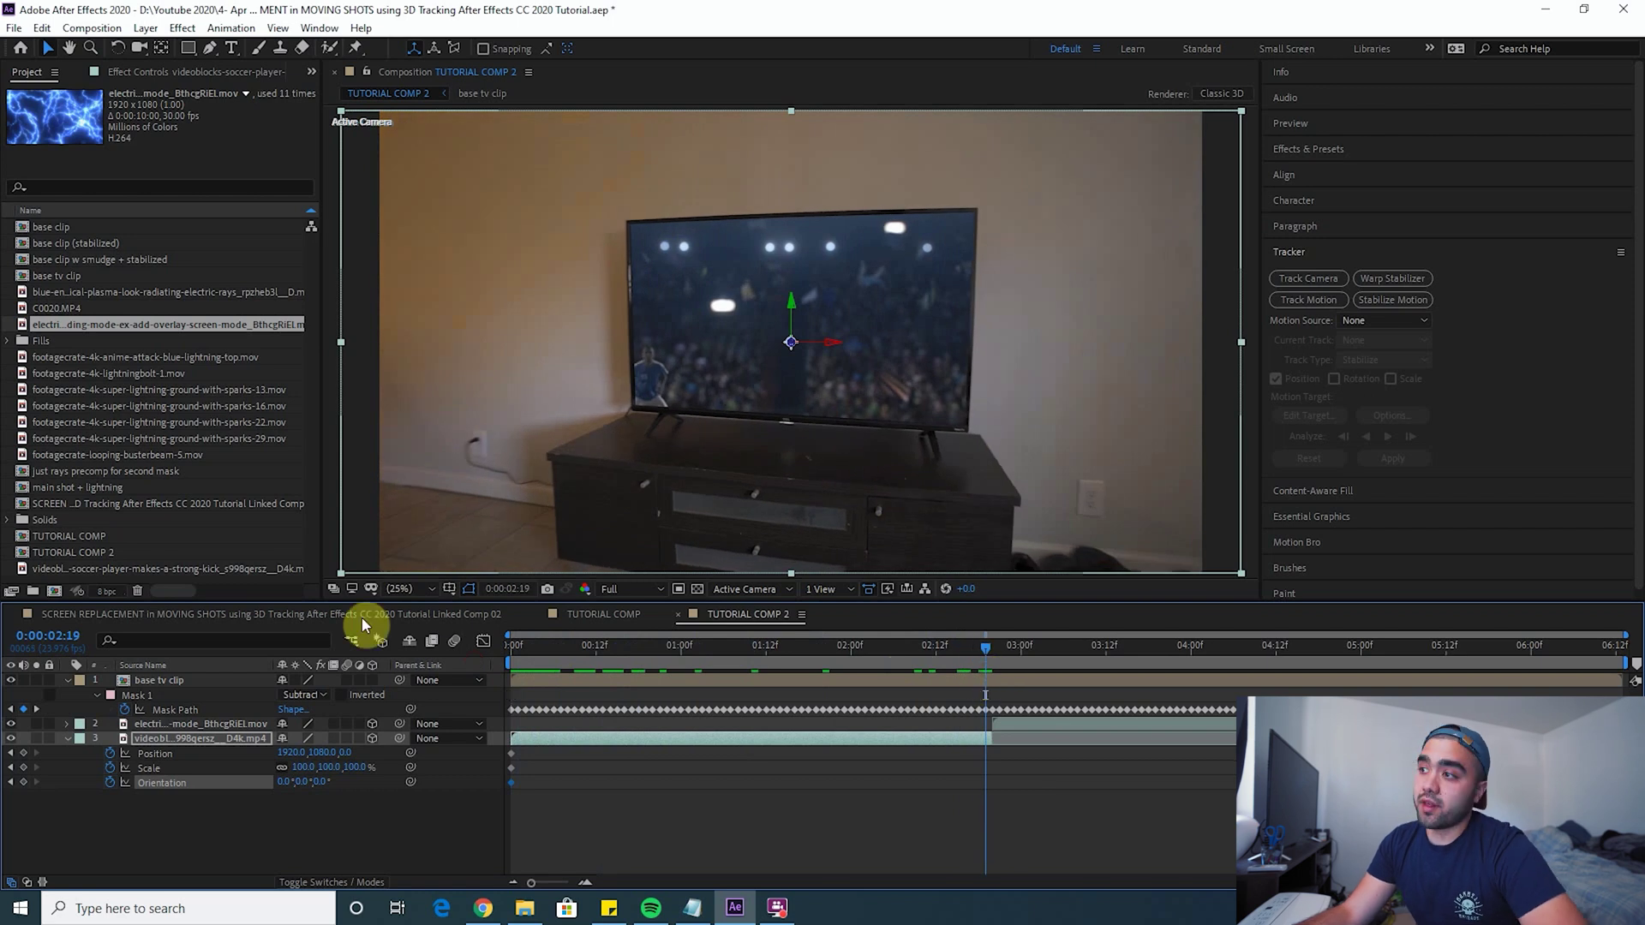
left_click_drag(309, 767, 259, 766)
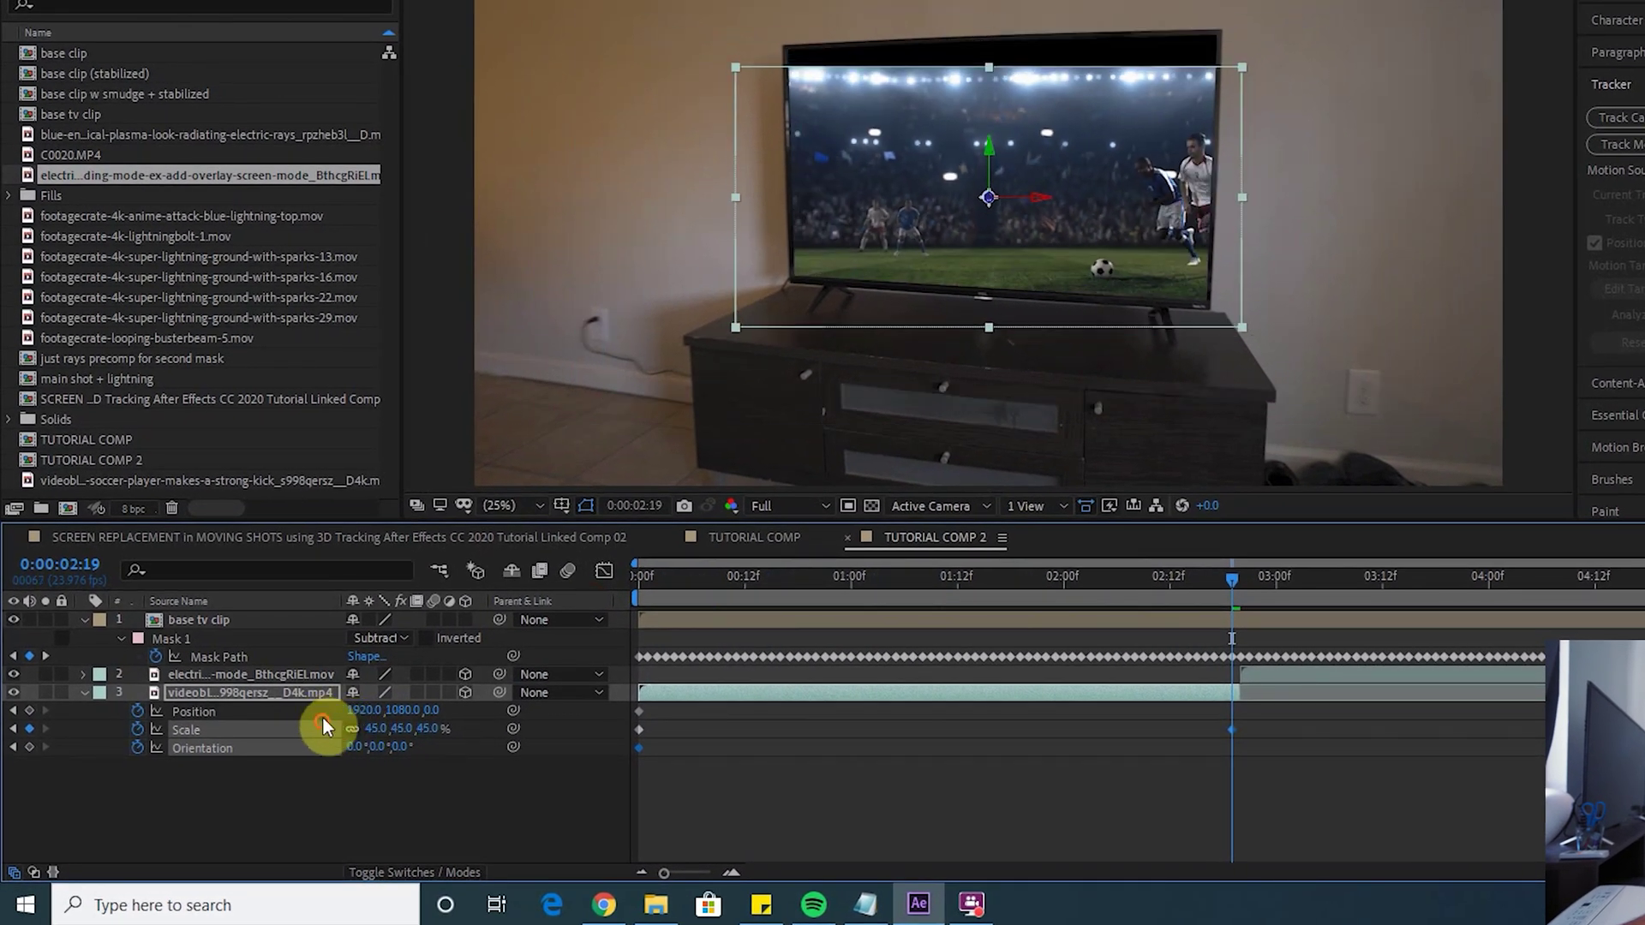
left_click_drag(1010, 283, 1049, 231)
left_click_drag(310, 782, 323, 782)
left_click_drag(774, 435, 892, 368)
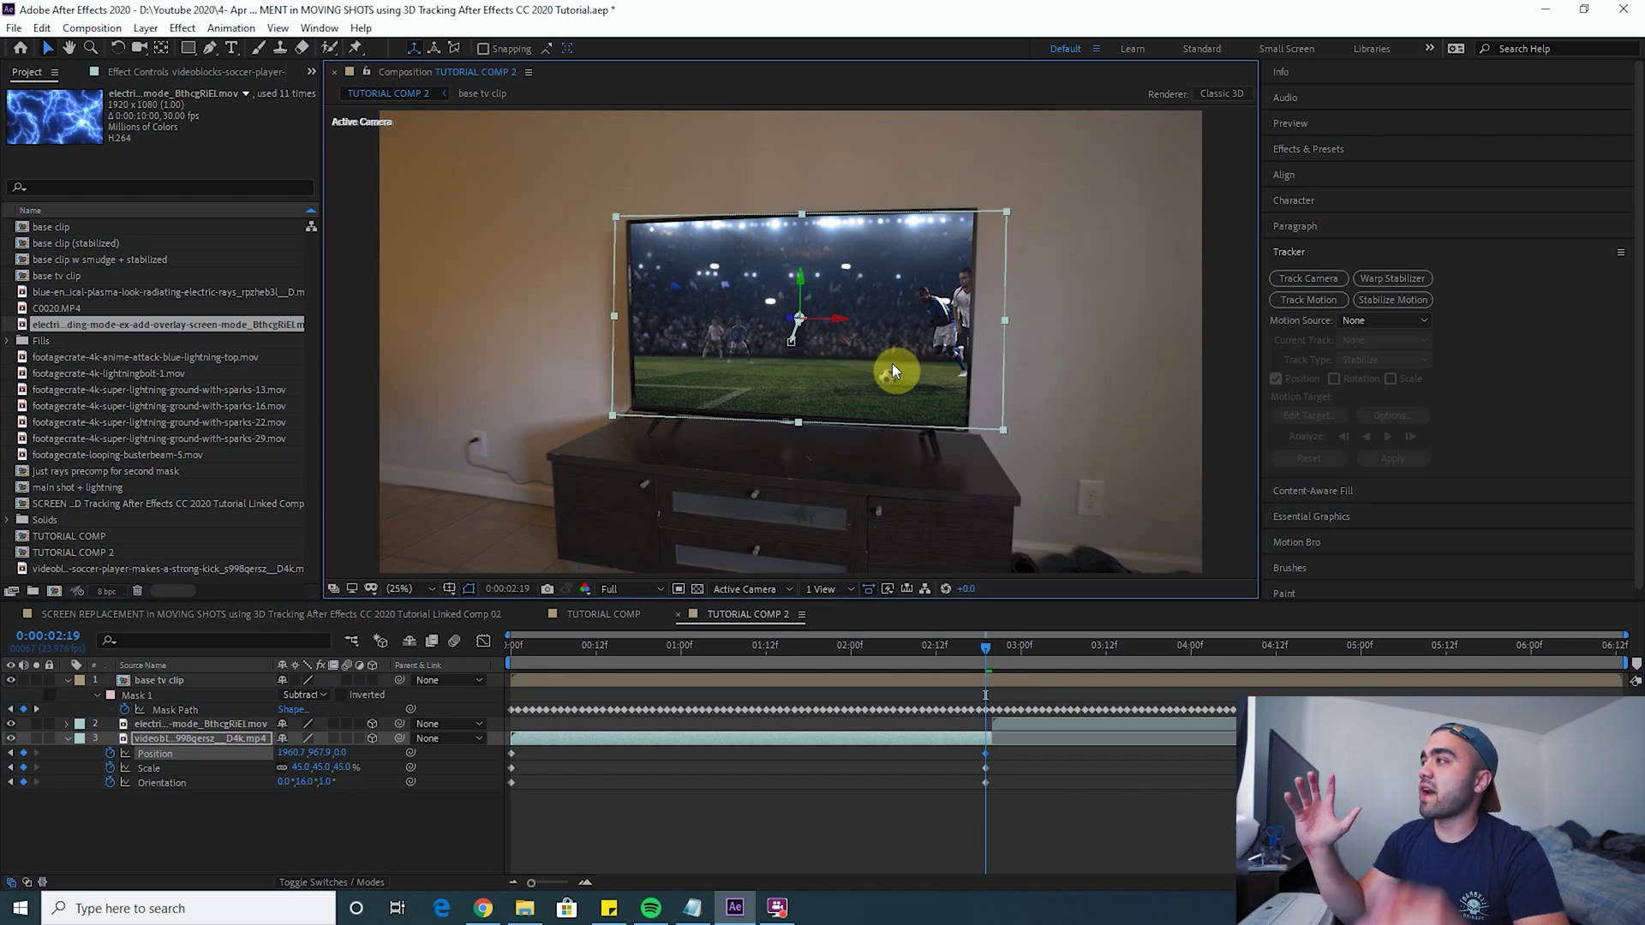
scroll(892, 369, "up", 2)
key("space")
left_click_drag(995, 217, 812, 396)
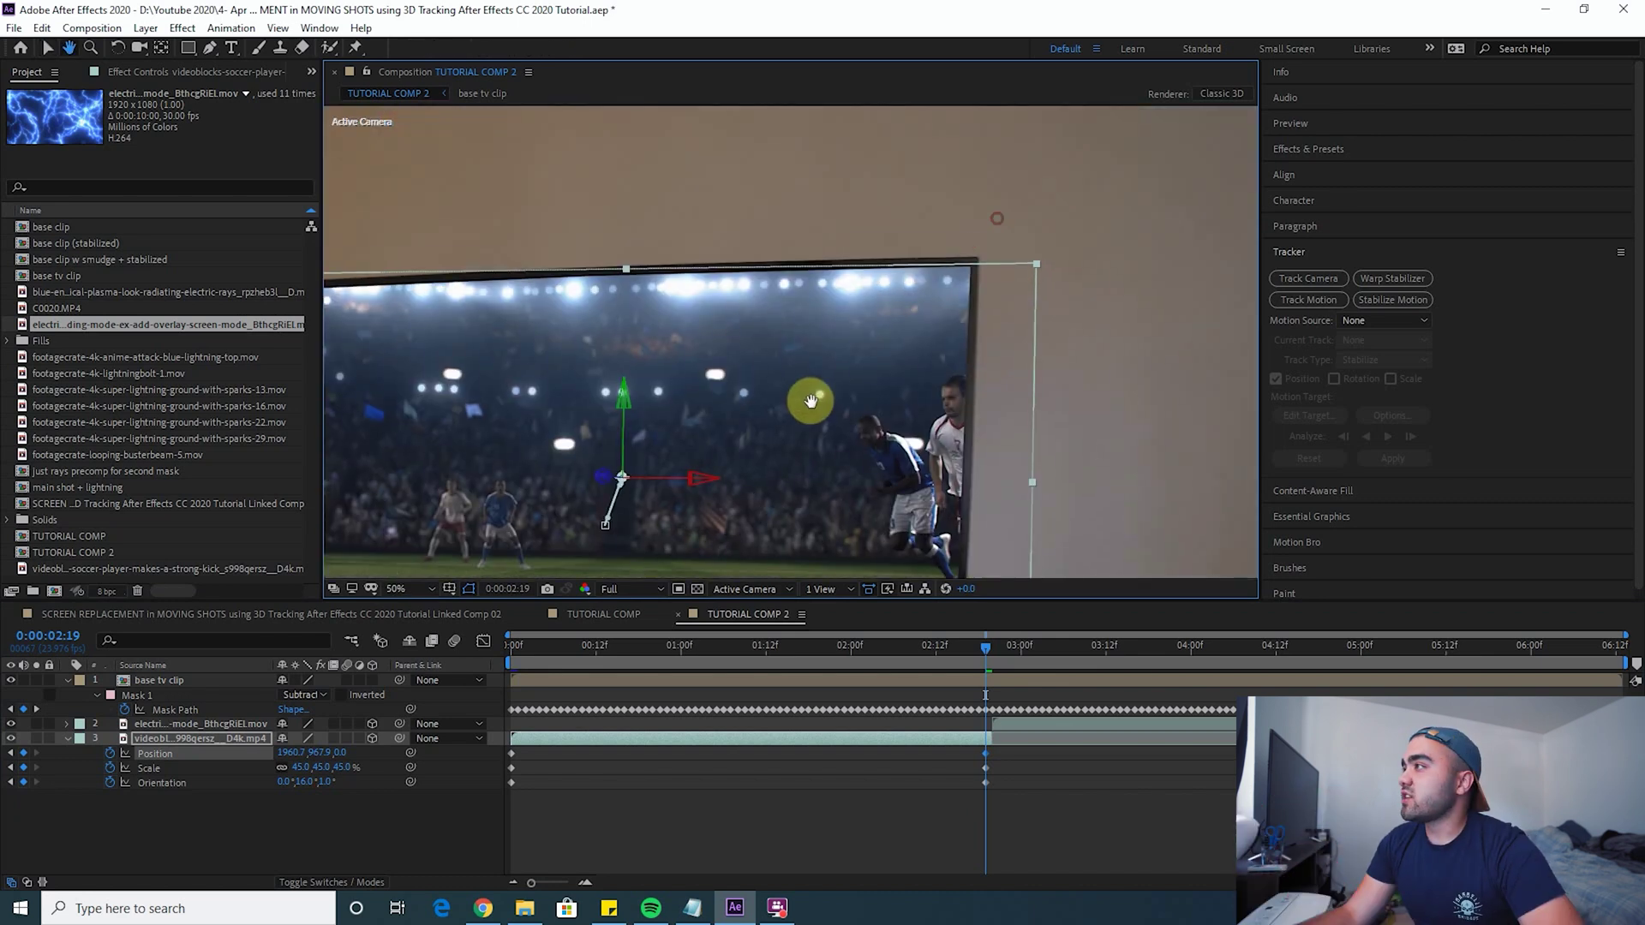
key("period")
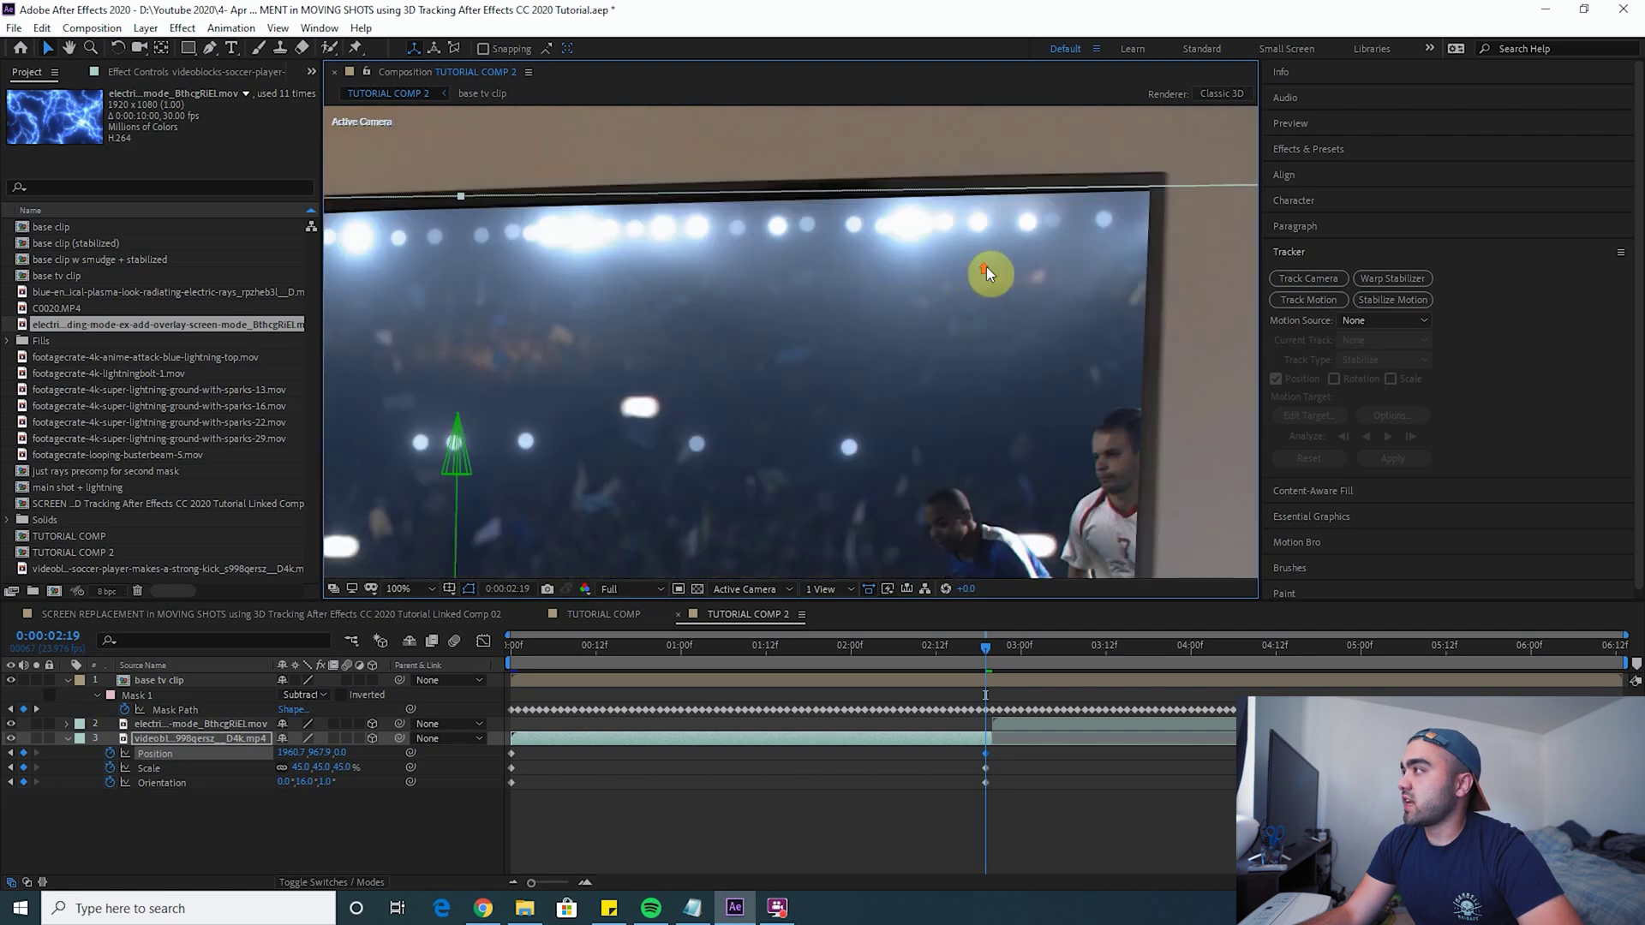
key("comma")
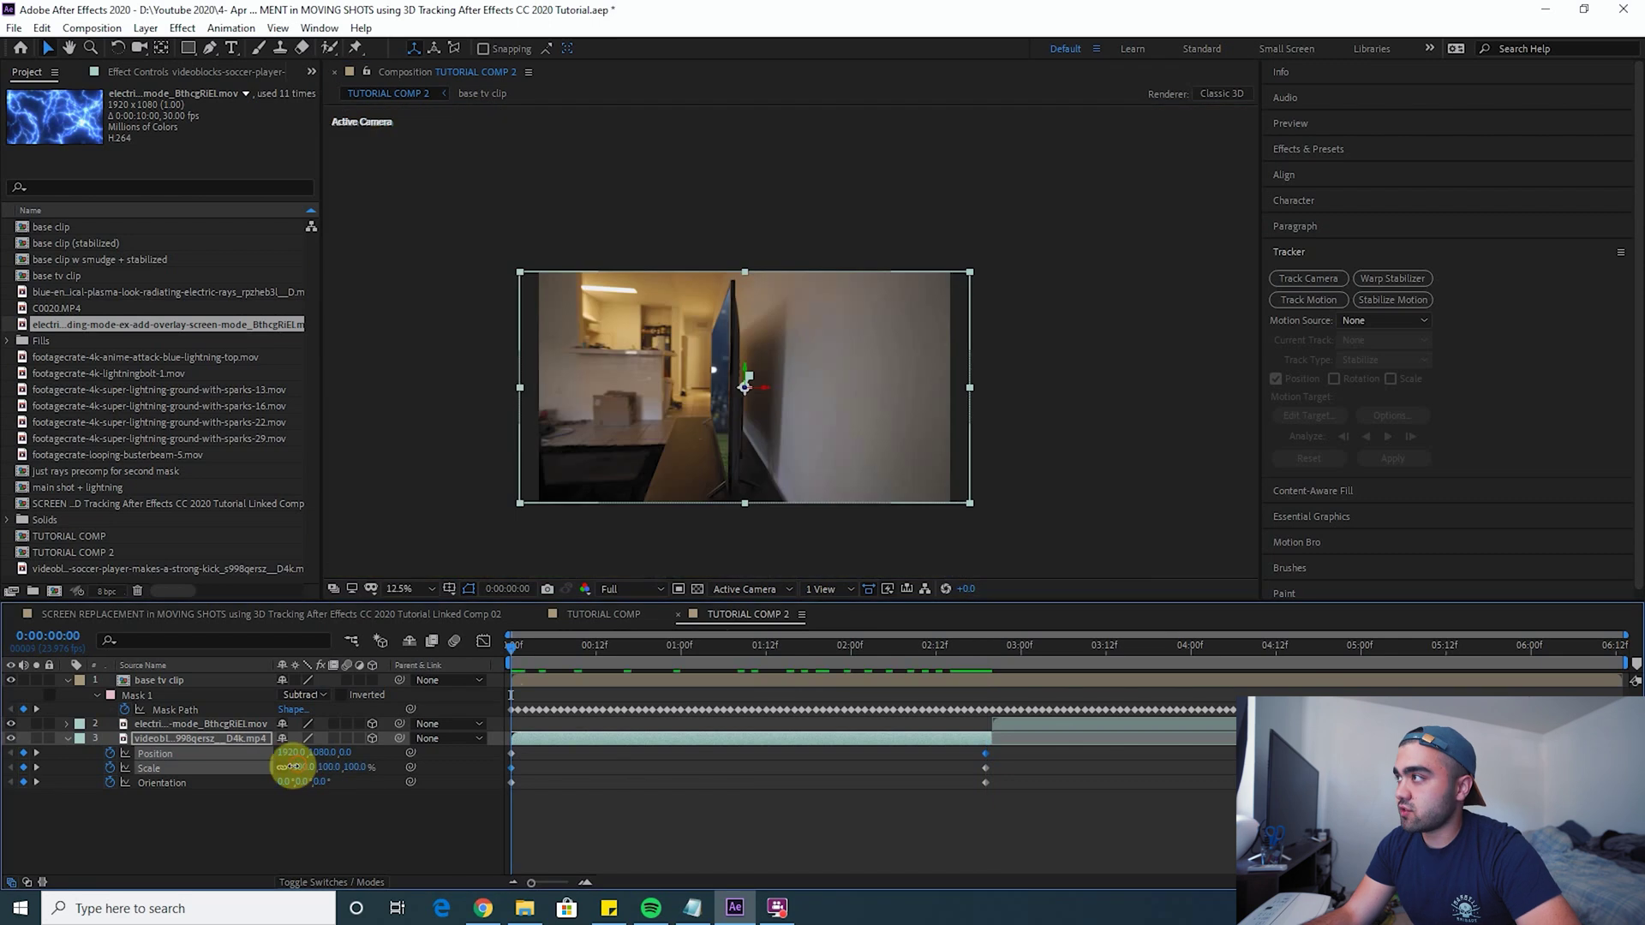
At 0:00:00:00, fit the soccer layer to the TV with scale 84%, orientation 6°, 84°, 356° and position about 1643.5, 1080, 590.
left_click_drag(286, 762, 373, 782)
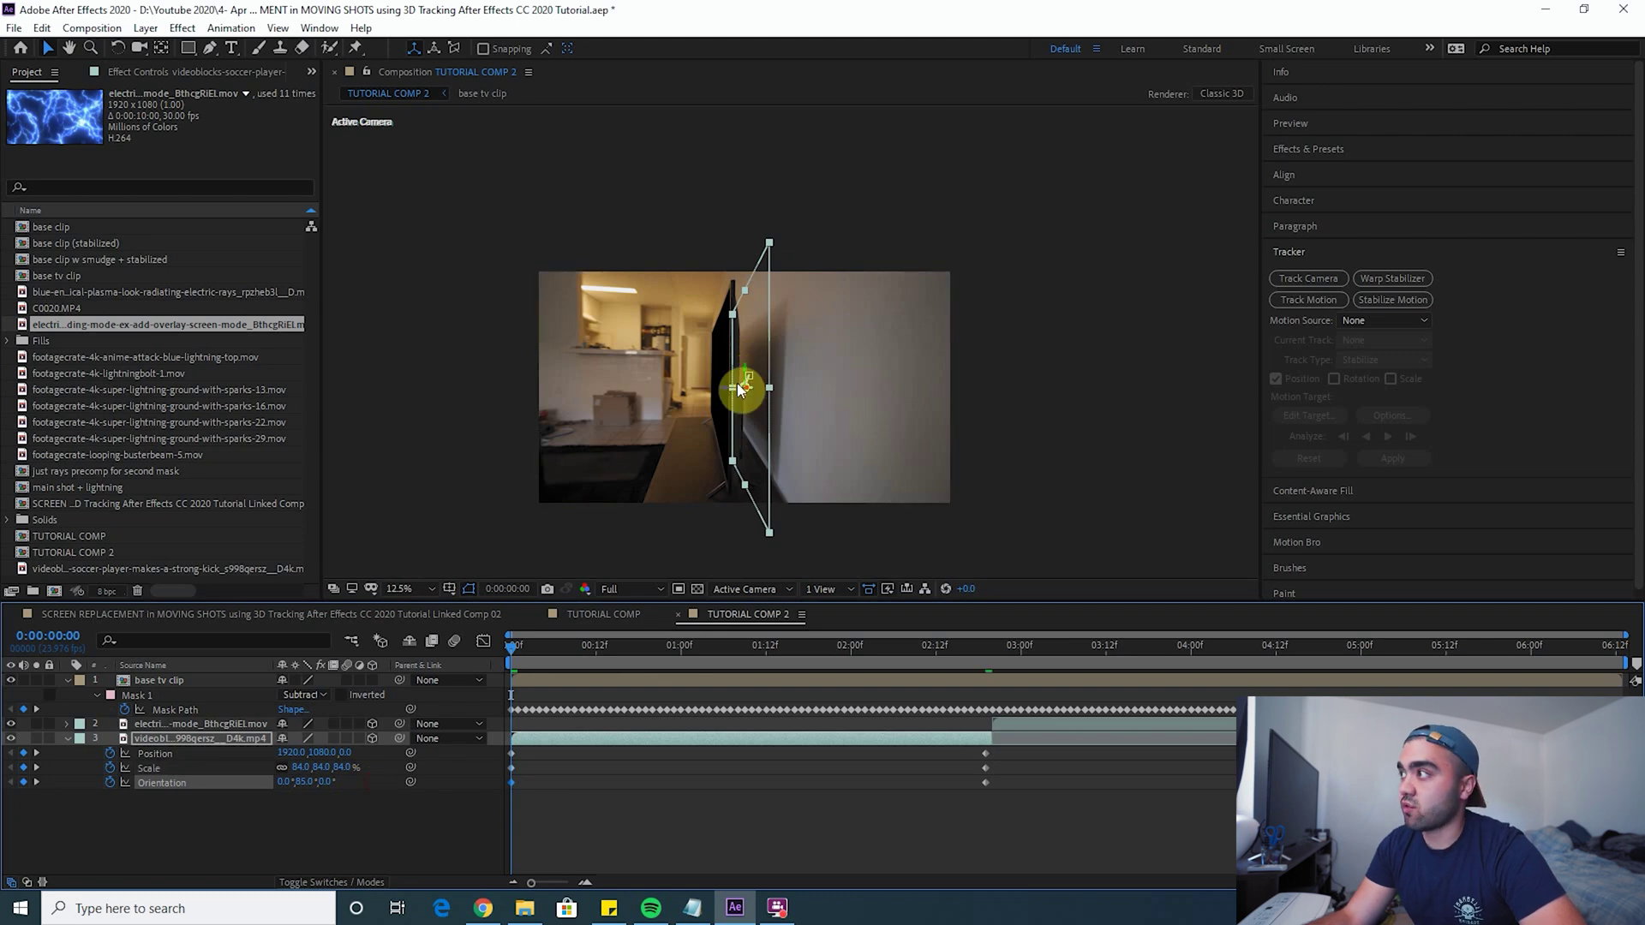
left_click_drag(724, 390, 701, 390)
scroll(723, 377, "up", 1)
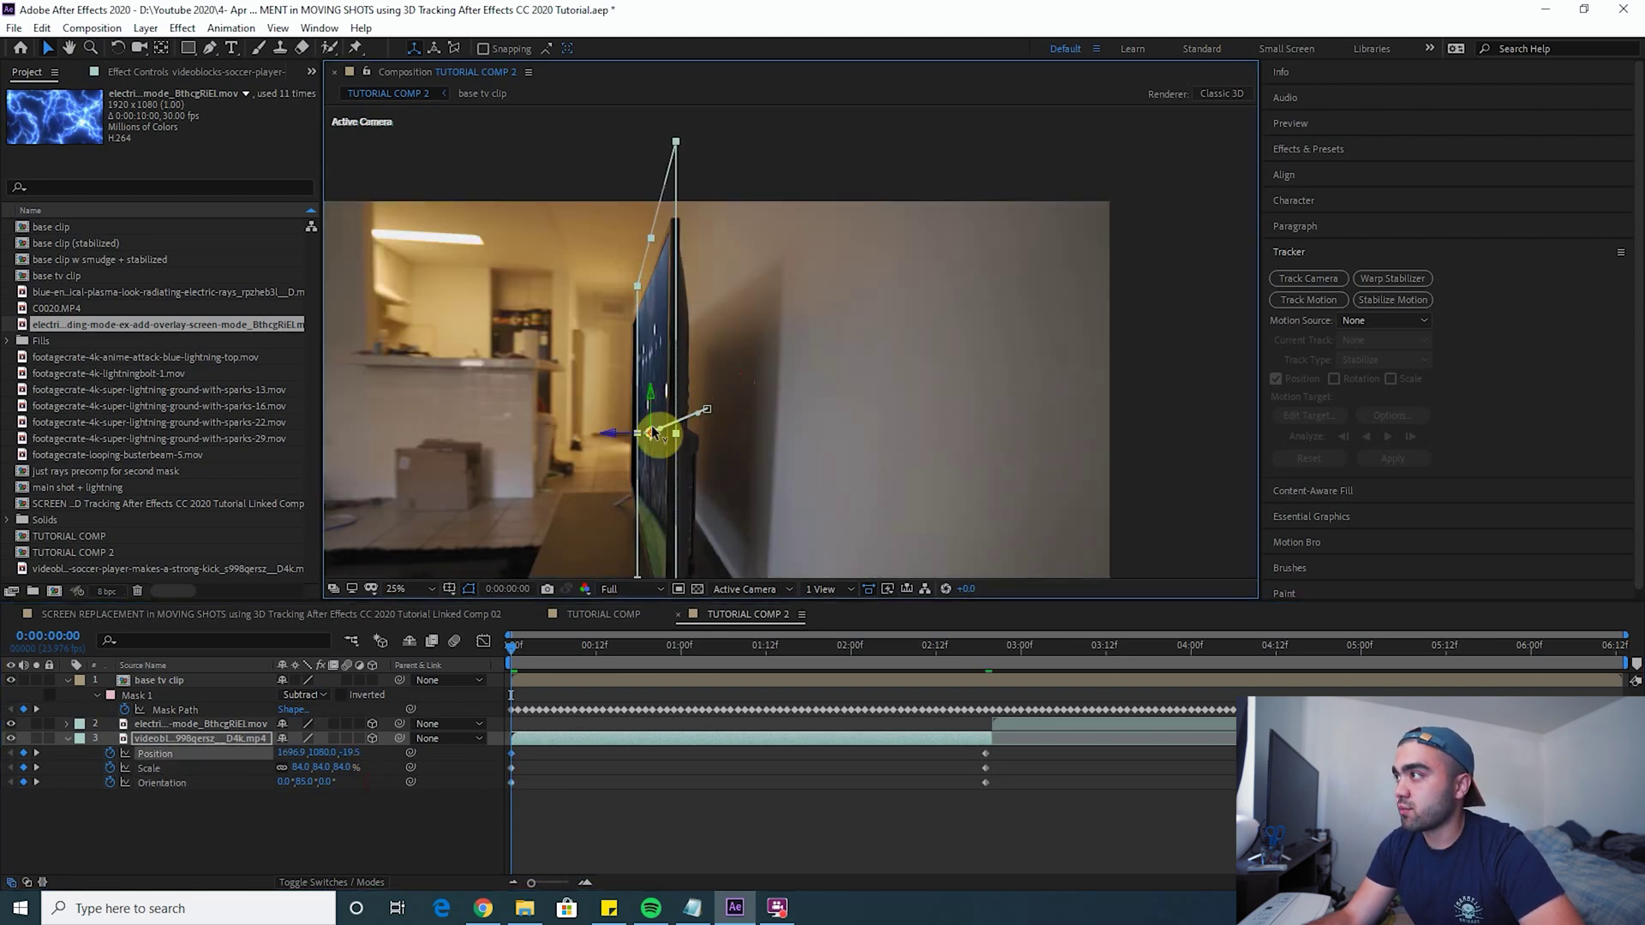
left_click_drag(630, 443, 518, 449)
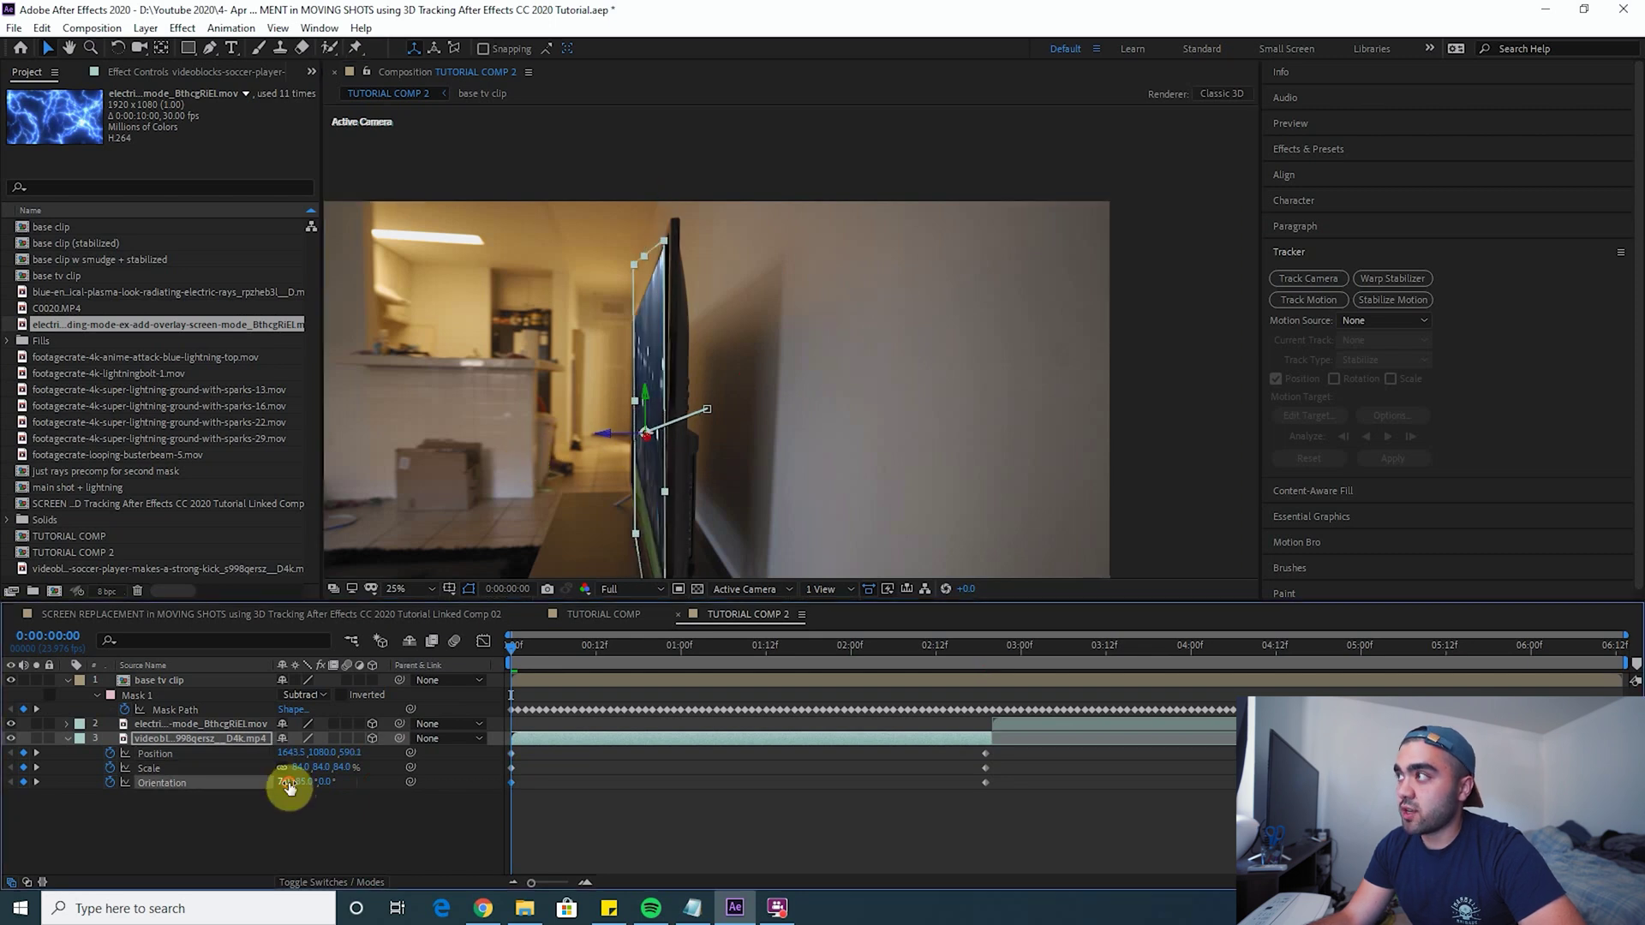
left_click_drag(327, 783, 287, 778)
key("ctrl+z")
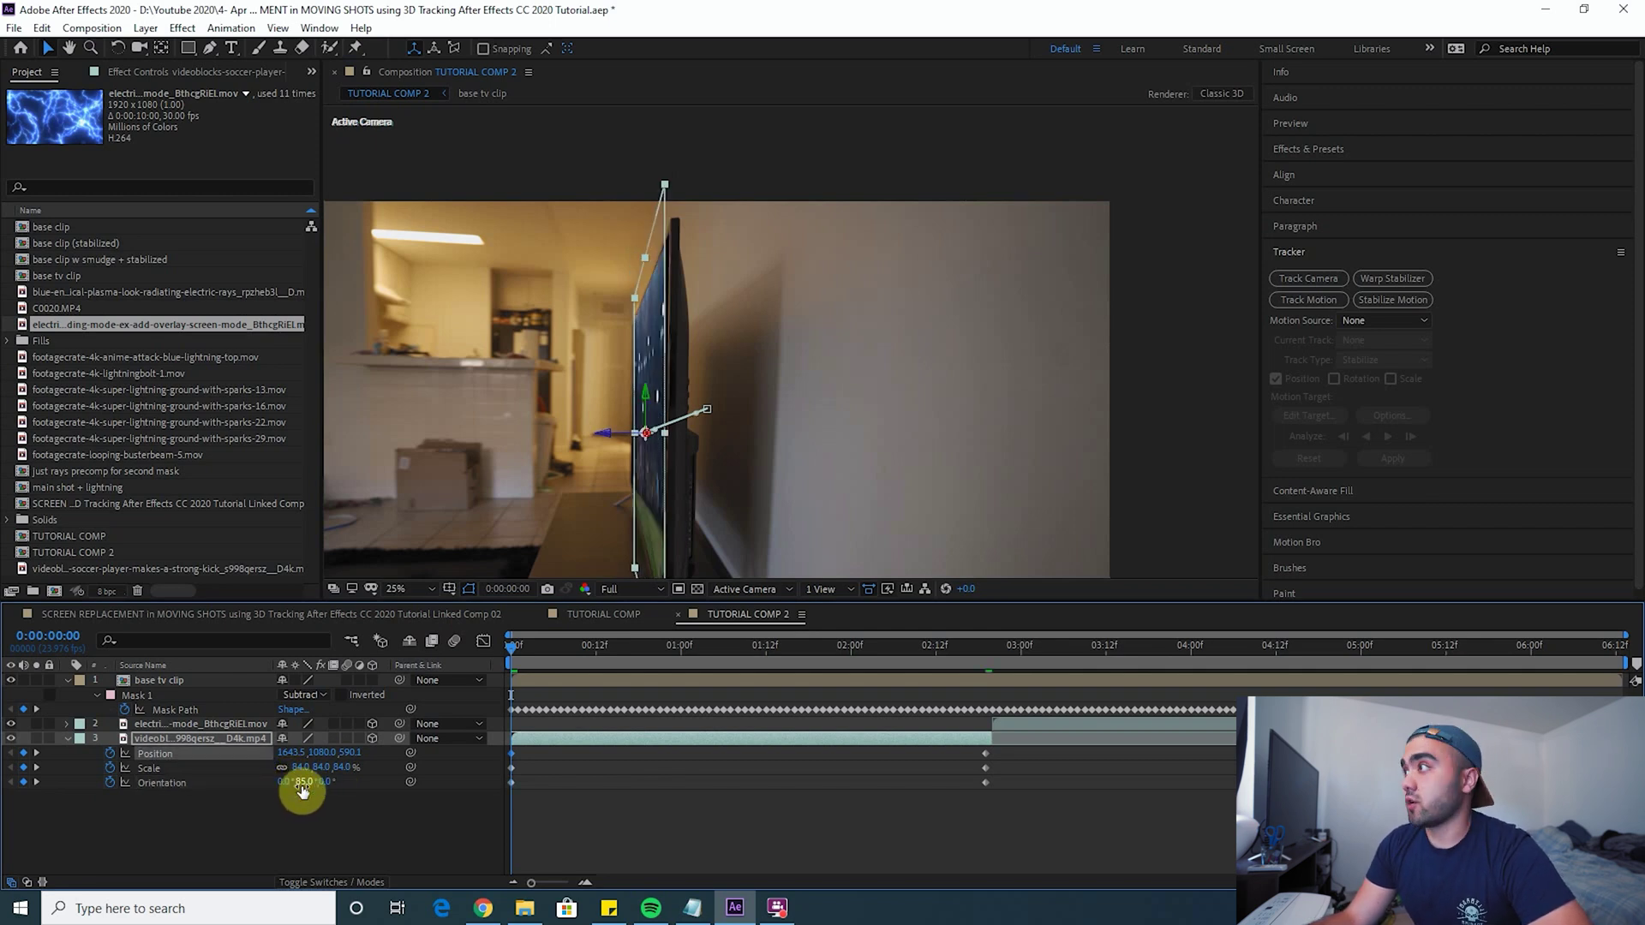
Play back the soccer layer's 3D motion from the start past the cut to the electric lightning clip.
key("comma")
key("space")
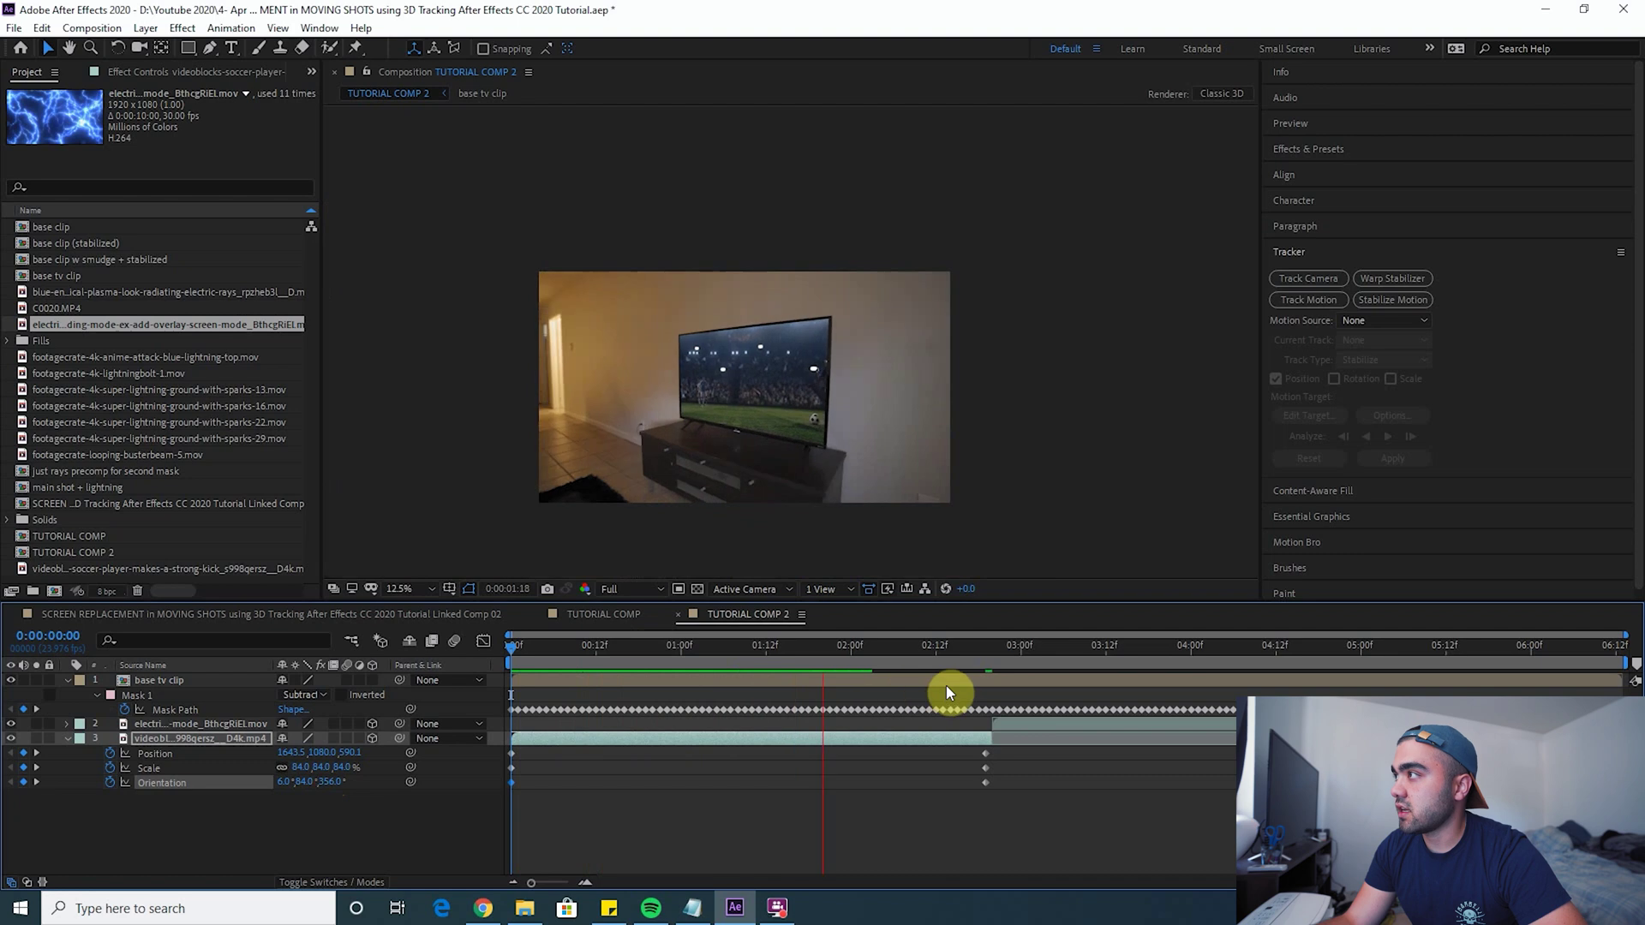
key("period")
key("space")
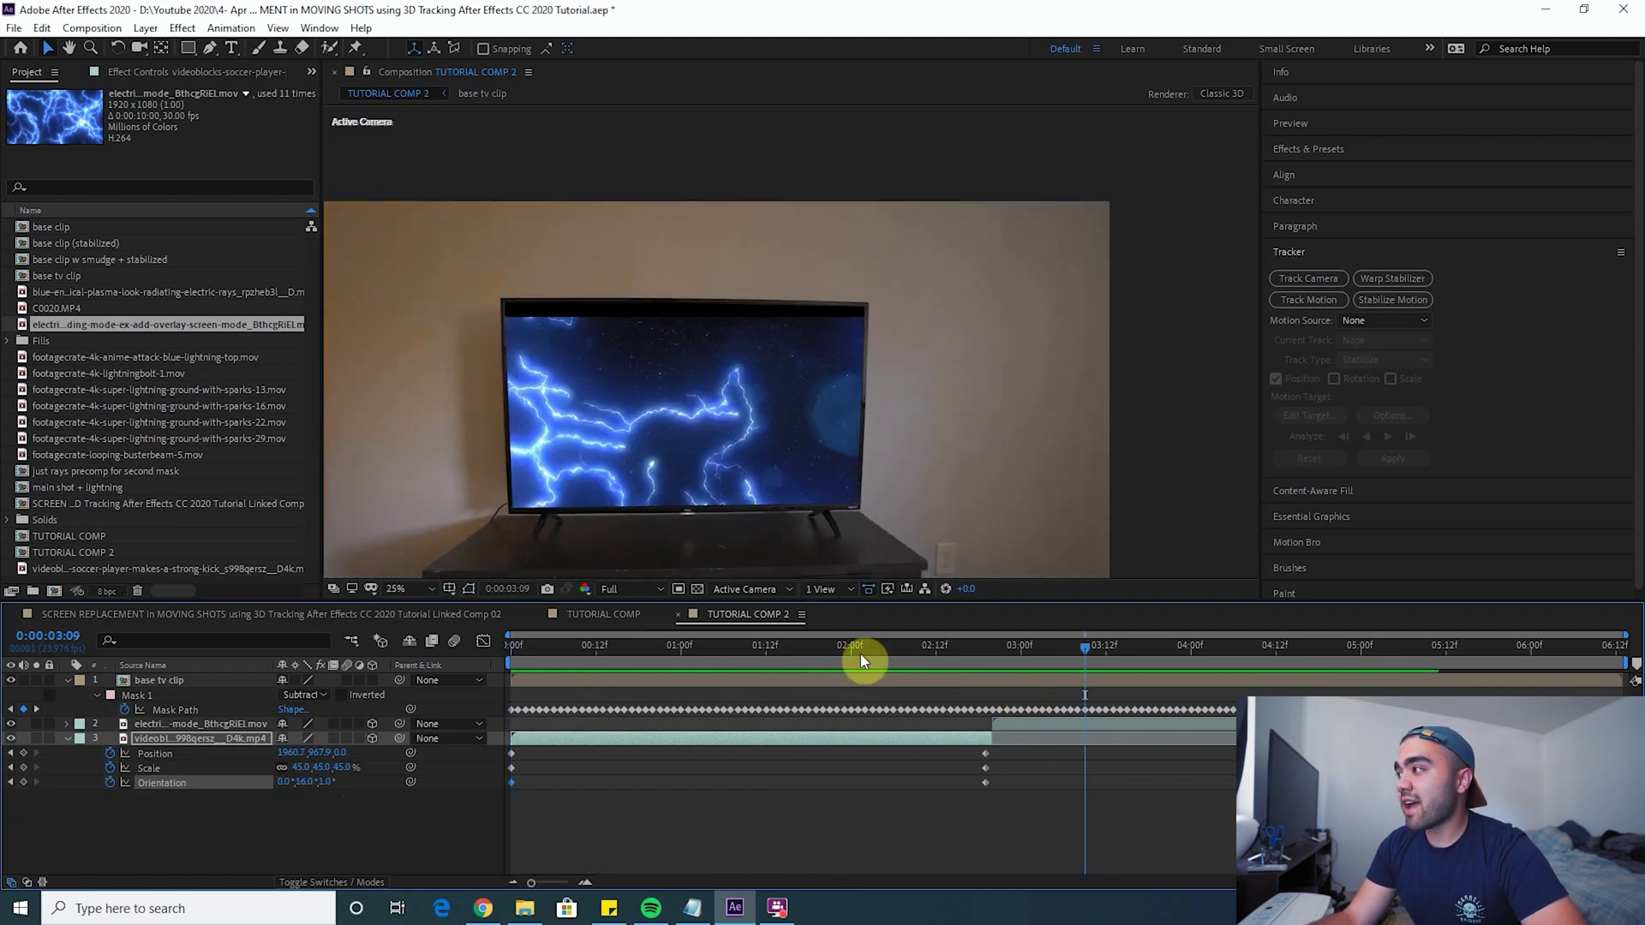
key("Home")
key("space")
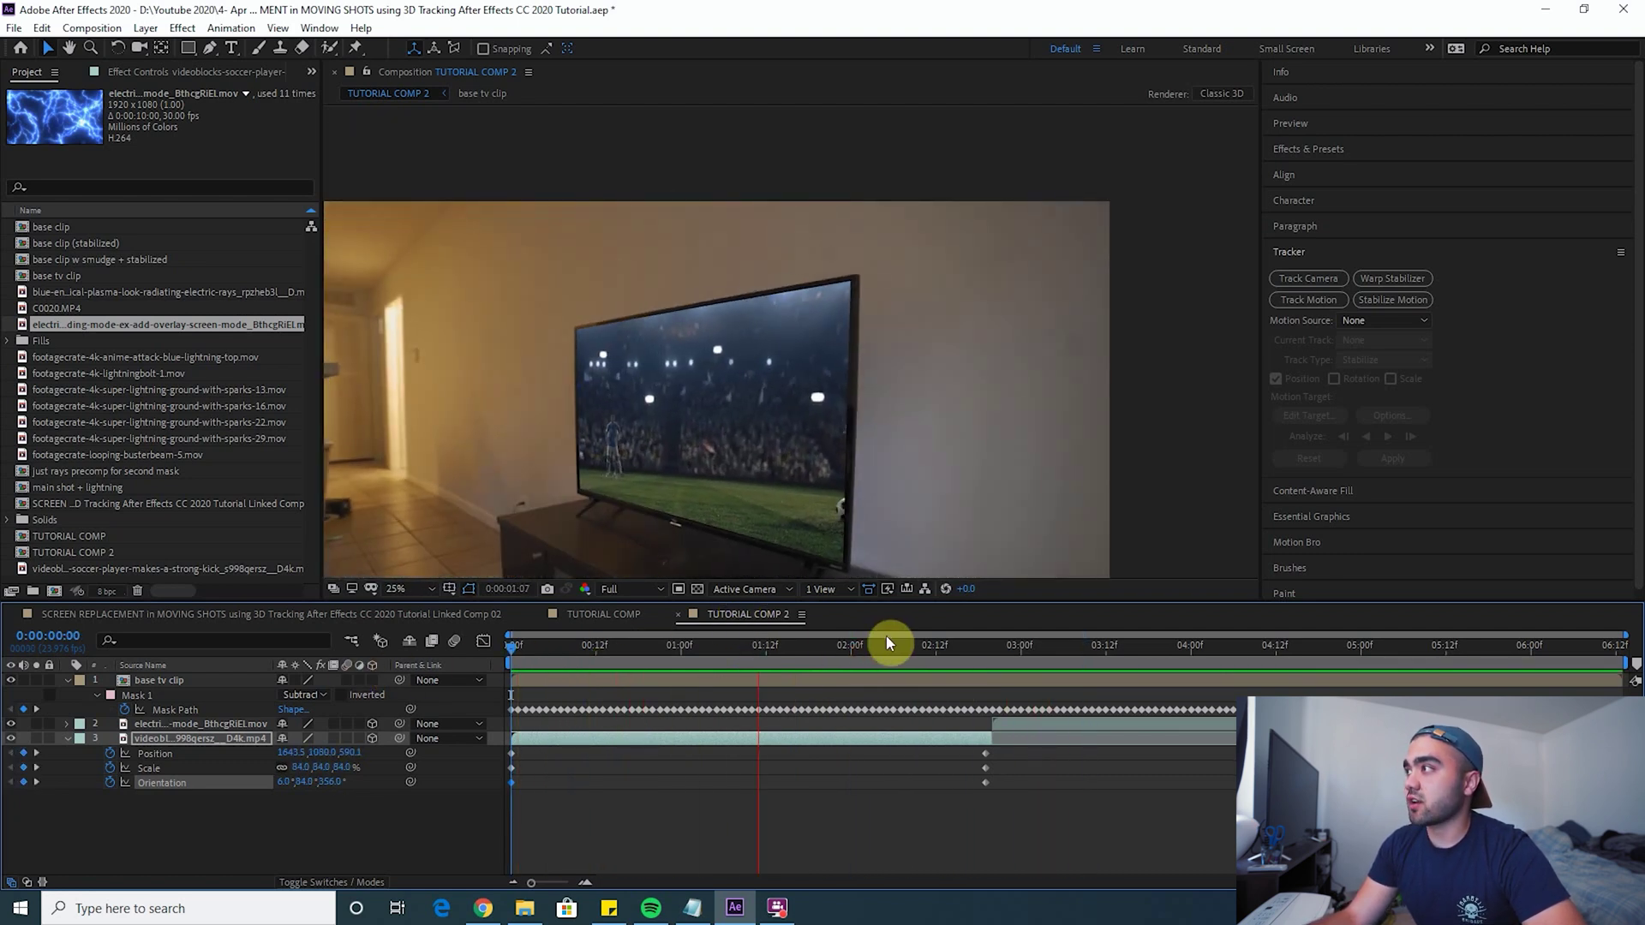
key("space")
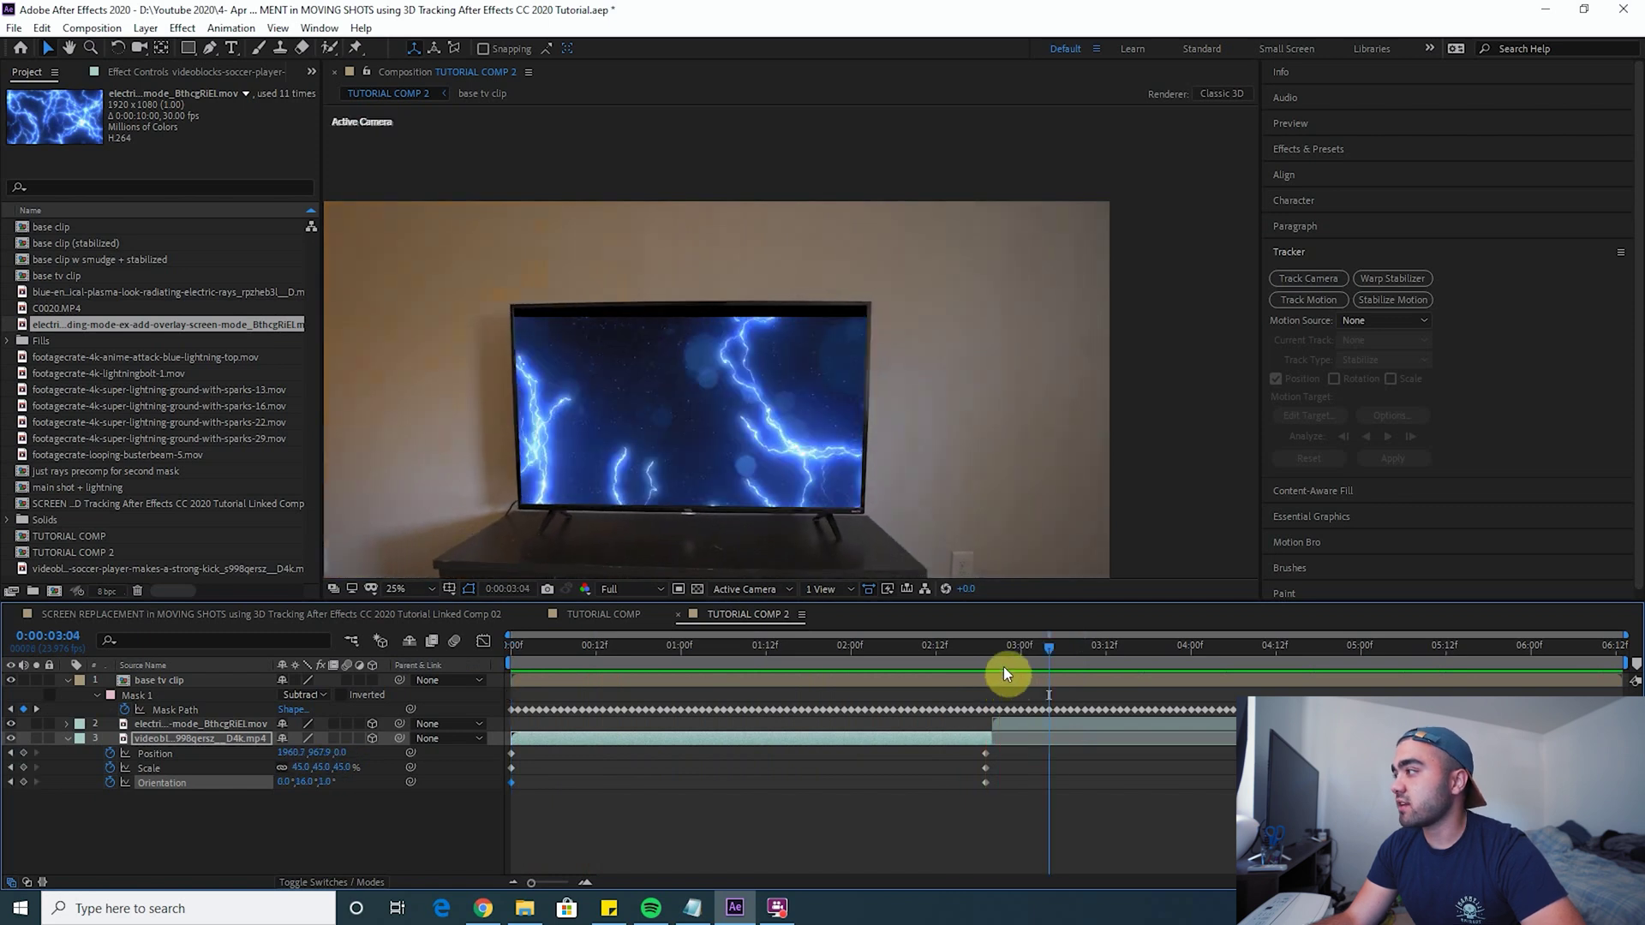
Apply Easy Ease In to the soccer layer's ending Position, Scale and Orientation keyframes, and check the motion at 0:00:00:16.
key("Home")
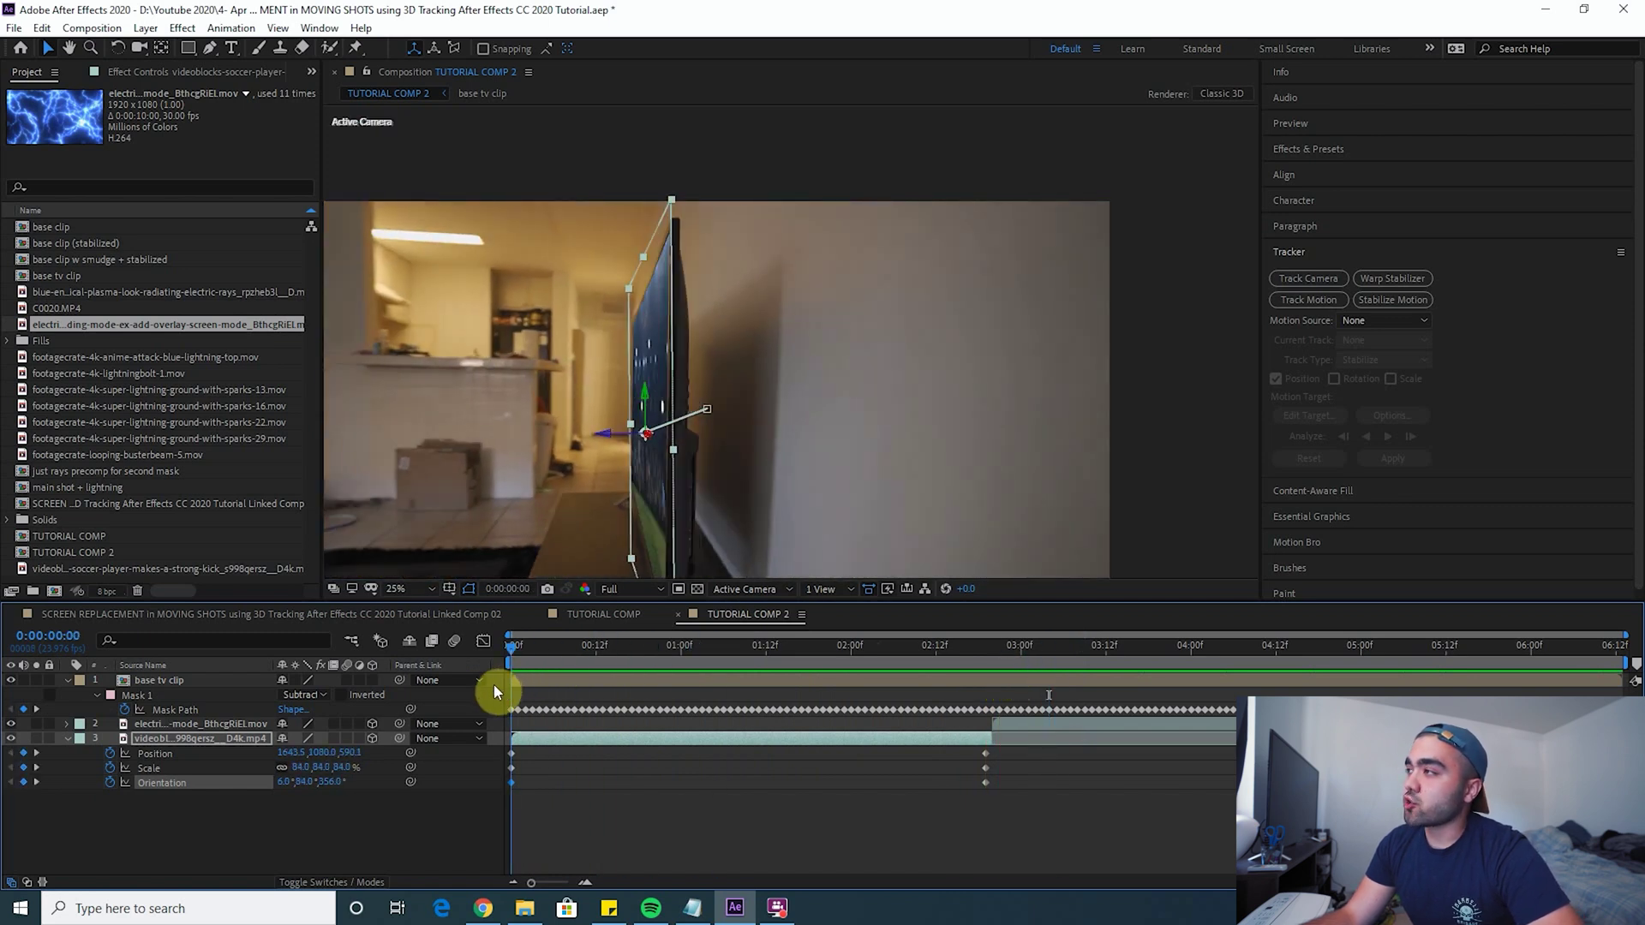
left_click_drag(533, 799, 510, 752)
left_click(548, 795)
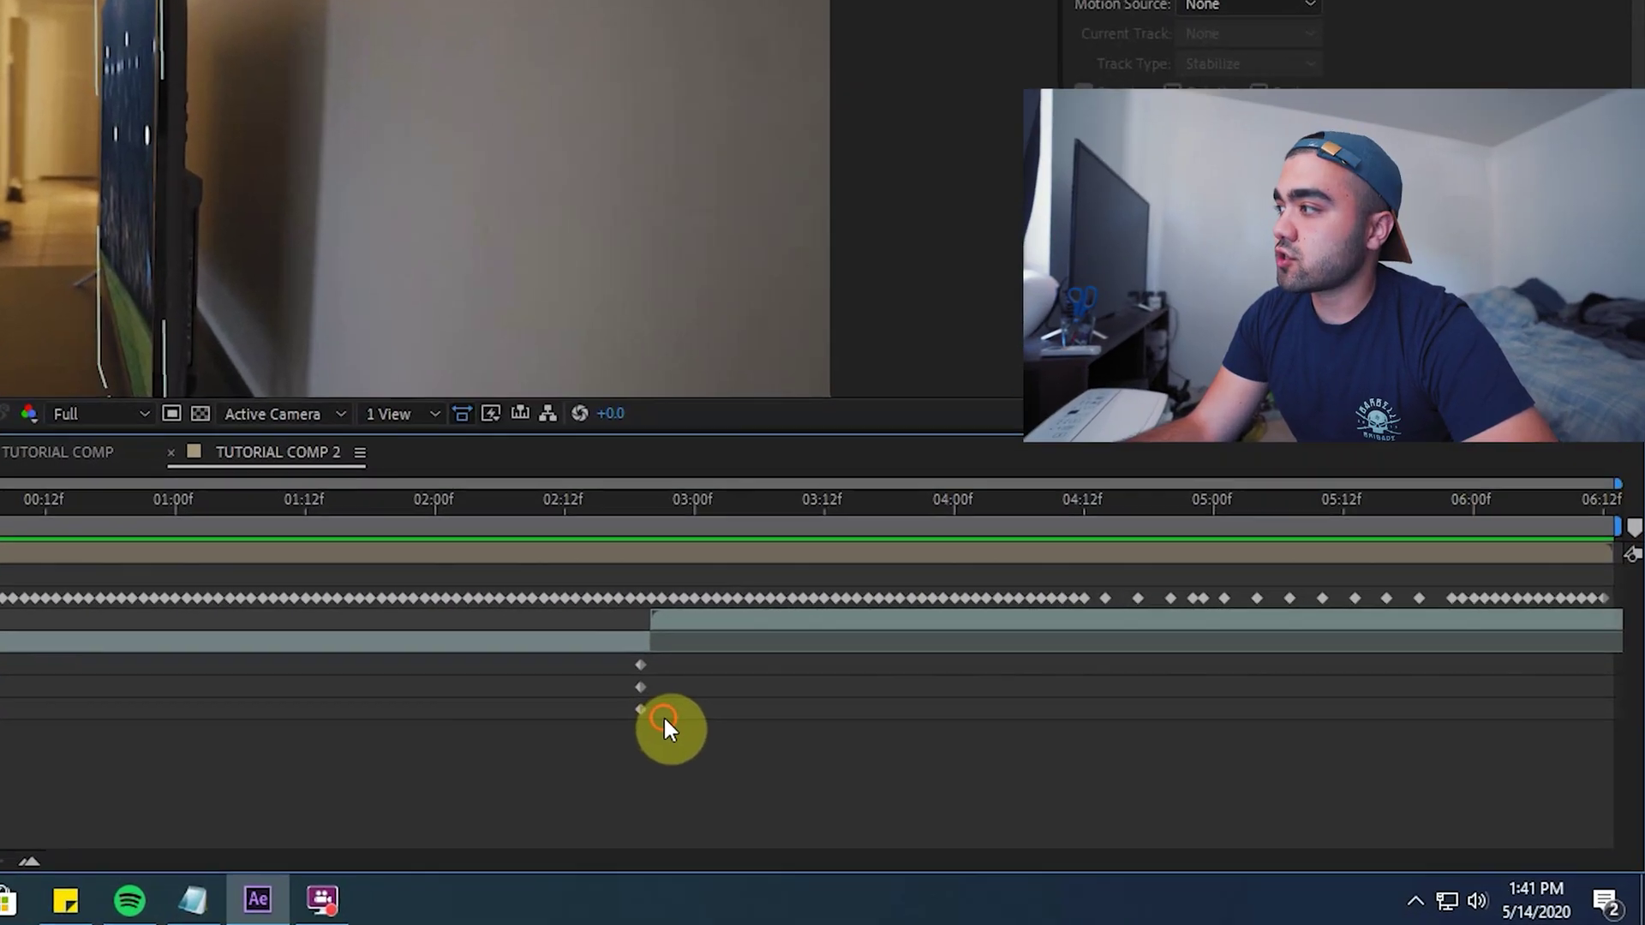
left_click_drag(1001, 796, 986, 751)
right_click(627, 659)
mouse_move(771, 639)
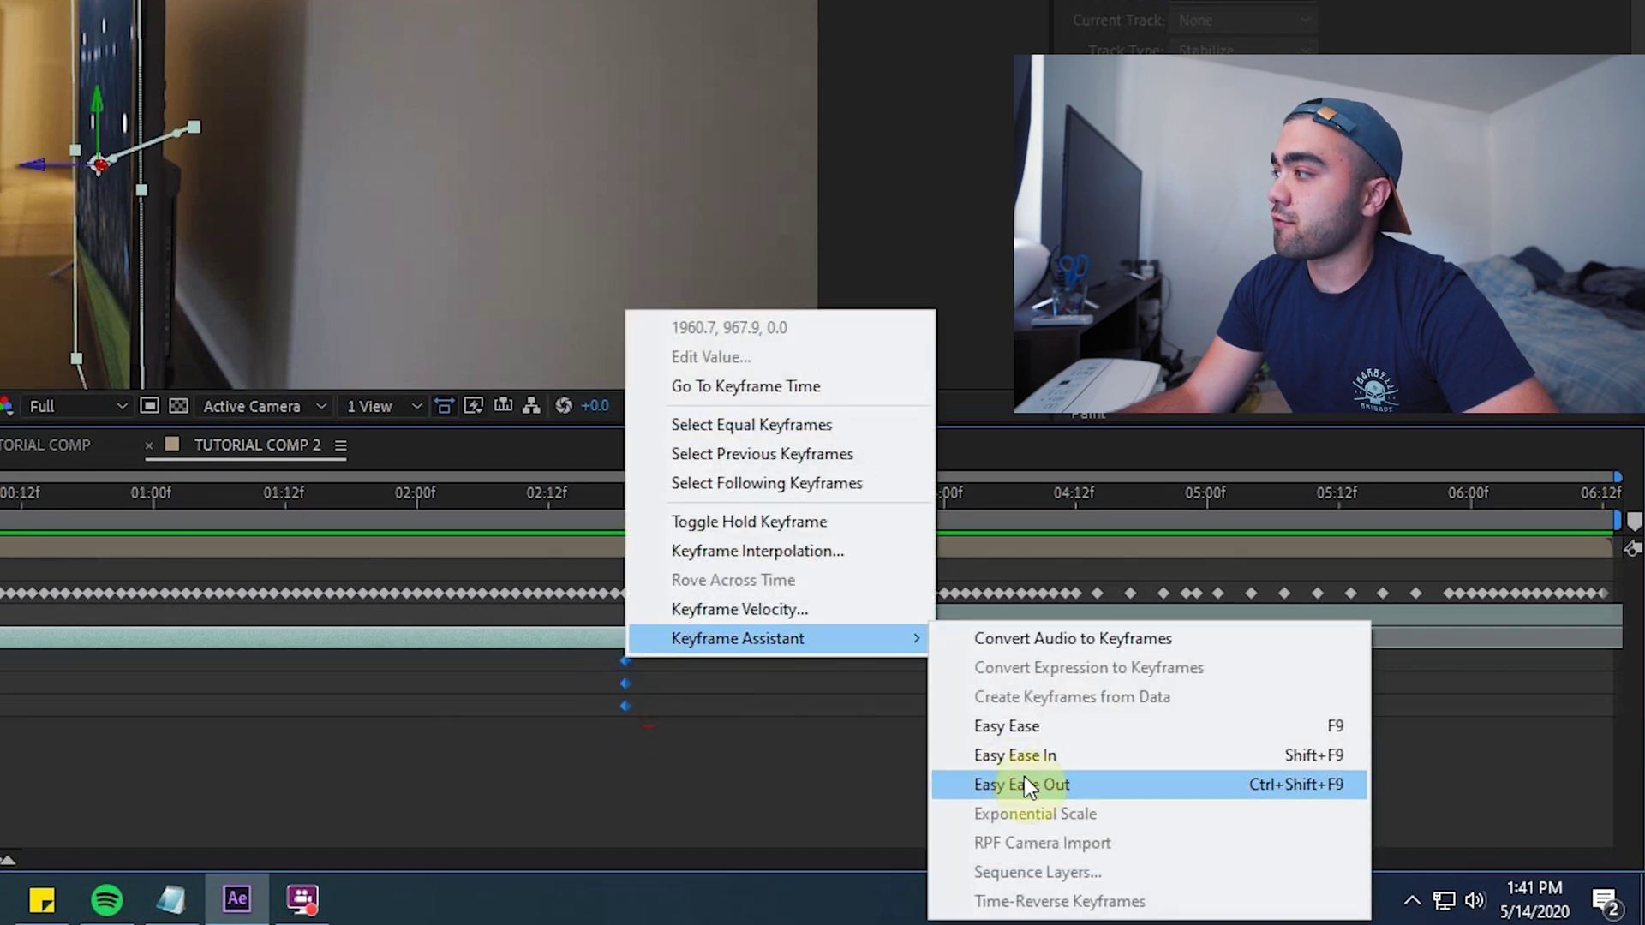
left_click(1037, 751)
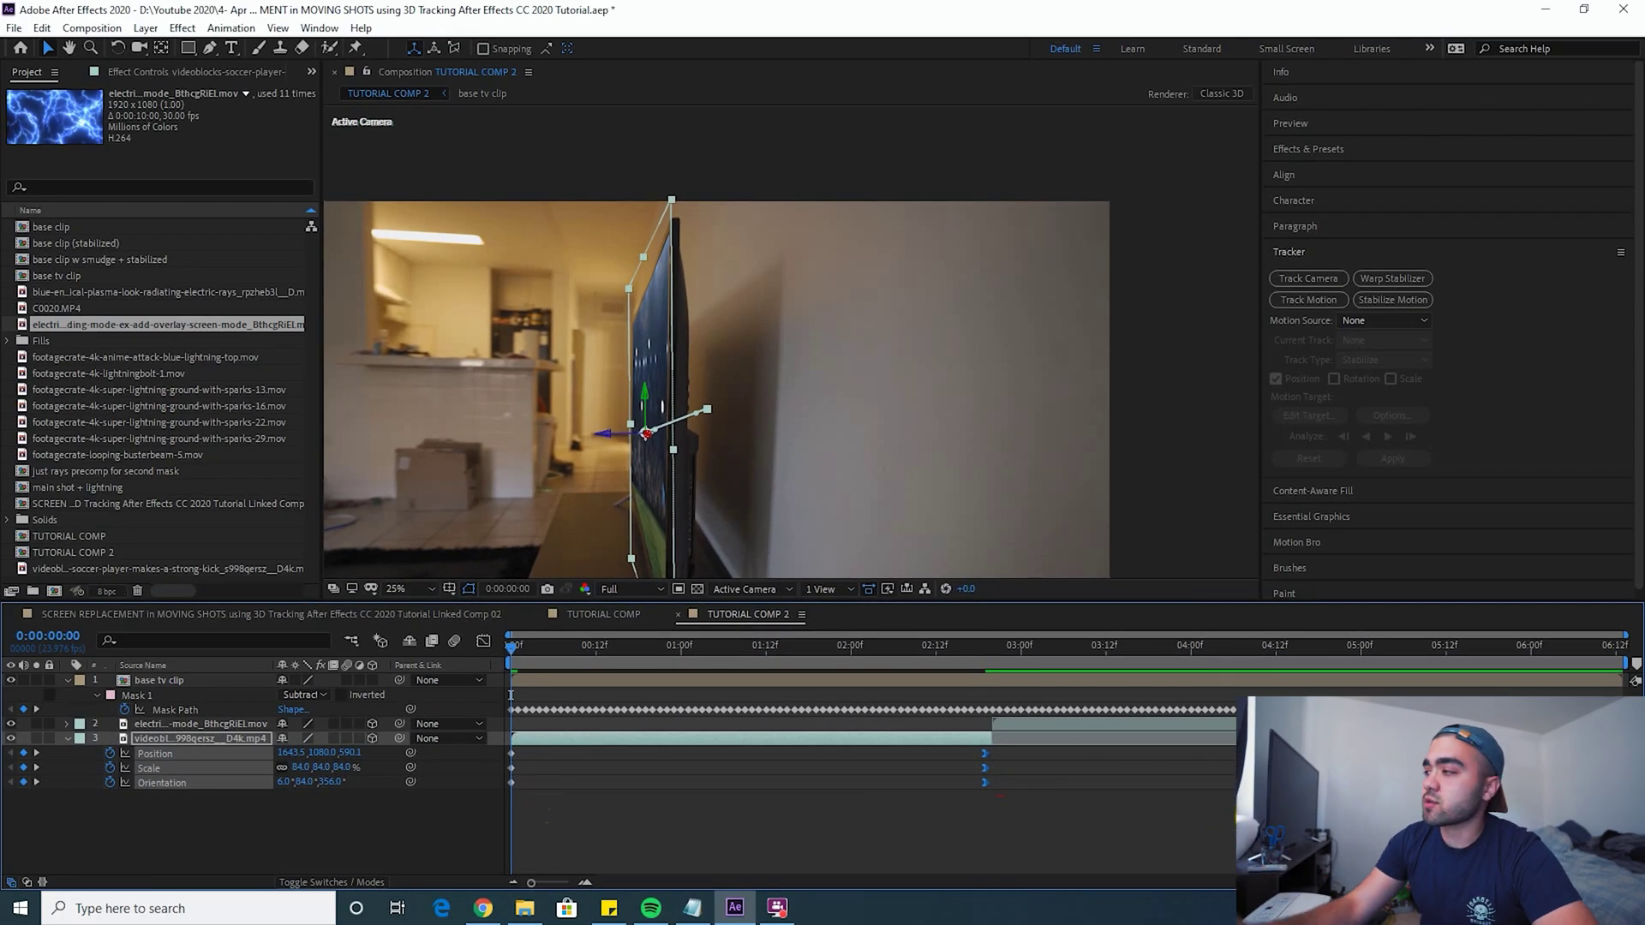
key("space")
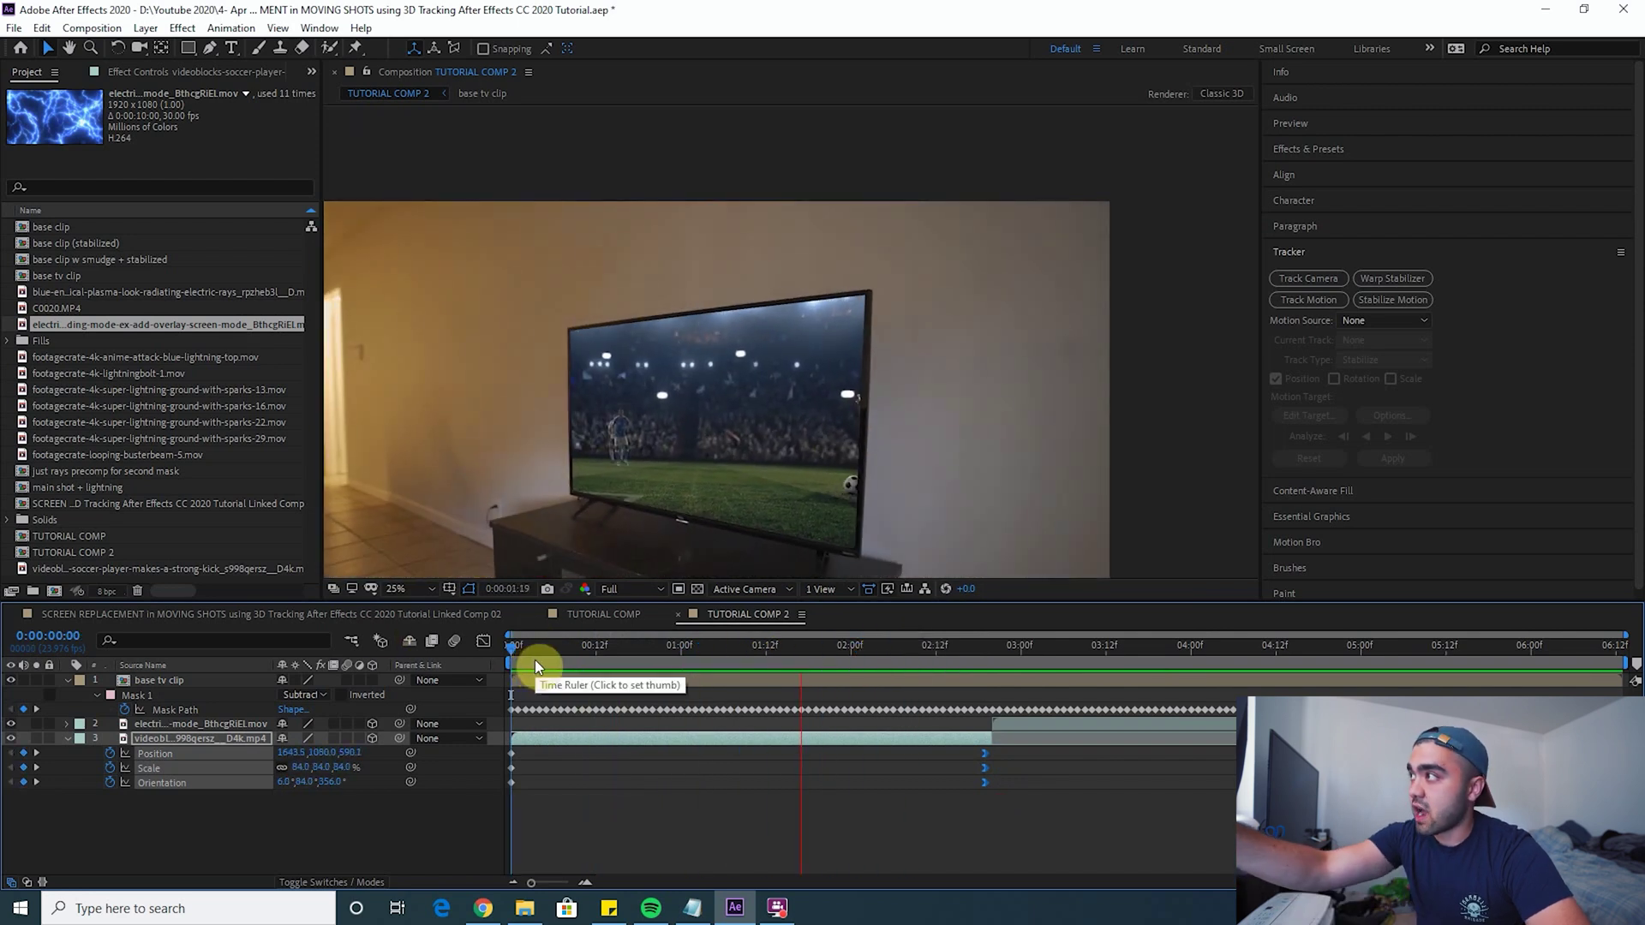
left_click(623, 658)
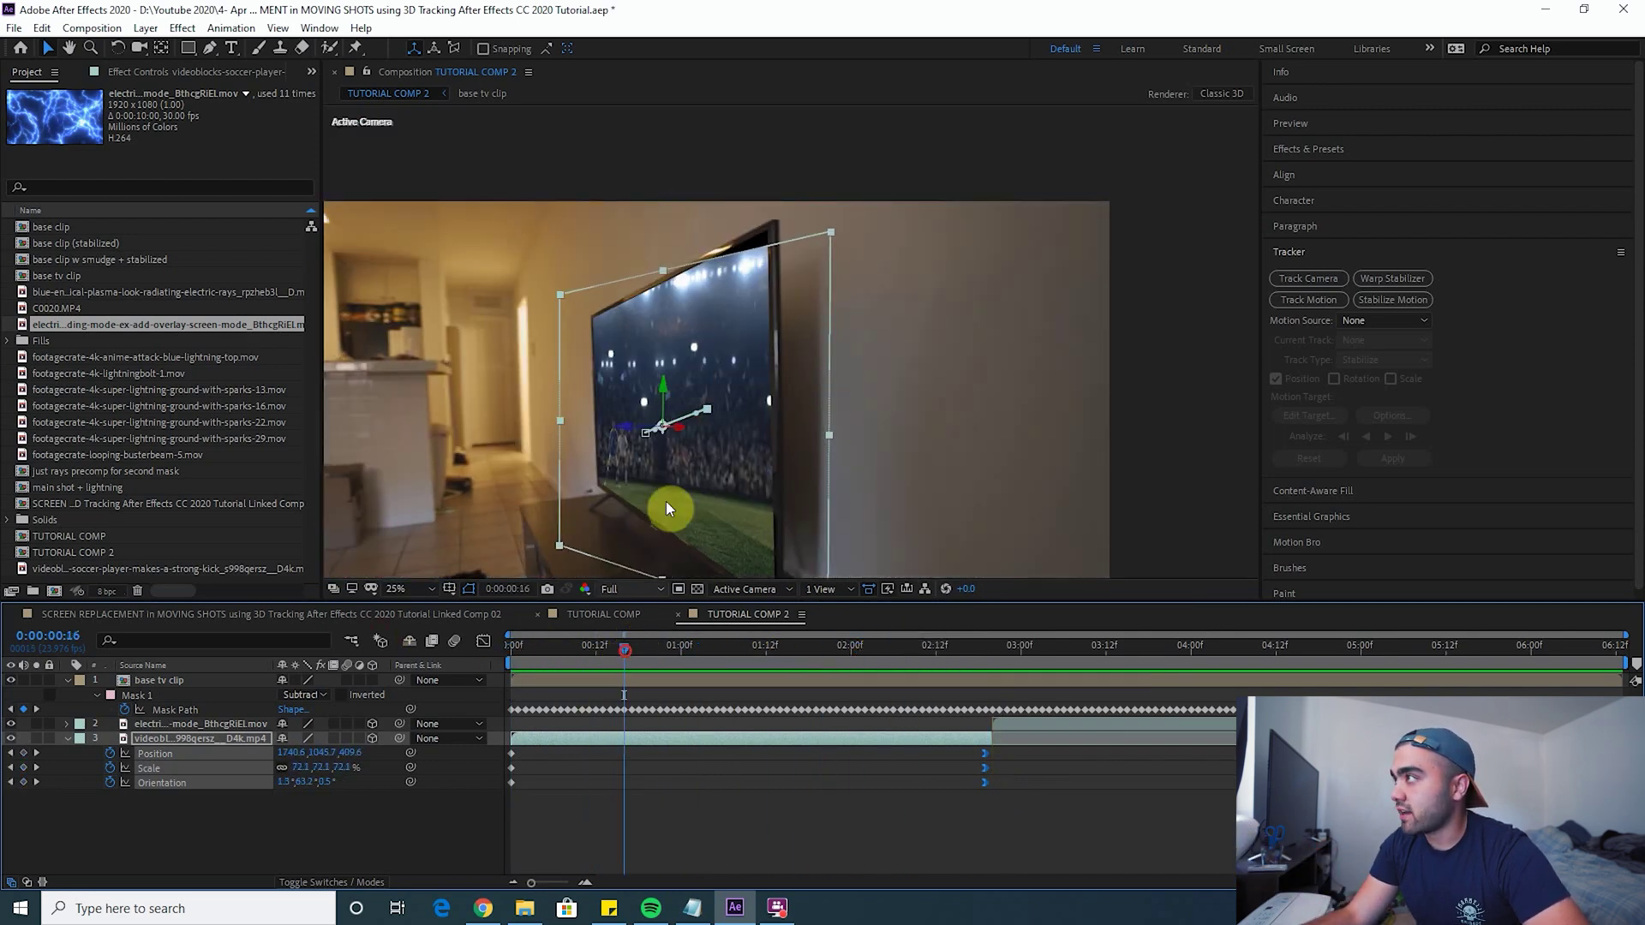
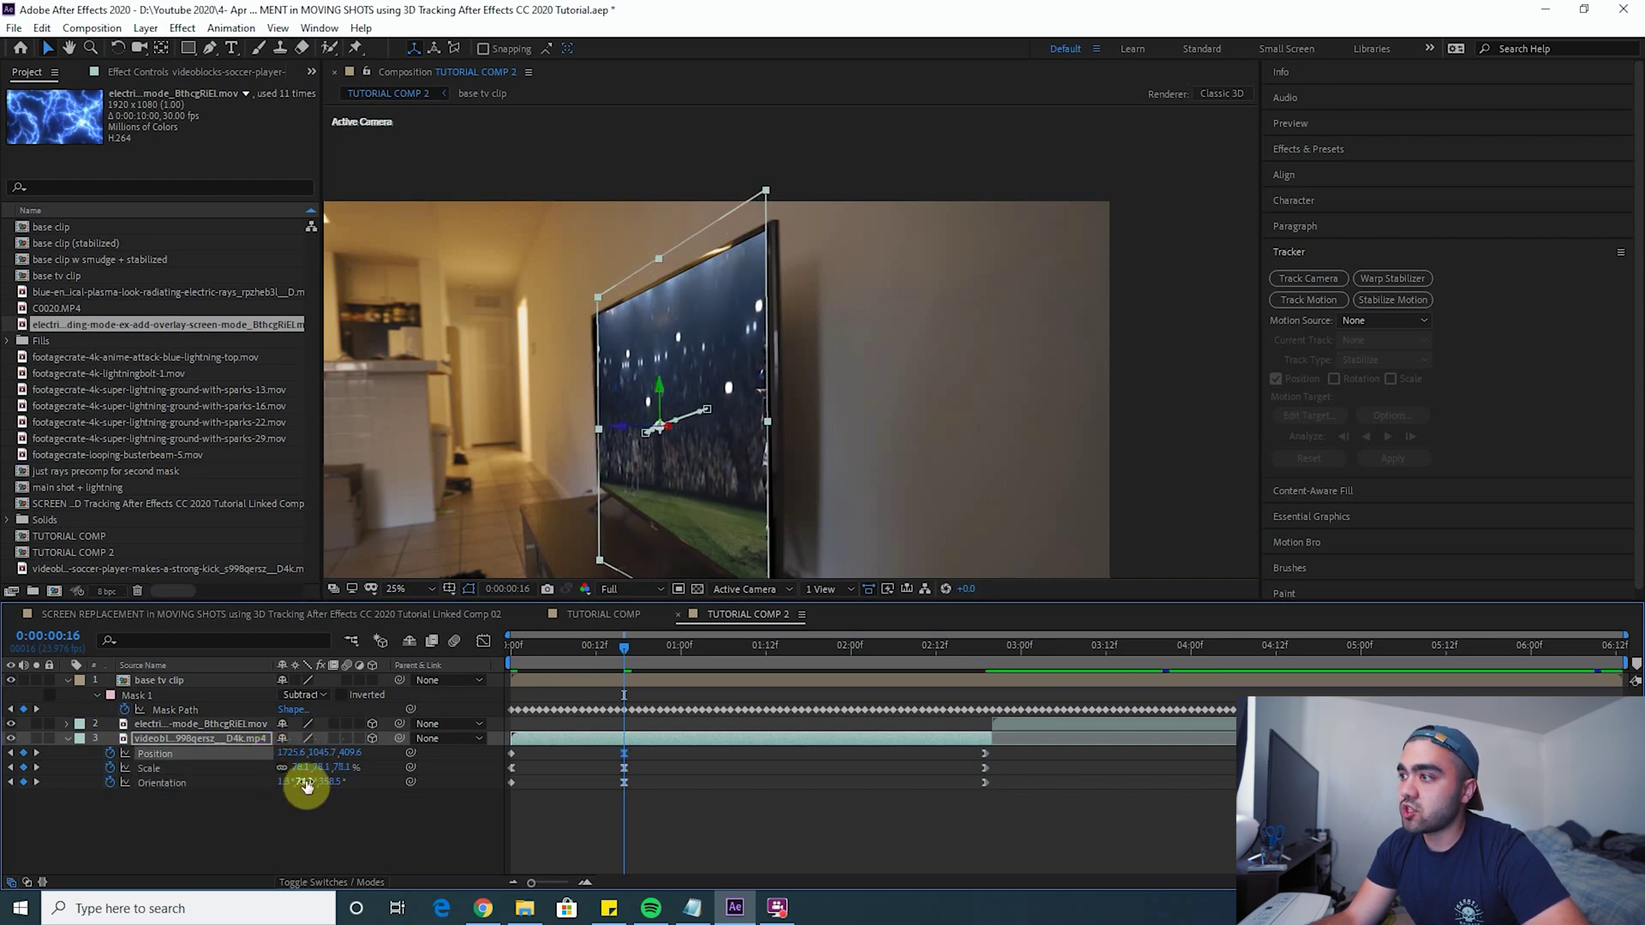
Convert the soccer layer's keyframes at 0:00:00:16 and its starting Scale keyframe to linear interpolation.
left_click_drag(613, 660, 511, 661)
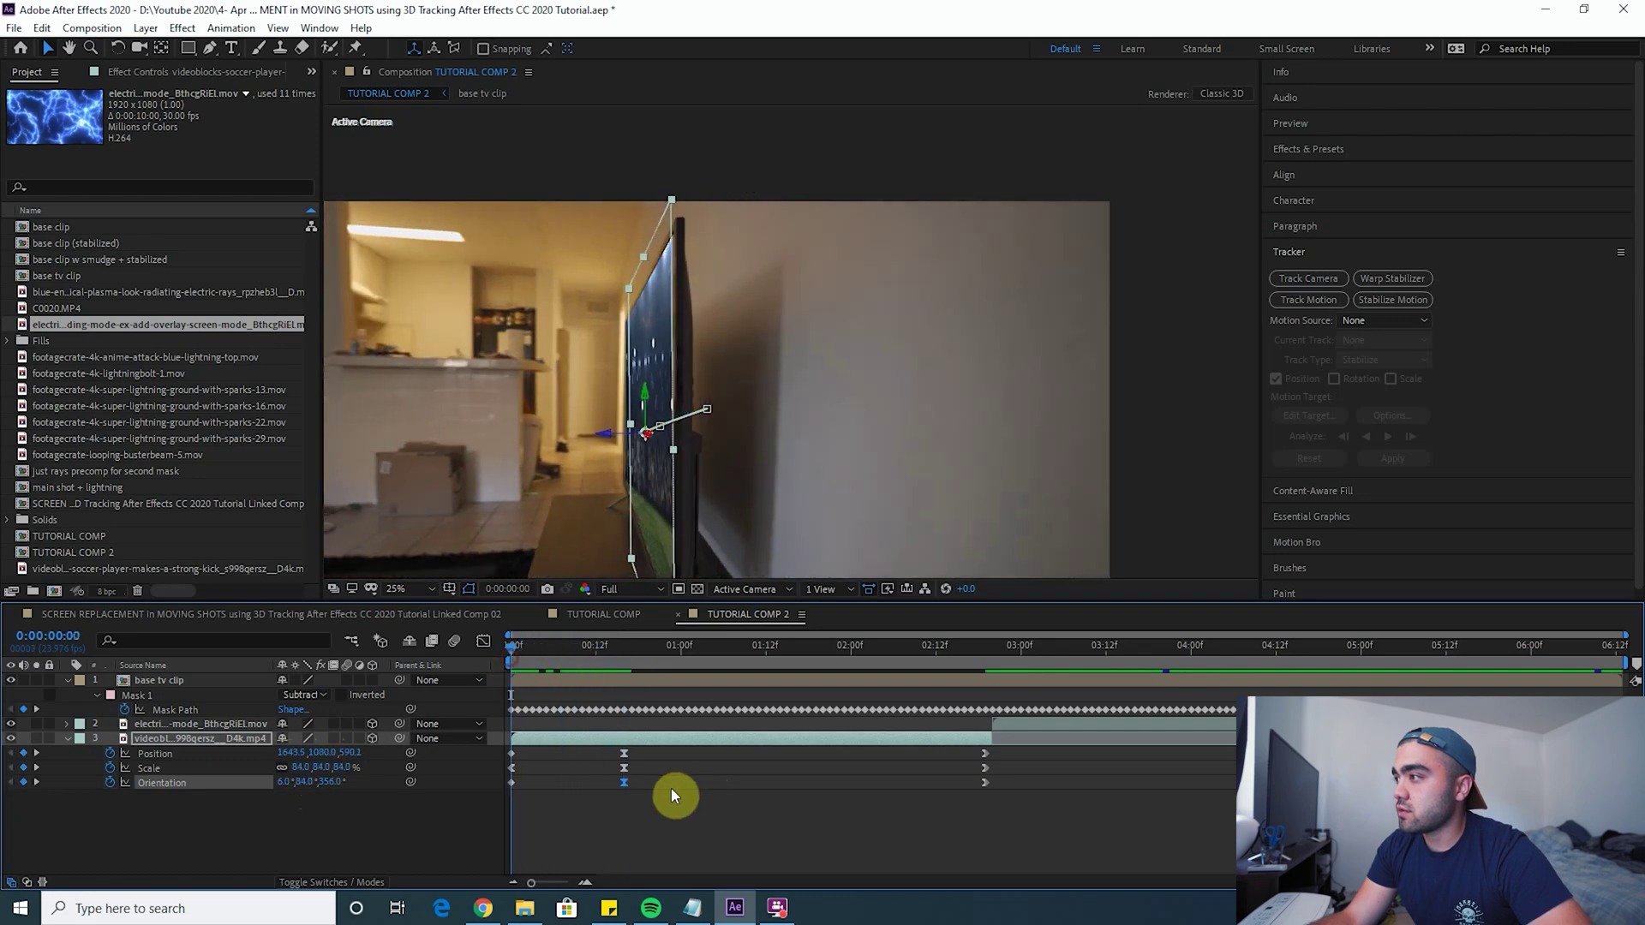
left_click_drag(688, 821, 606, 747)
left_click(624, 755, "ctrl")
left_click(667, 796)
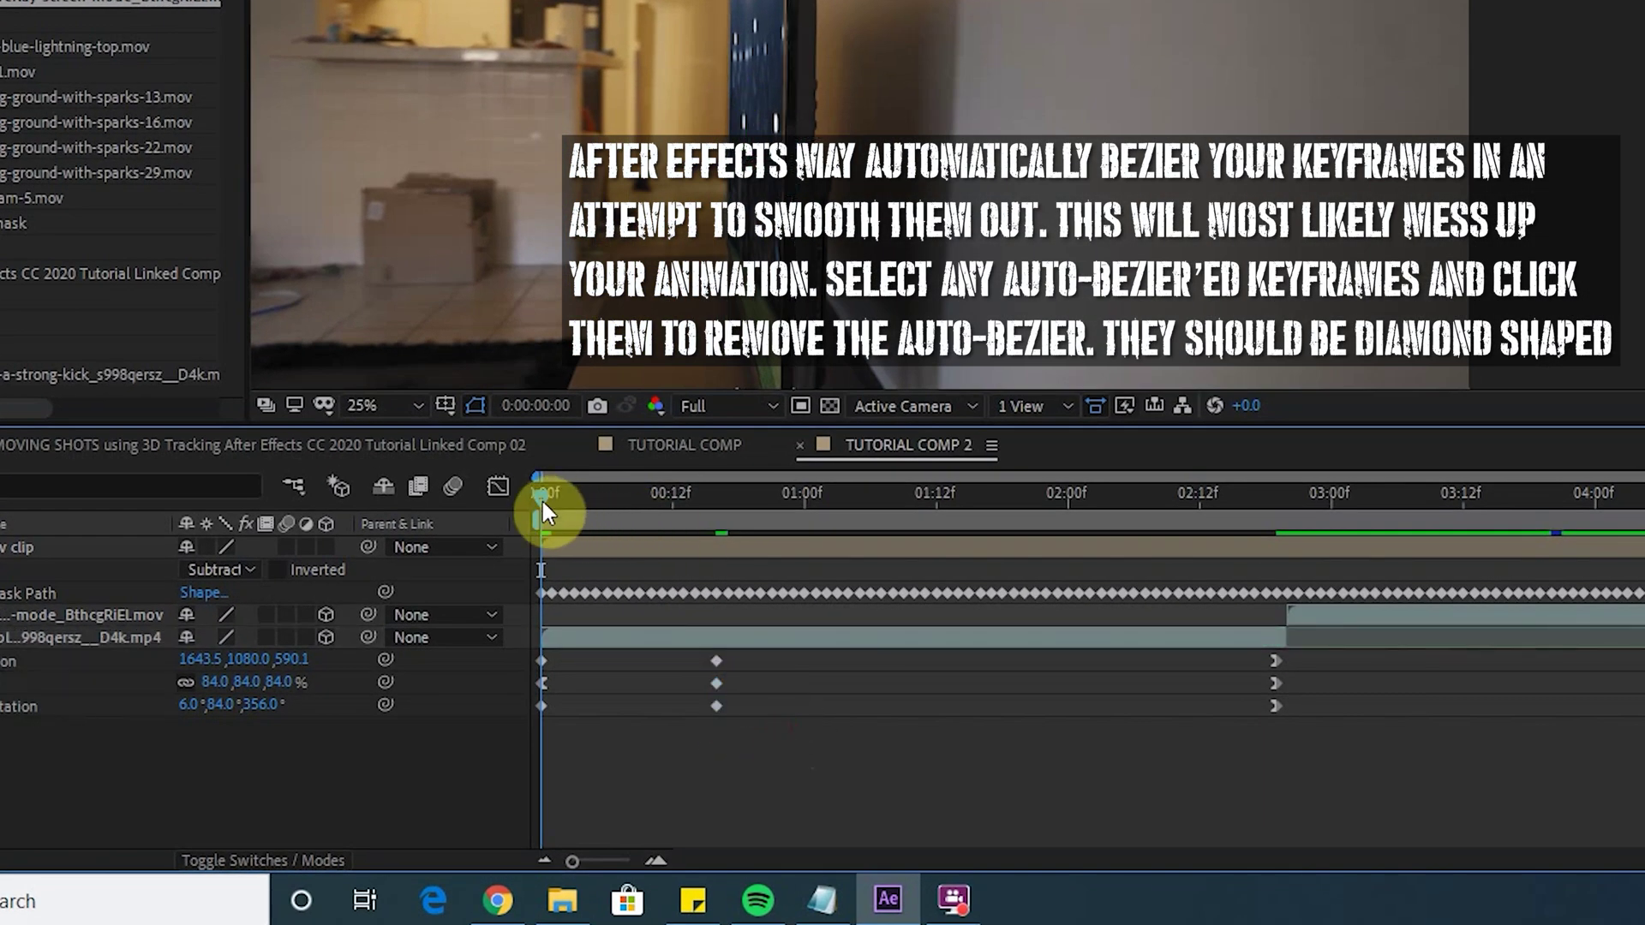
left_click(540, 681, "ctrl")
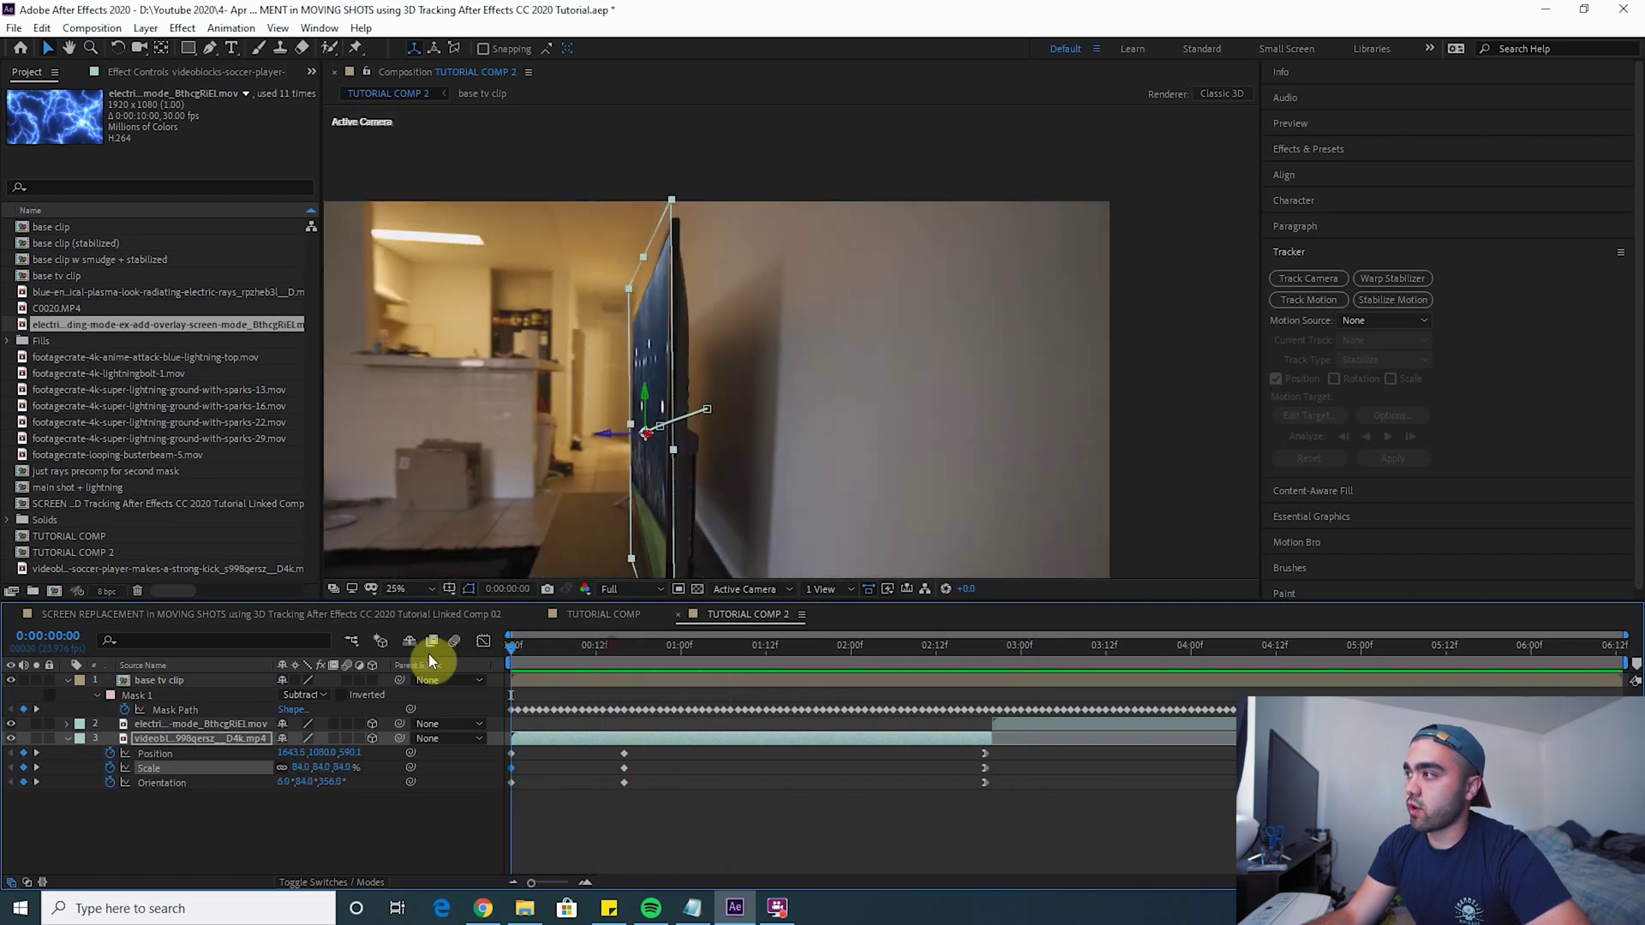
At 0:00:01:16, set the soccer layer's orientation to about 360°, 55.3°, 2° and make that keyframe linear.
left_click_drag(514, 656, 792, 653)
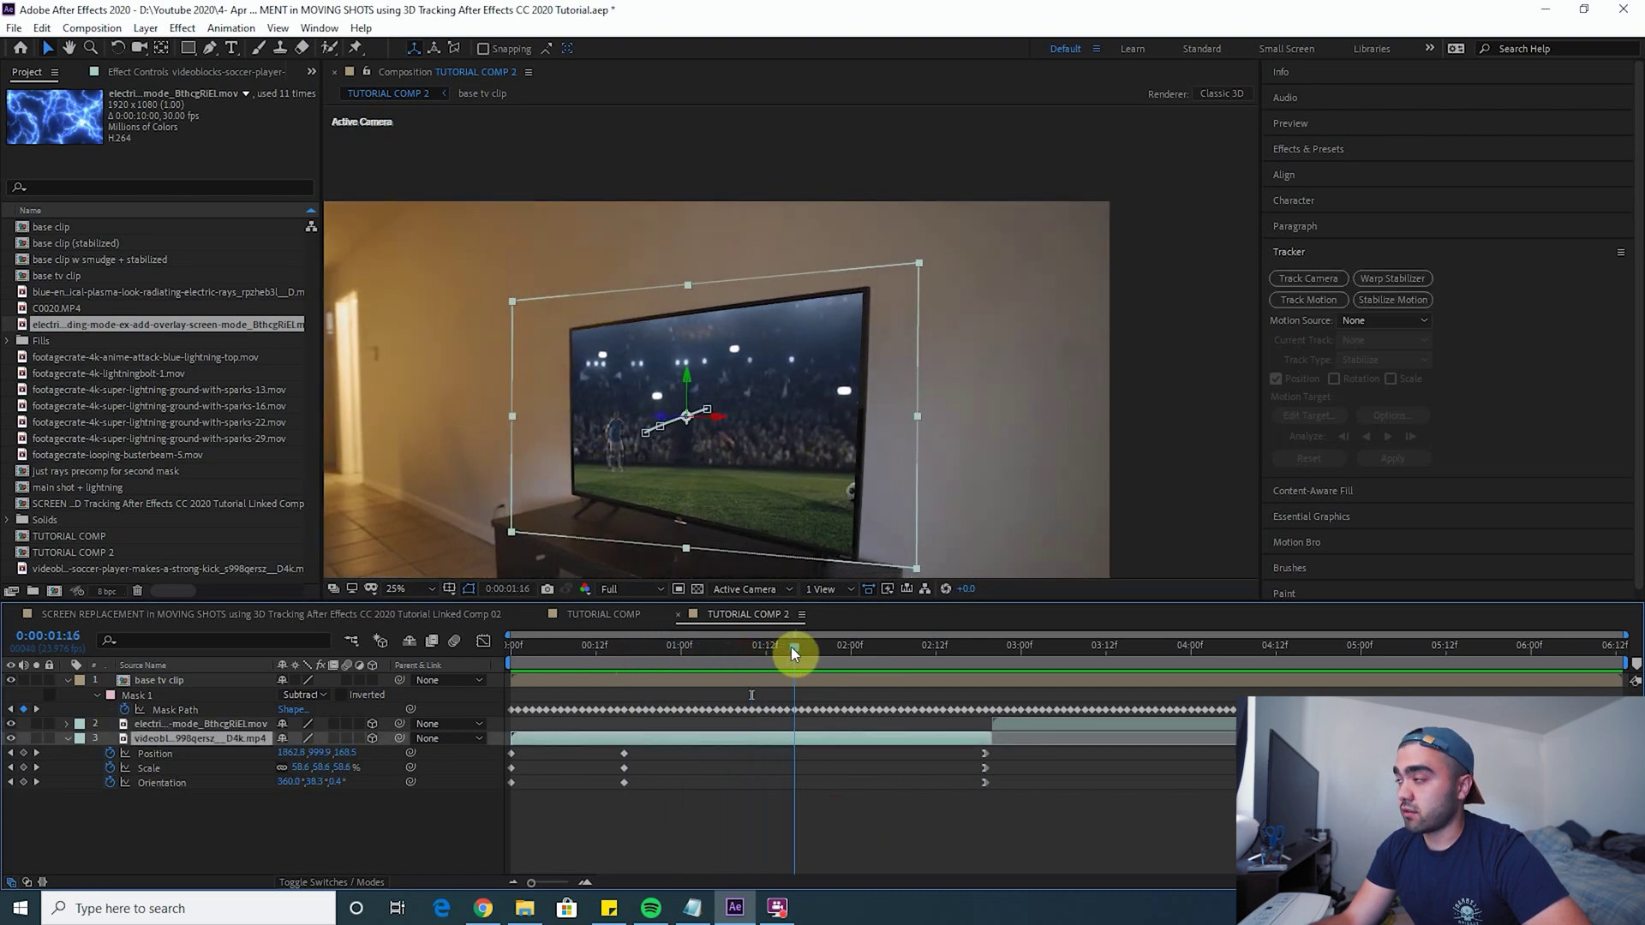
left_click_drag(293, 780, 304, 790)
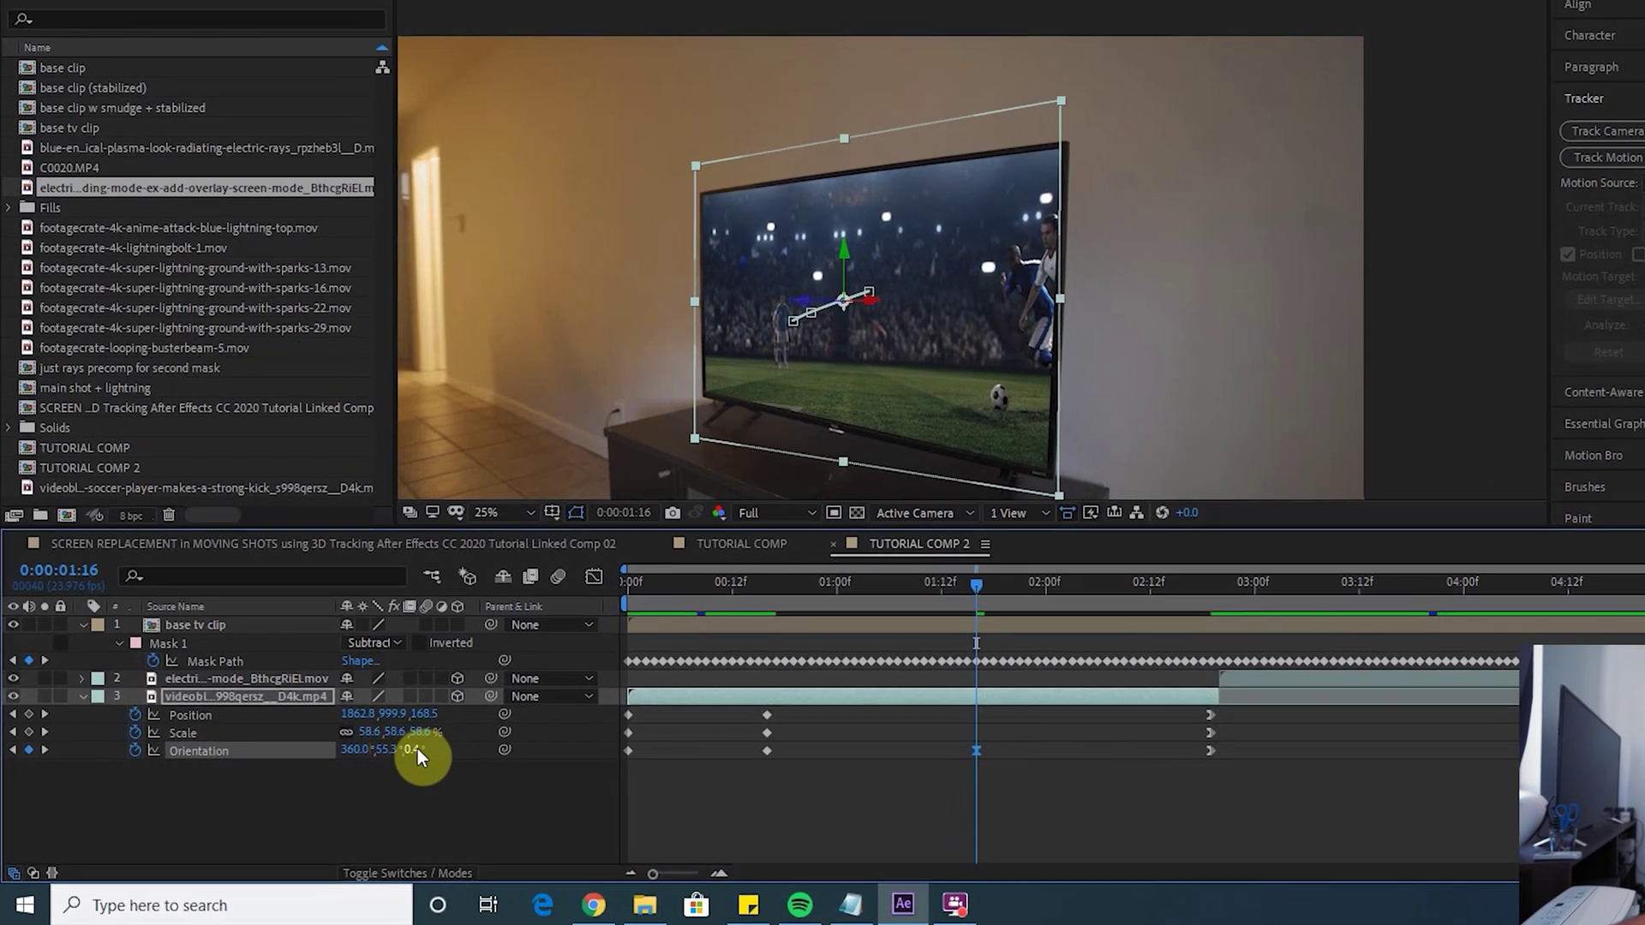
left_click(337, 781)
type("1")
key("BackSpace")
type("2")
key("Return")
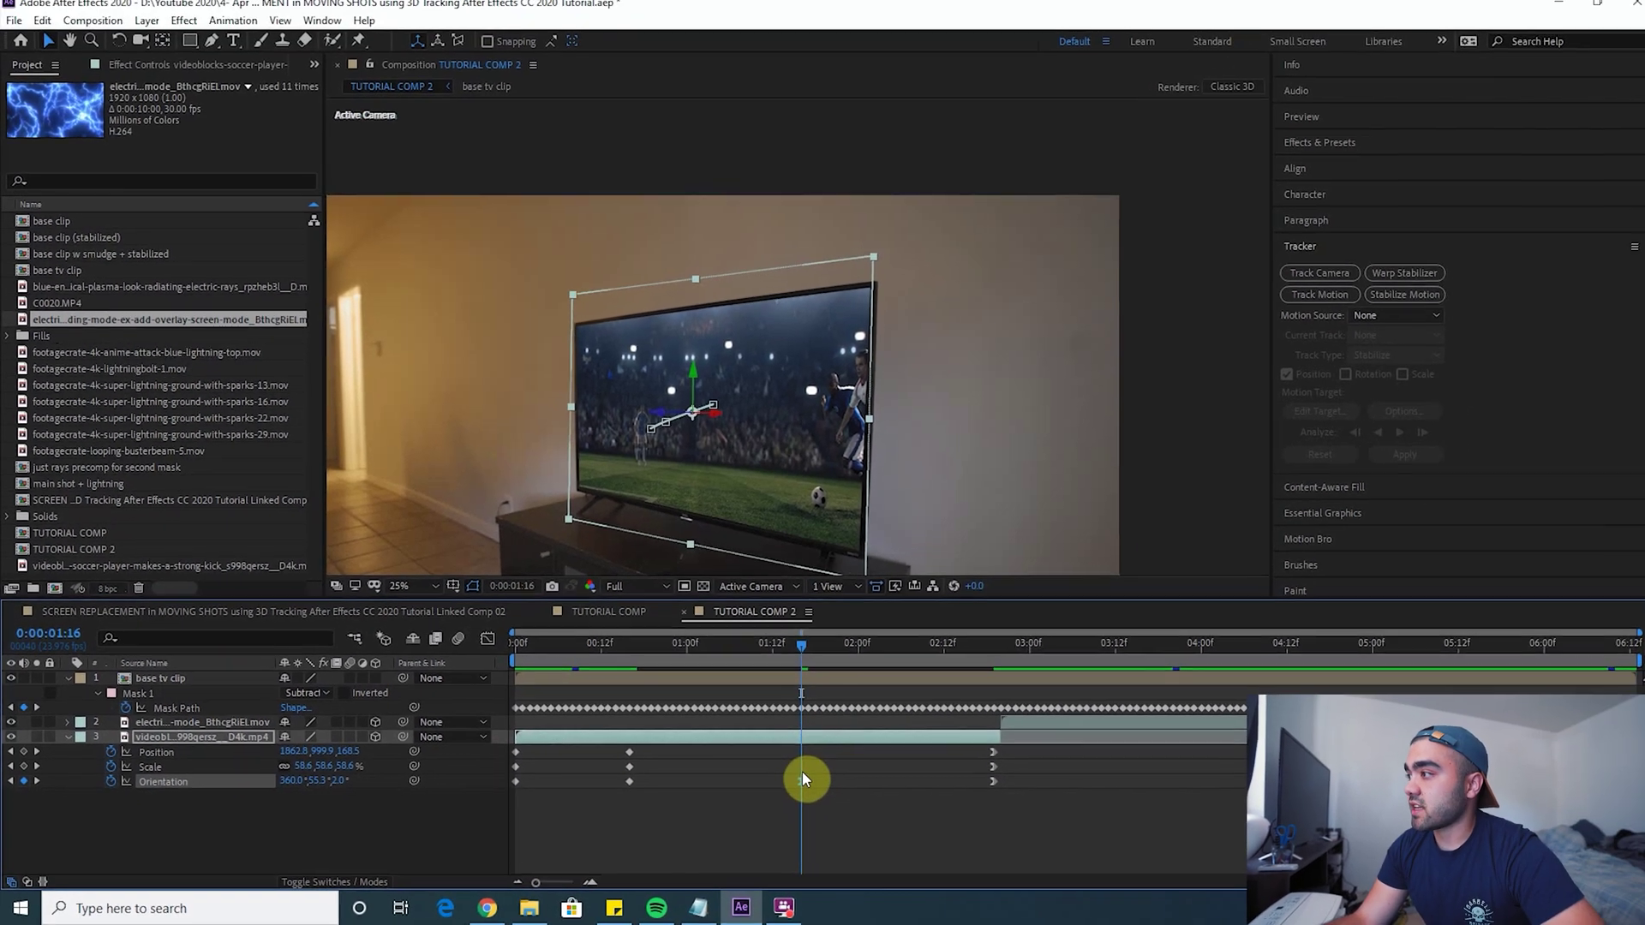
left_click(993, 748)
Play back the soccer layer's motion from the start to check its fit inside the TV.
left_click_drag(794, 647, 385, 680)
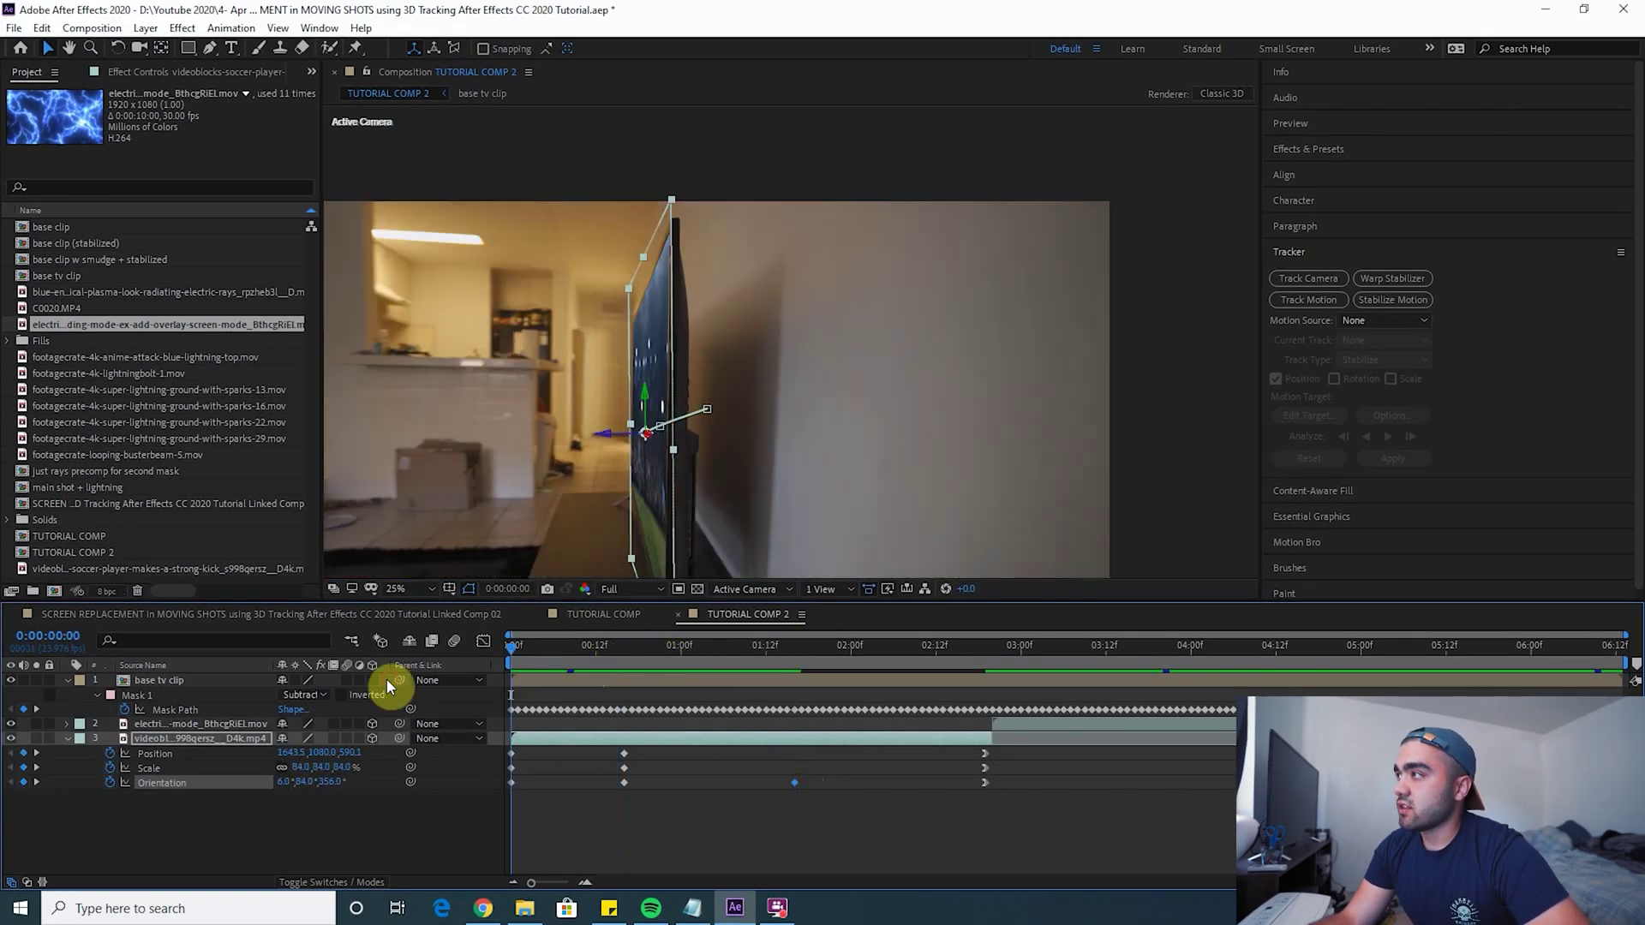
key("space")
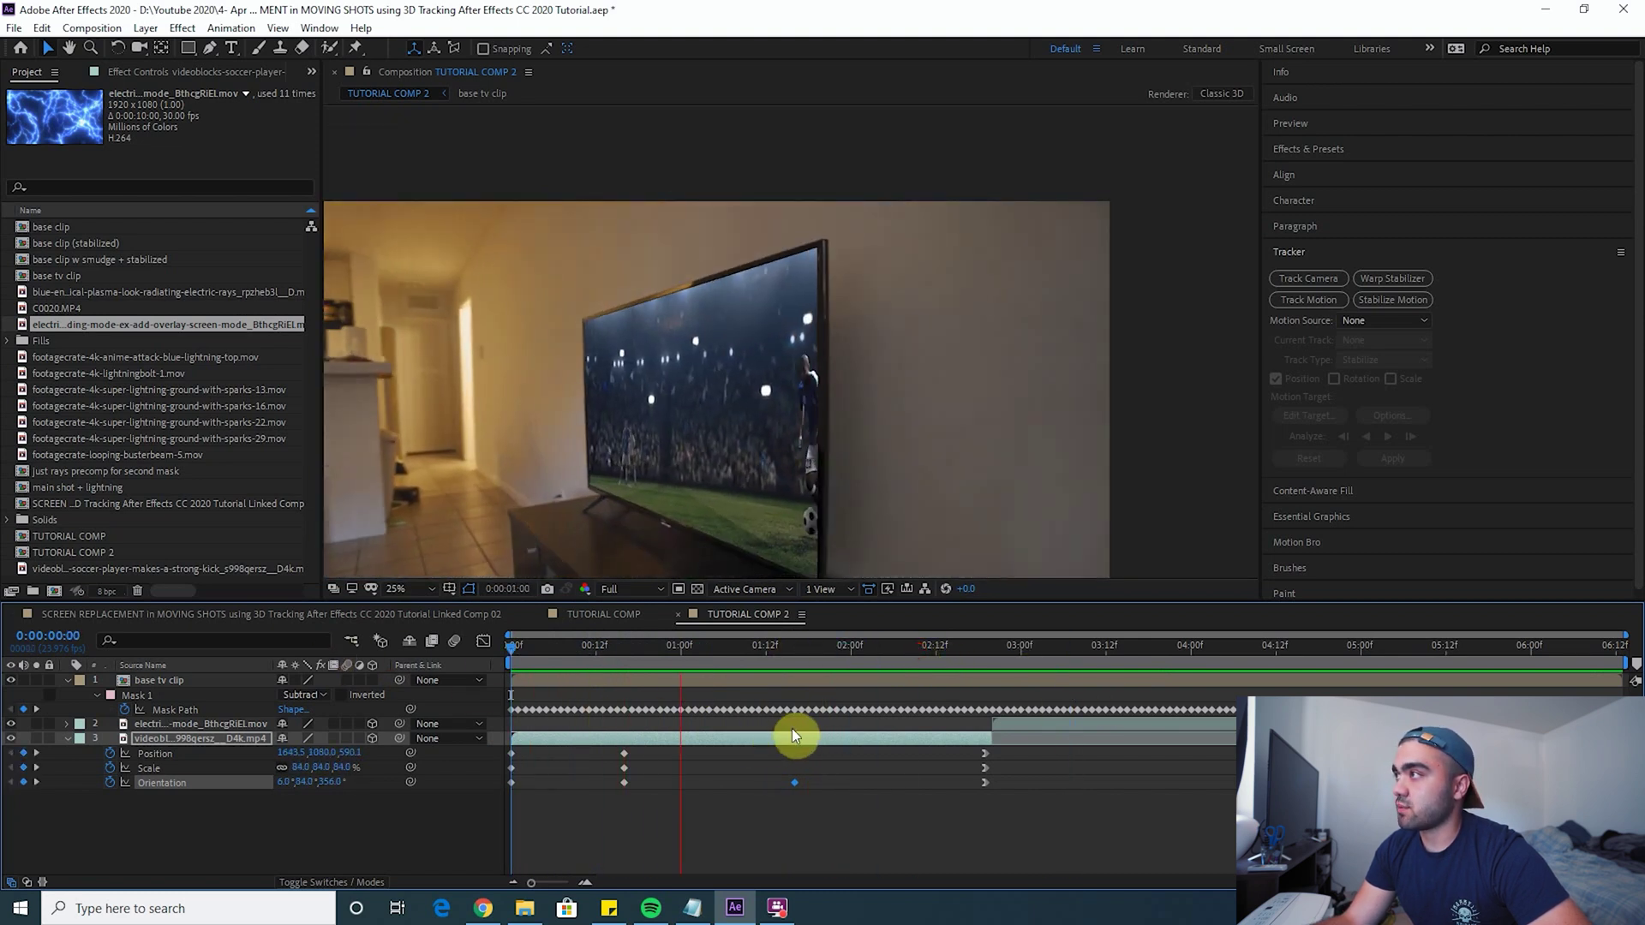
left_click_drag(806, 658, 779, 662)
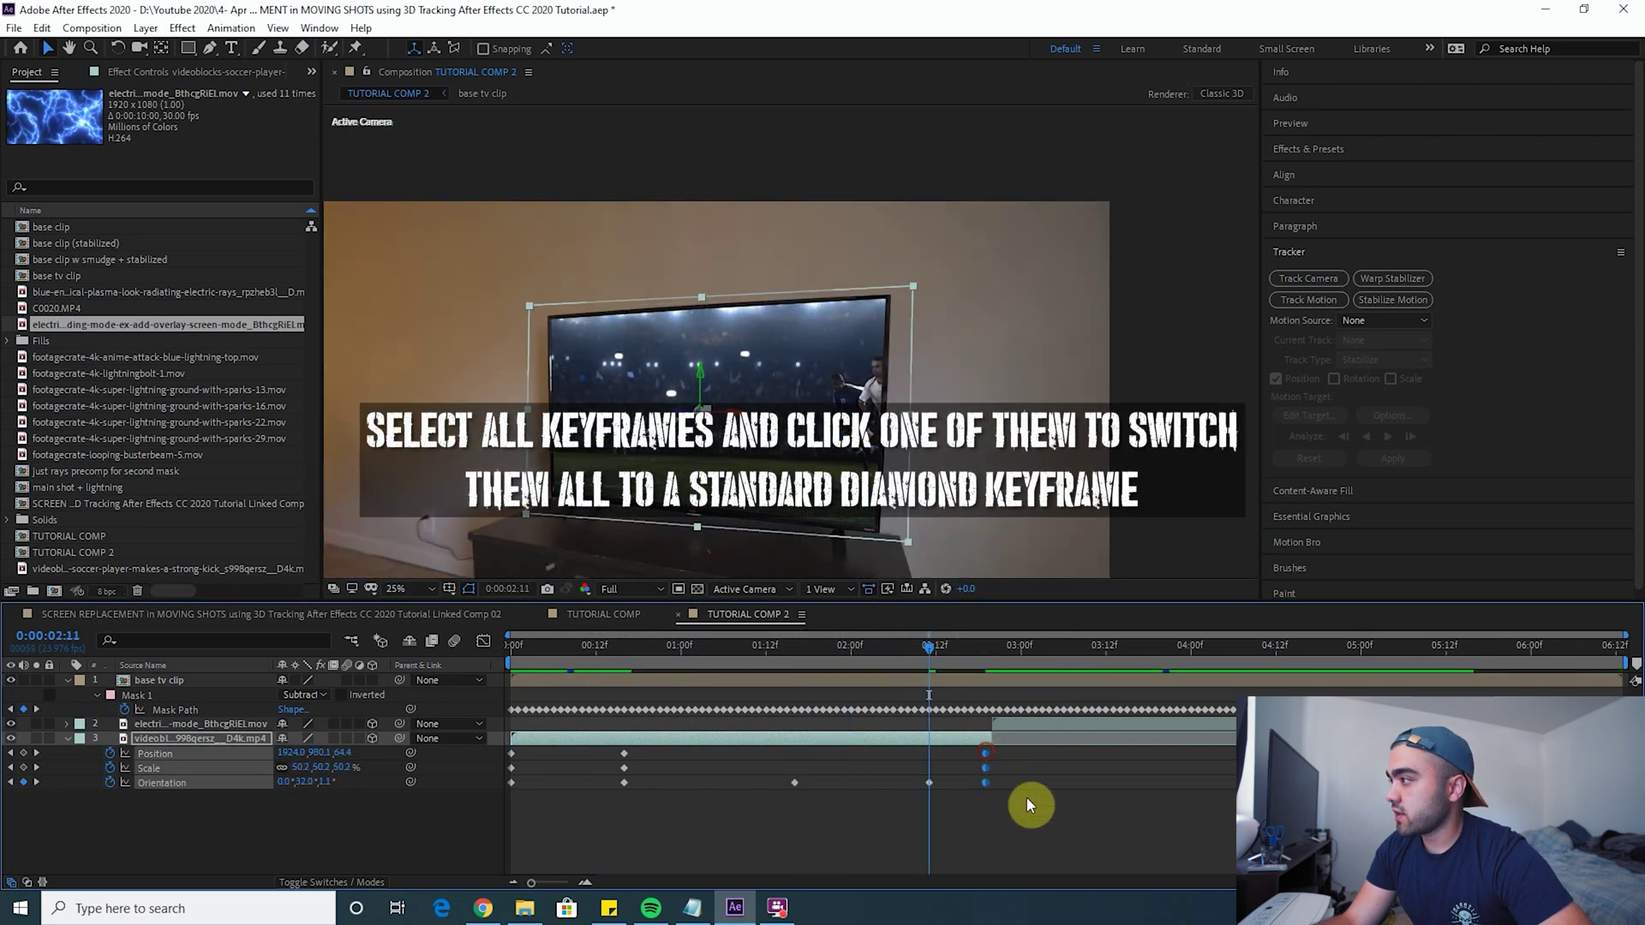
Convert the soccer layer's Position, Scale and Orientation keyframes to linear interpolation and replay the shot.
left_click_drag(634, 765, 605, 751)
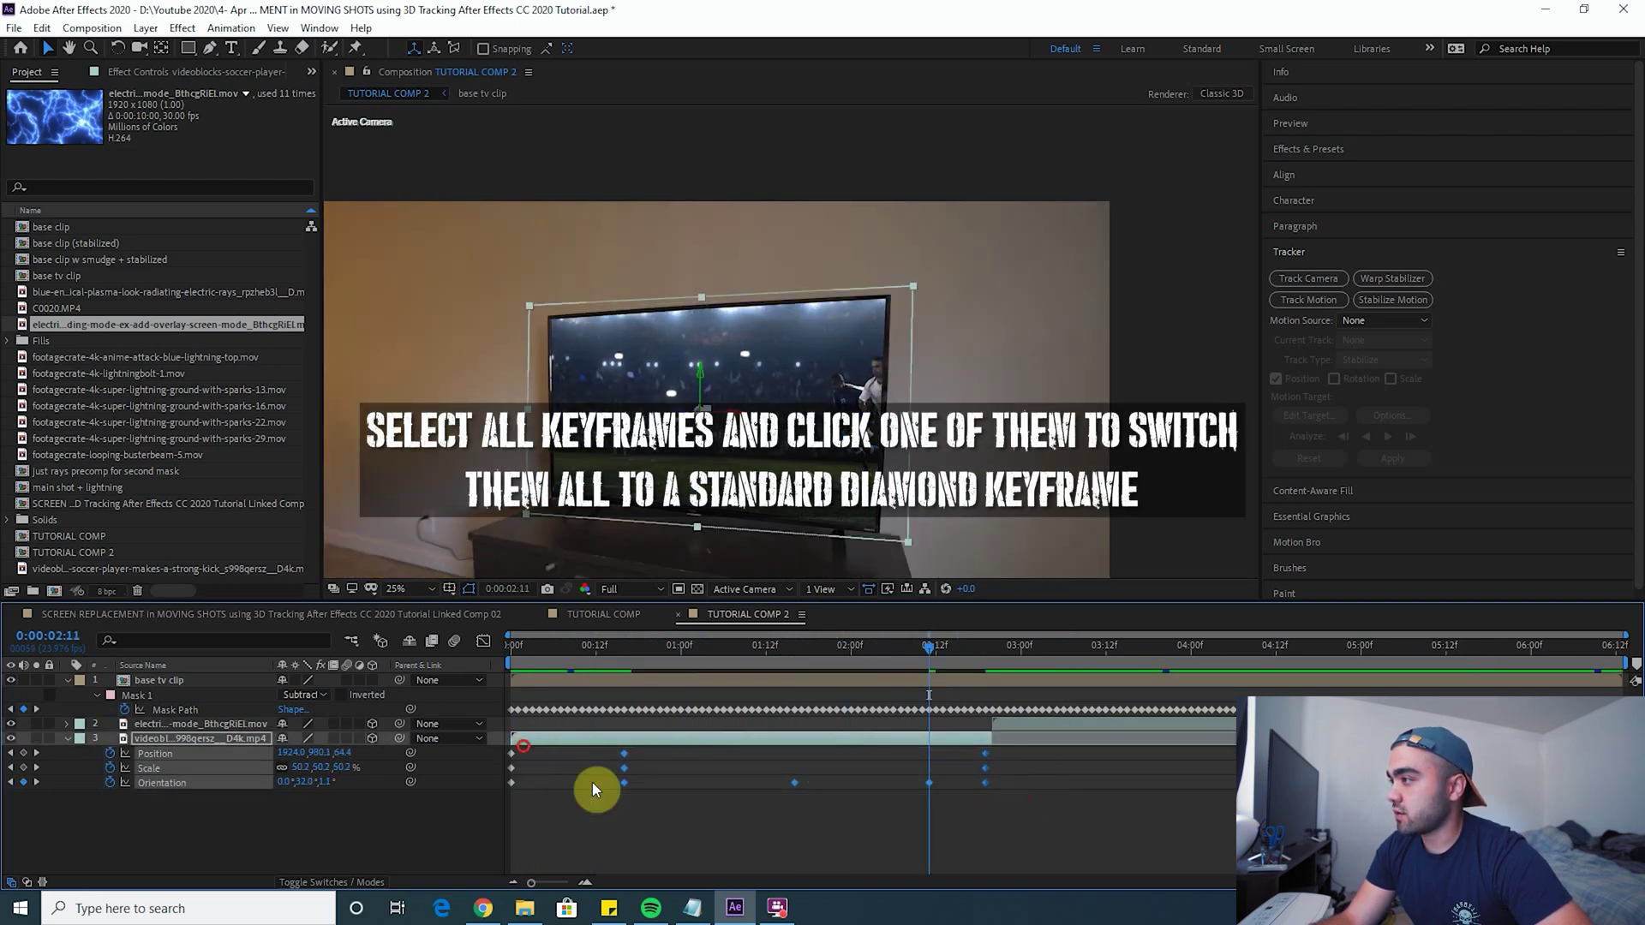
left_click(741, 767)
left_click_drag(924, 648, 814, 658)
key("space")
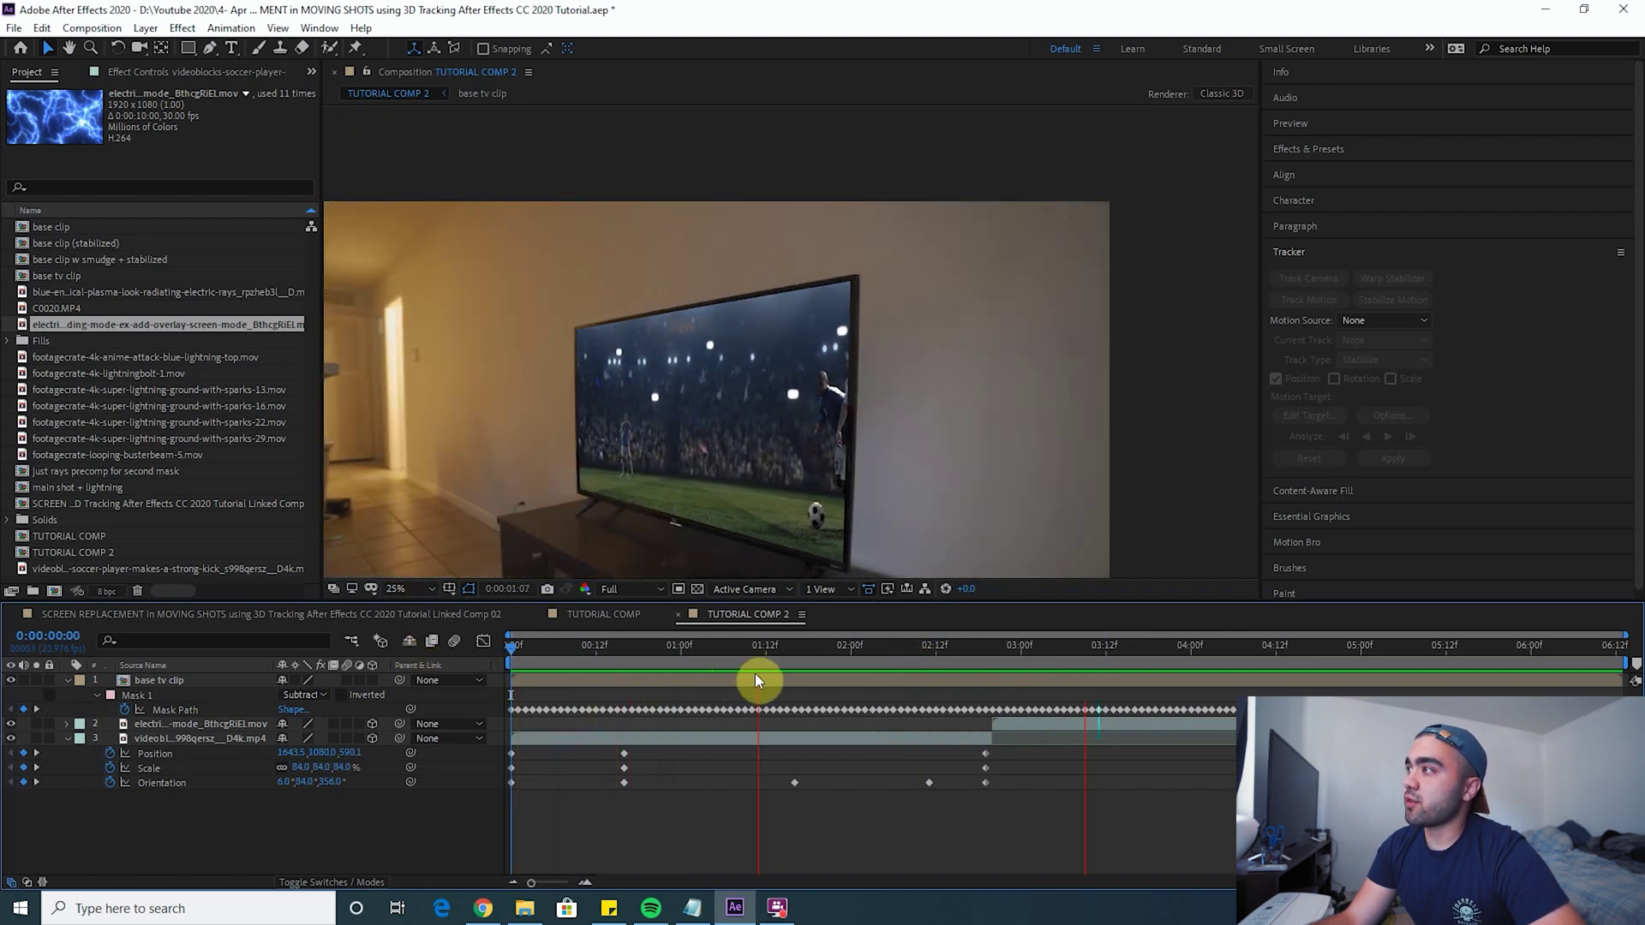
At 0:00:01:16, refine the soccer layer's orientation and position to match the TV's edges.
left_click_drag(891, 642, 793, 681)
left_click(957, 738)
left_click_drag(318, 772, 275, 783)
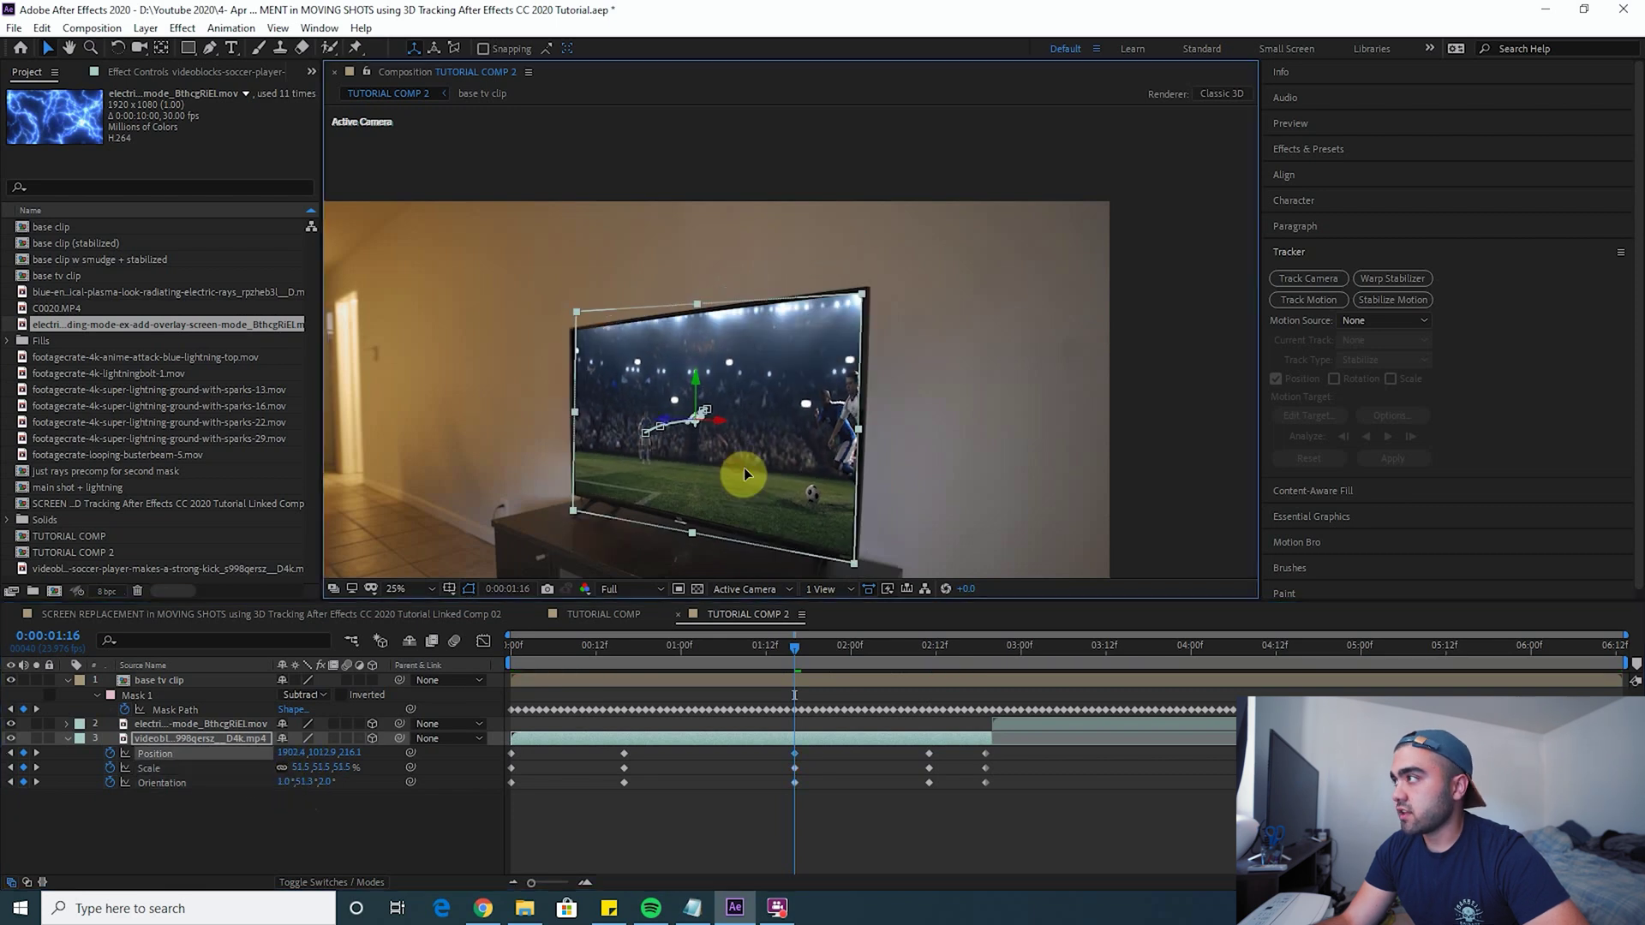
left_click_drag(743, 468, 742, 468)
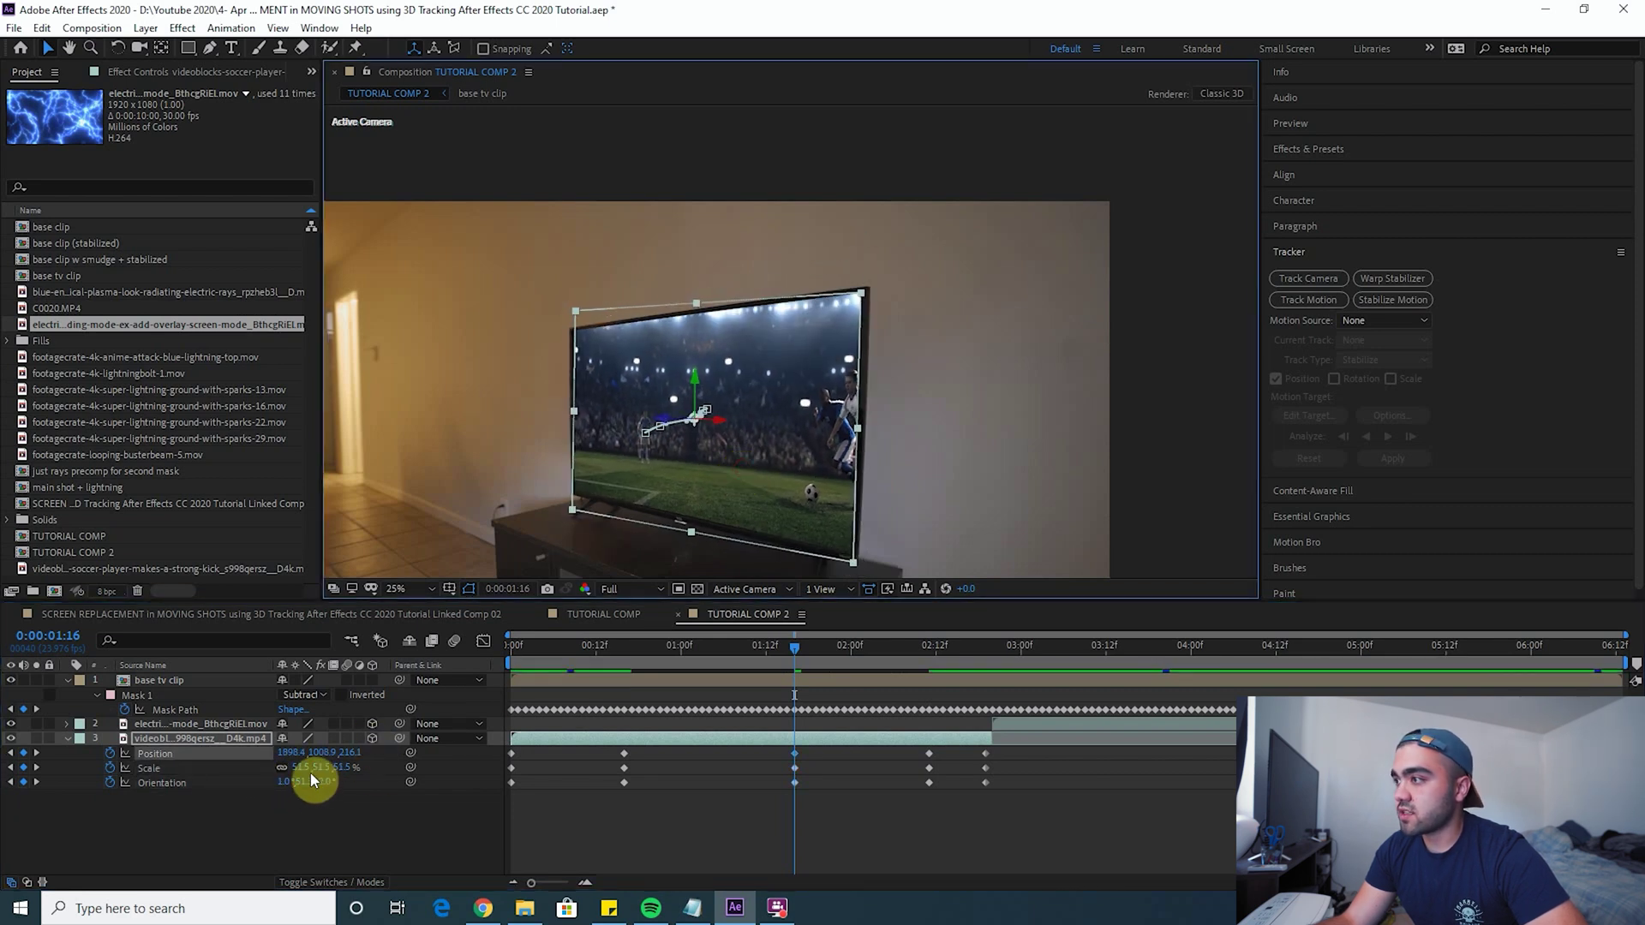
Check the soccer layer's fit across its keyframes and play back the motion up to the lightning clip.
key("j")
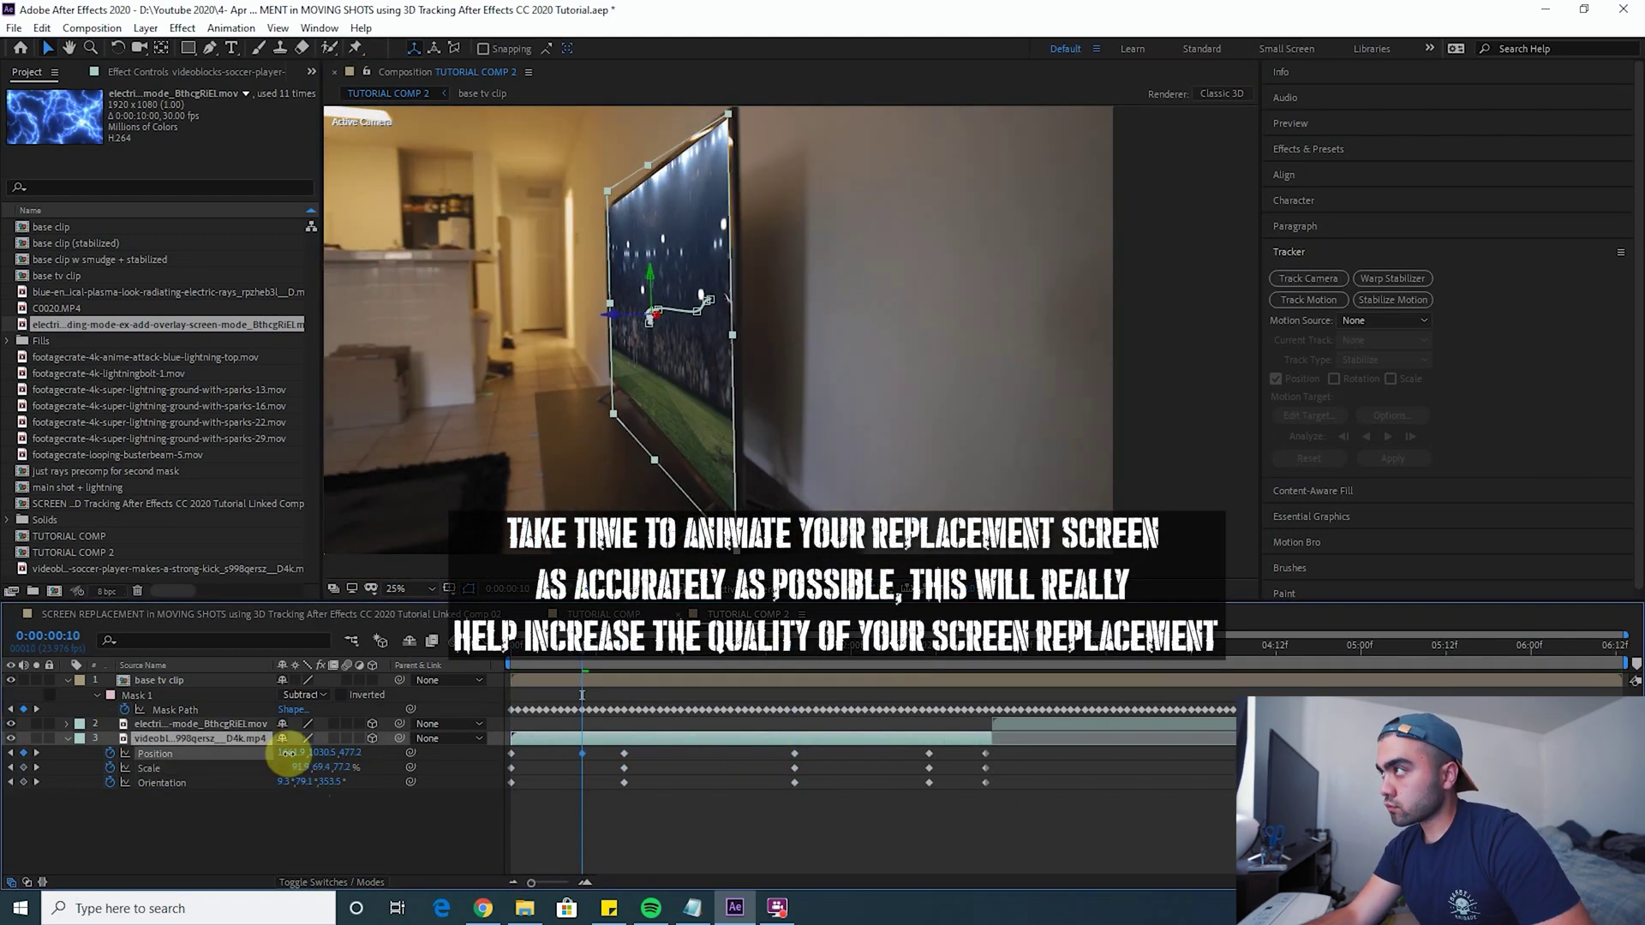
left_click_drag(580, 662, 793, 662)
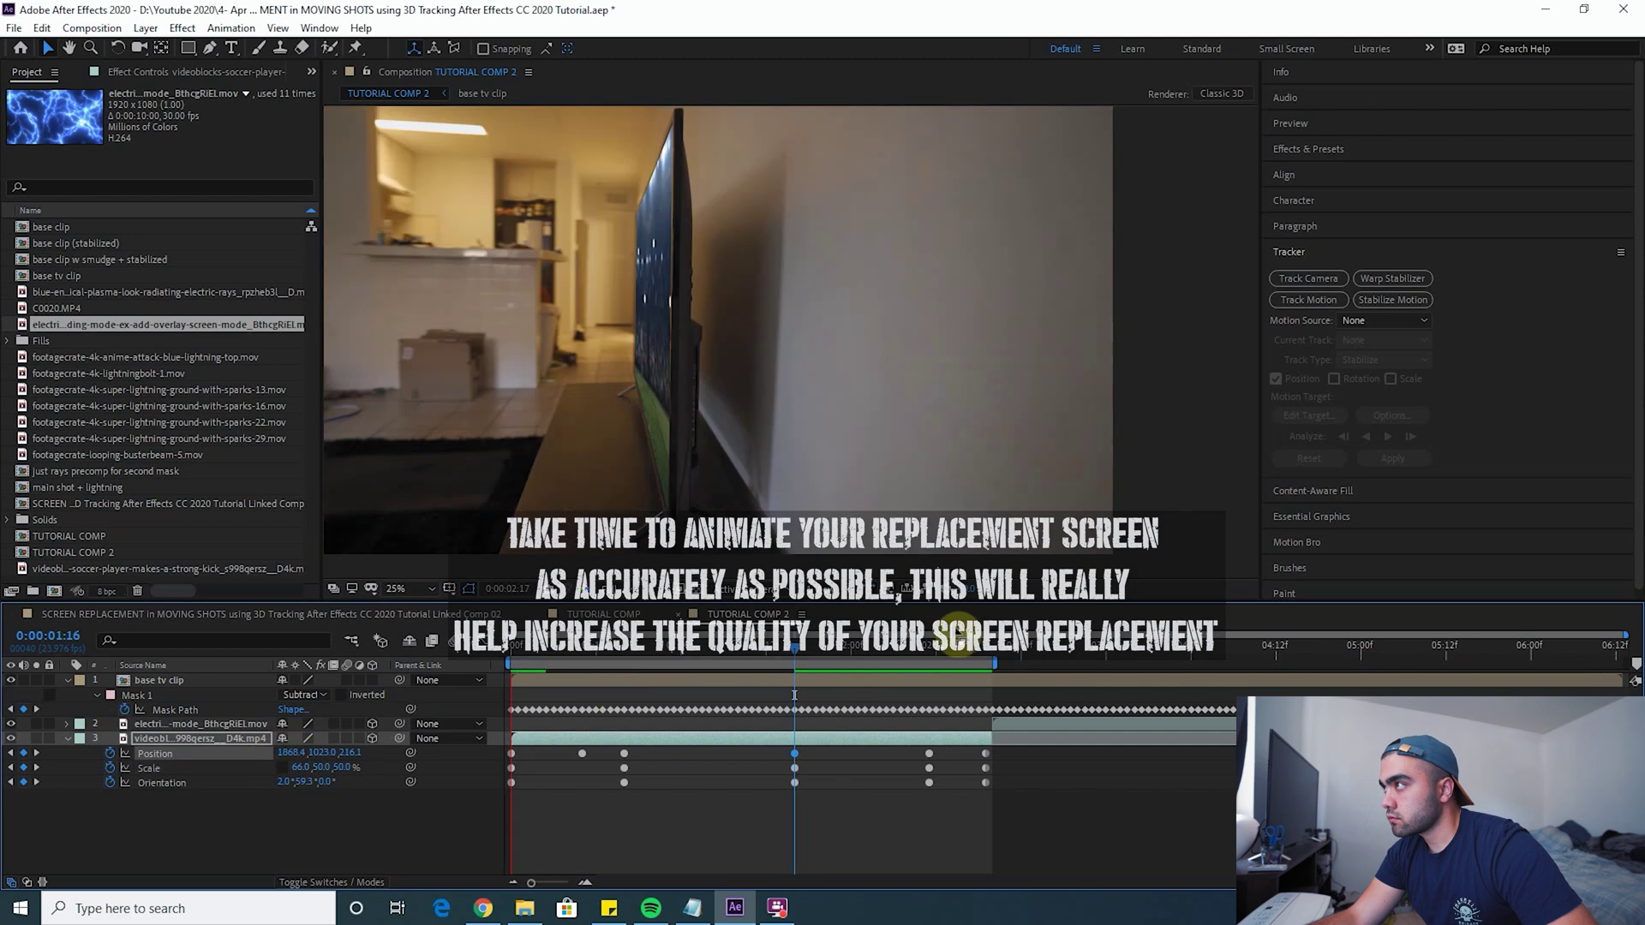
left_click(930, 644)
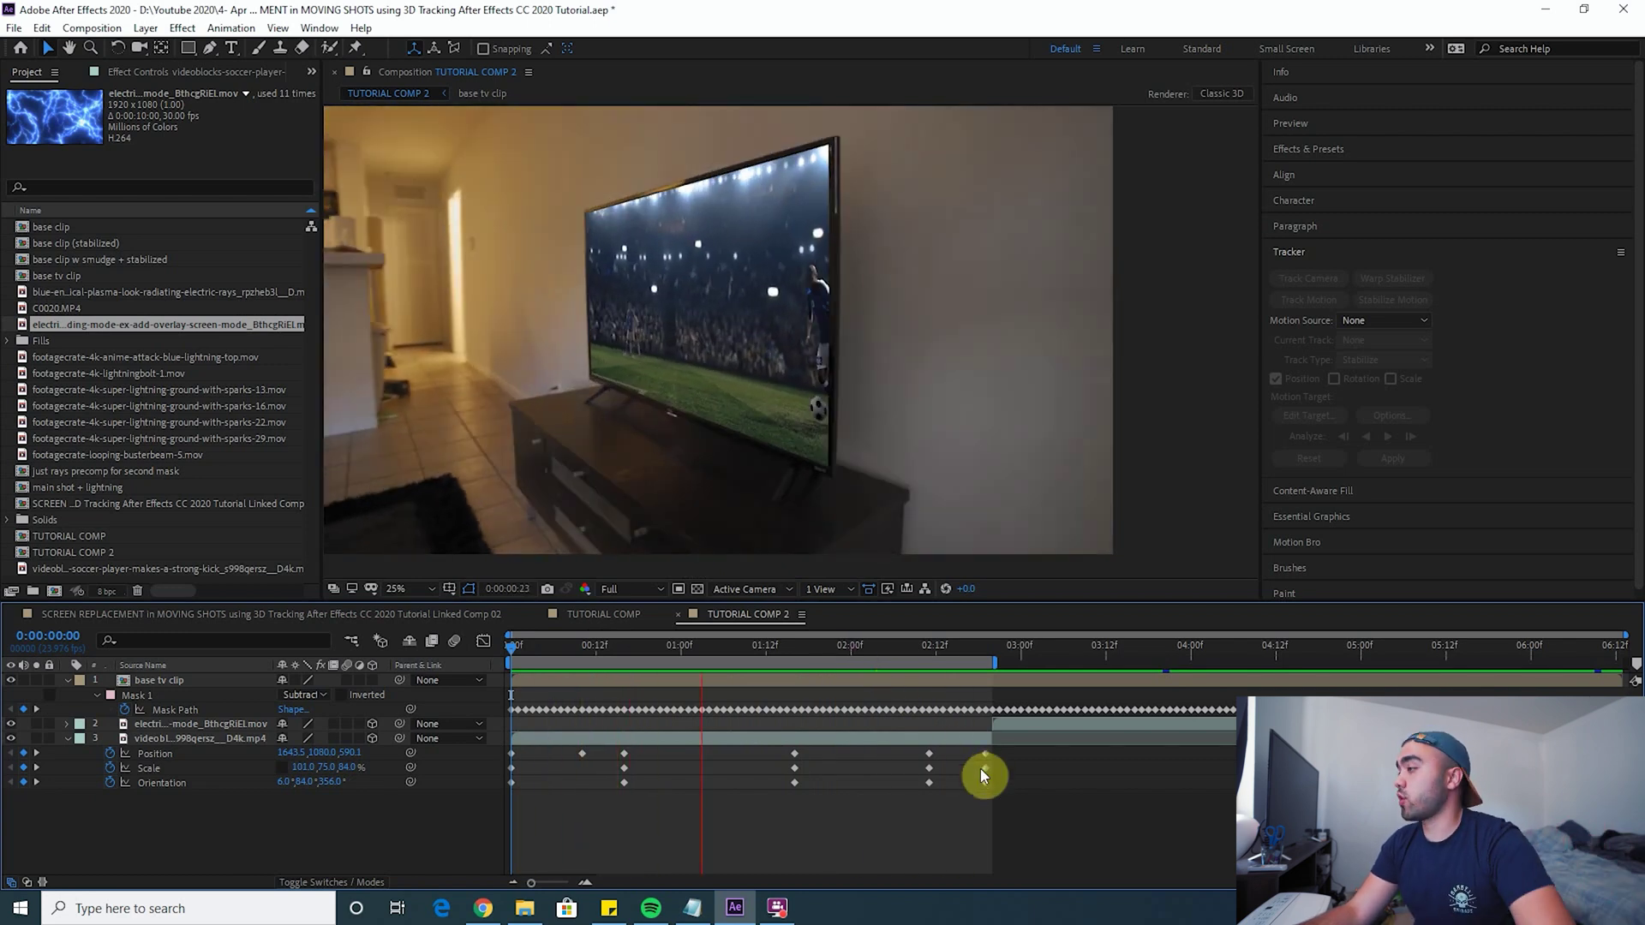
key("space")
Convert all of the soccer layer's transform keyframes to auto Bezier and play back the smoothed motion.
left_click_drag(927, 792, 513, 753)
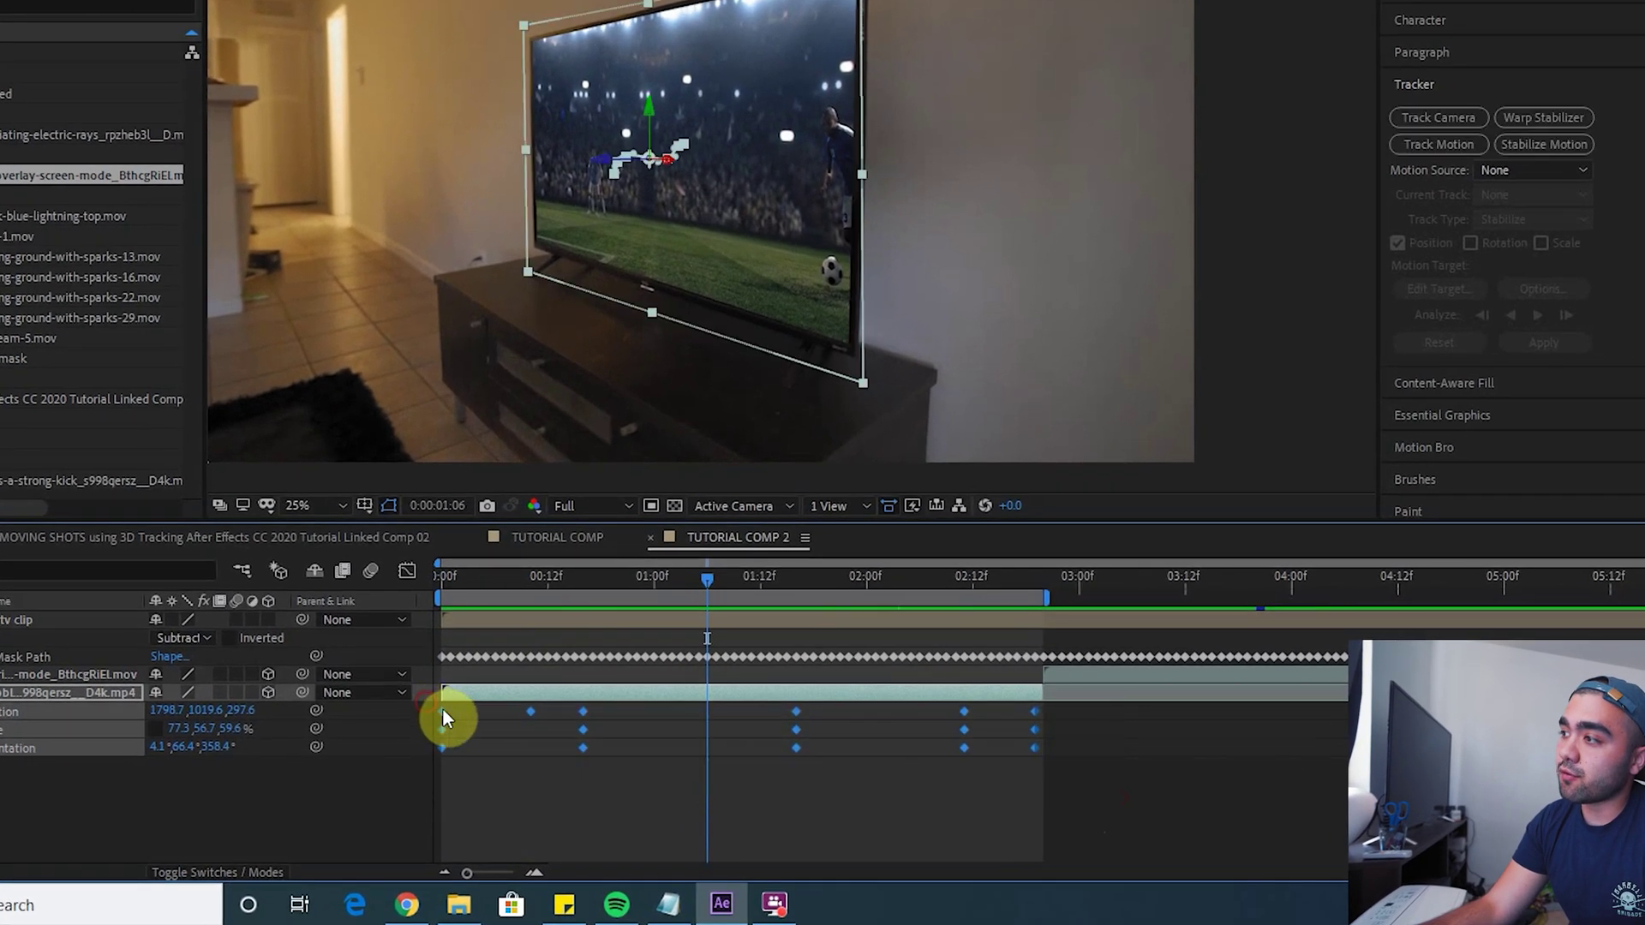
left_click(580, 710, "ctrl")
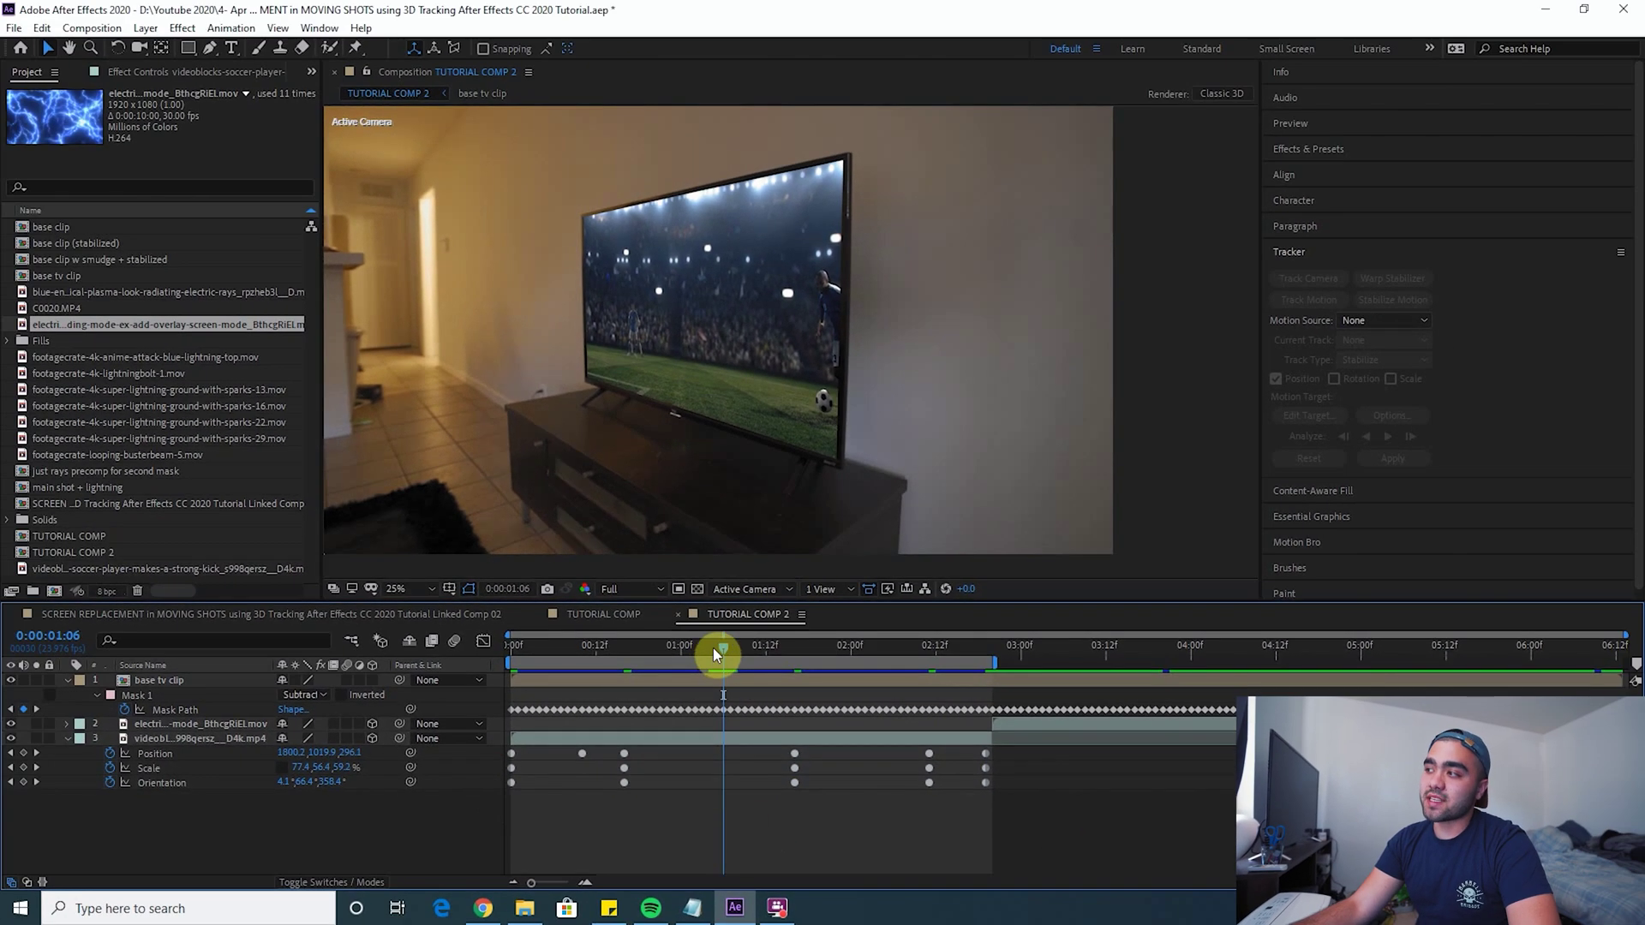
key("space")
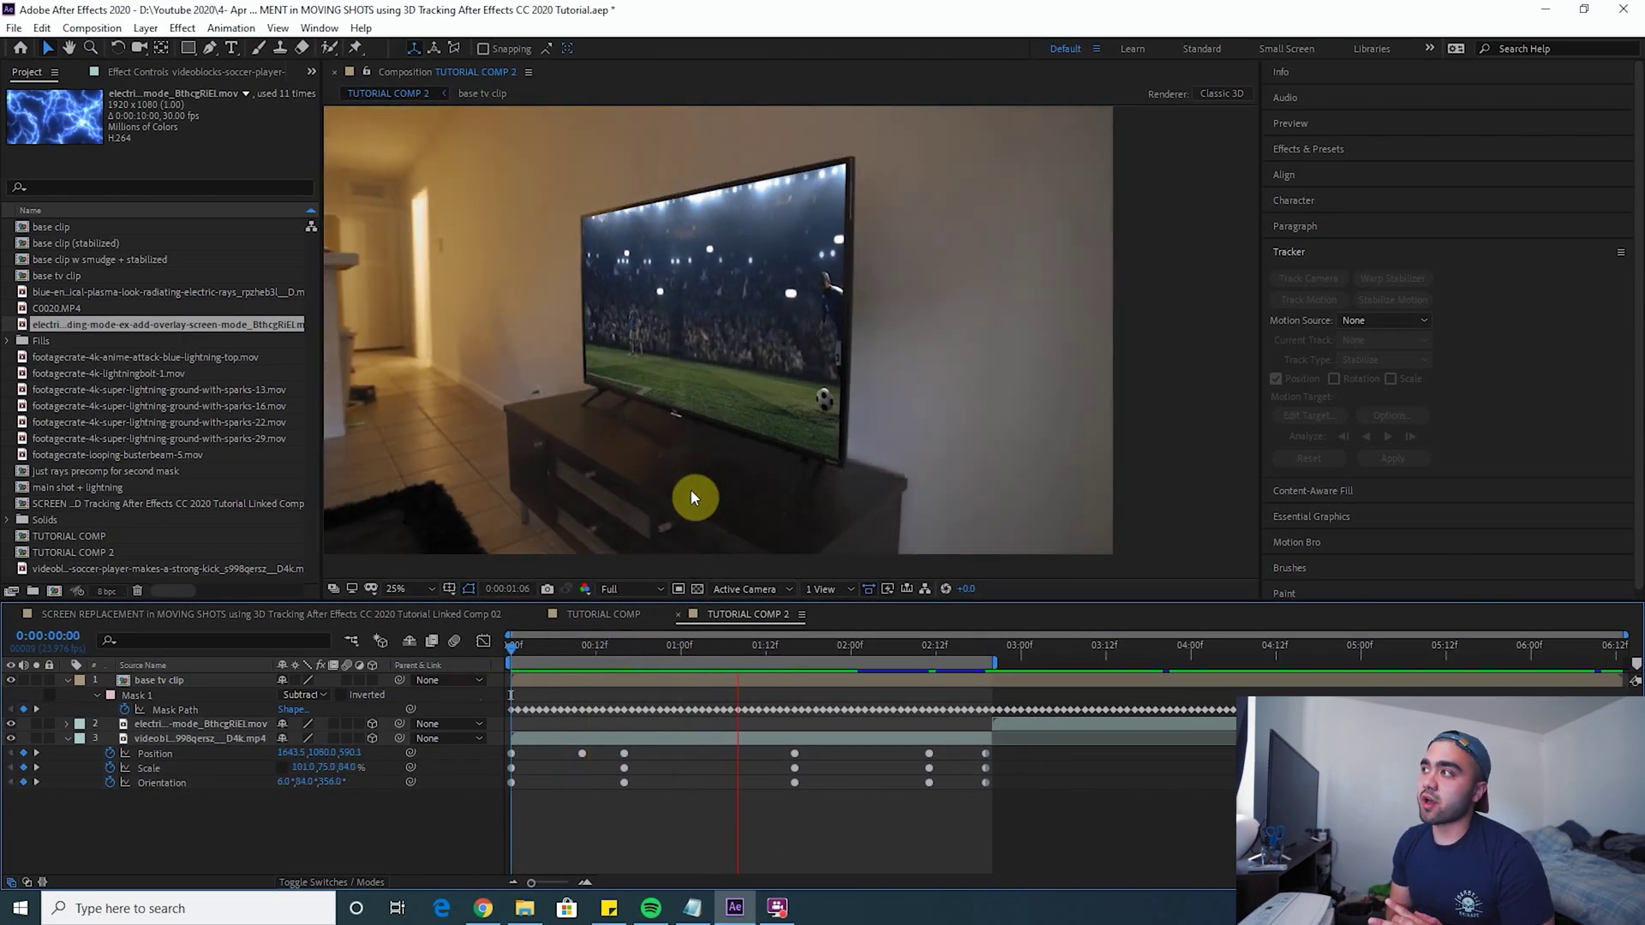
At 0:00:02:20, add starting Position, Scale and Orientation keyframes to the electric lightning layer and reveal them together.
left_click(990, 650)
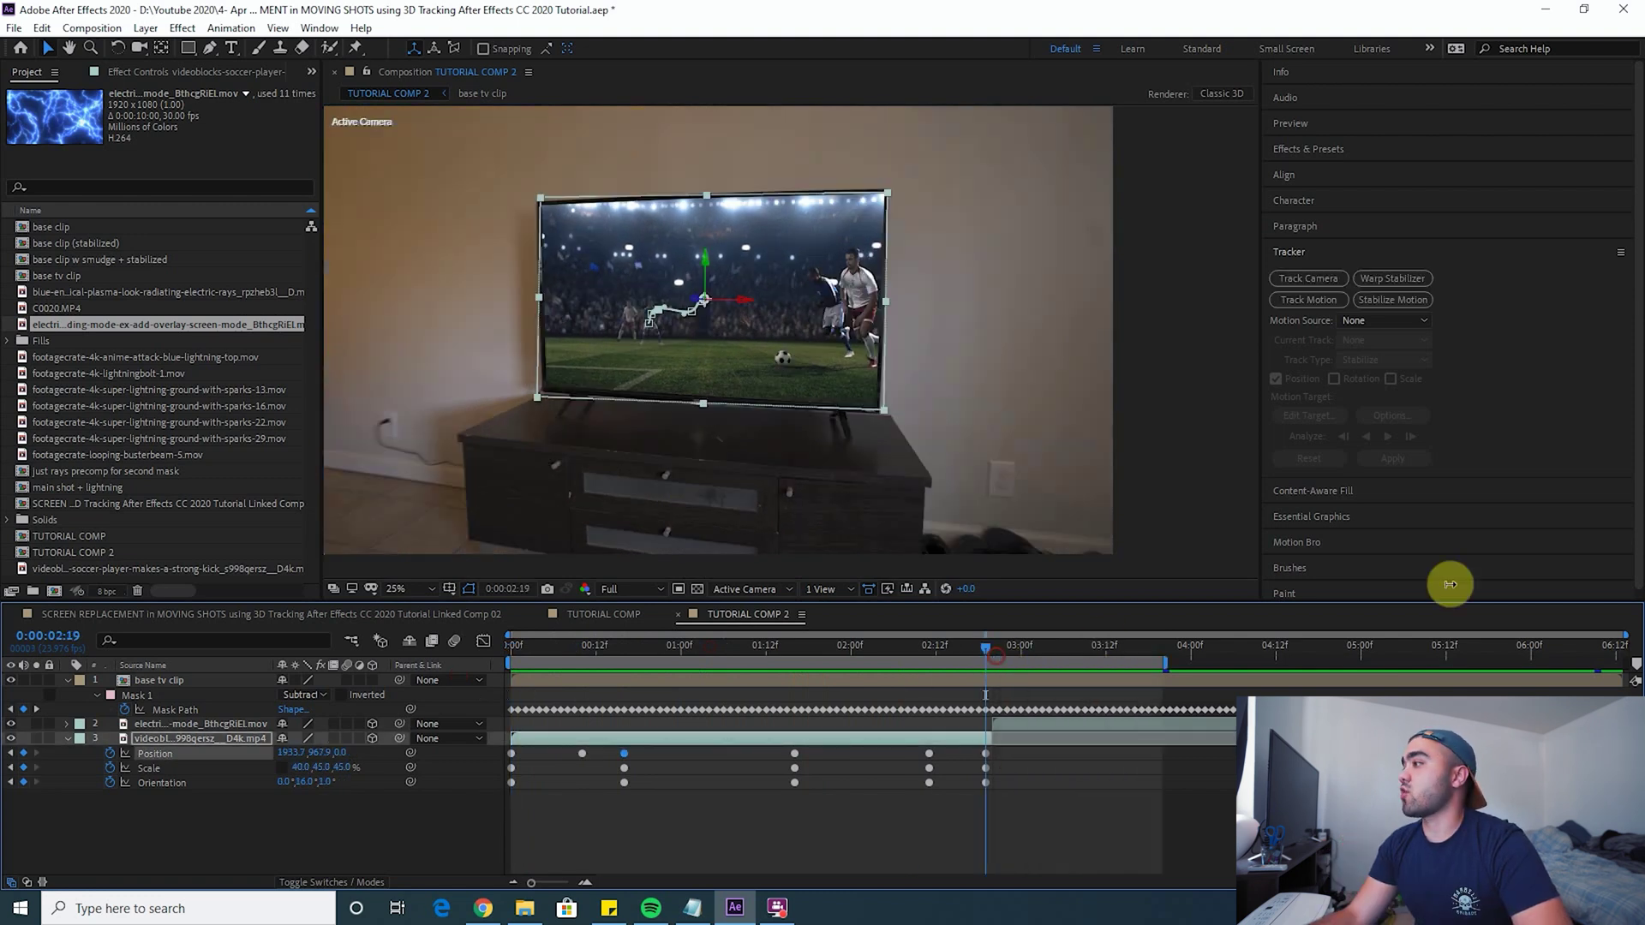
left_click(996, 647)
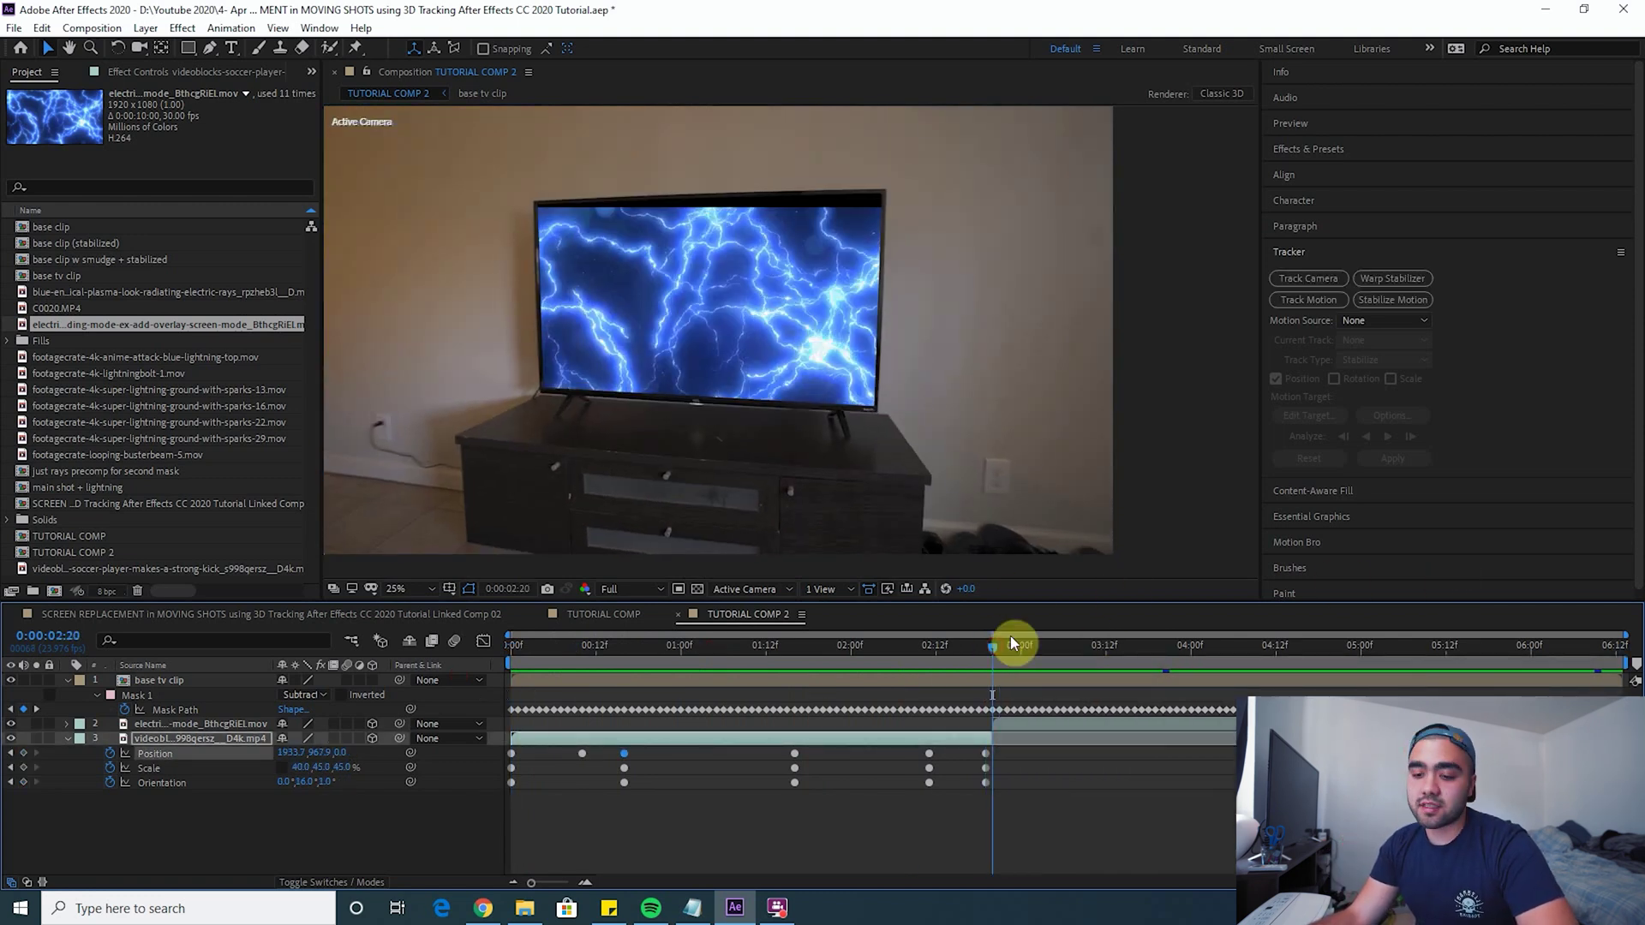
left_click(1041, 724)
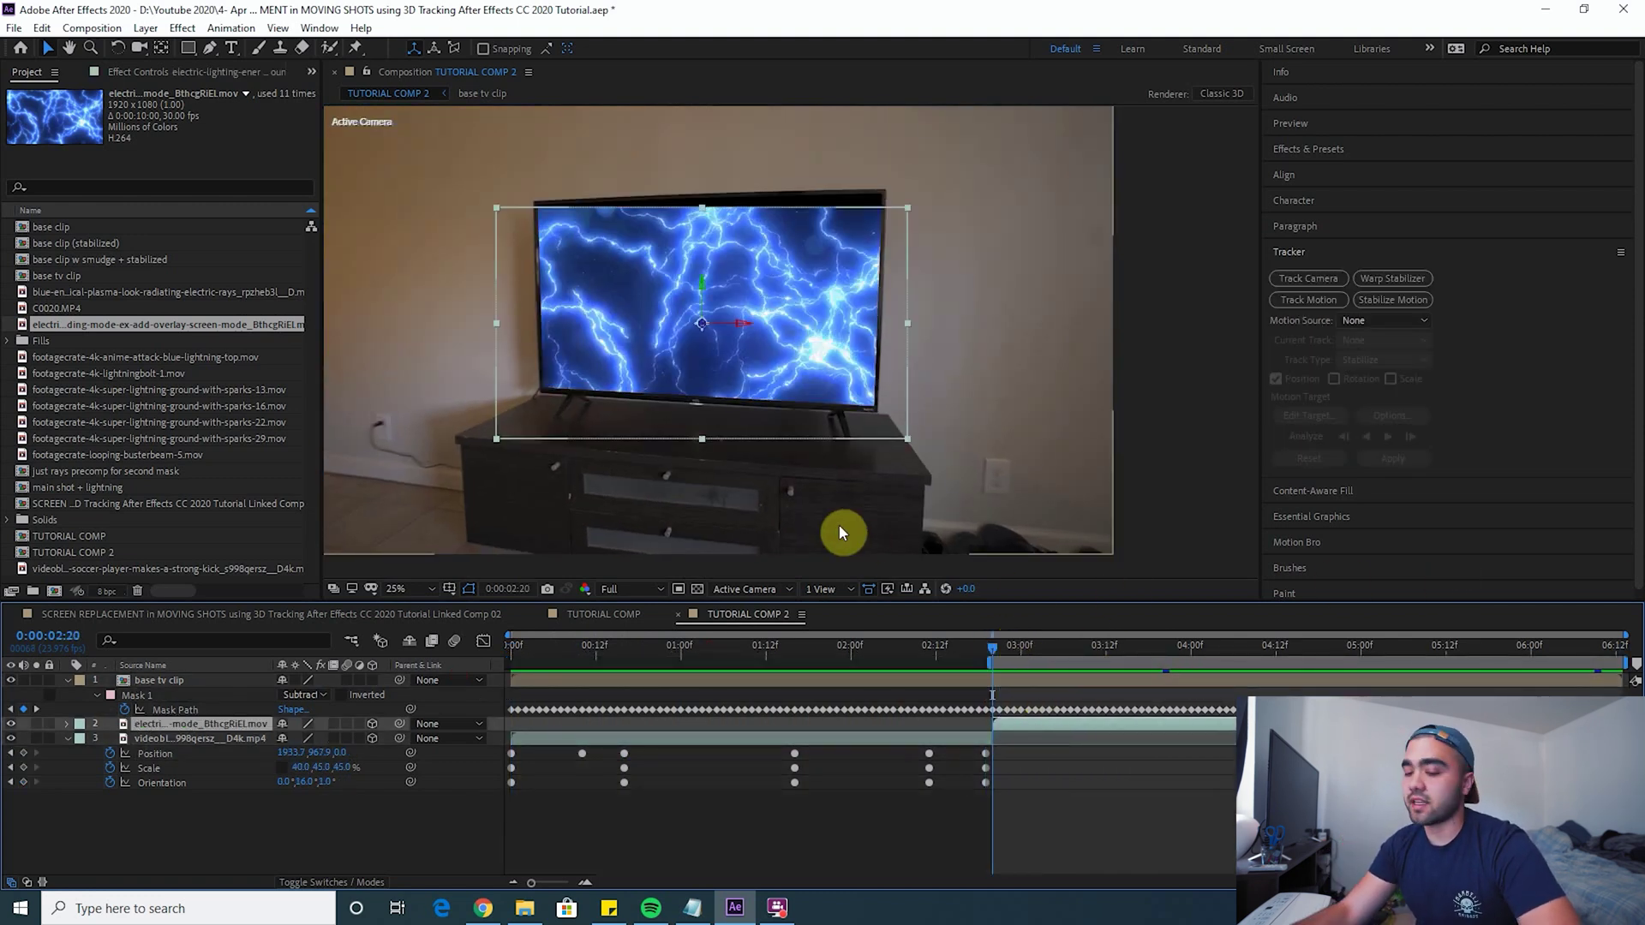
key("r")
left_click(109, 738)
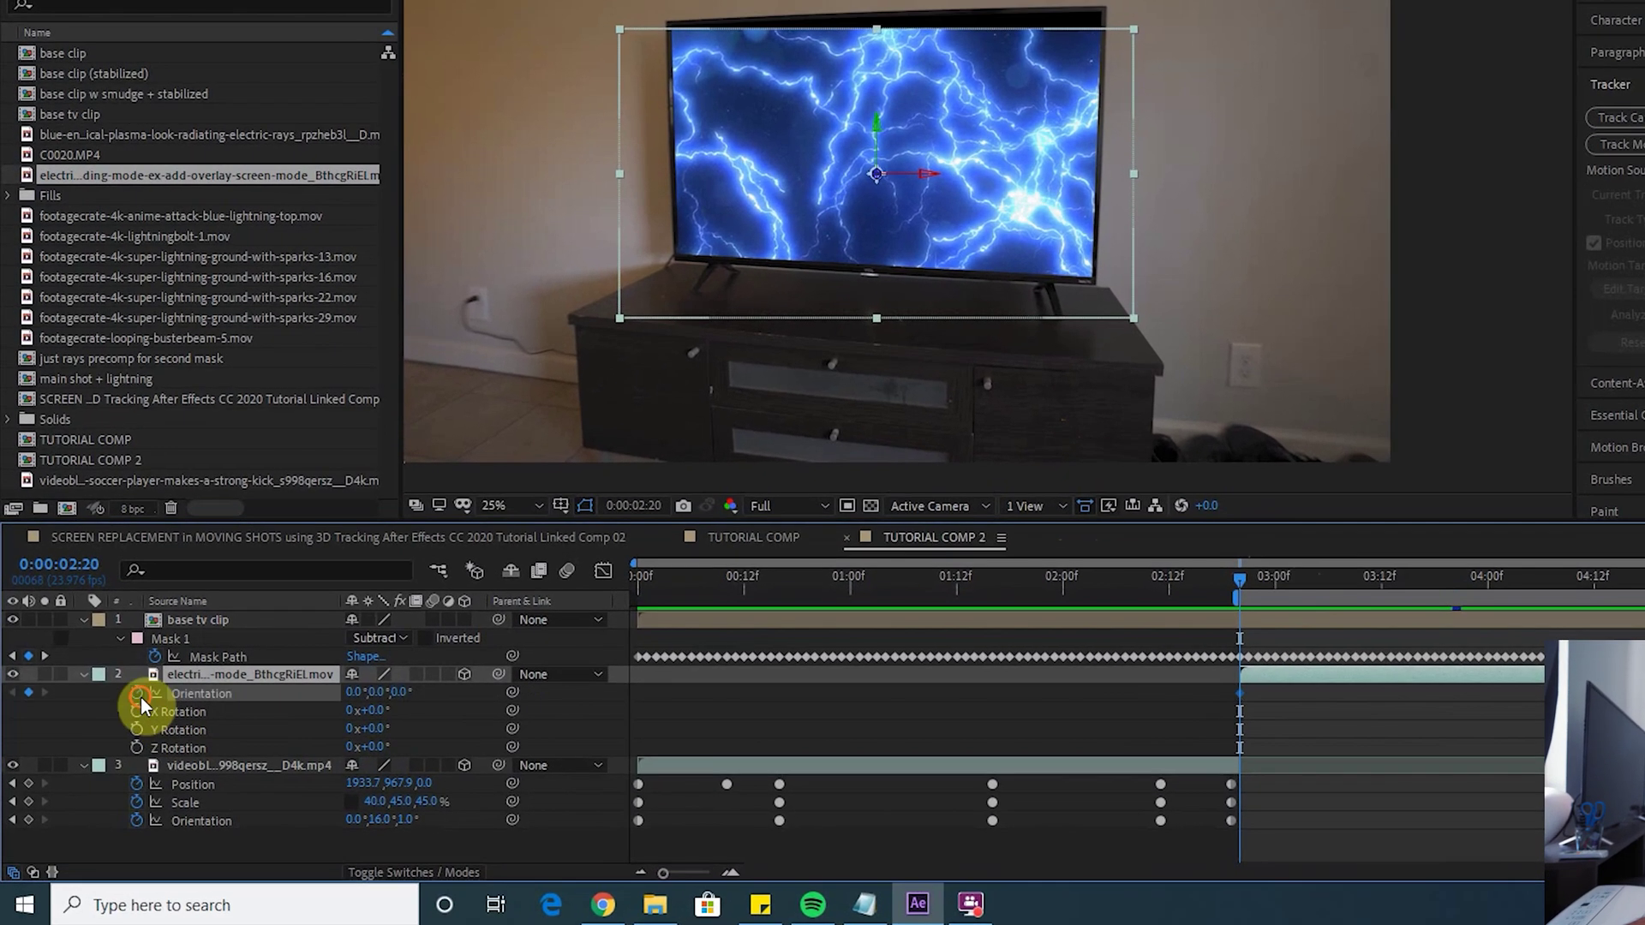
key("s")
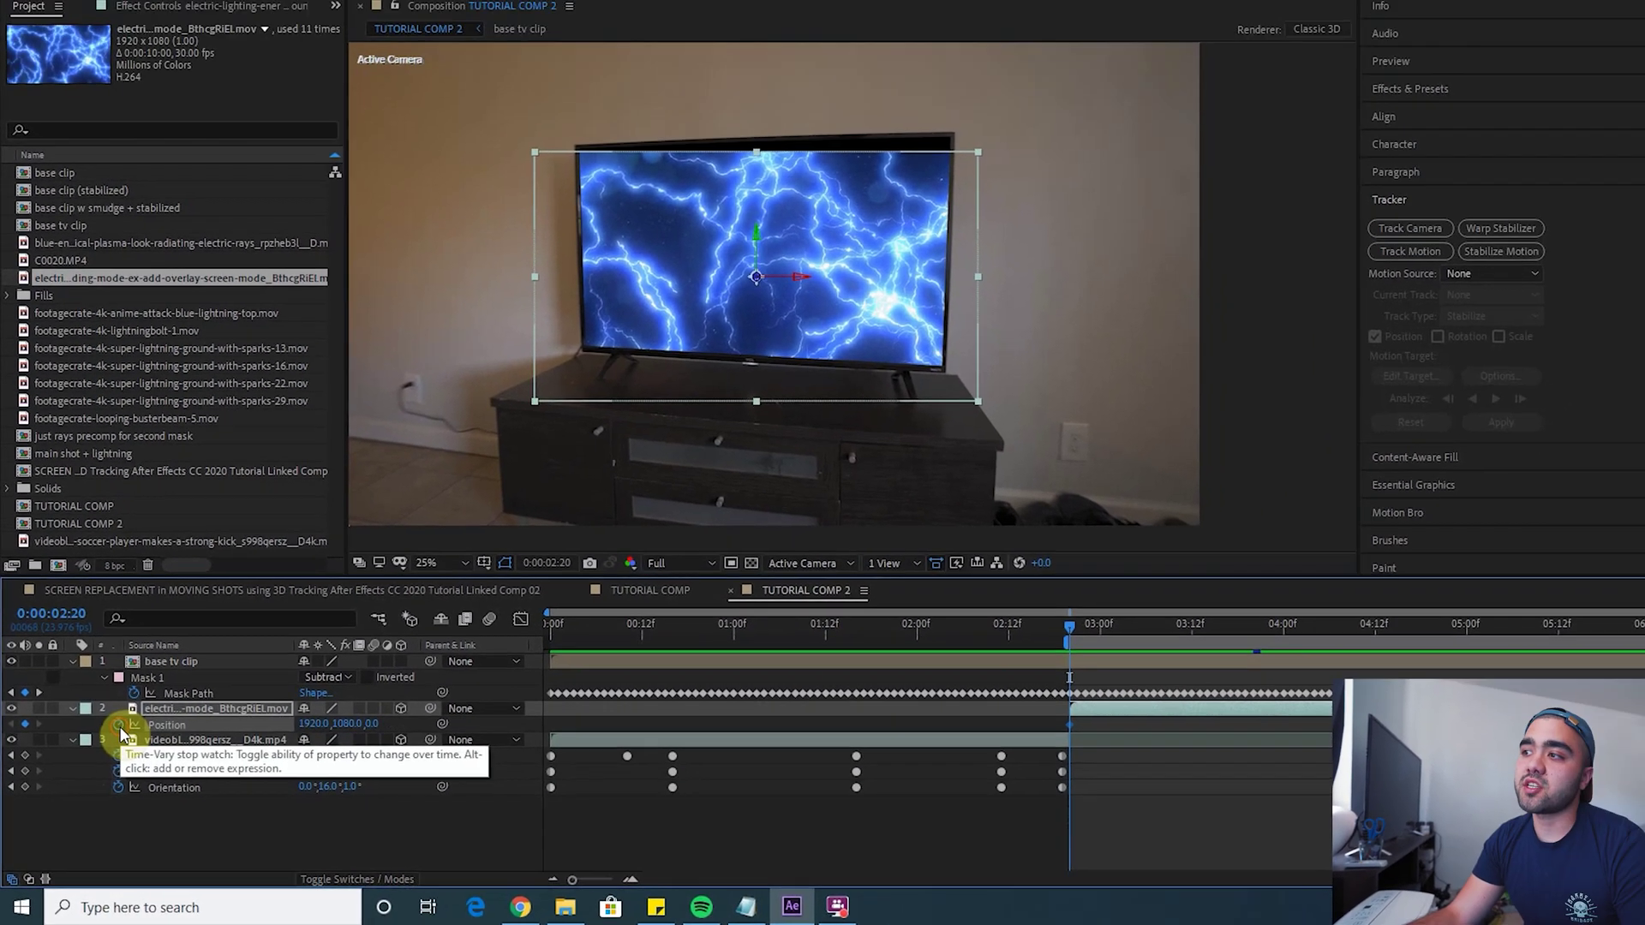
key("u")
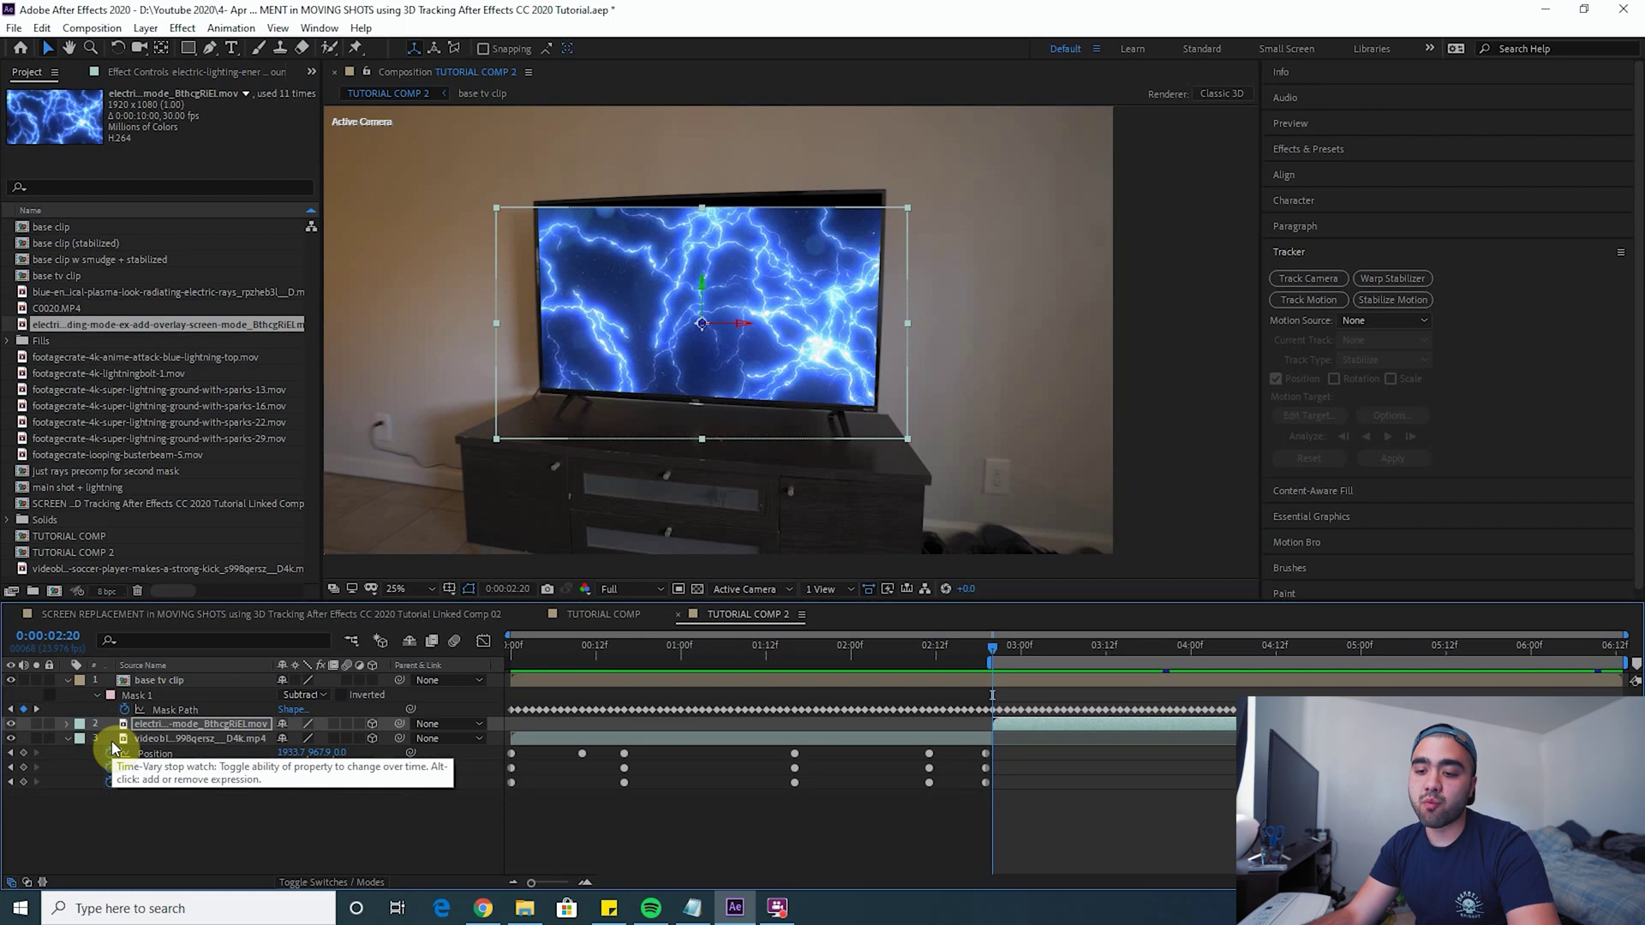
key("u")
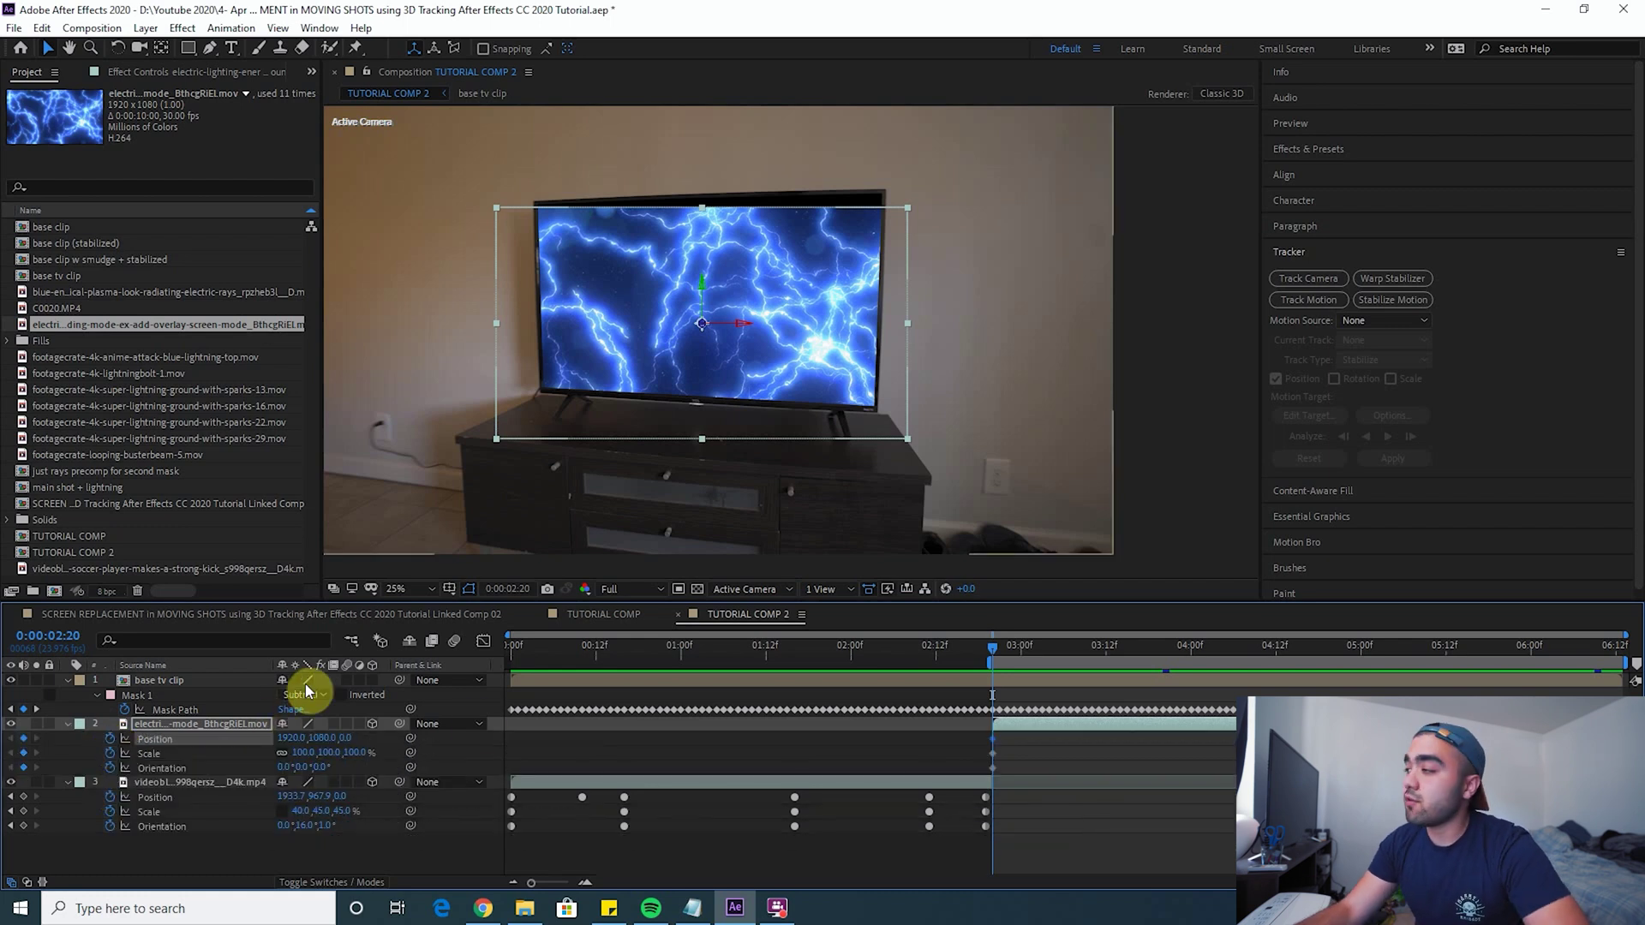
Fit the lightning layer to the TV at 0:00:06:12 and at 0:00:04:16, there with scale 119.5% and orientation 357°, 315.5°, 356°.
left_click_drag(998, 646, 1639, 597)
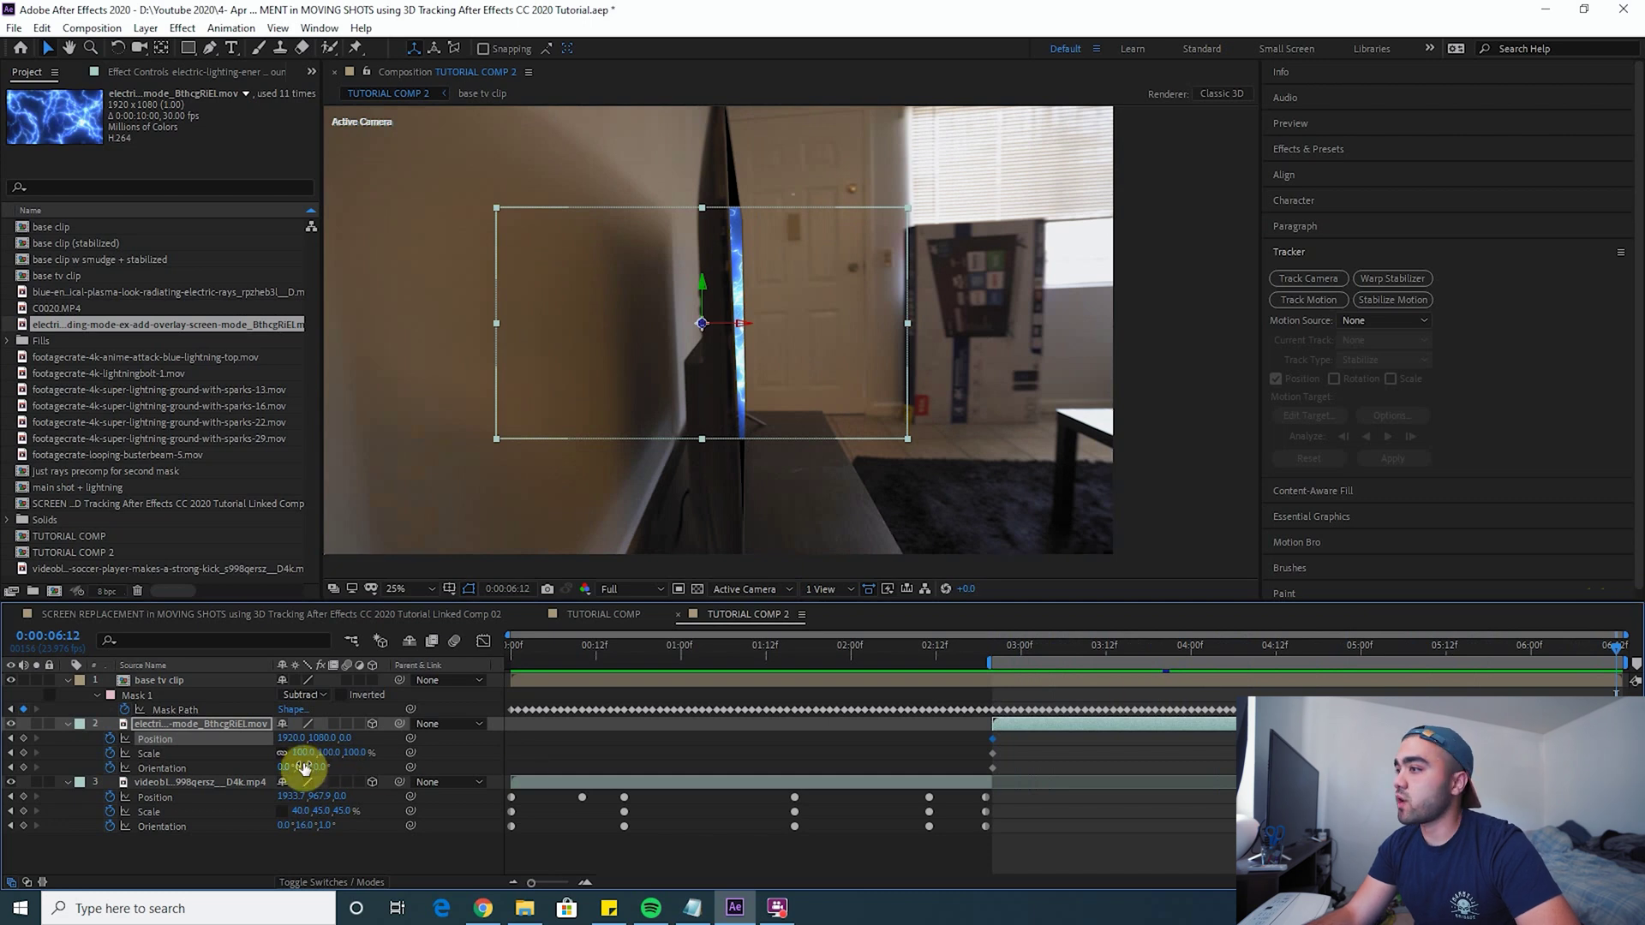
left_click_drag(309, 771, 257, 764)
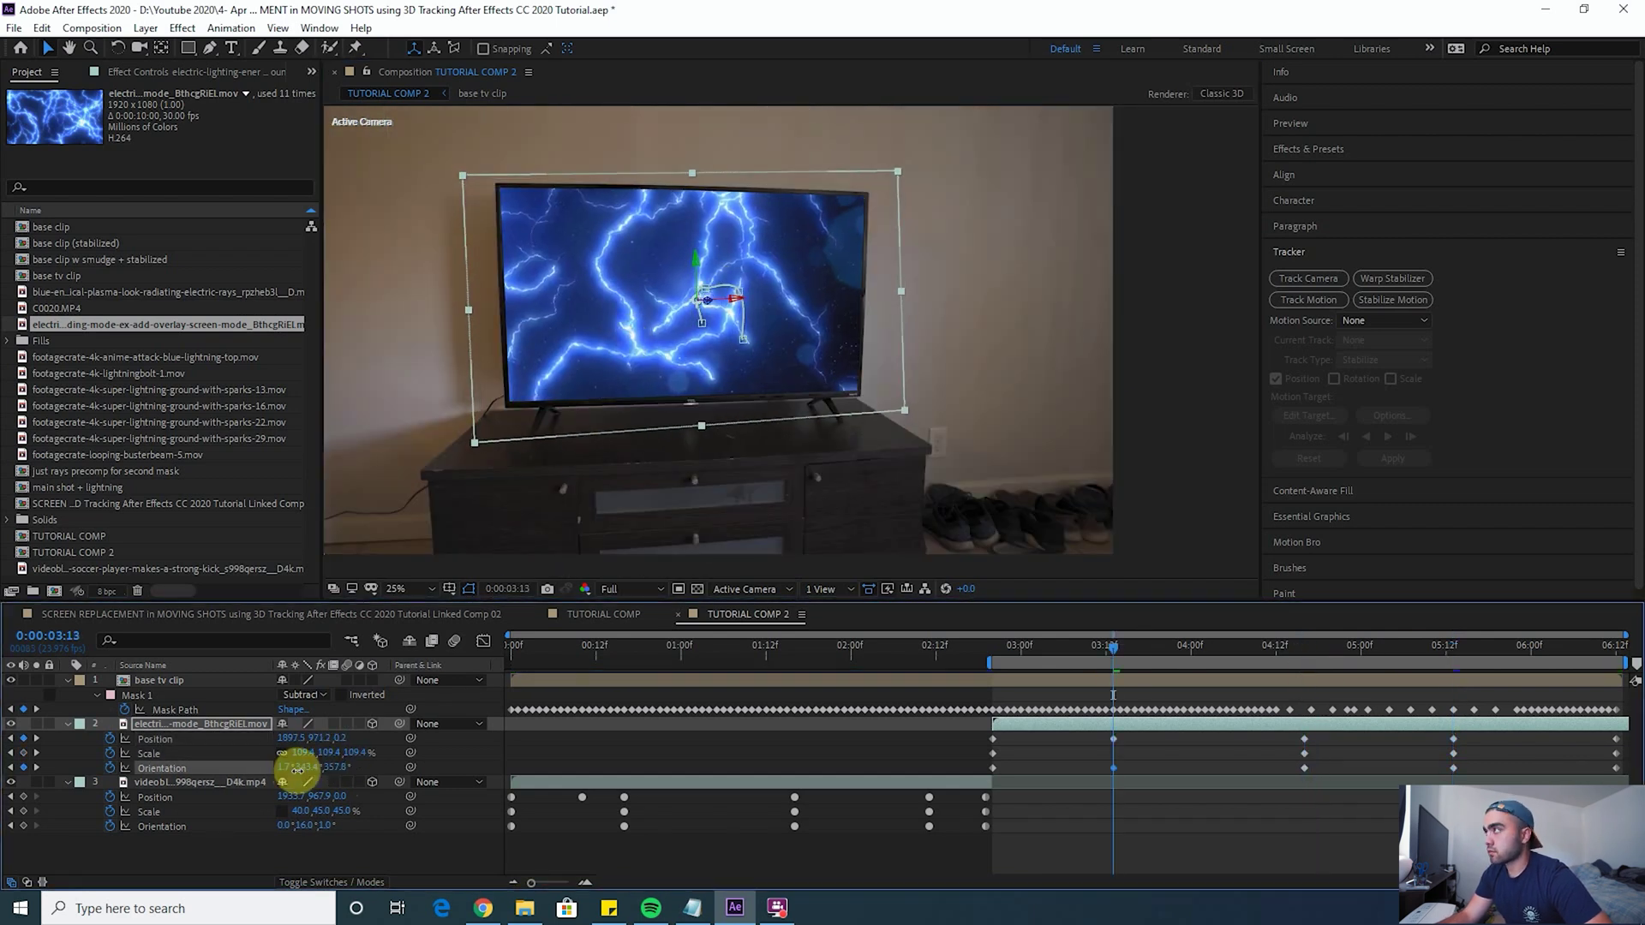
left_click_drag(312, 754, 323, 753)
Convert all of the lightning layer's transform keyframes to auto Bezier, checking the motion by playing back the composition.
left_click_drag(1105, 645, 992, 644)
key("space")
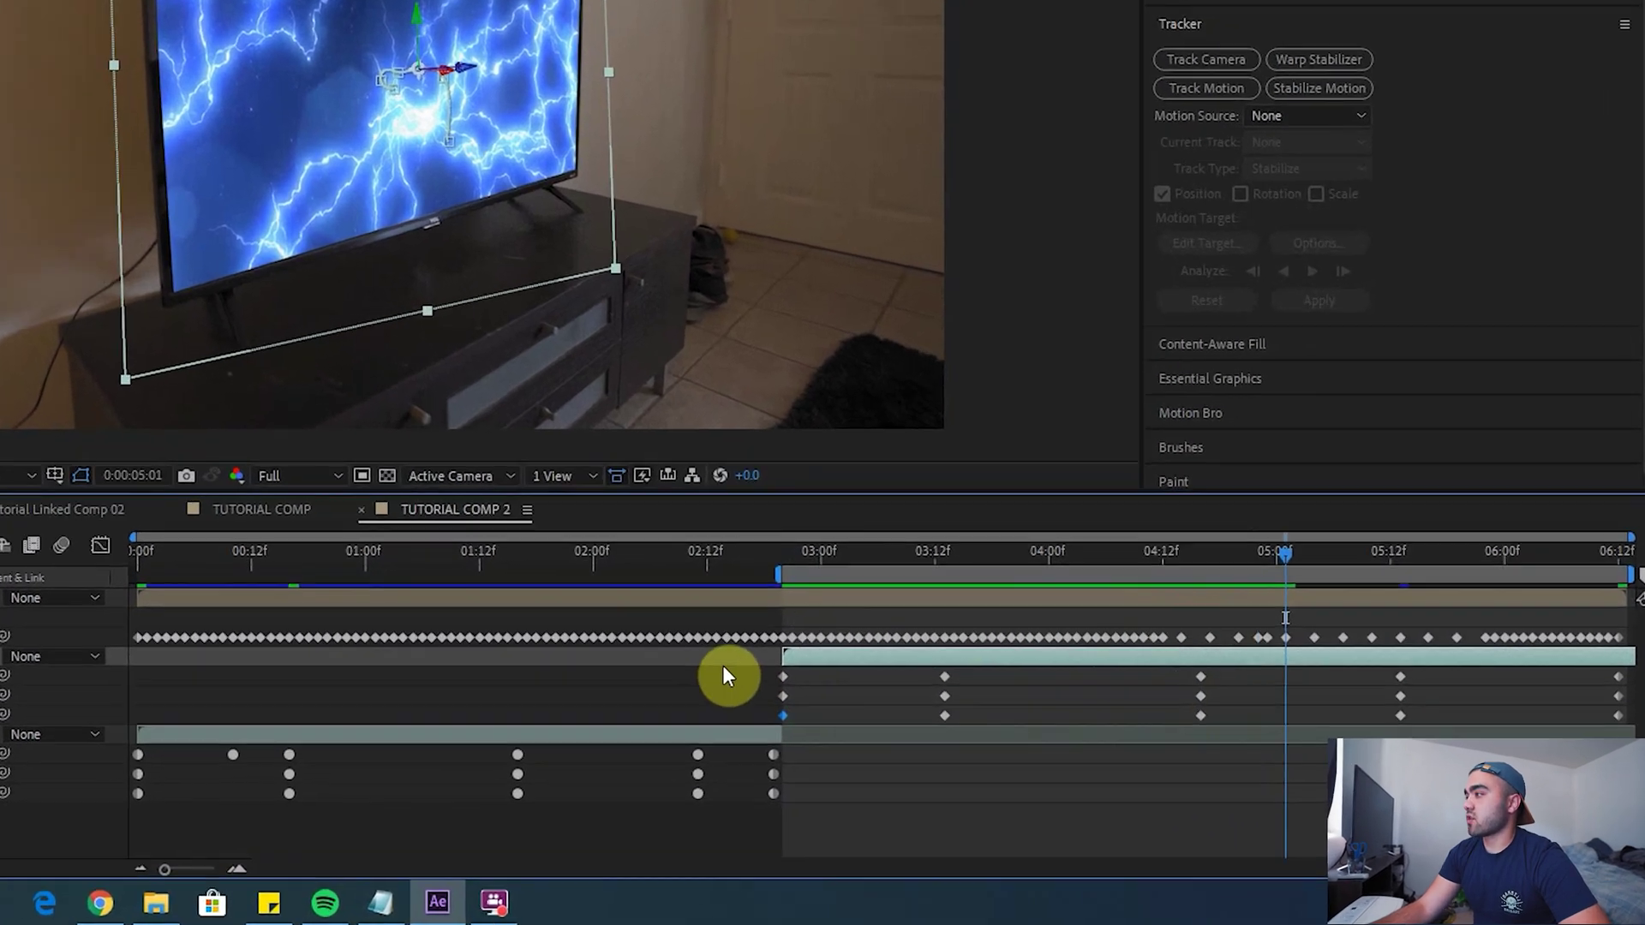
left_click_drag(948, 732, 1458, 771)
left_click_drag(1355, 696, 1355, 695)
left_click(654, 641, "ctrl")
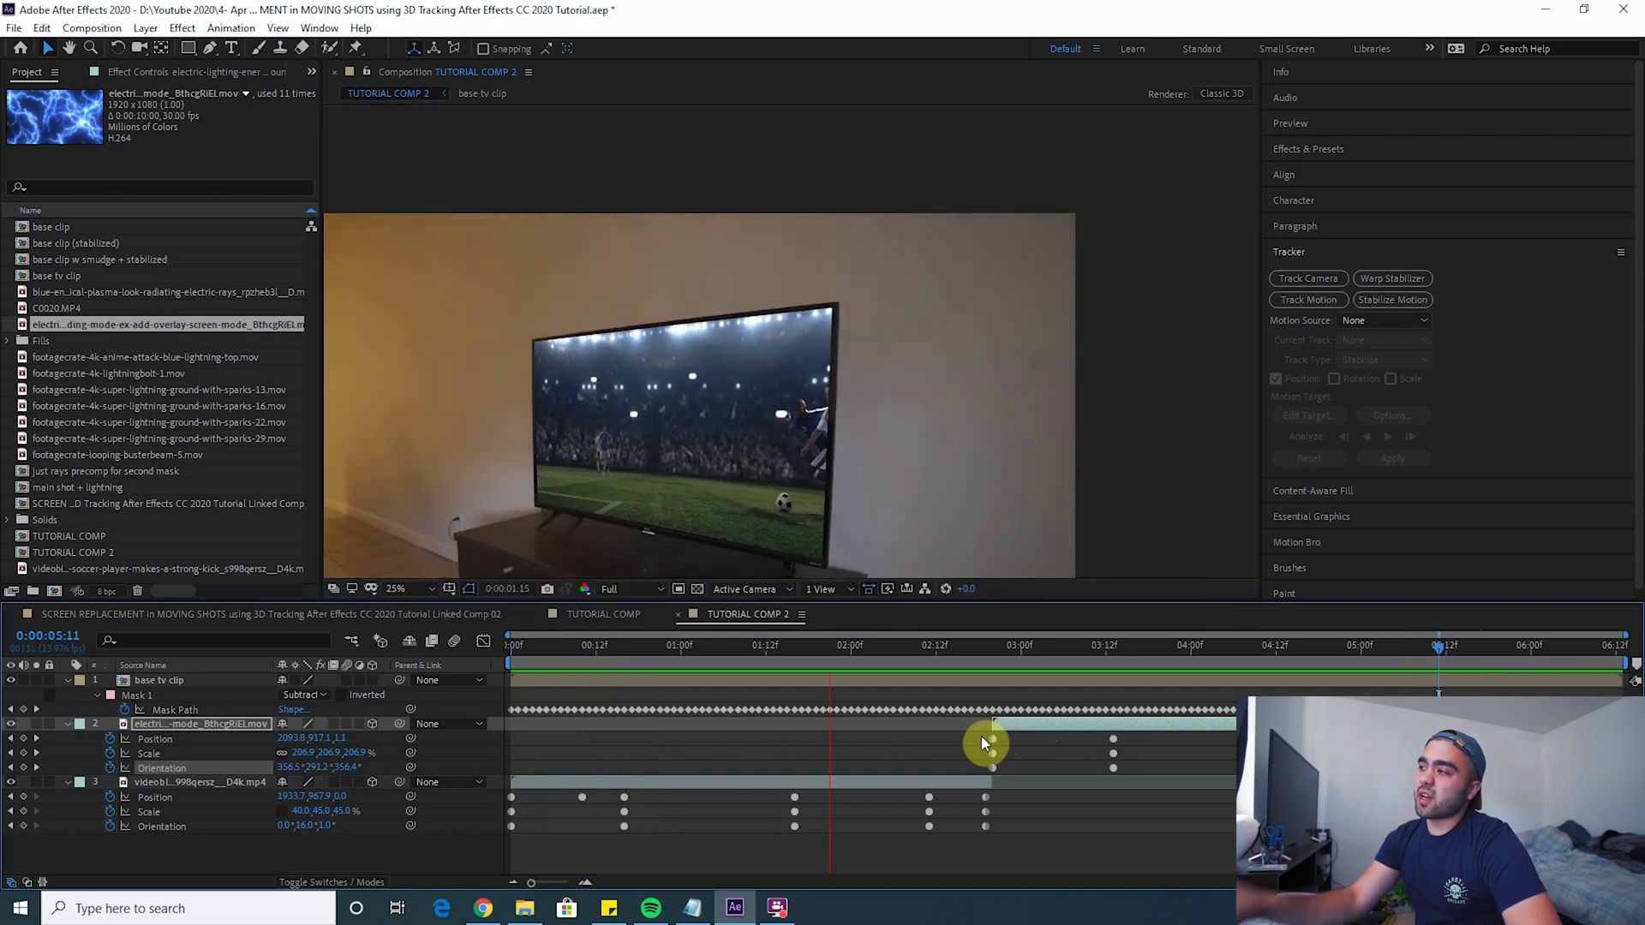
key("space")
Set the feather of the base tv clip's mask to 5 pixels and inspect the TV's corner up close.
left_click(797, 688)
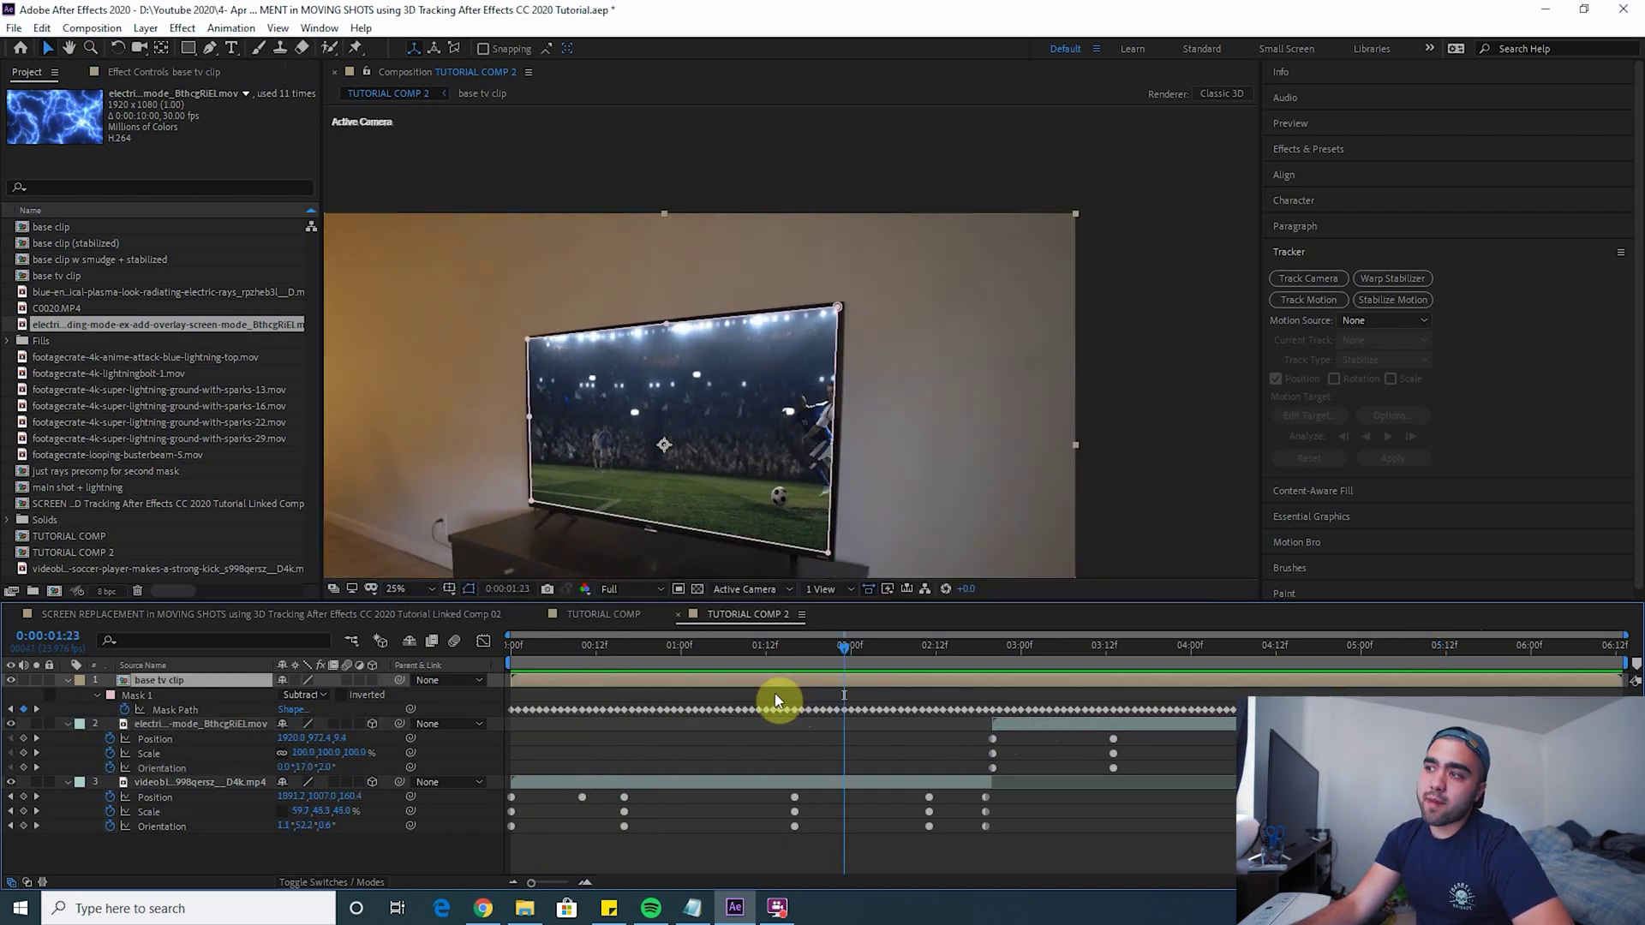
key("f")
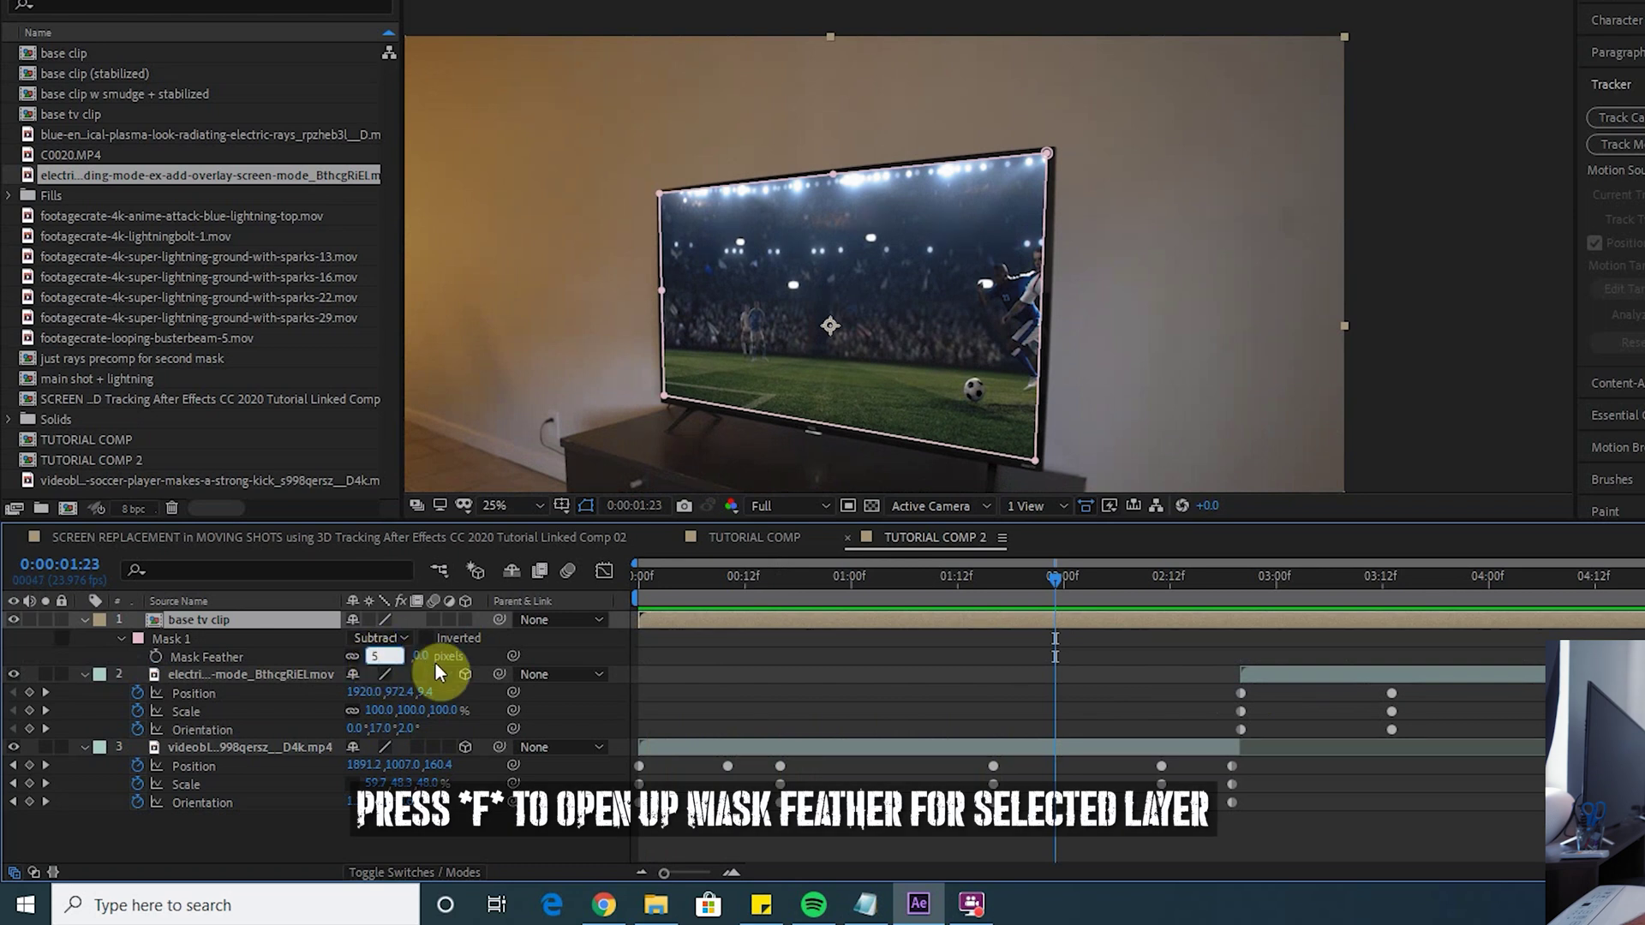
type("5")
key("Return")
scroll(1011, 325, "up", 4)
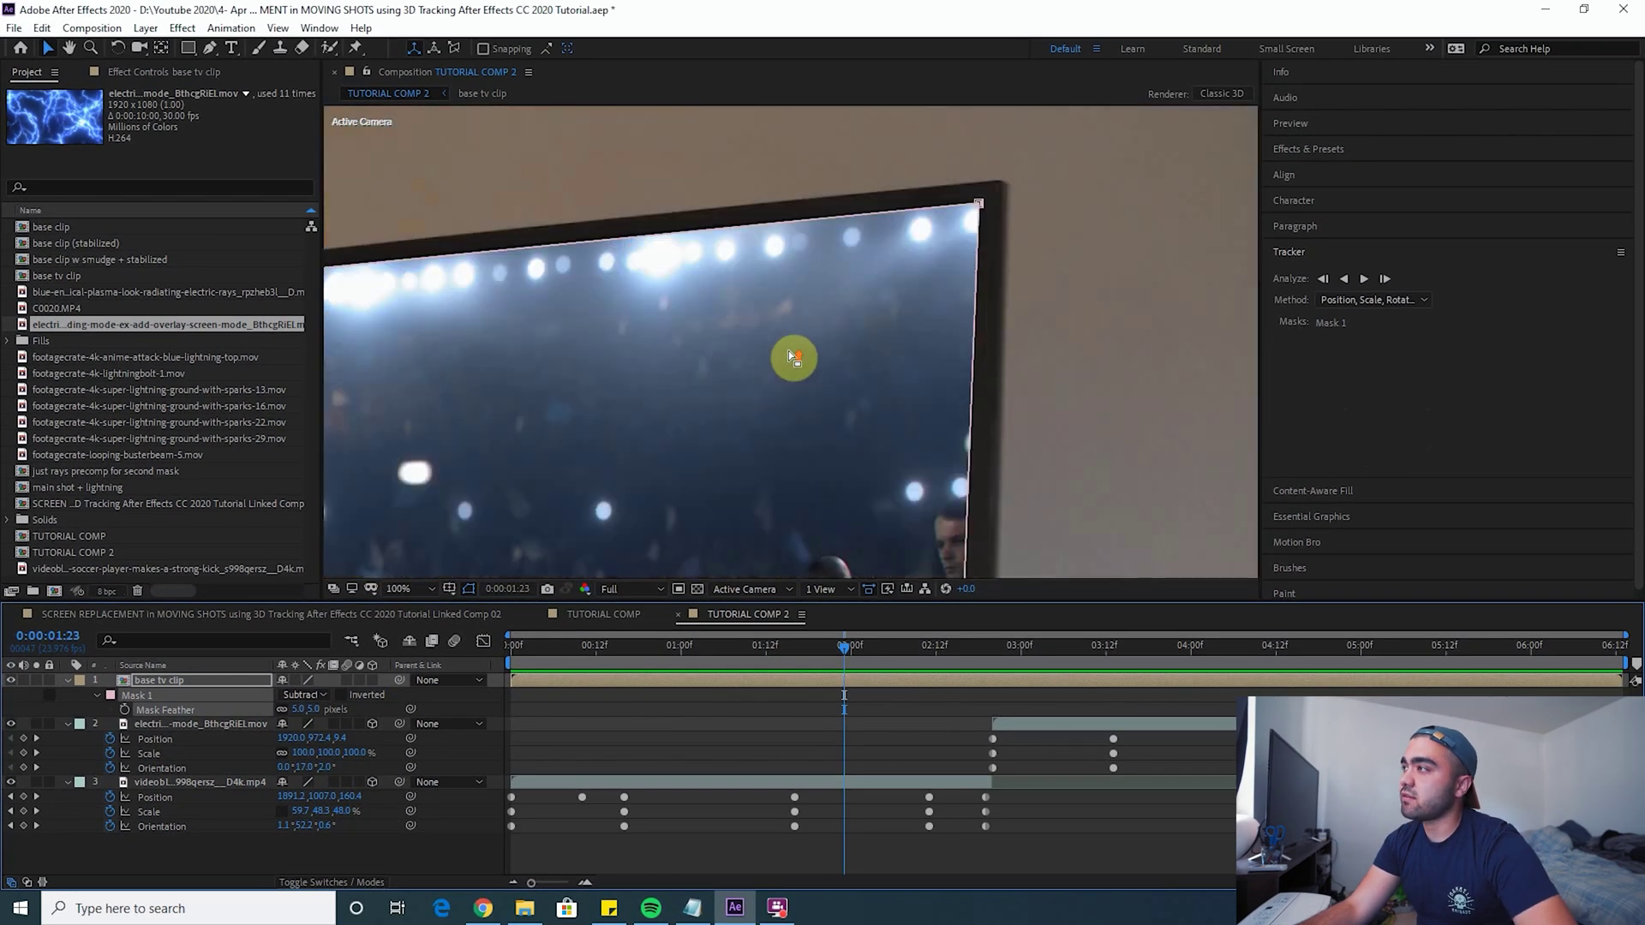
left_click(761, 732)
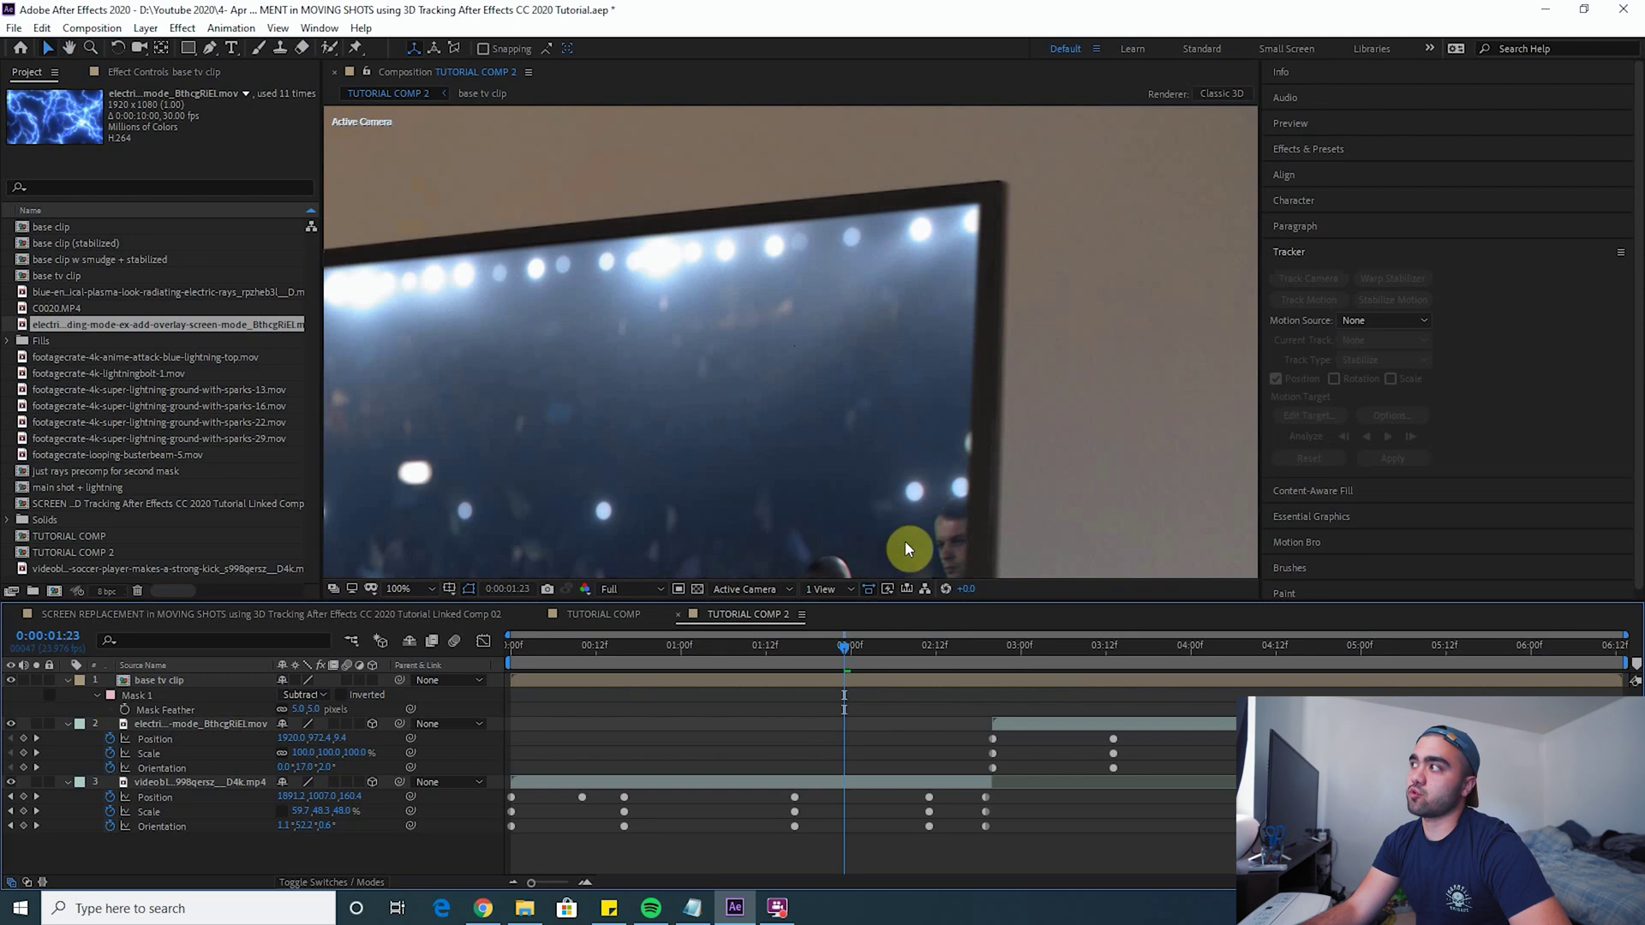
Play back the feathered screen edges across the clip change and return to the cut at 0:00:02:20.
key("space")
scroll(784, 369, "down", 4)
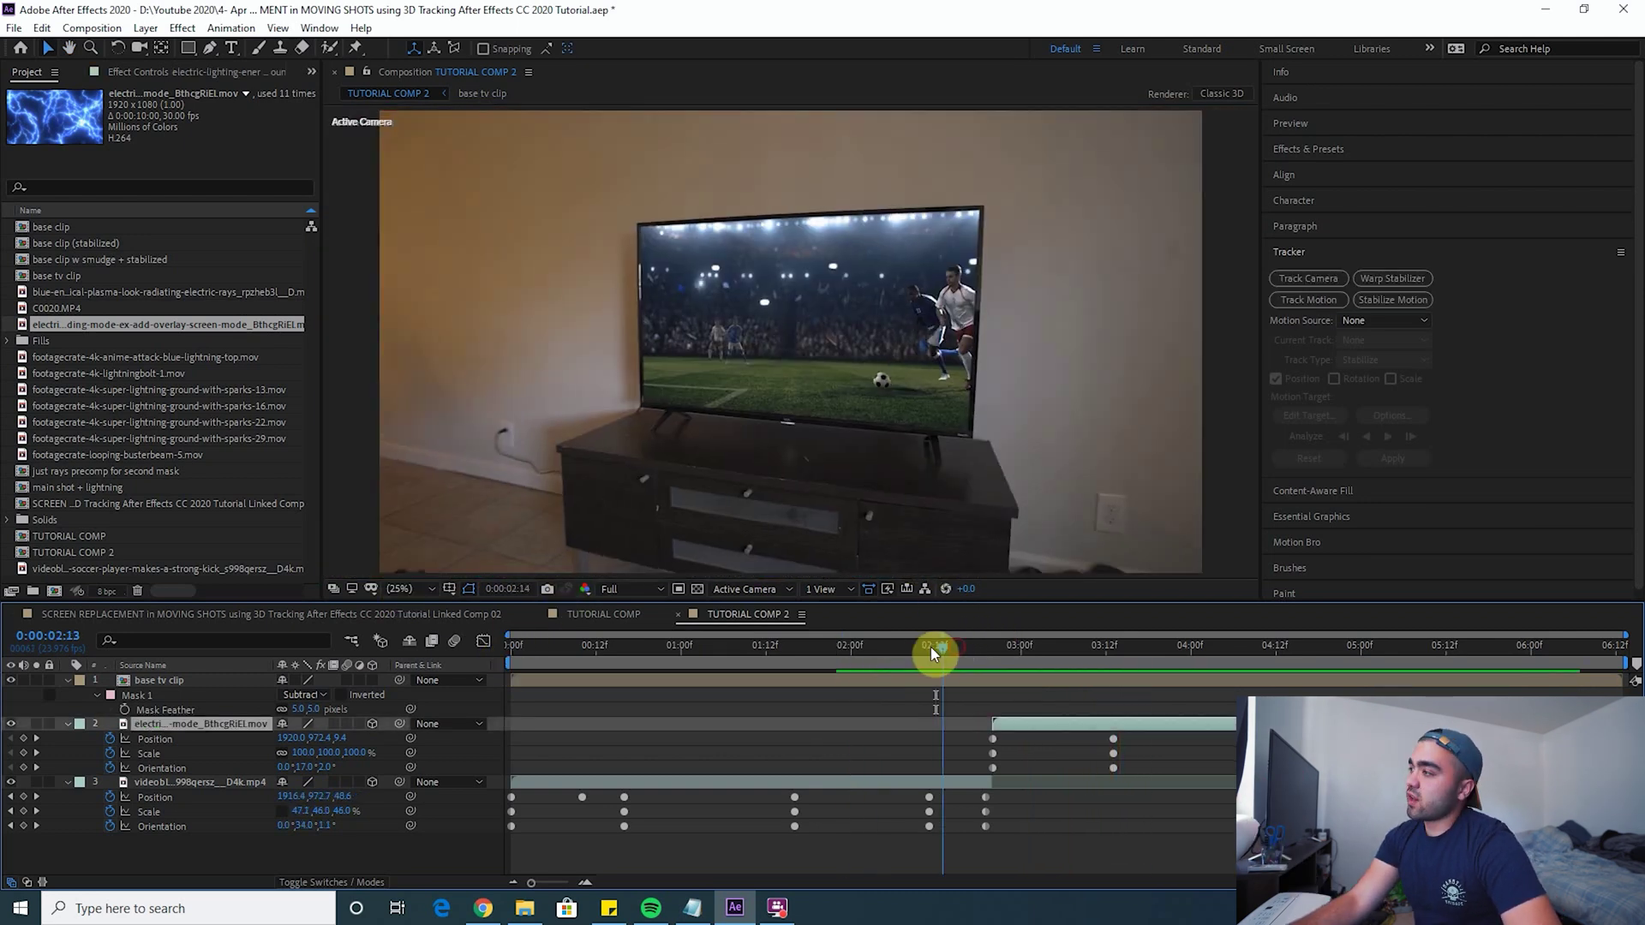
left_click_drag(935, 648, 879, 648)
key("space")
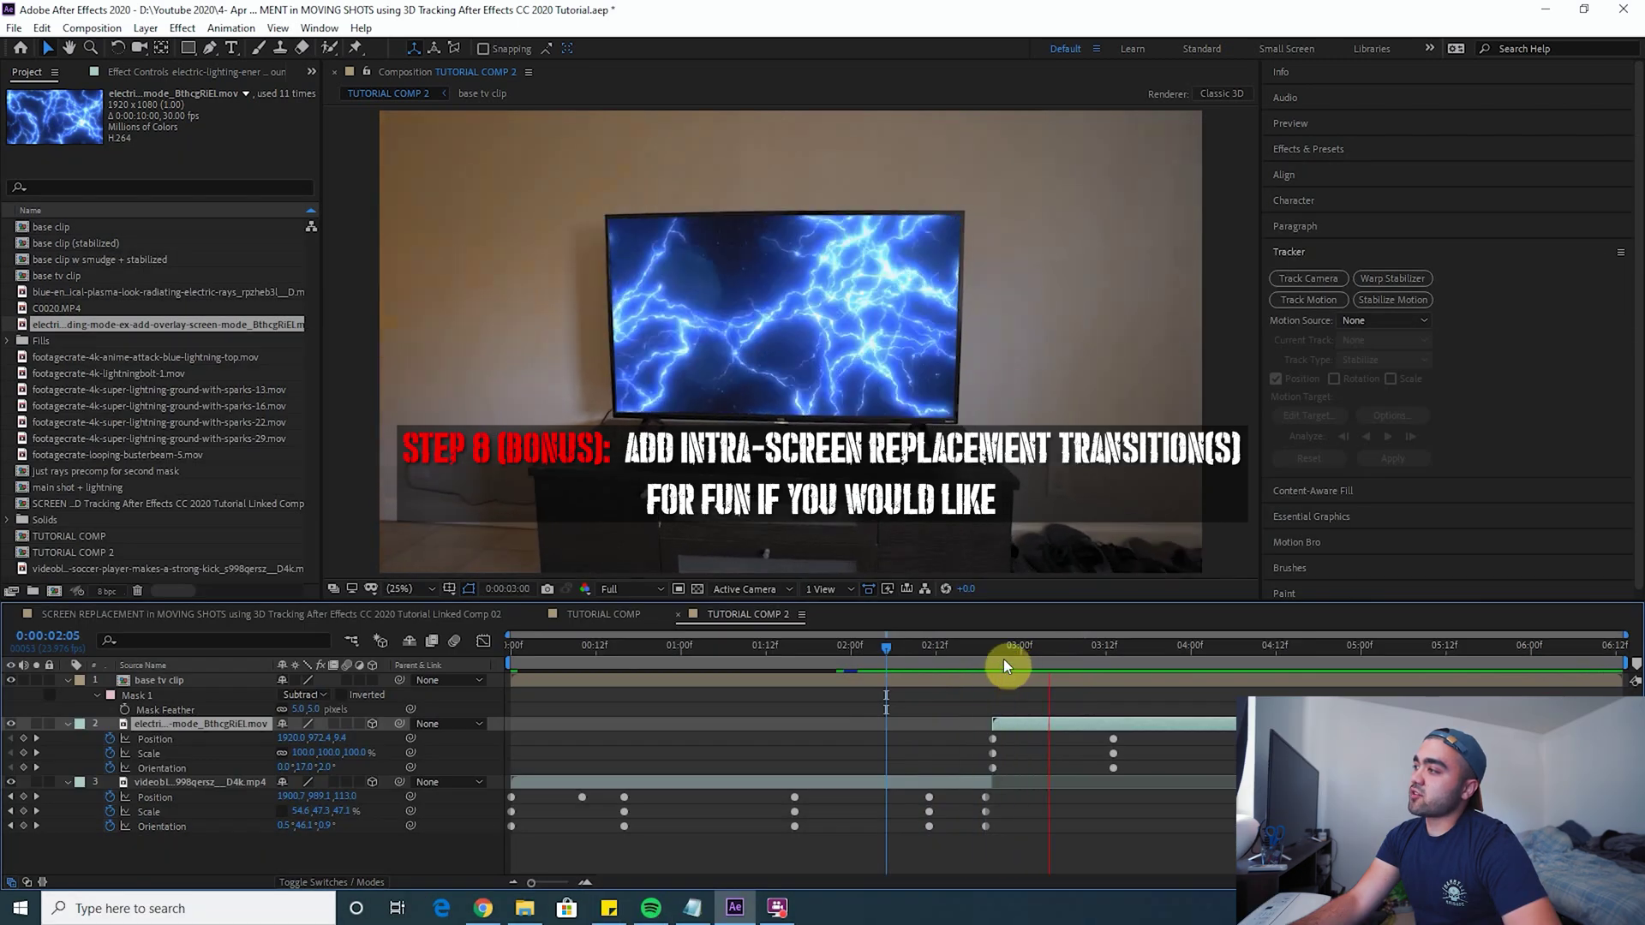
left_click(1000, 653)
left_click_drag(1000, 655, 992, 654)
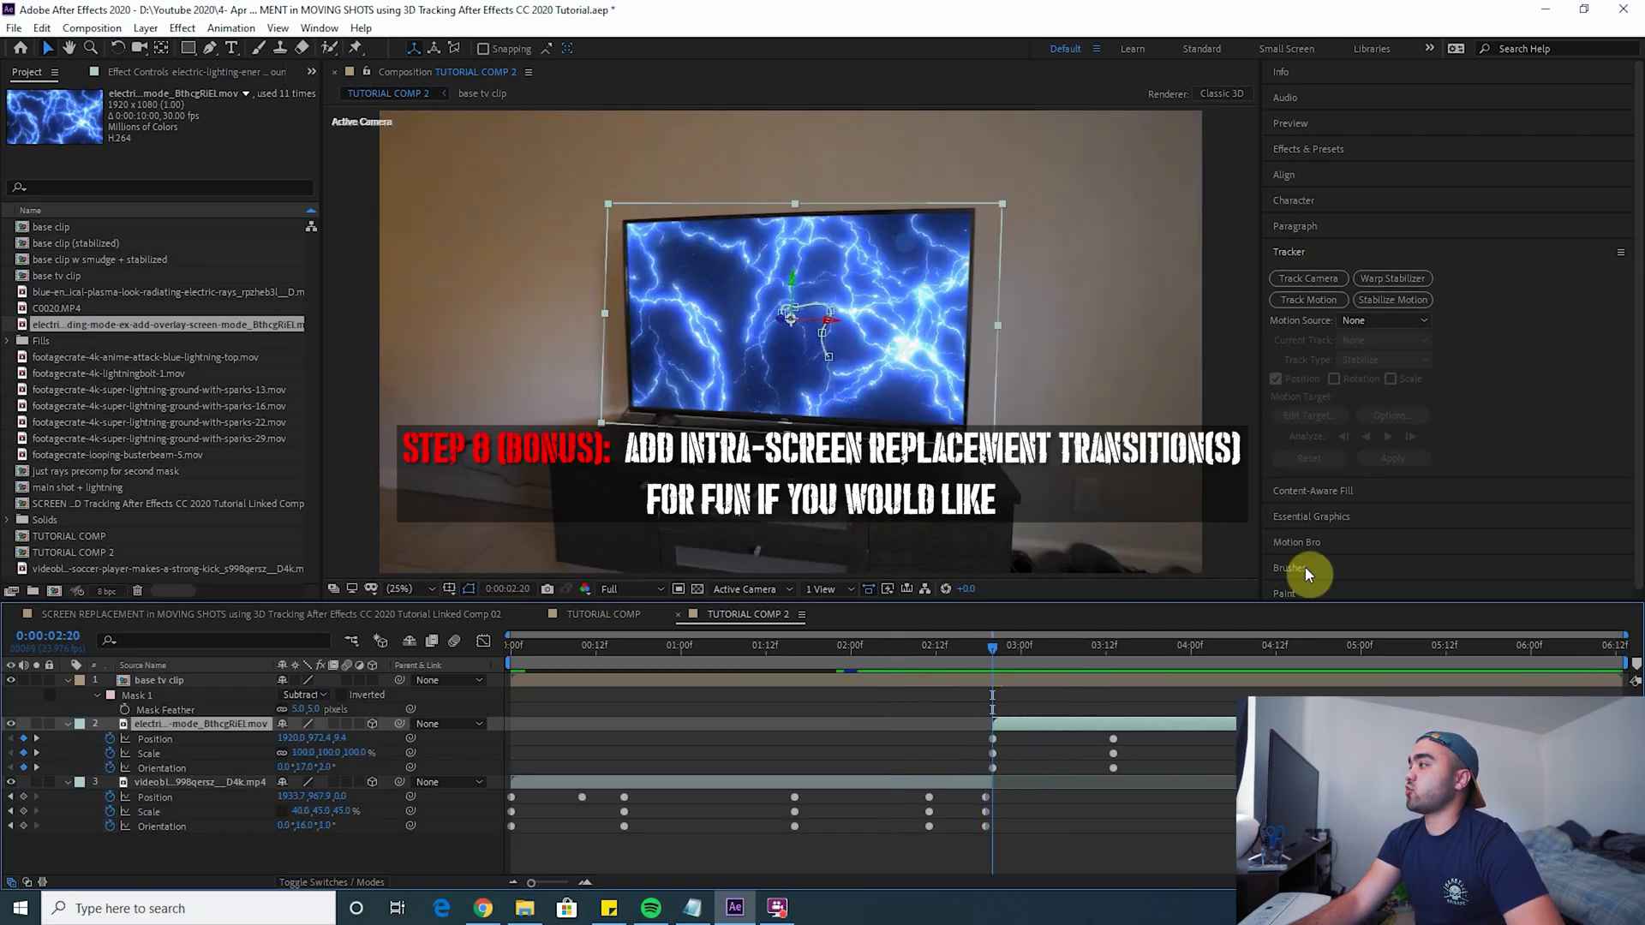
Add a Motion Bro Light Leaks flare transition over the clip change at 0:00:02:20, beneath base tv clip, and scrub through it.
left_click(1298, 545)
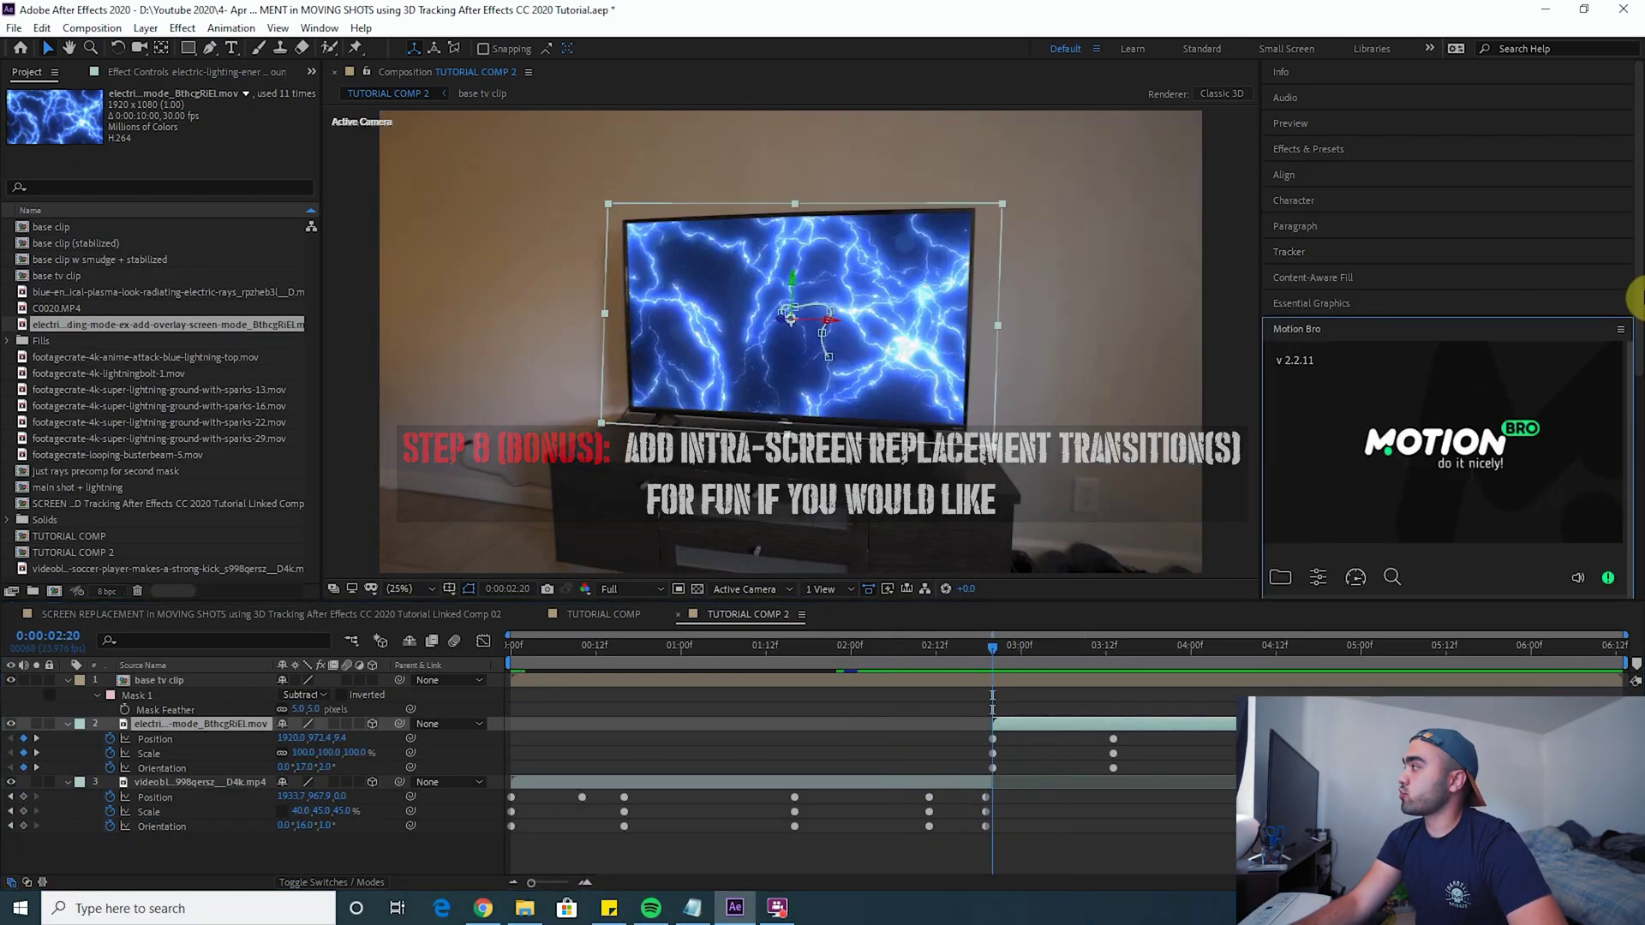
left_click_drag(1637, 302, 1638, 548)
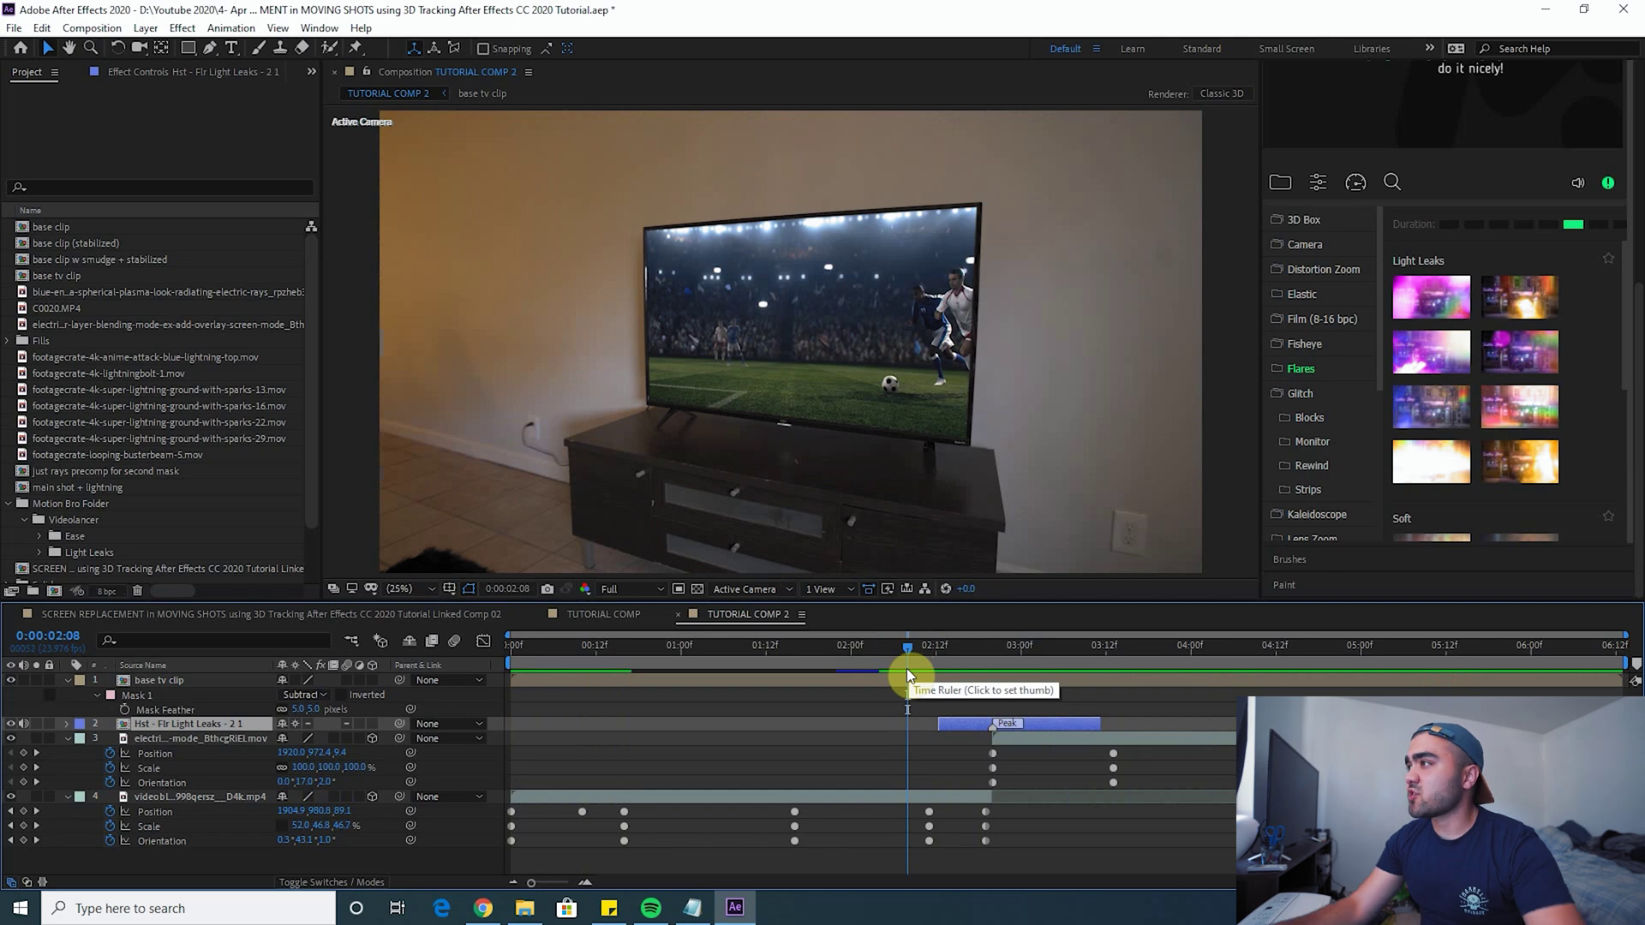
left_click_drag(946, 665, 1188, 674)
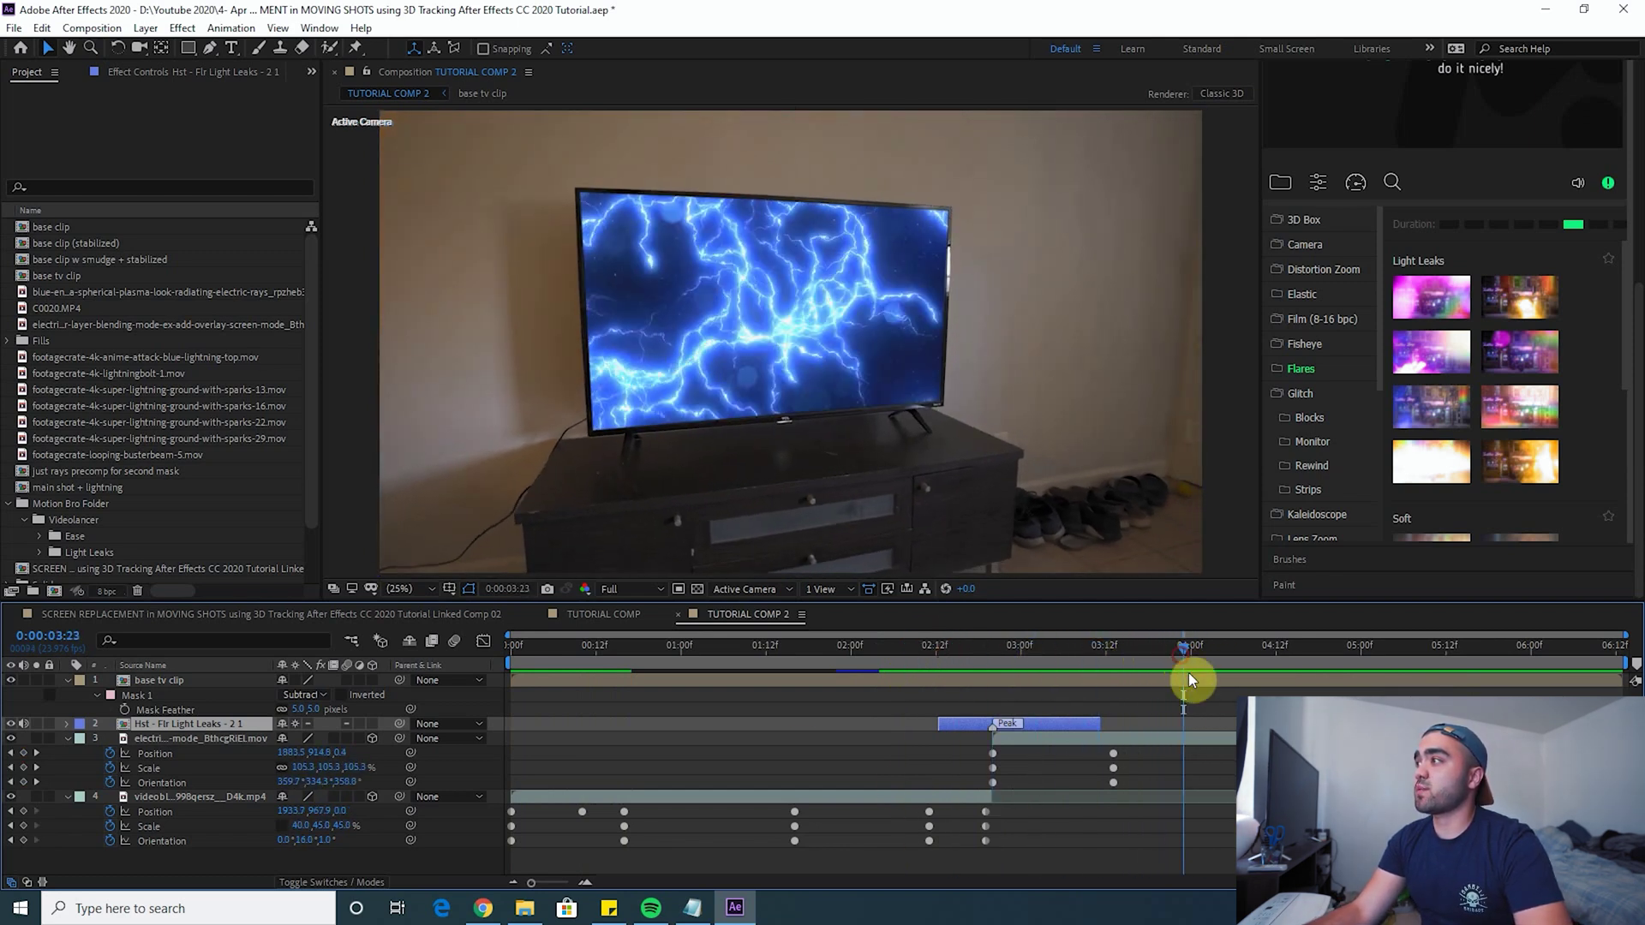
Find the Lumetri Color effect and apply it to the base tv clip layer.
left_click(1179, 686)
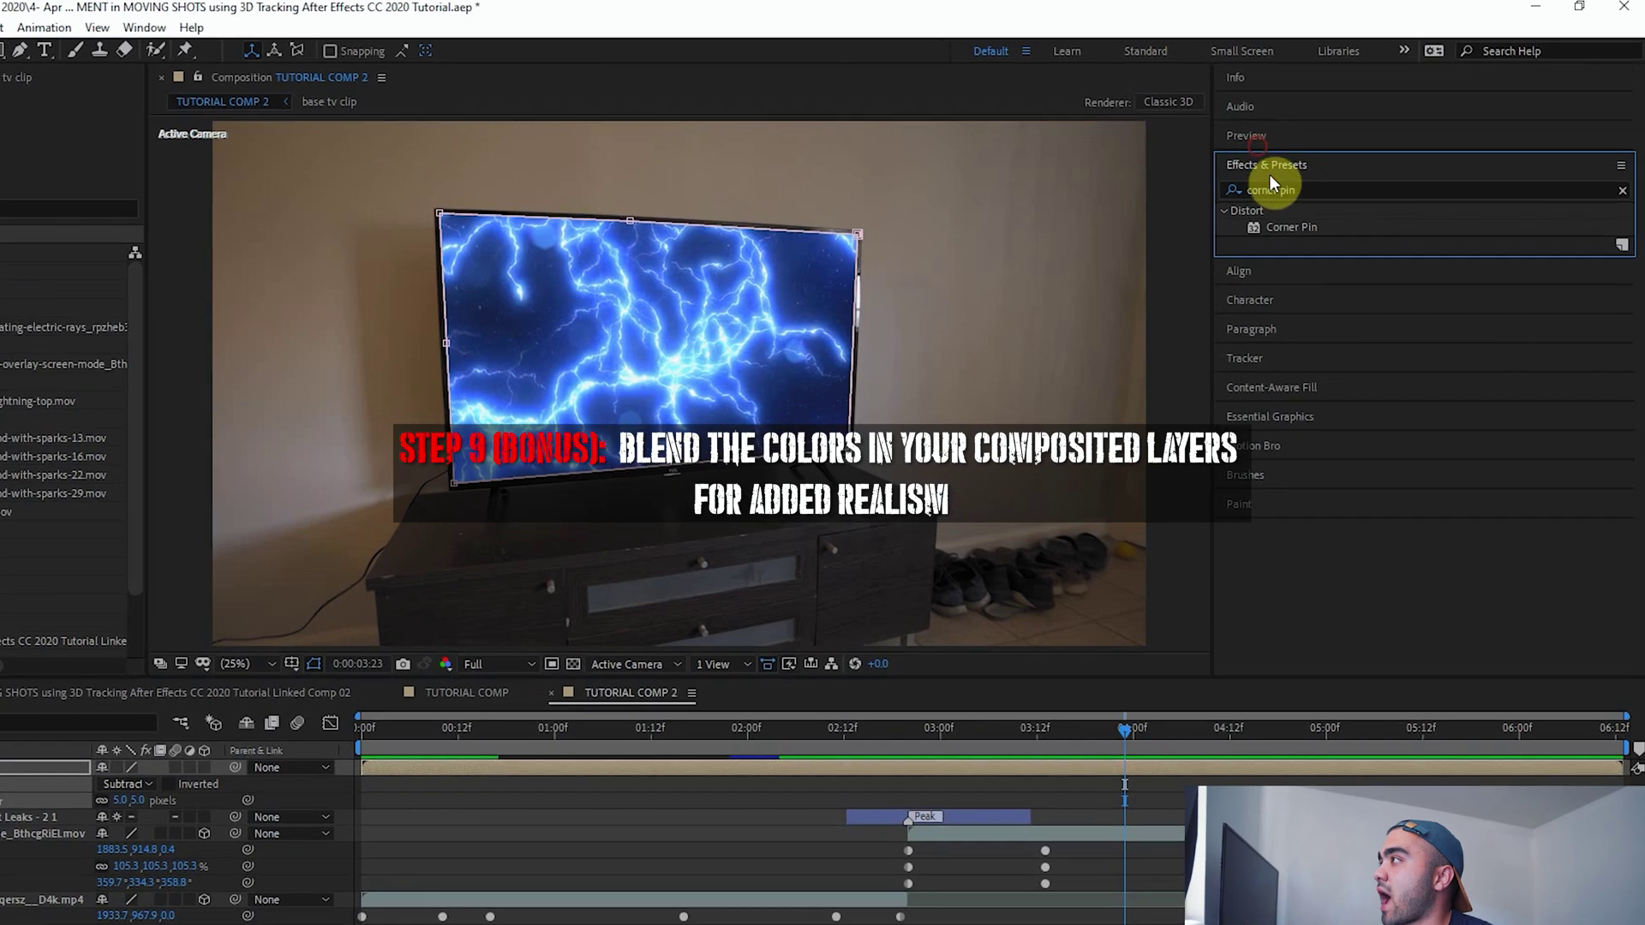
left_click(1272, 190)
type("lumetri")
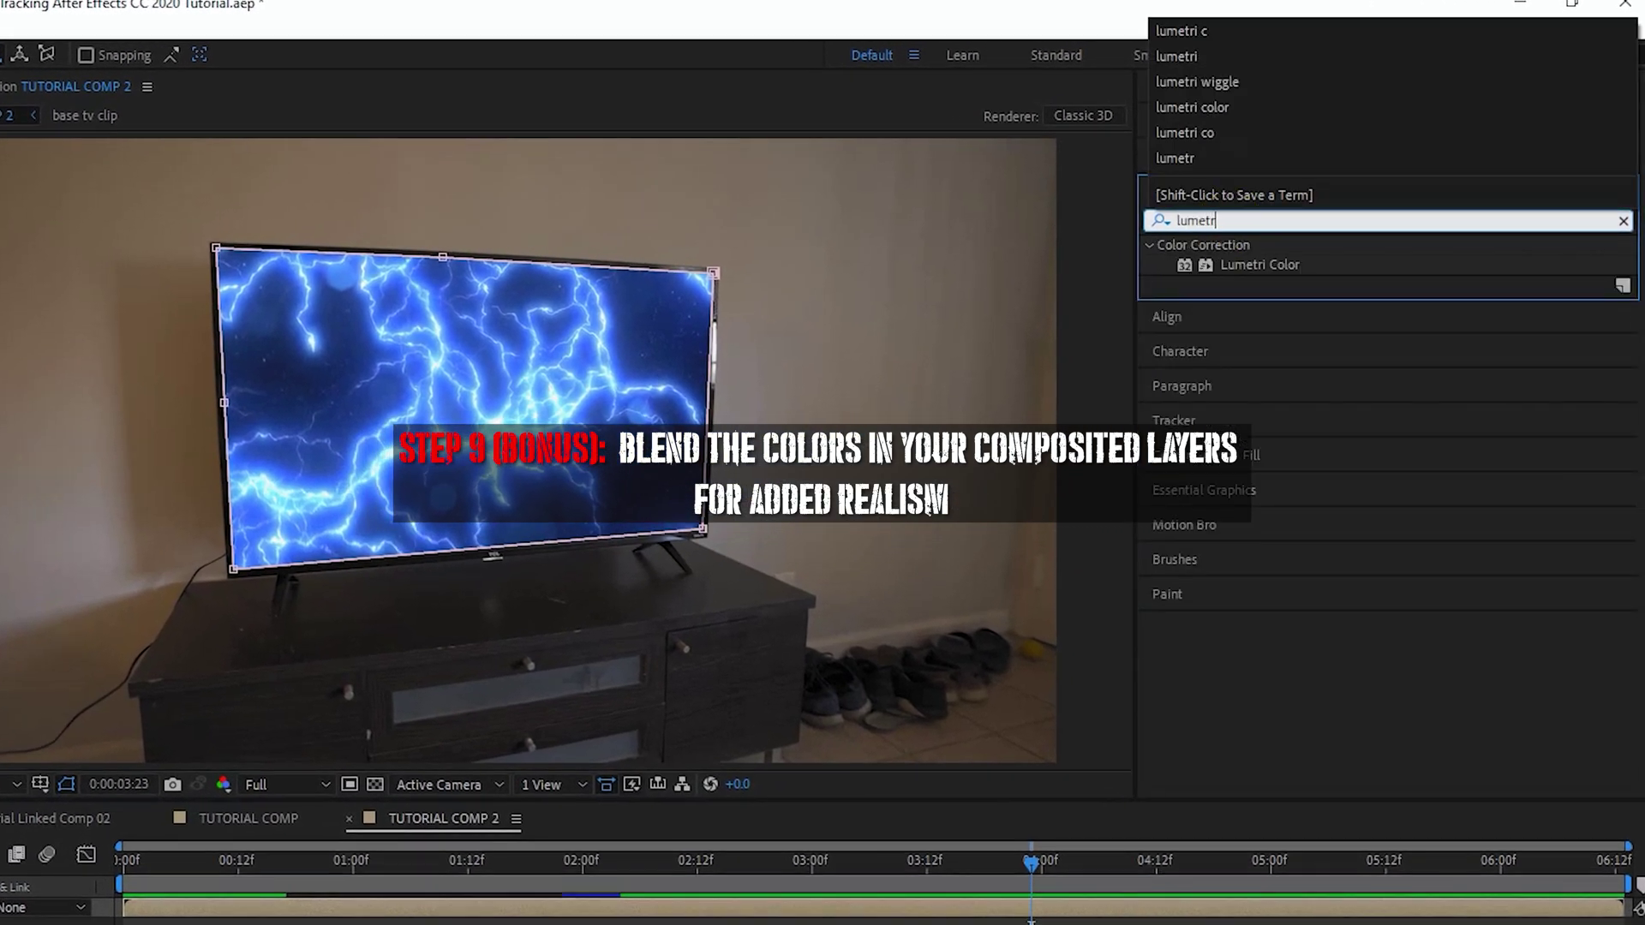
left_click_drag(1257, 265, 1031, 907)
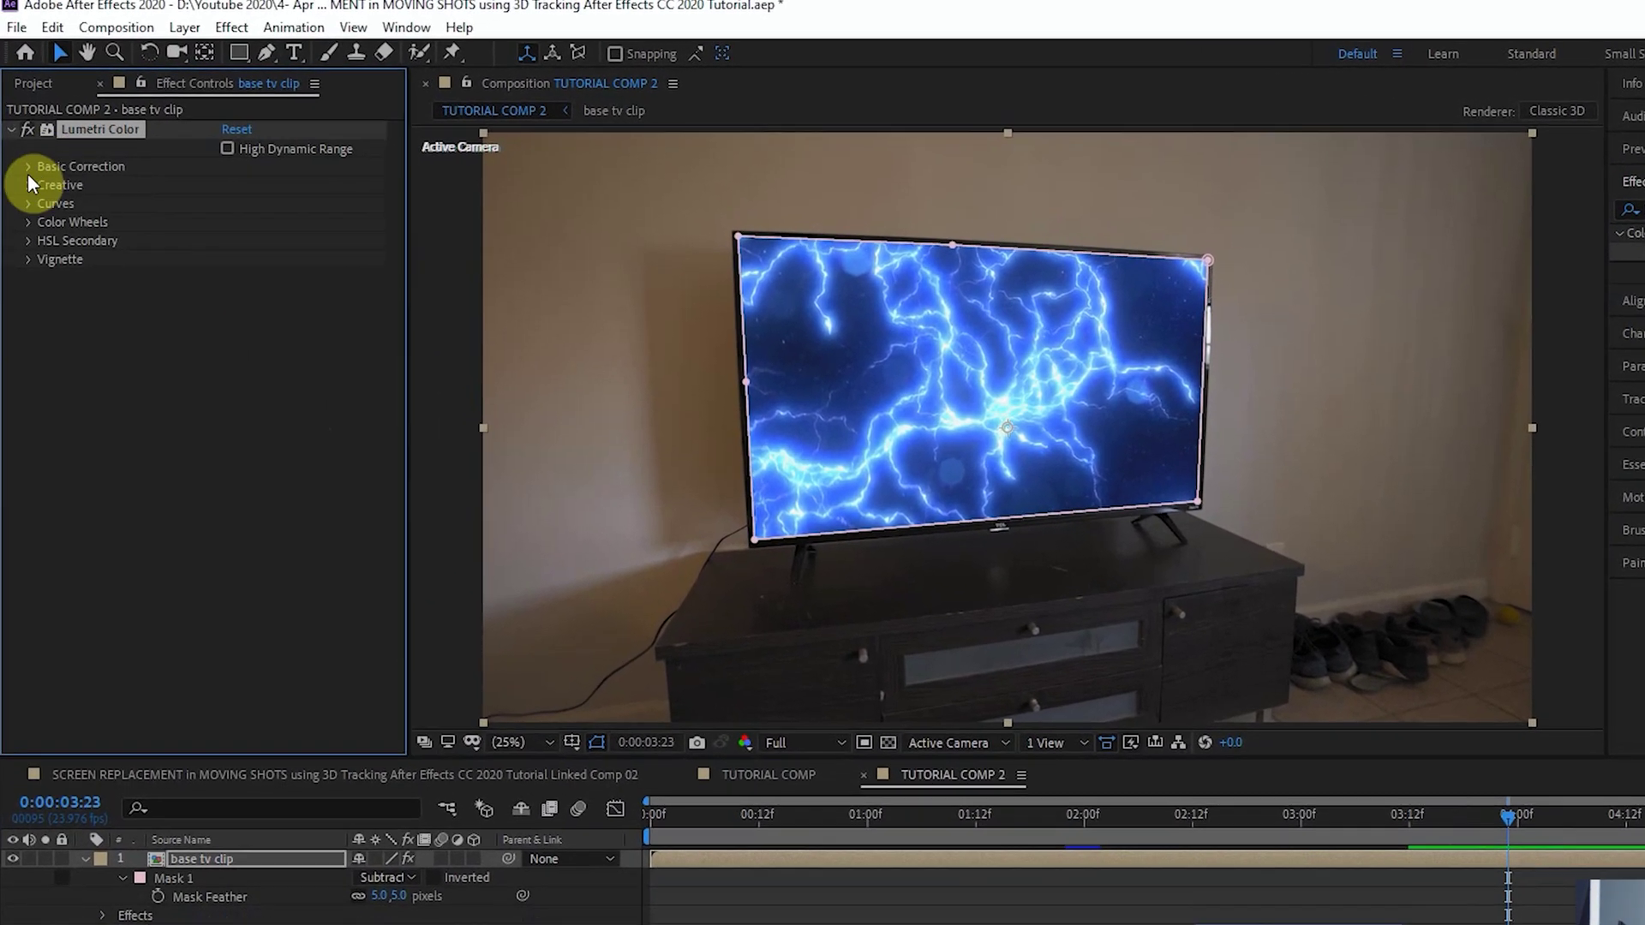
In Lumetri's Basic Correction for base tv clip, set temperature to -31, contrast to 25, highlights to 73 and shadows to 25.
left_click(24, 148)
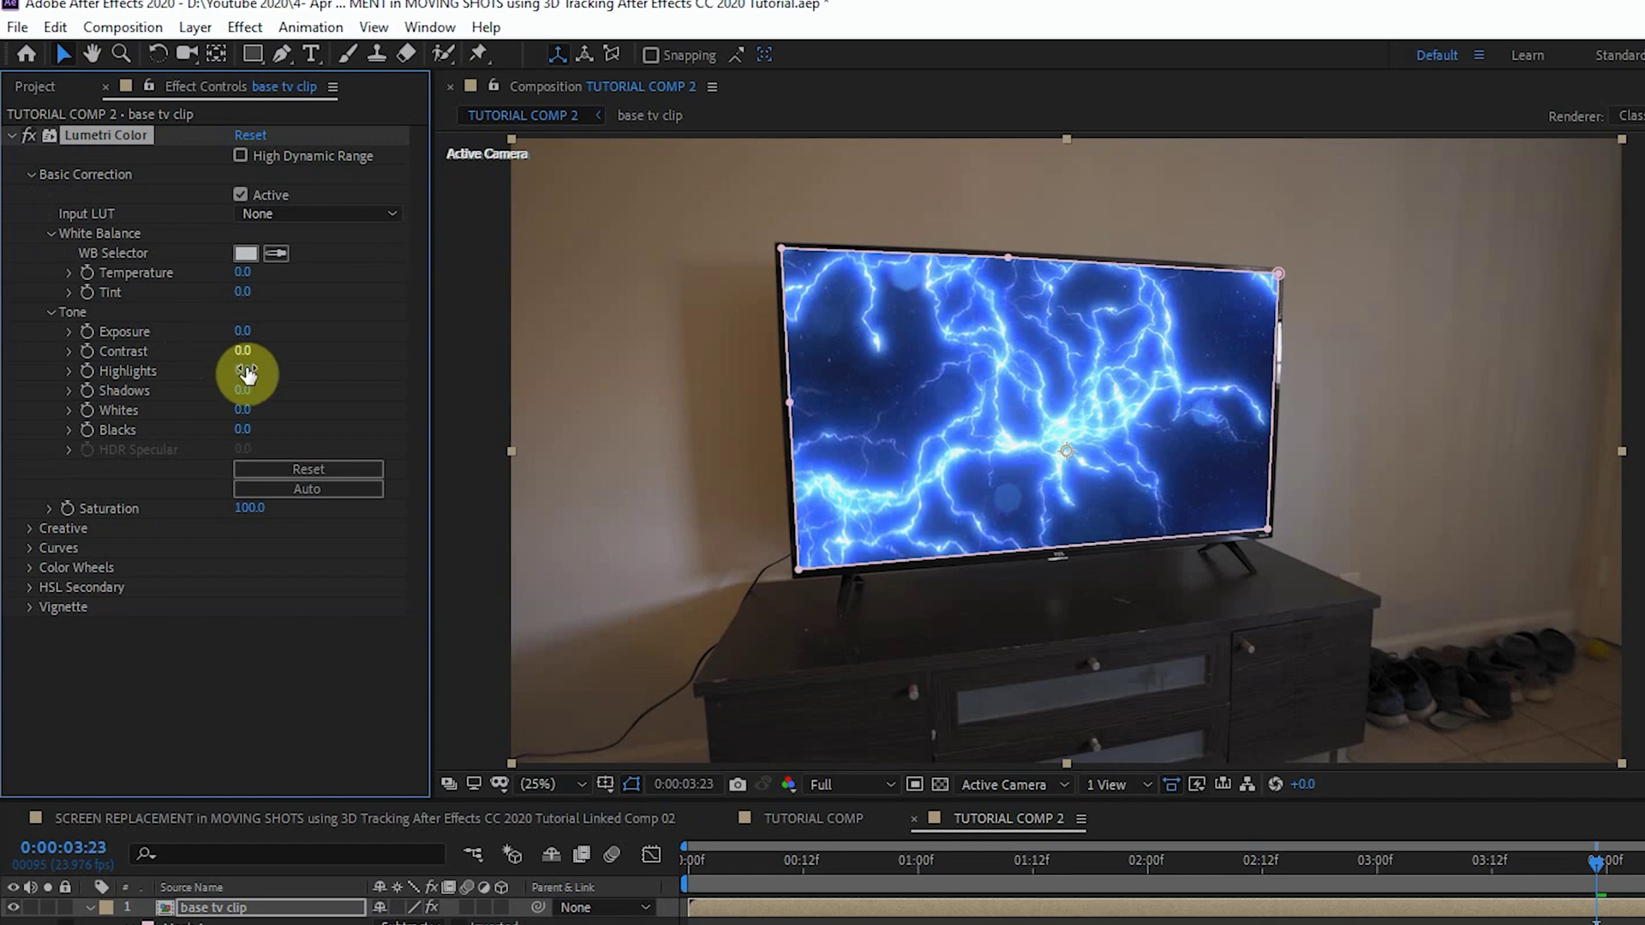
left_click_drag(272, 369, 294, 366)
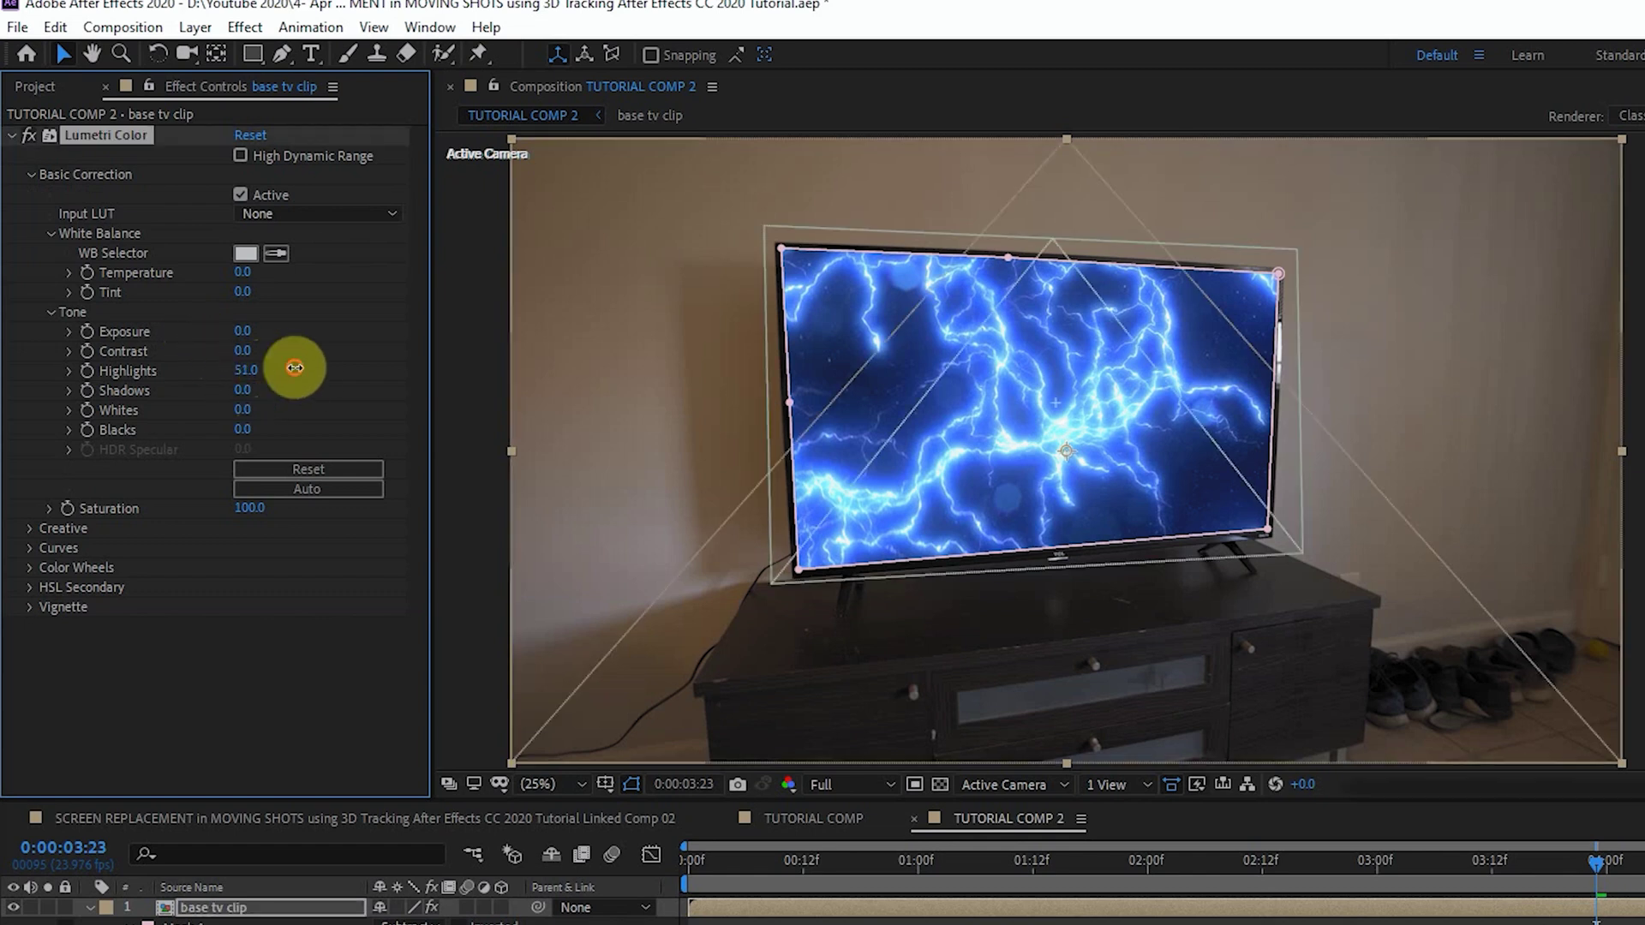
left_click_drag(227, 272, 232, 283)
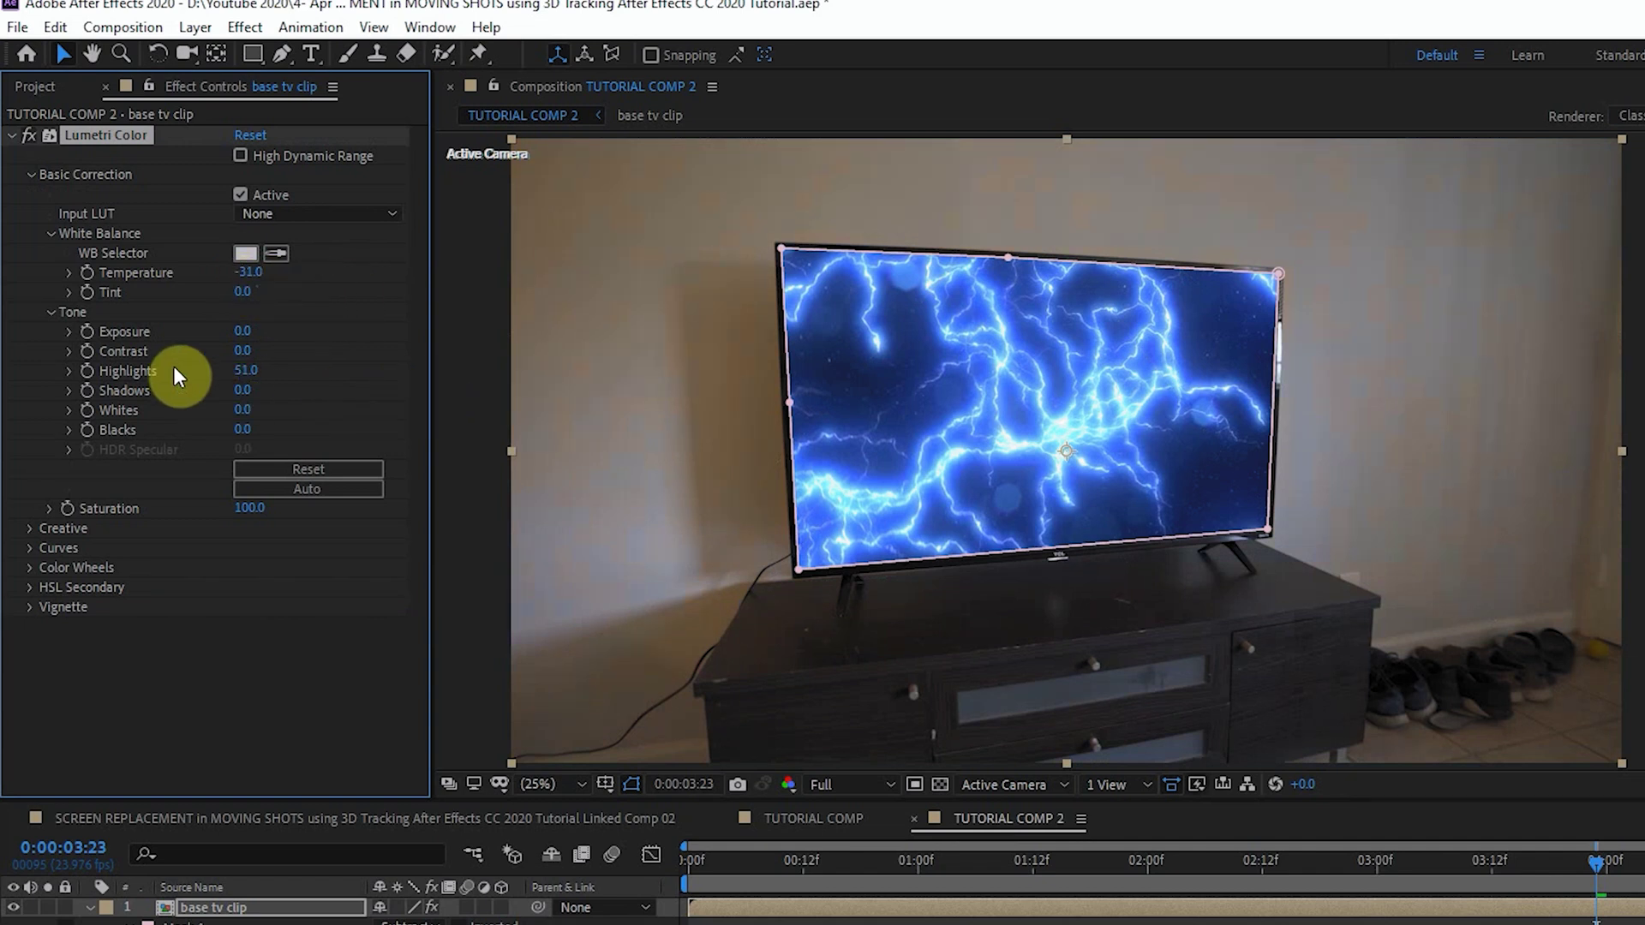
left_click_drag(246, 370, 269, 371)
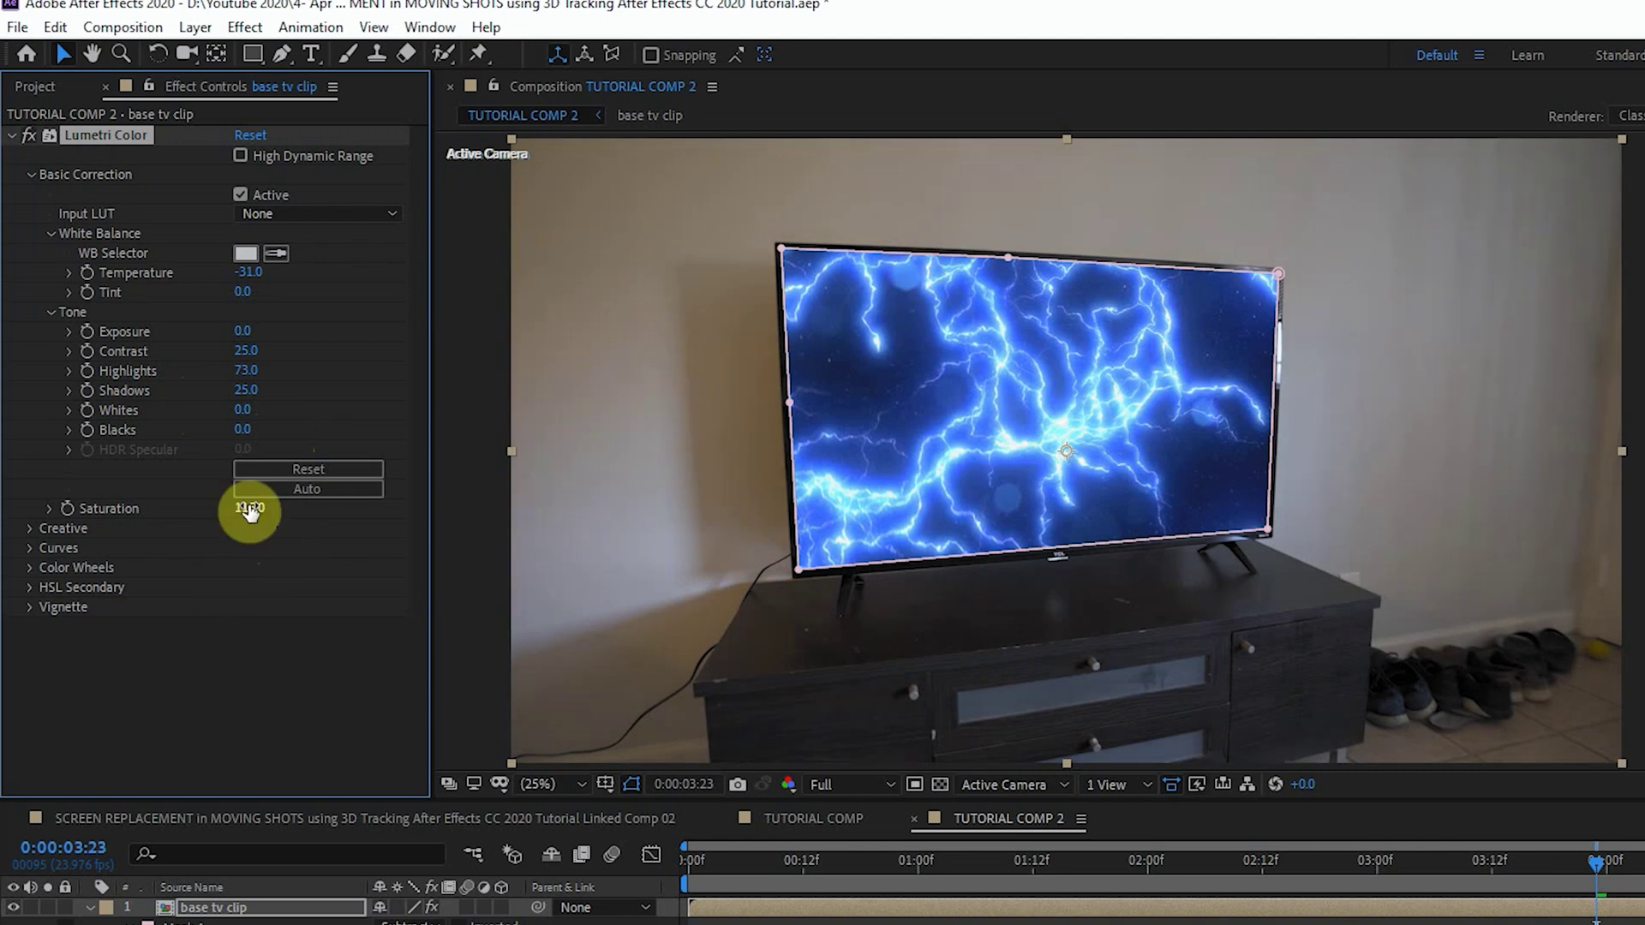
Refine the base tv clip grade to temperature -45, tint 3, highlights 125 and saturation 115, checking it before and after and in playback.
left_click_drag(244, 292, 253, 290)
left_click(25, 137)
left_click(25, 137)
left_click(1641, 922)
left_click(1632, 907)
left_click_drag(240, 273, 67, 503)
left_click(243, 292)
type("3")
key("Return")
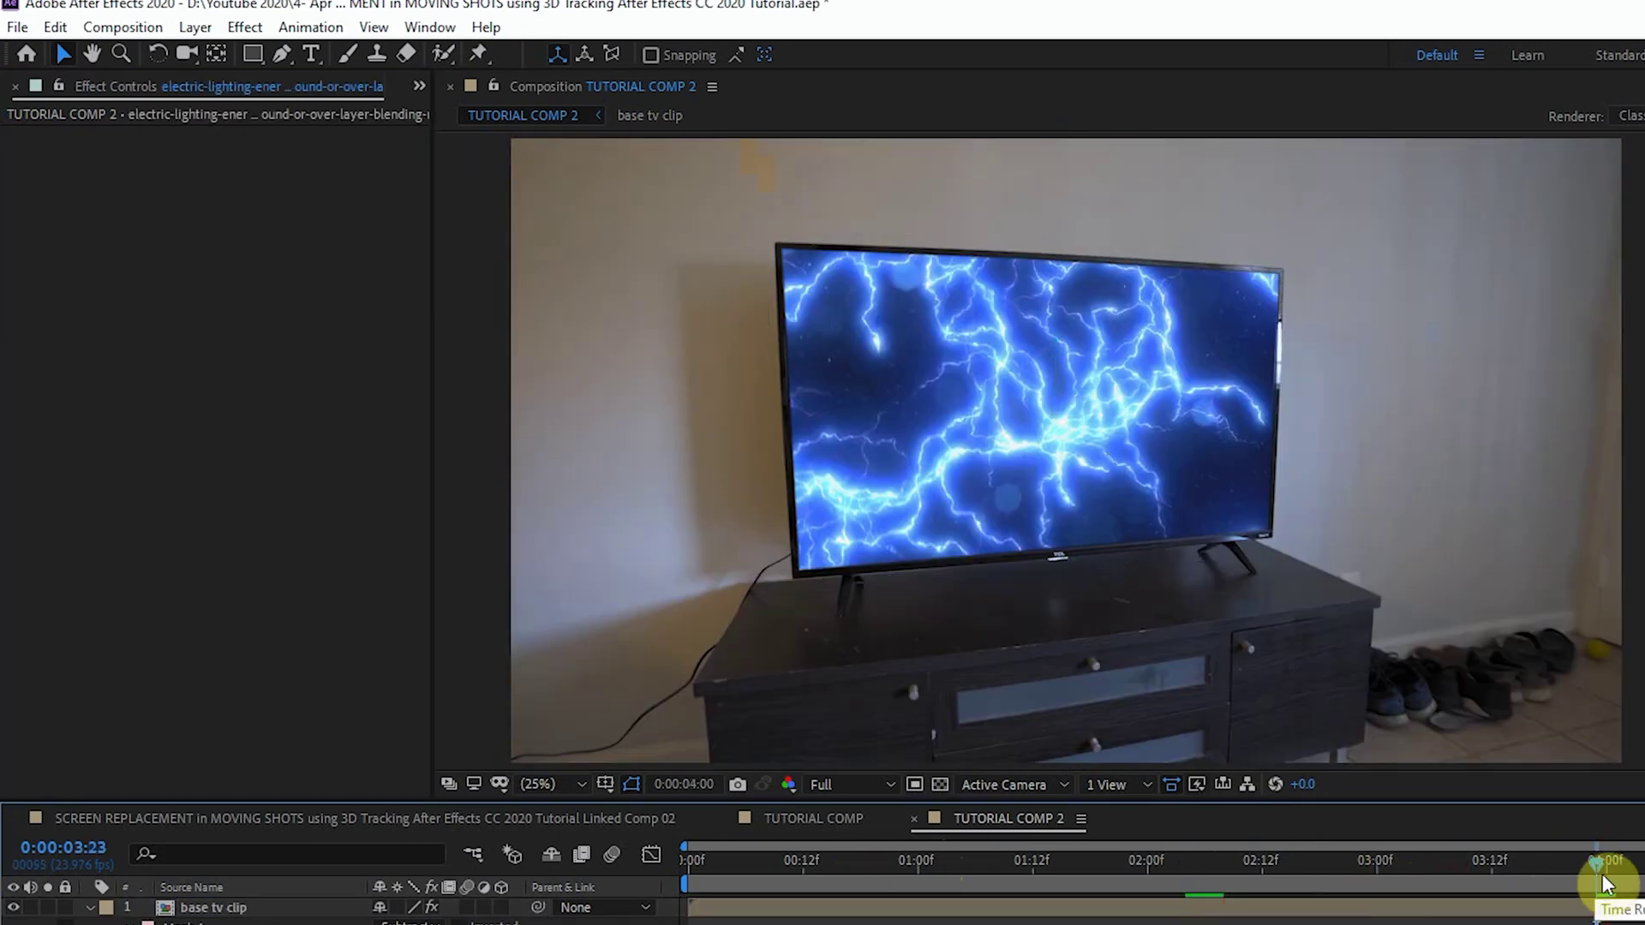
left_click(1397, 902)
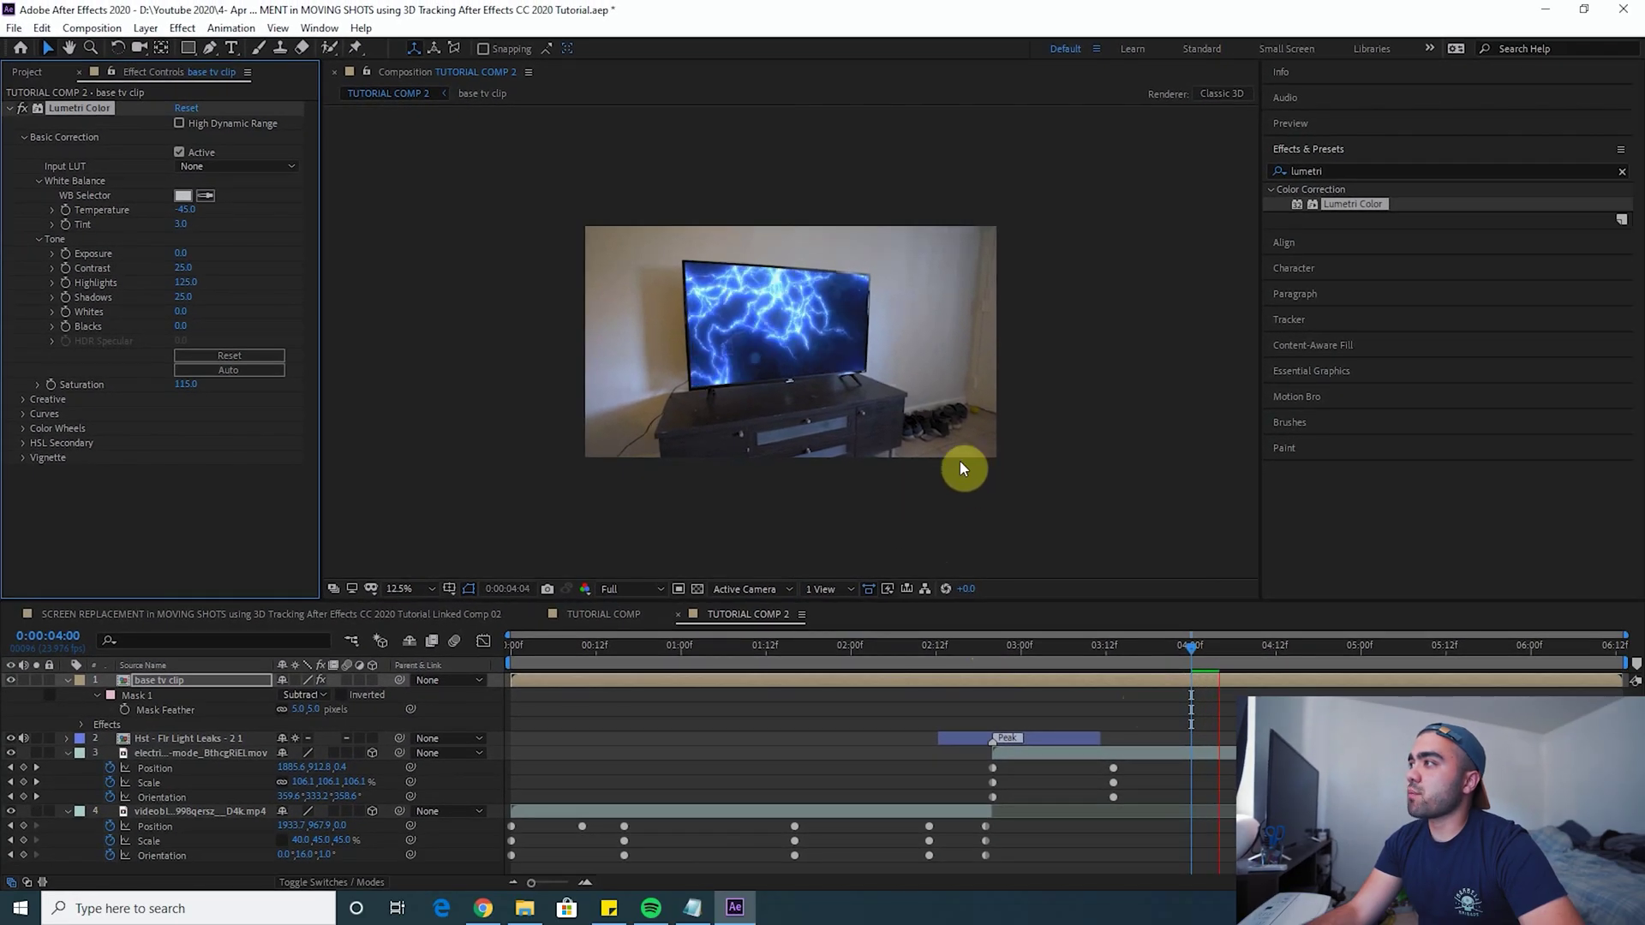
key("space")
Slightly raise the midtones of Lumetri's blue curve and slightly lower those of the red curve on base tv clip.
scroll(752, 378, "up", 1)
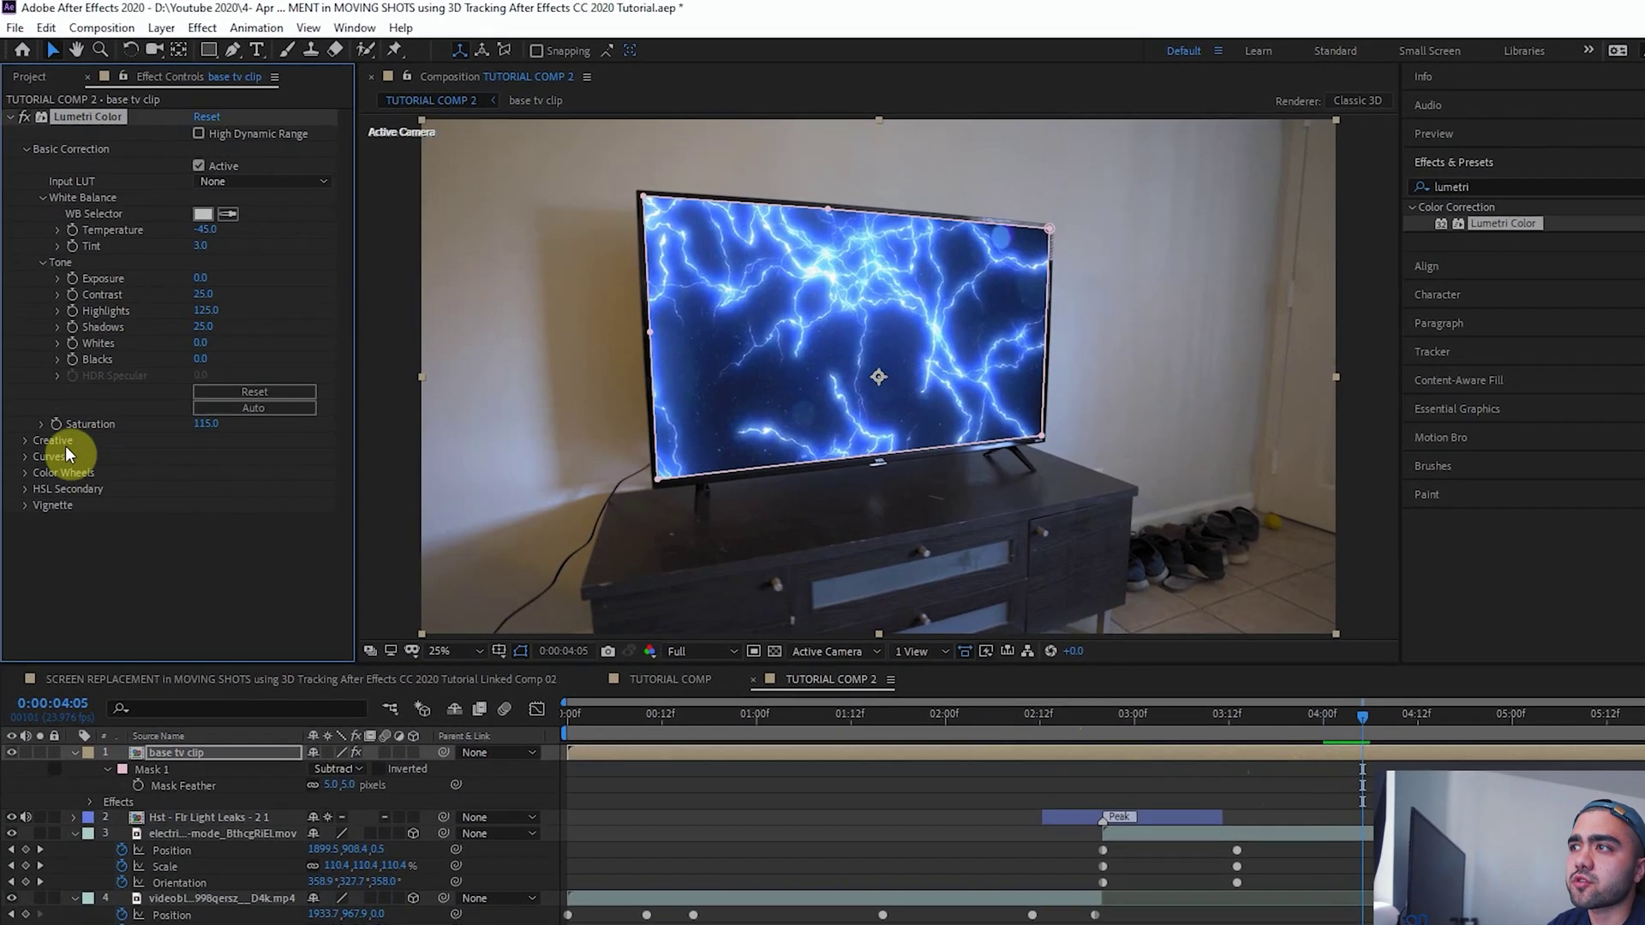
left_click(24, 414)
scroll(58, 409, "down", 5)
left_click(218, 211)
left_click(282, 268)
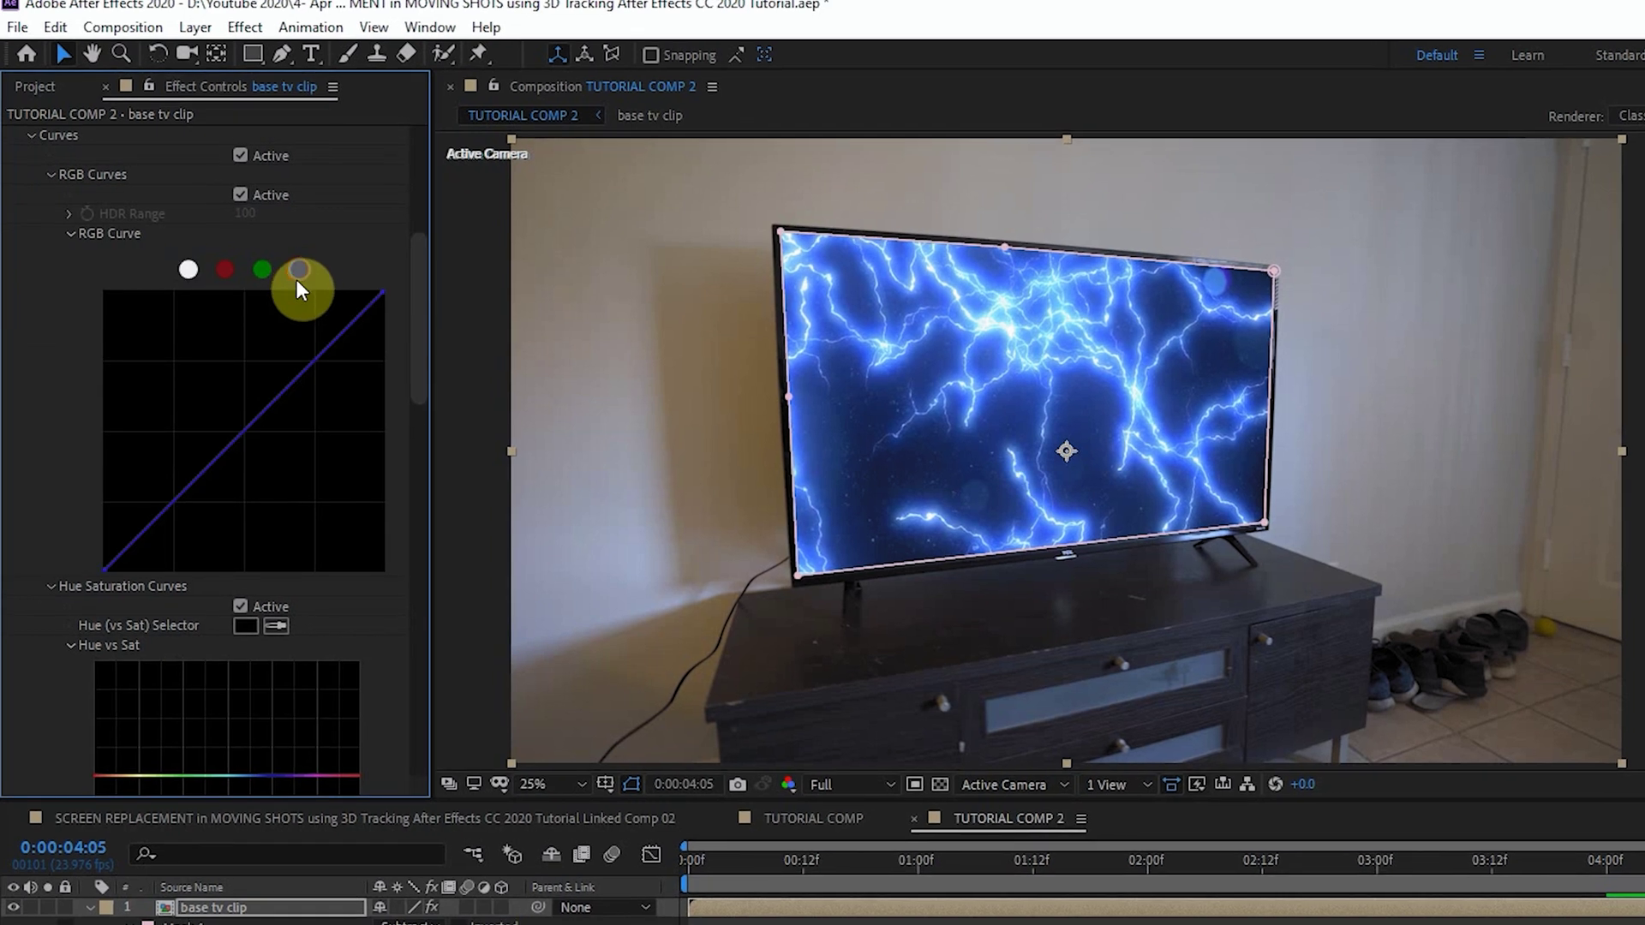
left_click_drag(244, 439, 246, 444)
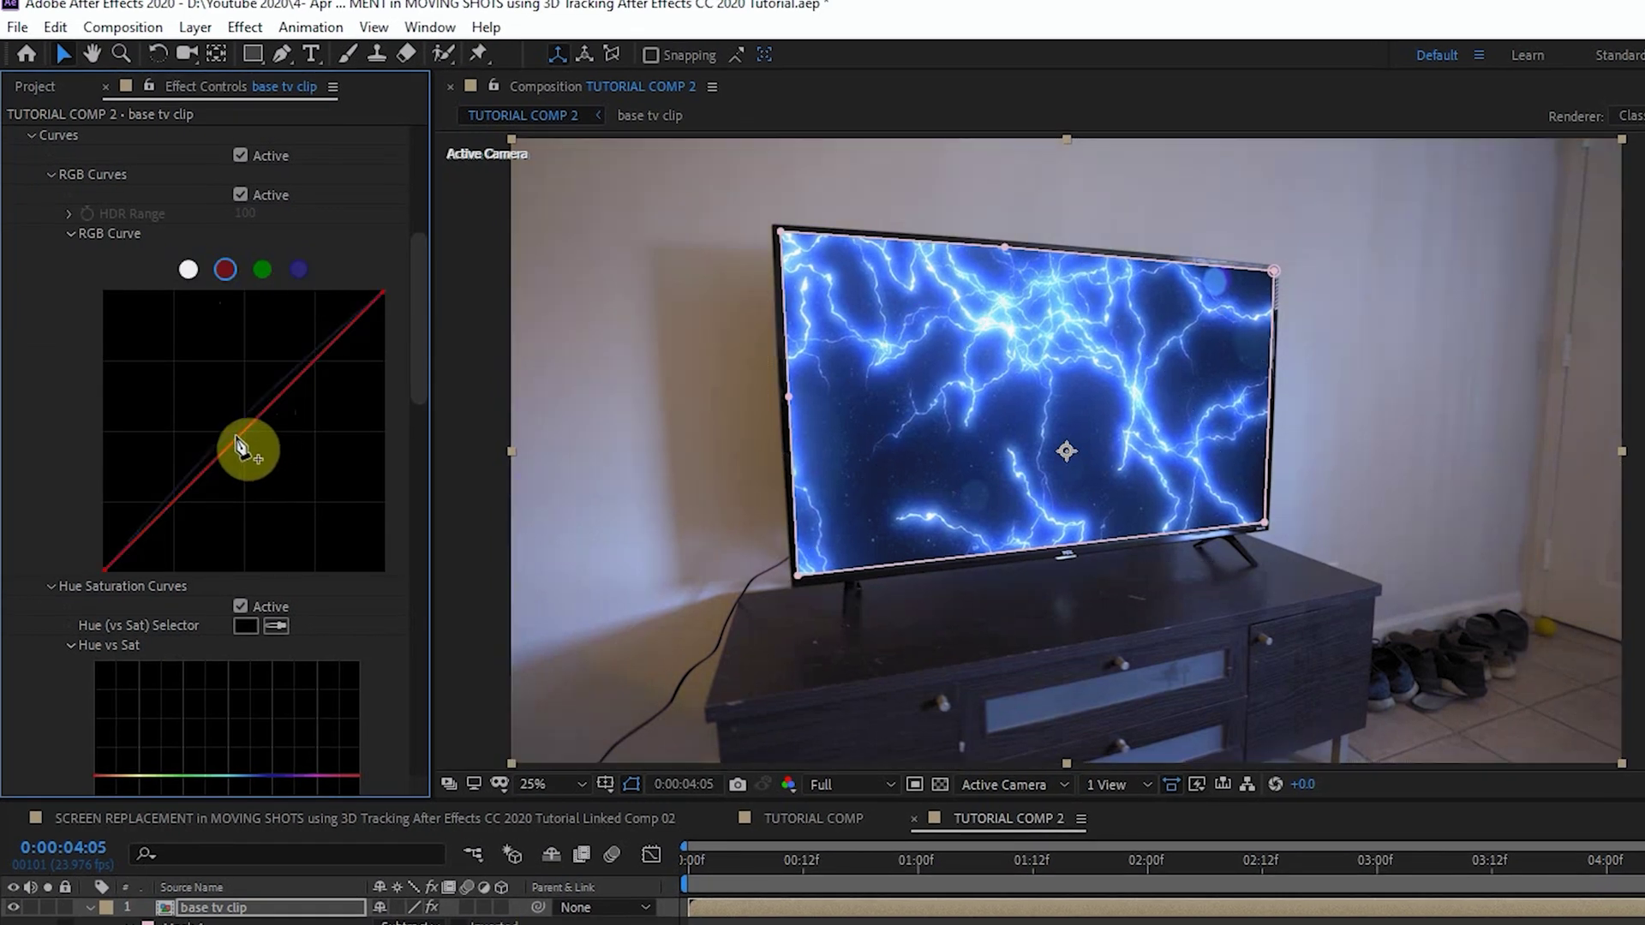
left_click_drag(244, 442, 242, 438)
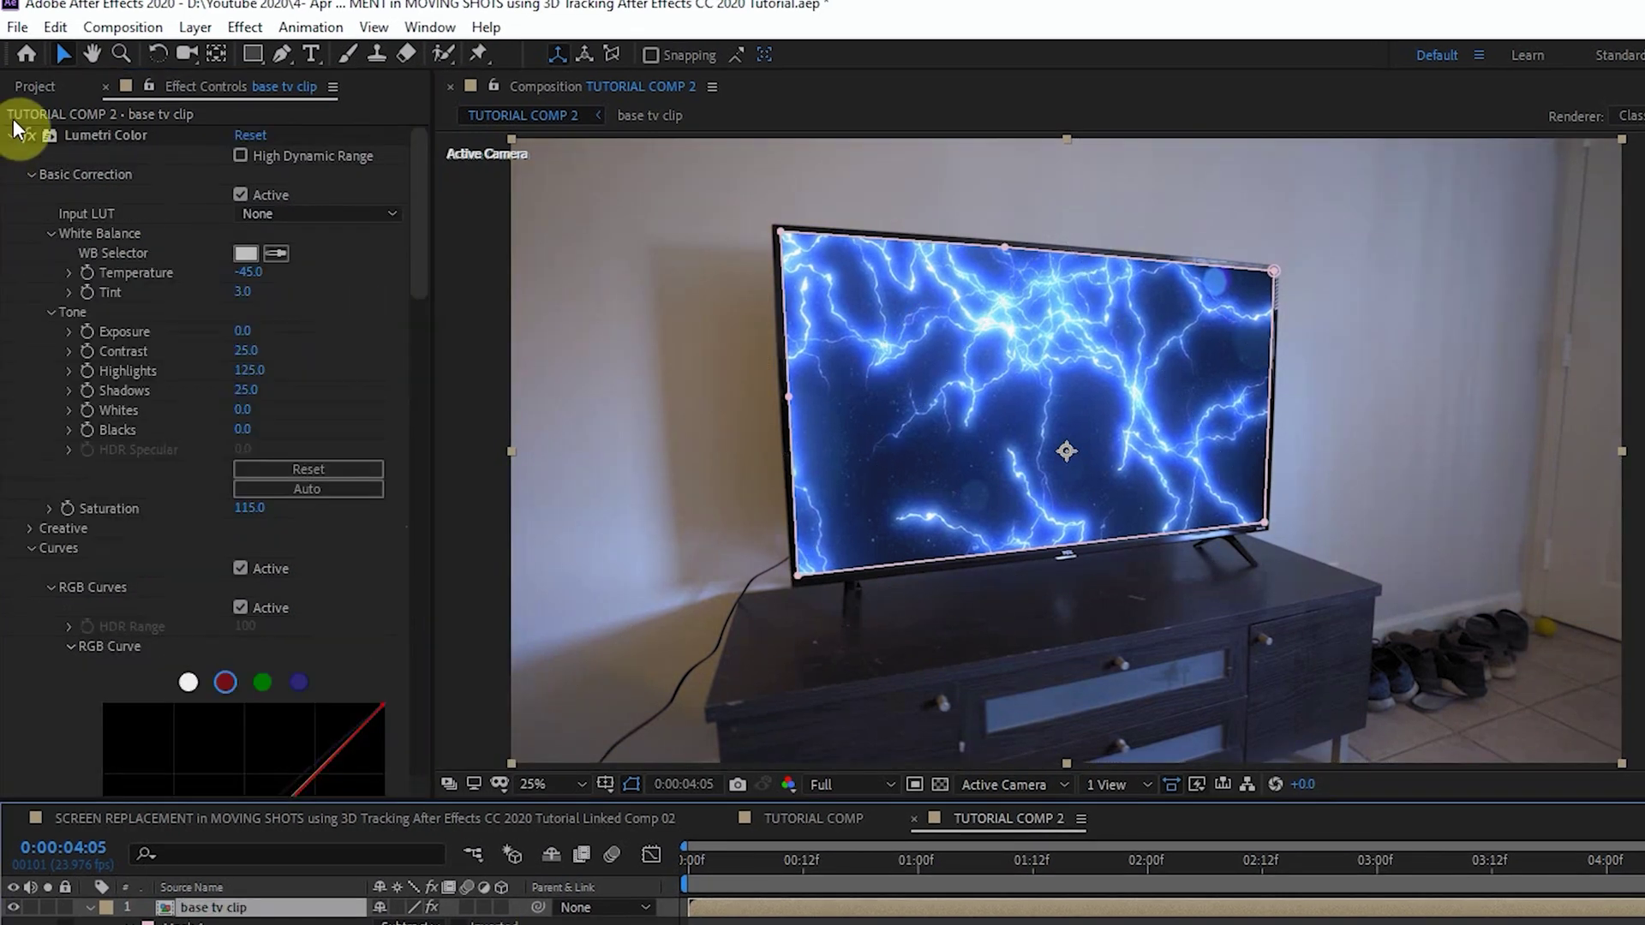
Compare the shot with and without the Lumetri Color grade on base tv clip.
left_click(30, 134)
left_click(29, 134)
left_click(29, 135)
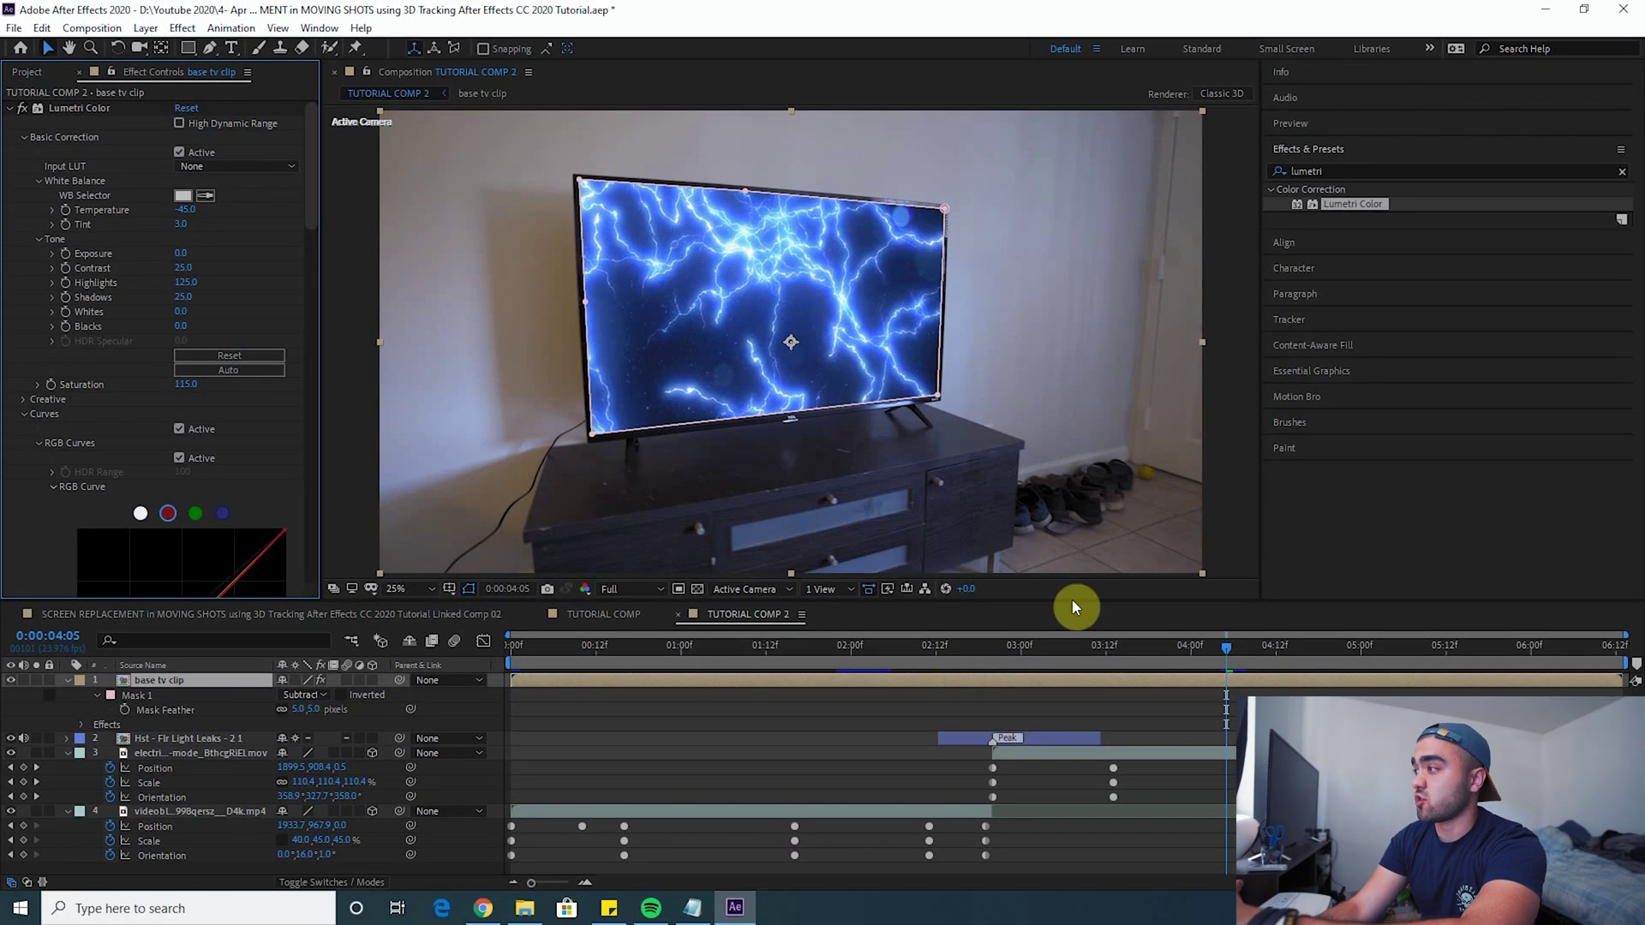
left_click(1206, 717)
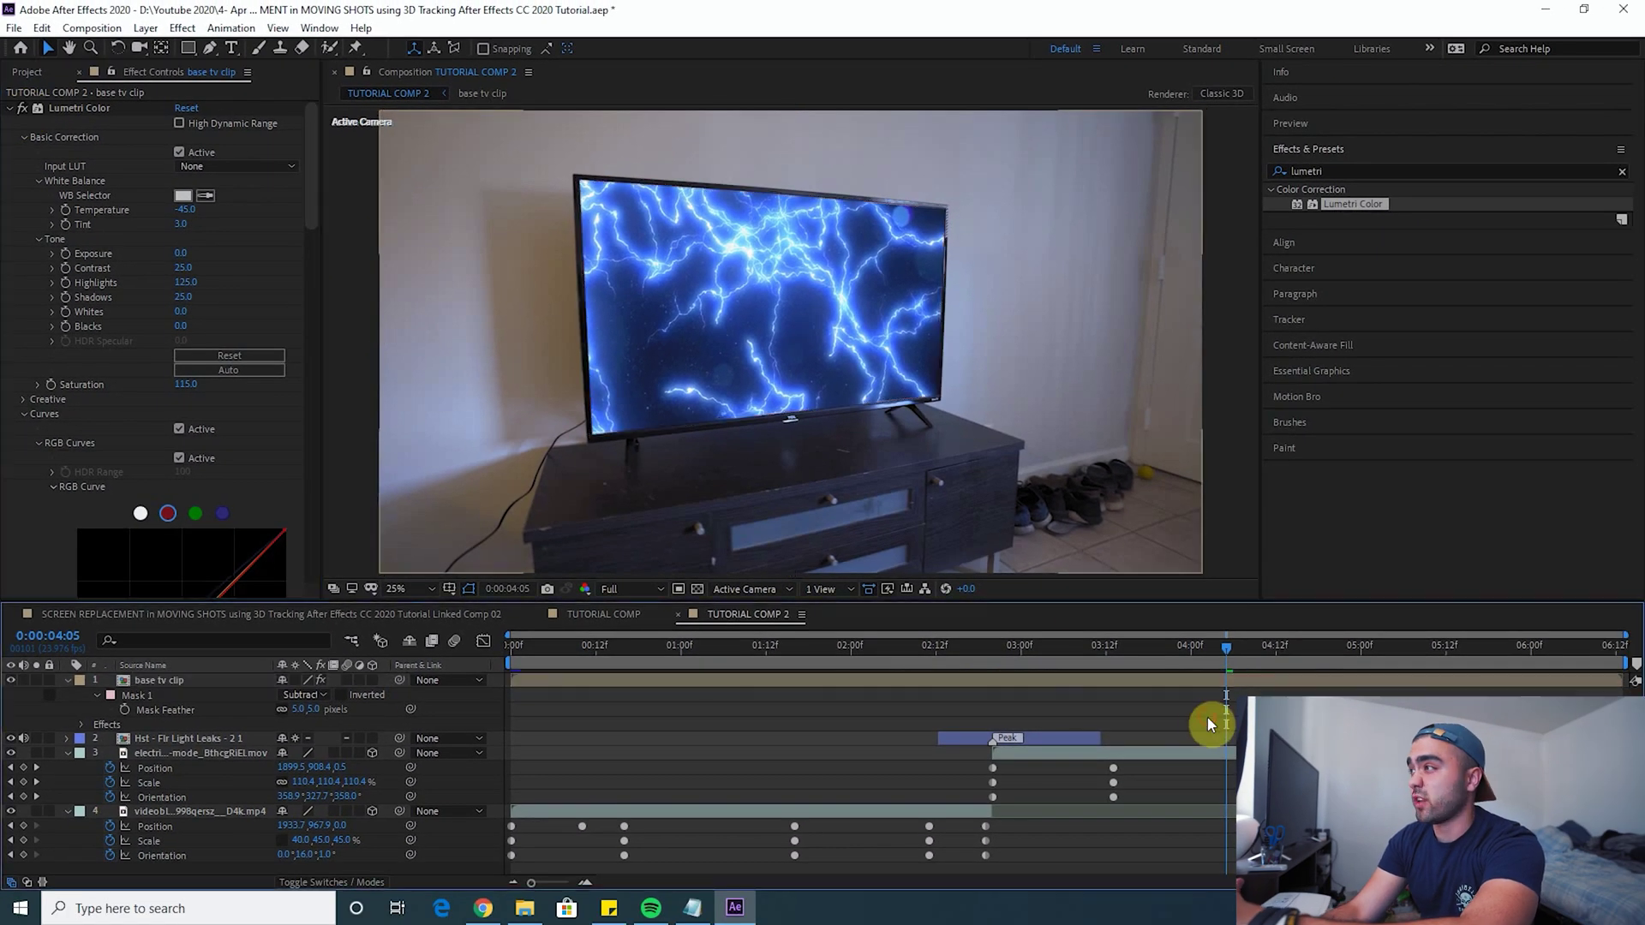
left_click(23, 110)
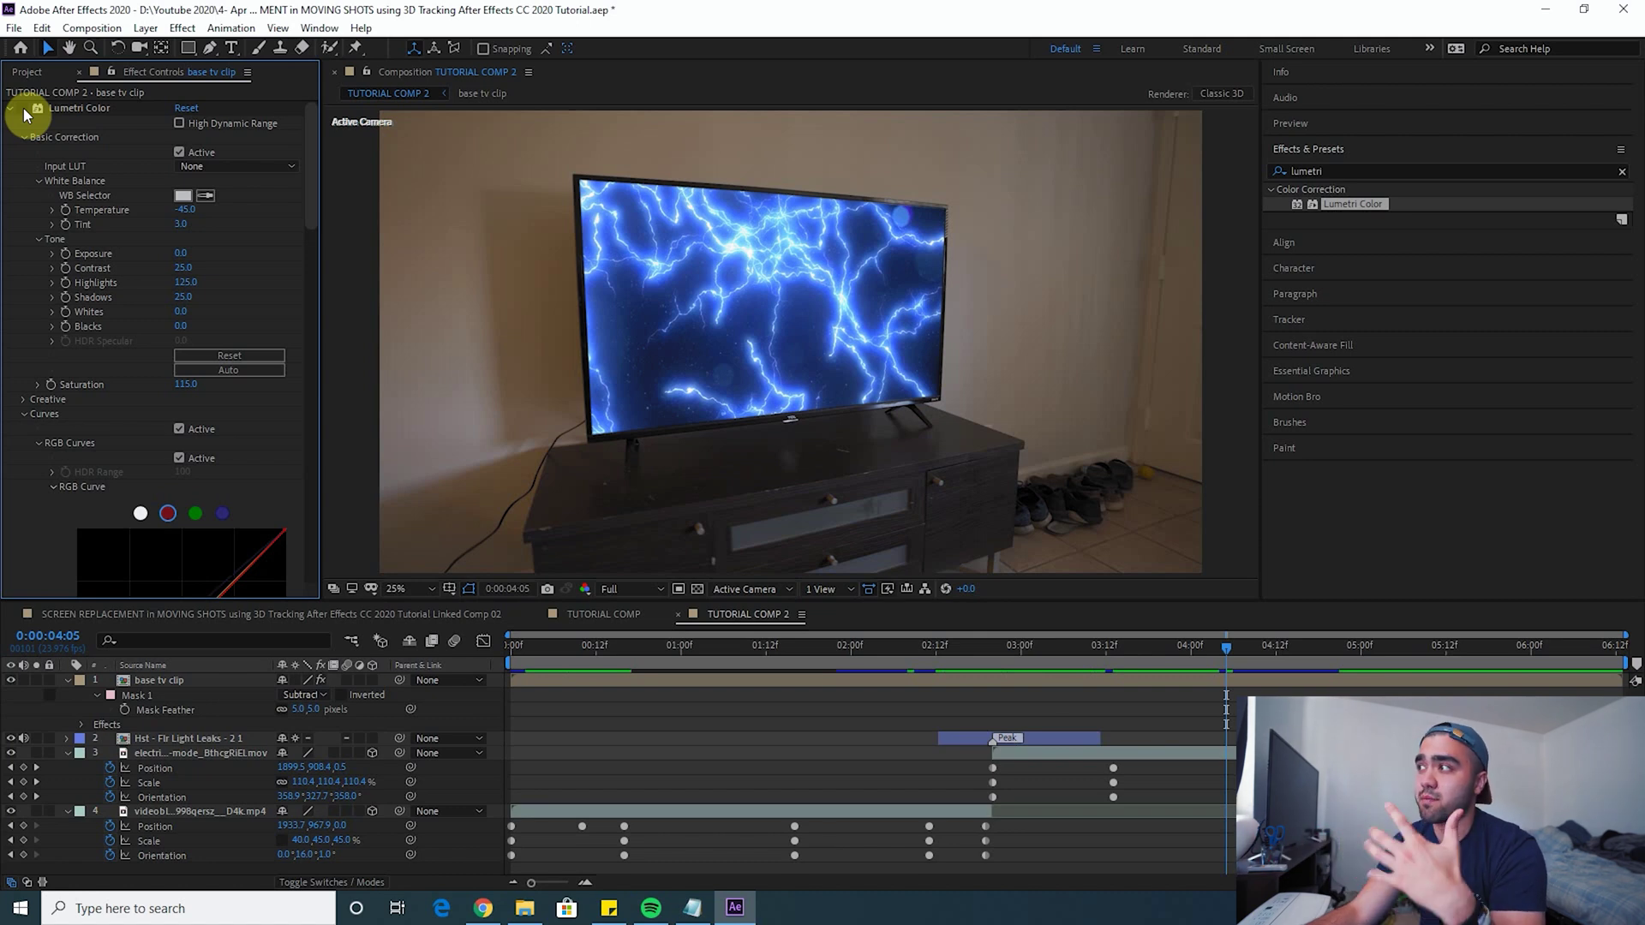
left_click(23, 110)
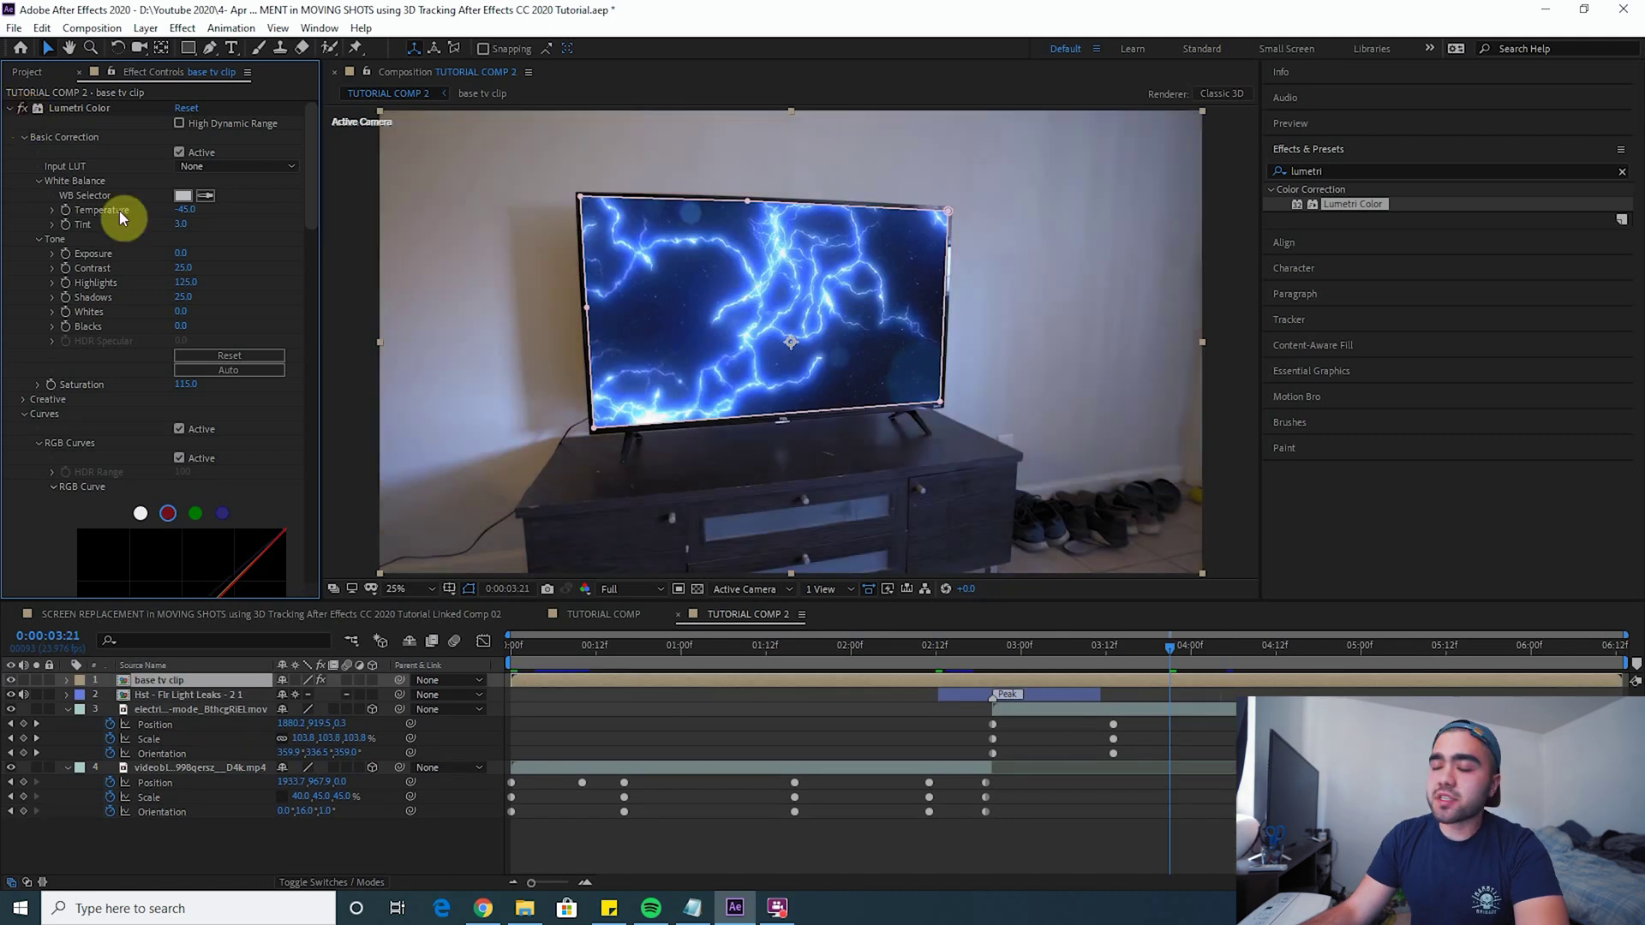
Create an adjustment layer above all other layers and apply Lumetri Color to it.
left_click(1168, 653)
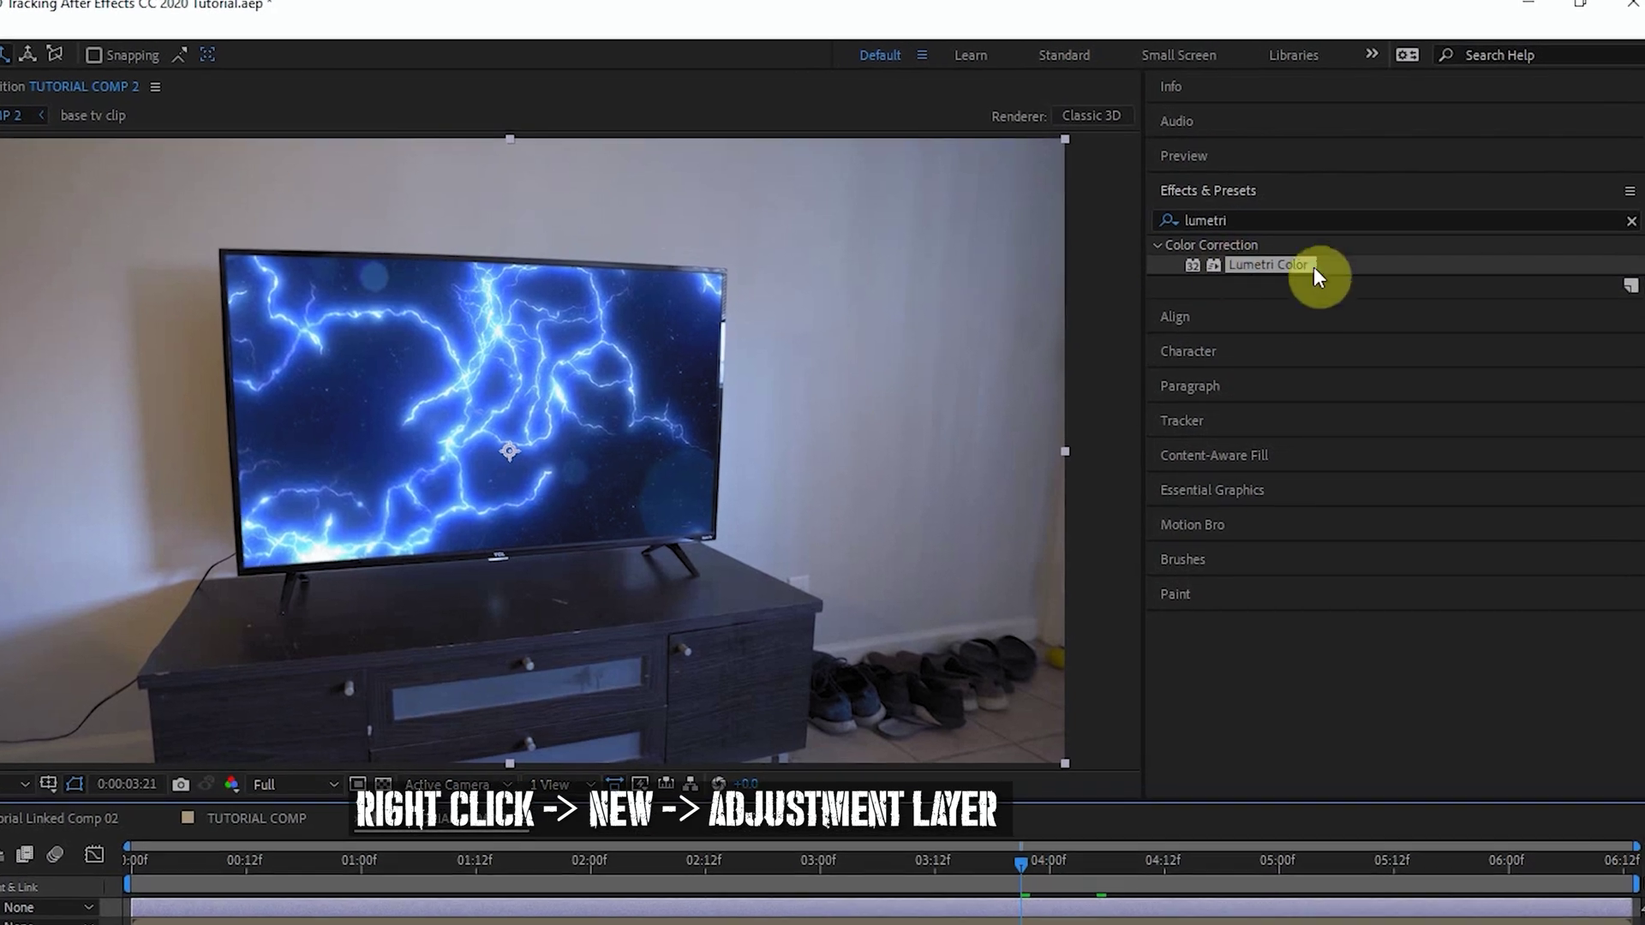
left_click_drag(1376, 203, 1264, 373)
left_click_drag(1148, 494, 911, 584)
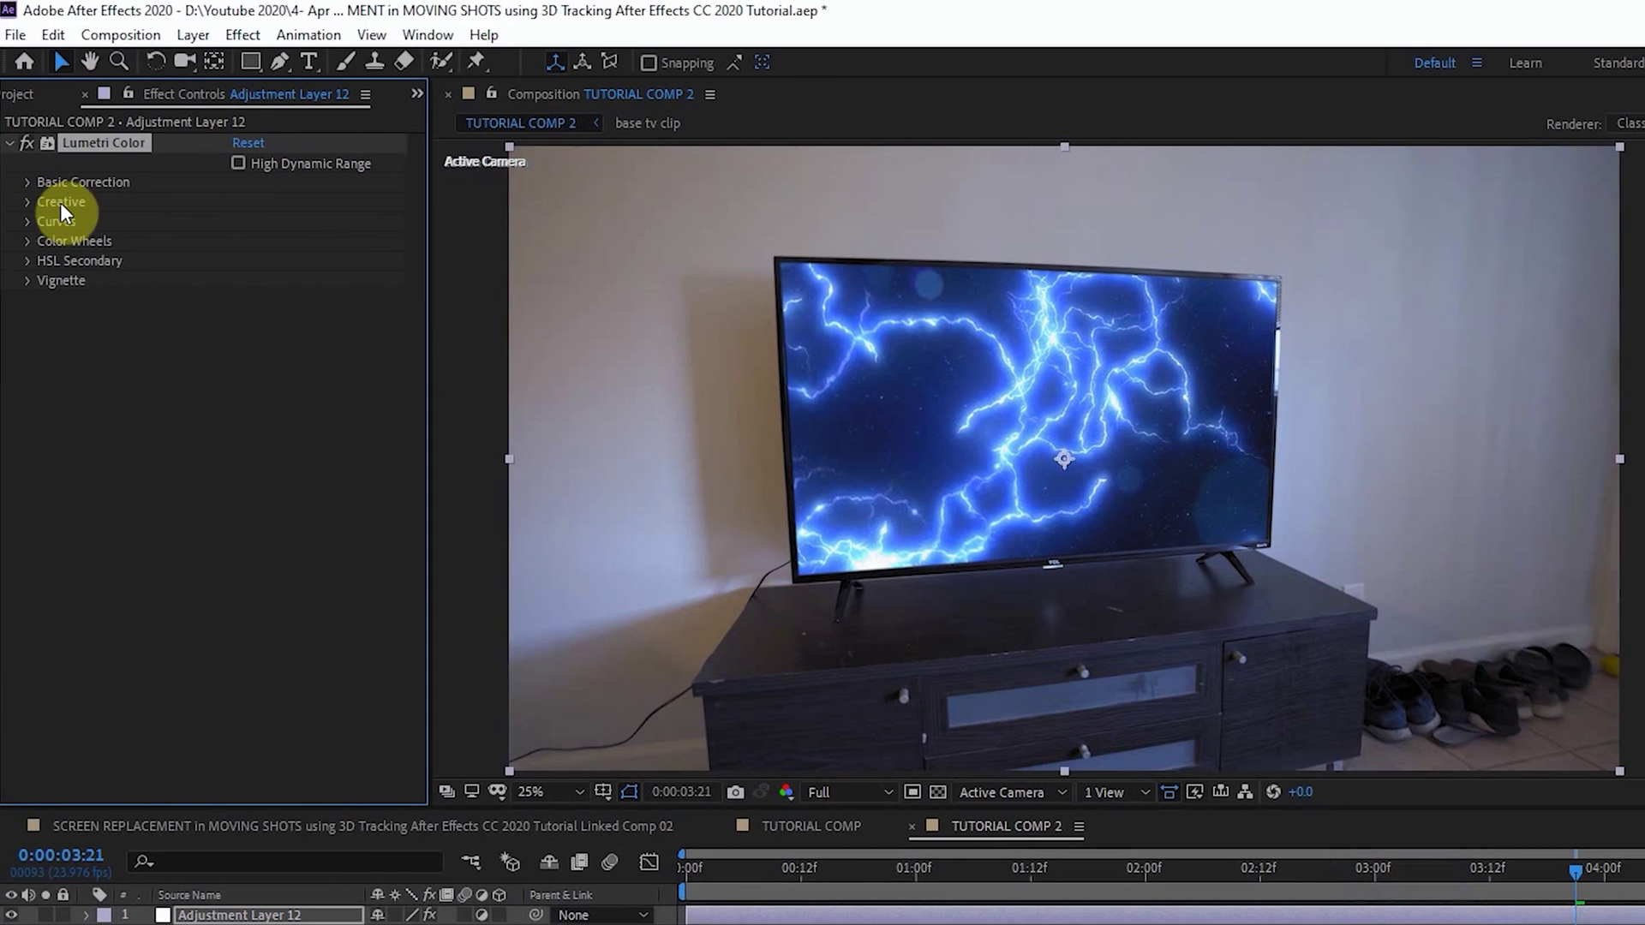
Load Wave.cube from the Henbu LUTs v2 folder as the adjustment layer's Creative look and play back the composition from the start.
left_click(34, 204)
left_click(379, 241)
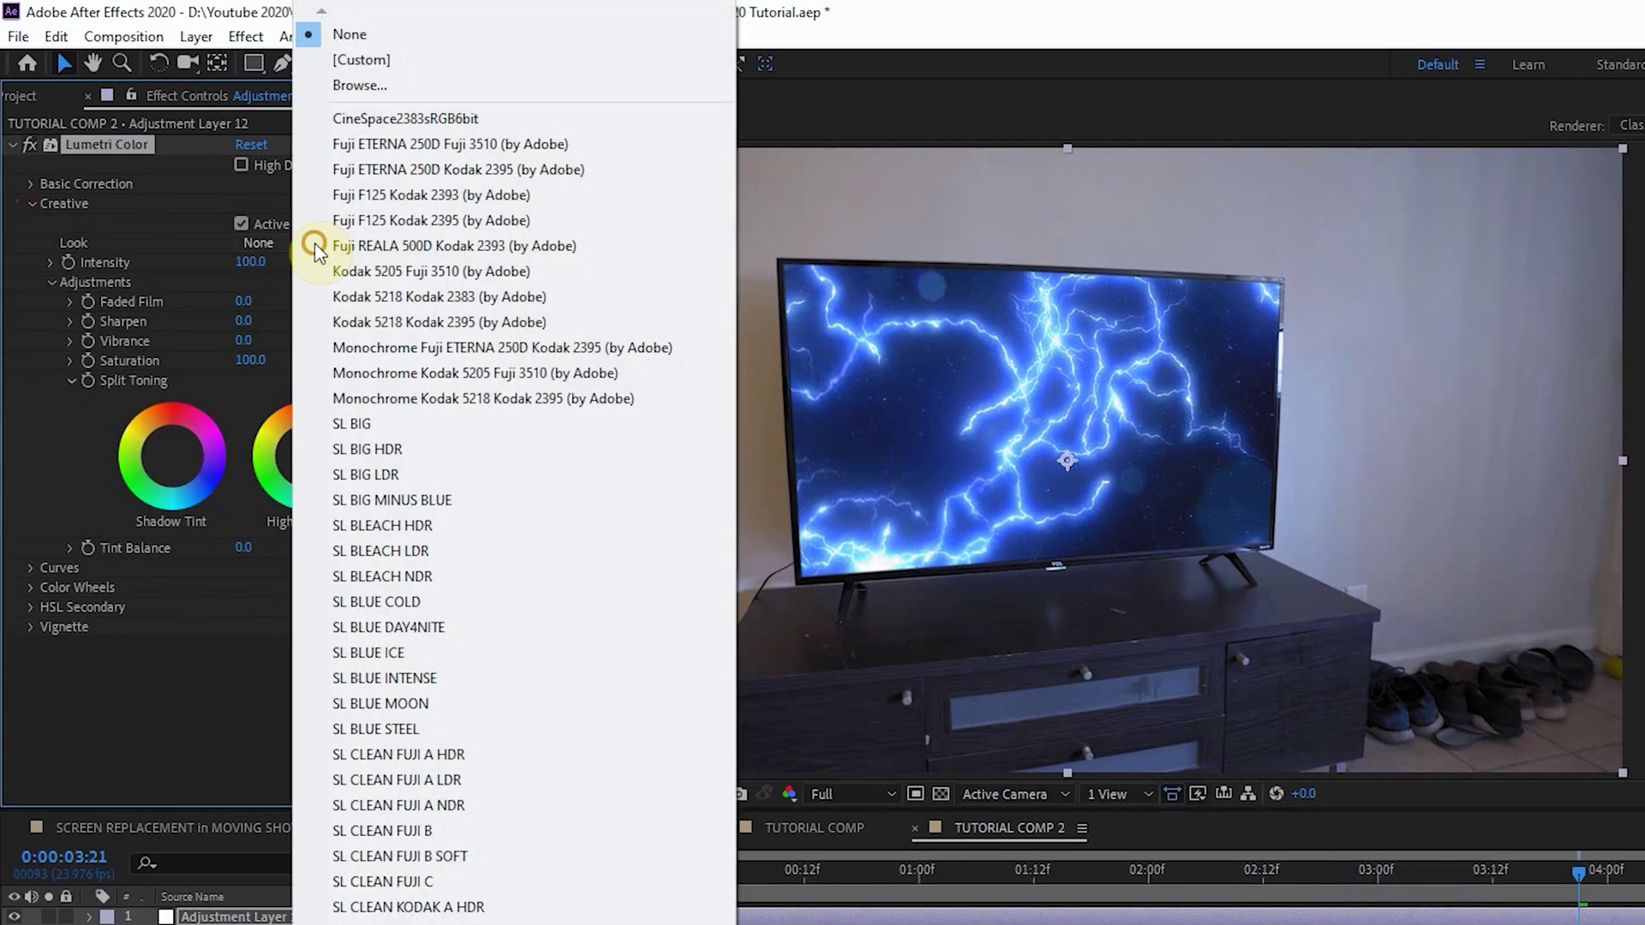
left_click(377, 82)
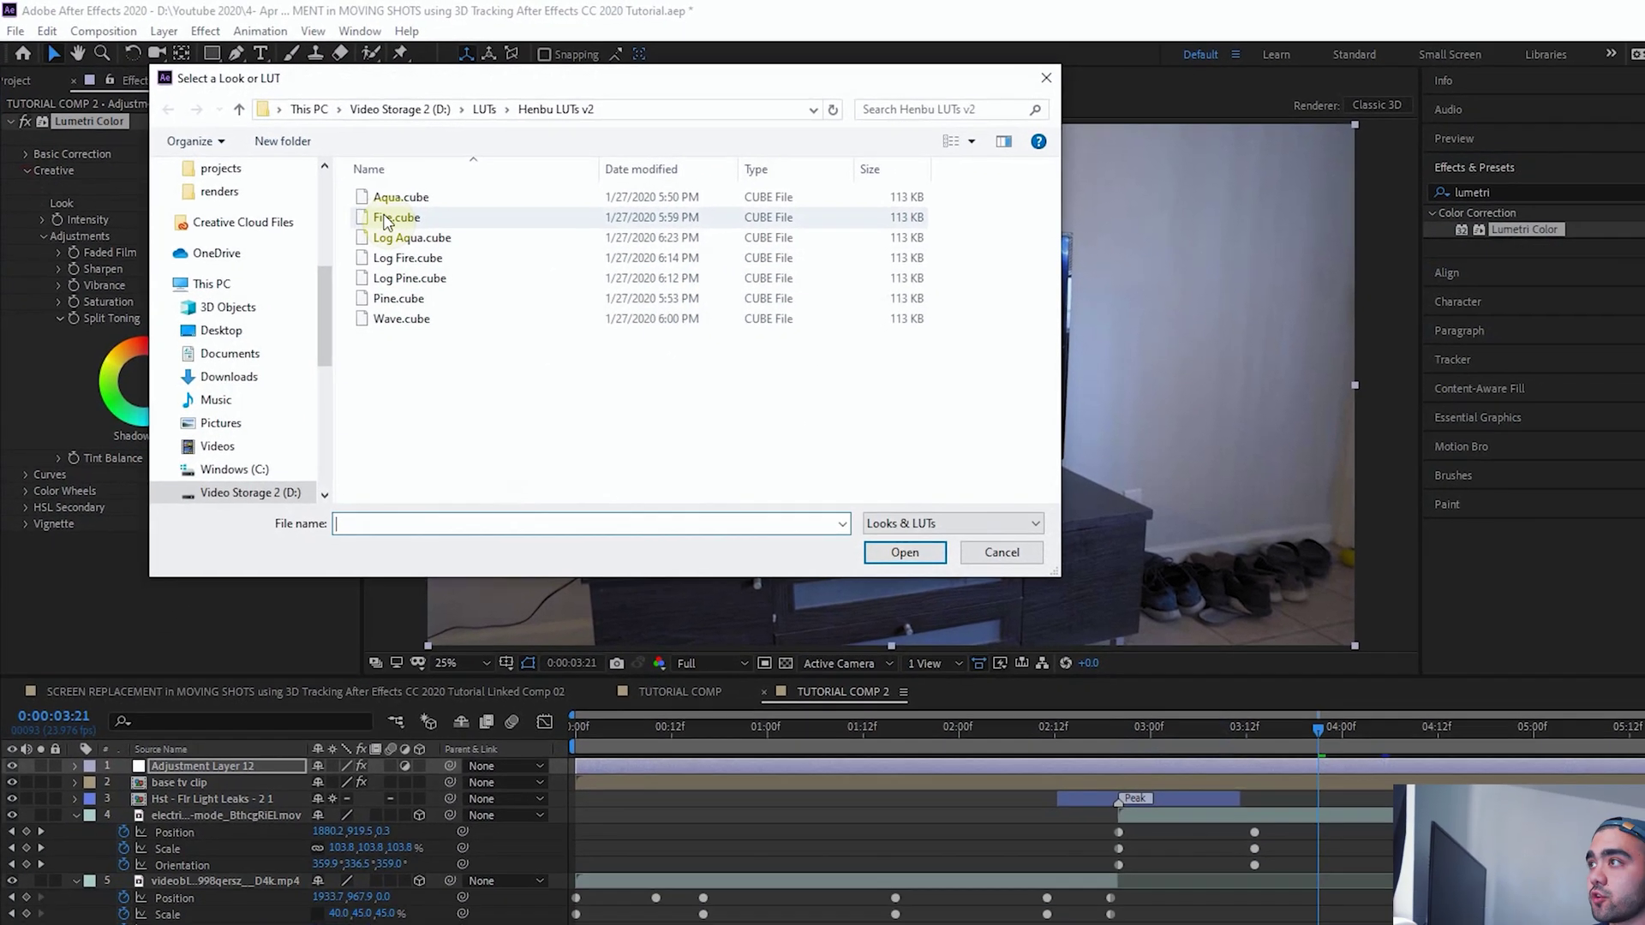
double_click(401, 319)
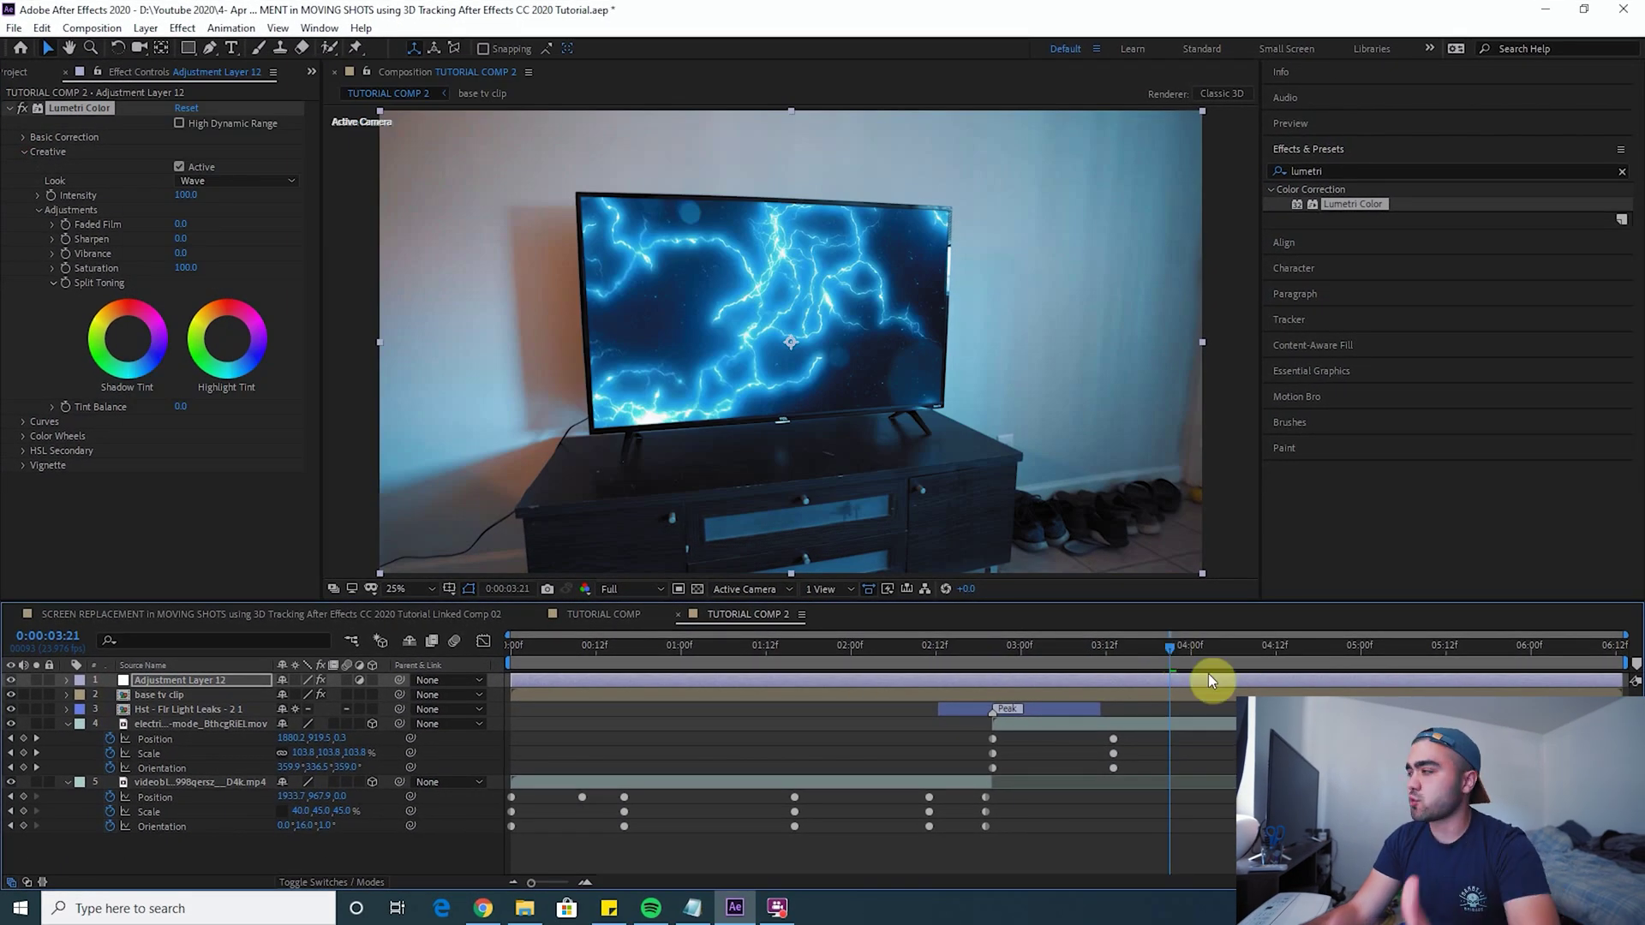
left_click_drag(1167, 650, 444, 670)
key("space")
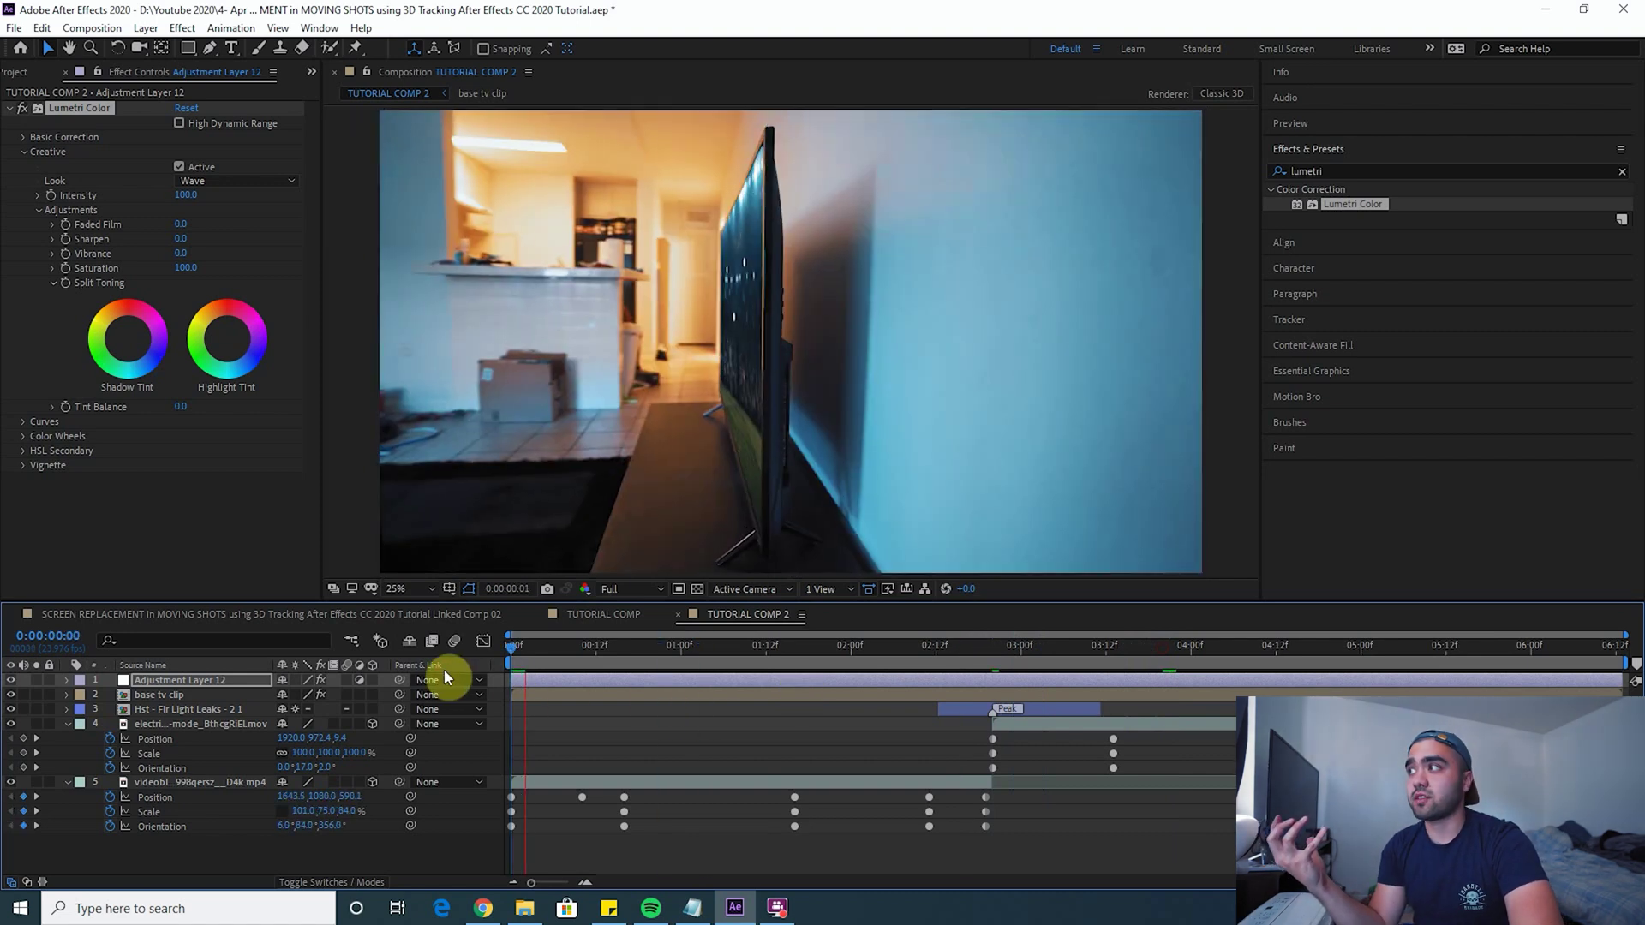